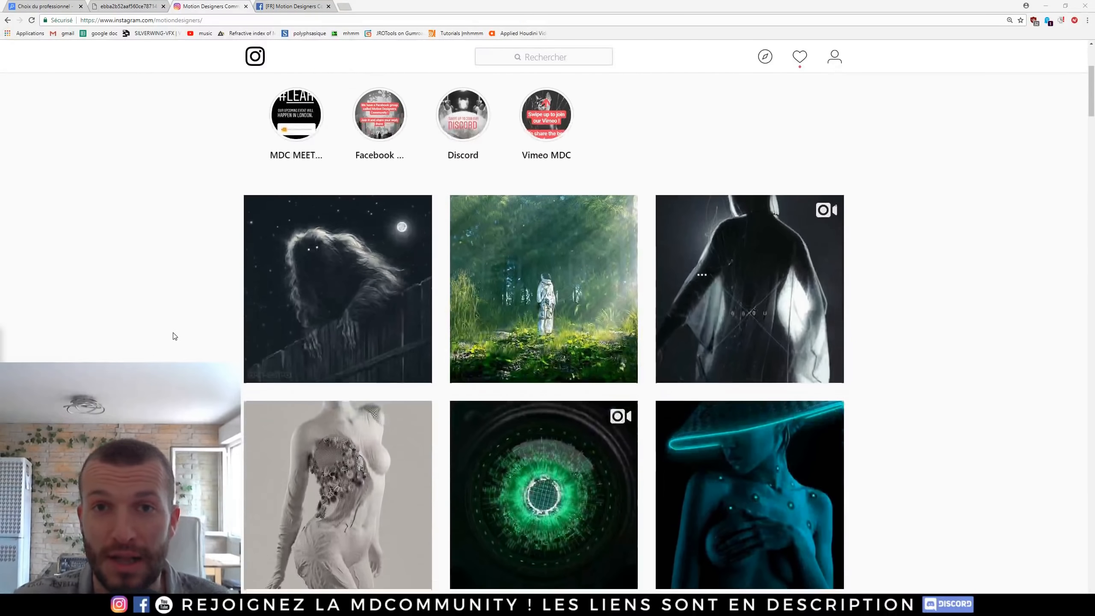
# - Browse the motiondesigners Instagram profile's post grid to examine the community's artwork and motion design videos
pyautogui.scroll(-1, 173, 333)
pyautogui.scroll(-1, 174, 336)
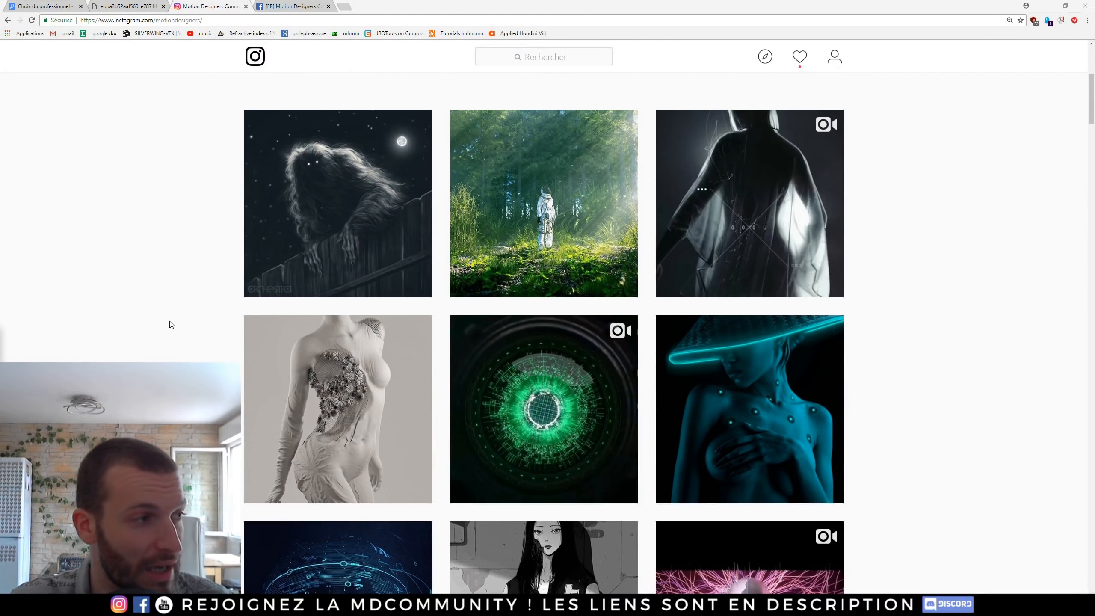
pyautogui.scroll(-1, 171, 324)
pyautogui.scroll(-1, 171, 324)
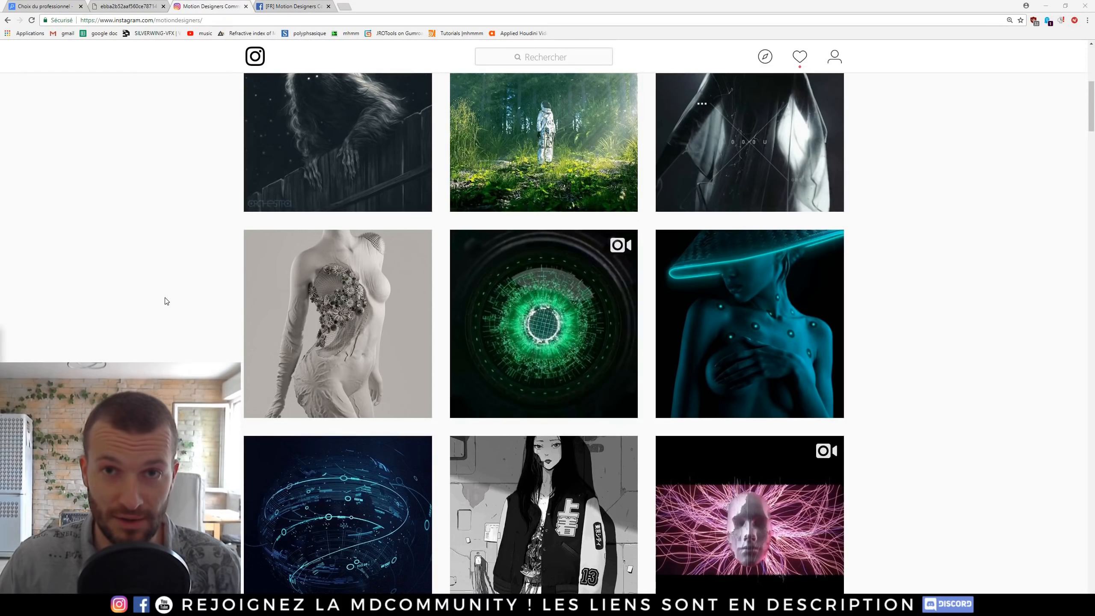
pyautogui.scroll(-1, 156, 295)
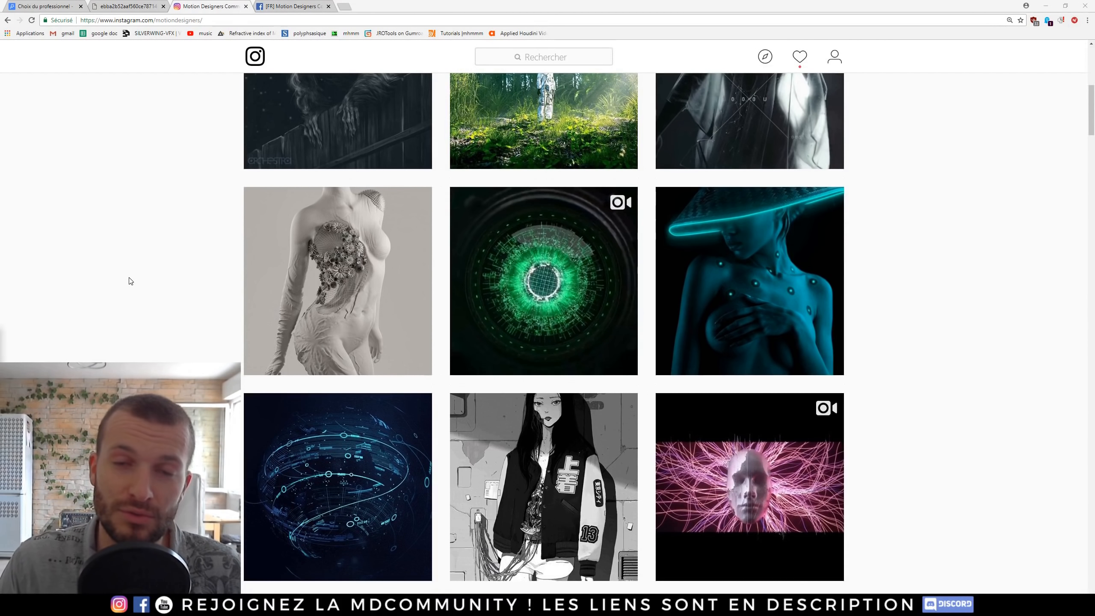
pyautogui.scroll(-1, 134, 284)
pyautogui.scroll(-1, 145, 305)
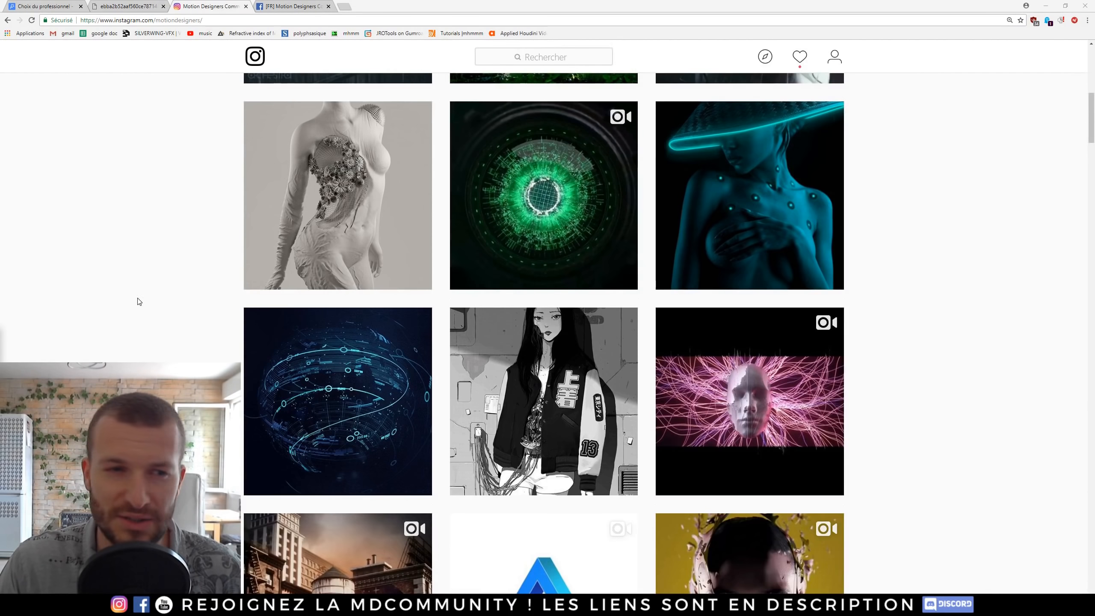
pyautogui.scroll(-2, 136, 297)
pyautogui.scroll(-3, 134, 290)
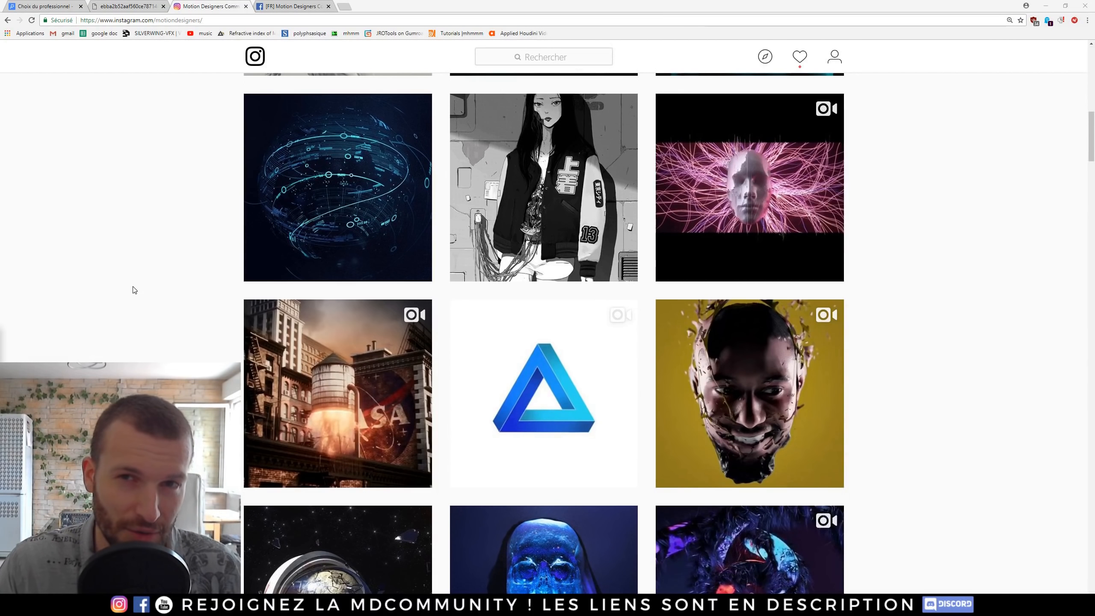
pyautogui.scroll(-1, 135, 290)
pyautogui.scroll(-1, 136, 297)
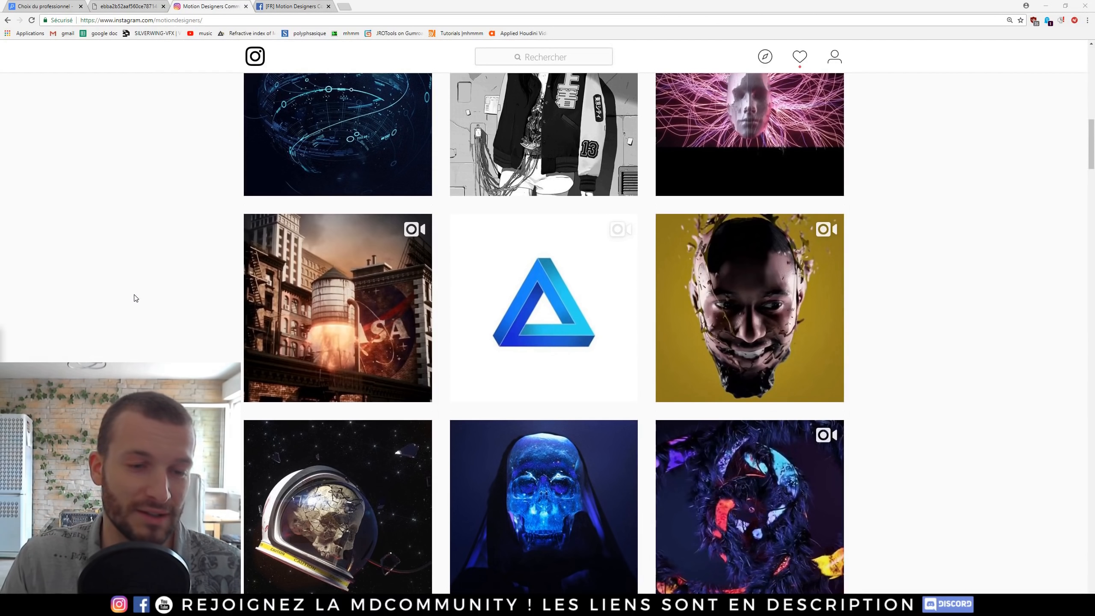
pyautogui.scroll(-1, 137, 301)
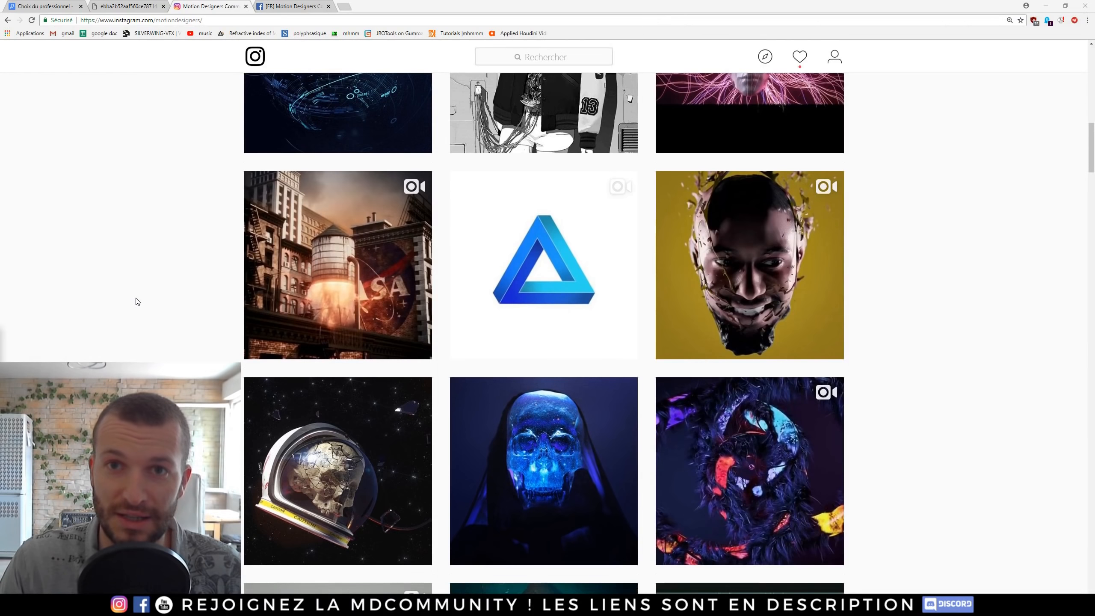
pyautogui.scroll(-1, 138, 303)
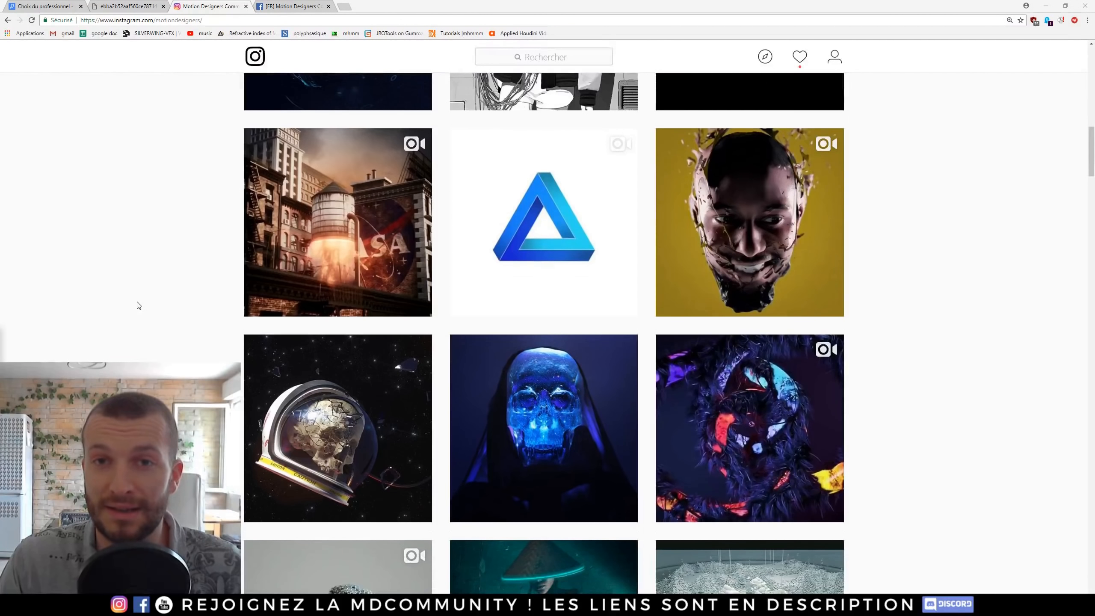
pyautogui.scroll(-1, 138, 302)
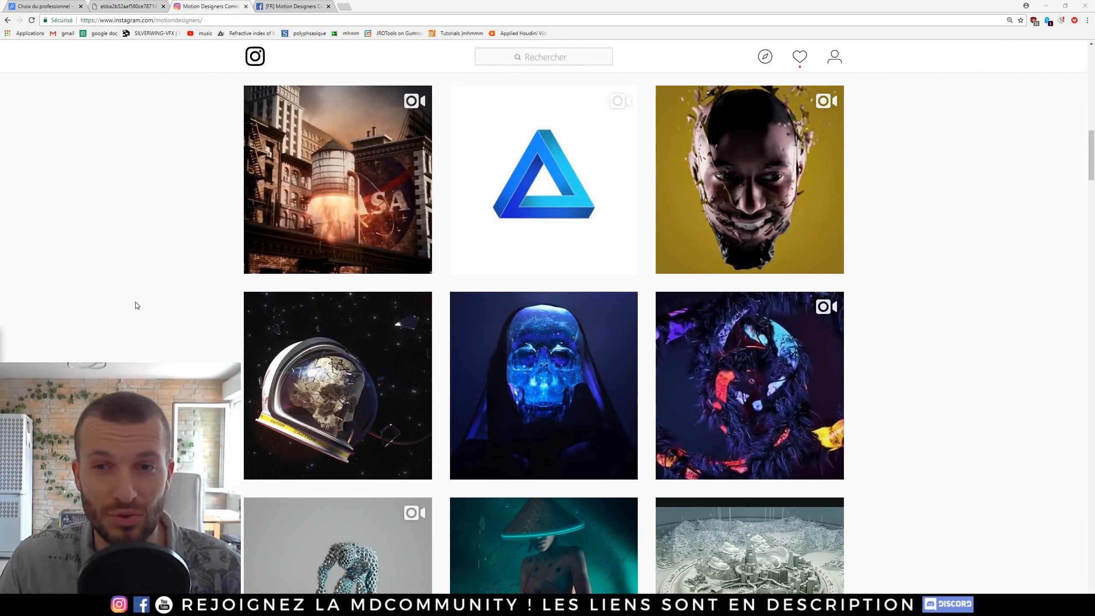
pyautogui.scroll(-1, 136, 305)
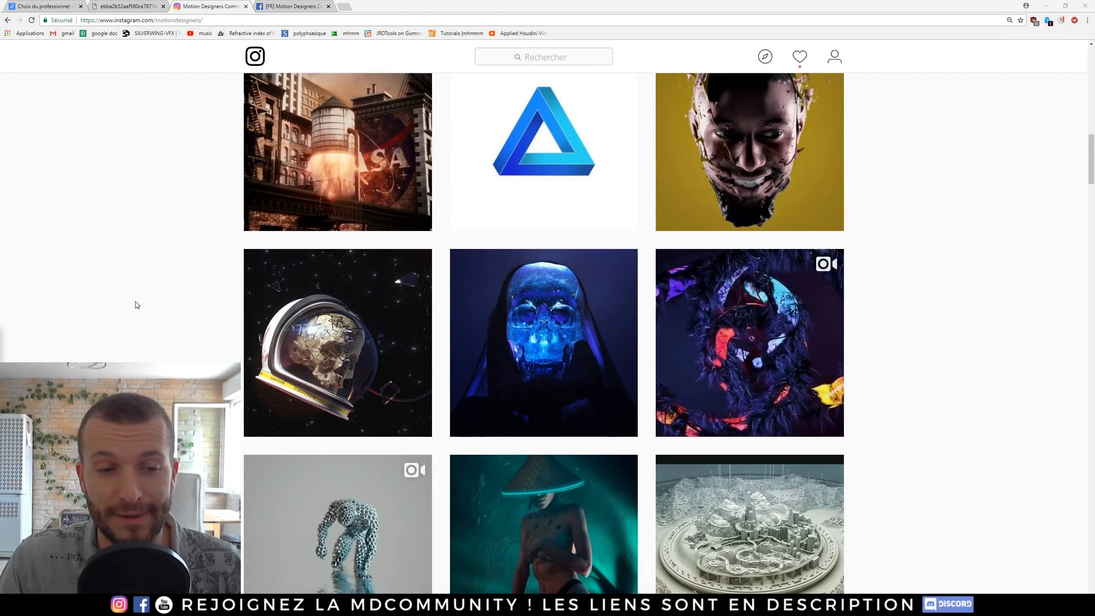
pyautogui.scroll(-1, 137, 305)
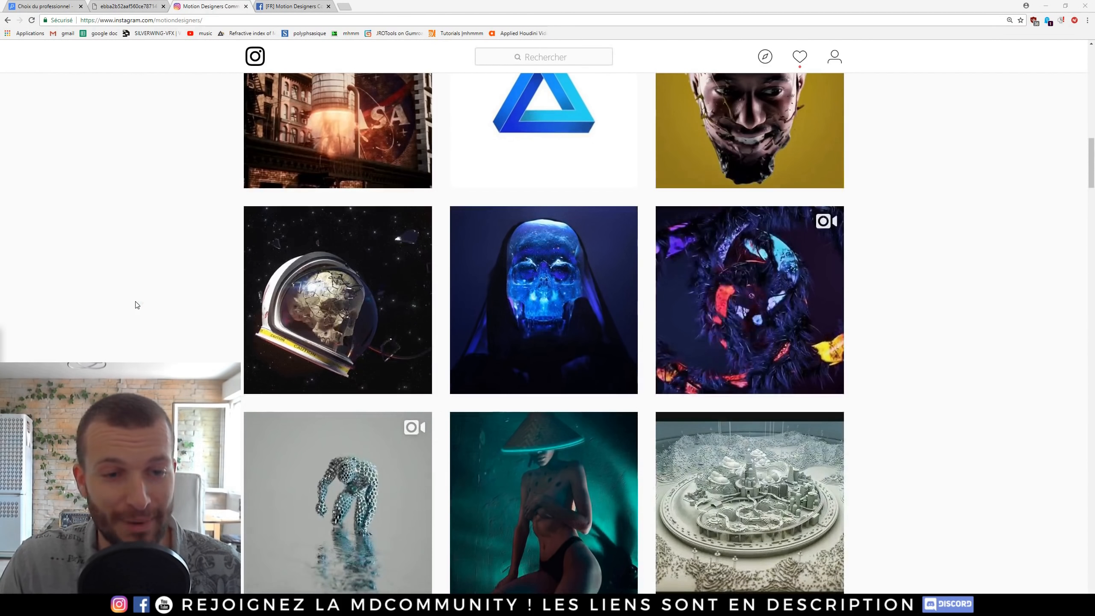
pyautogui.scroll(-1, 136, 305)
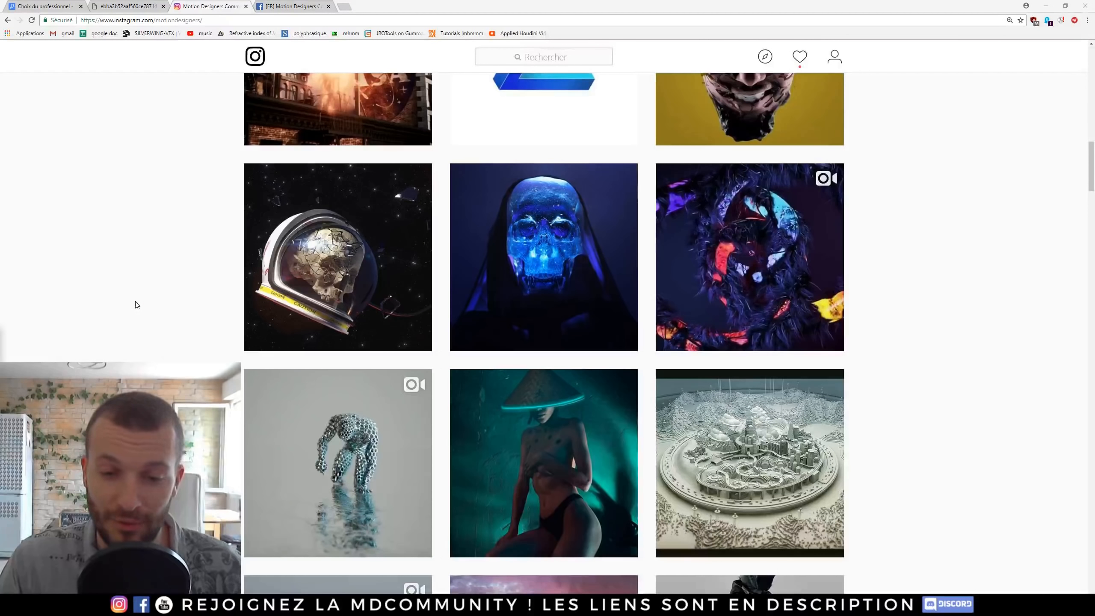
pyautogui.scroll(-1, 136, 305)
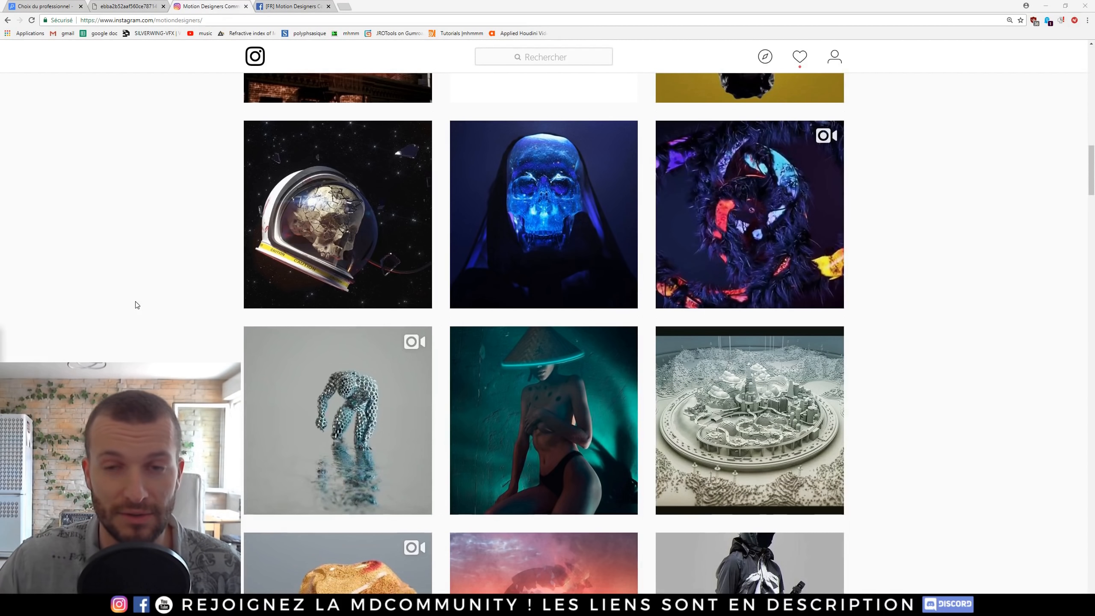
pyautogui.scroll(-1, 151, 304)
pyautogui.scroll(-2, 151, 304)
pyautogui.scroll(-1, 155, 311)
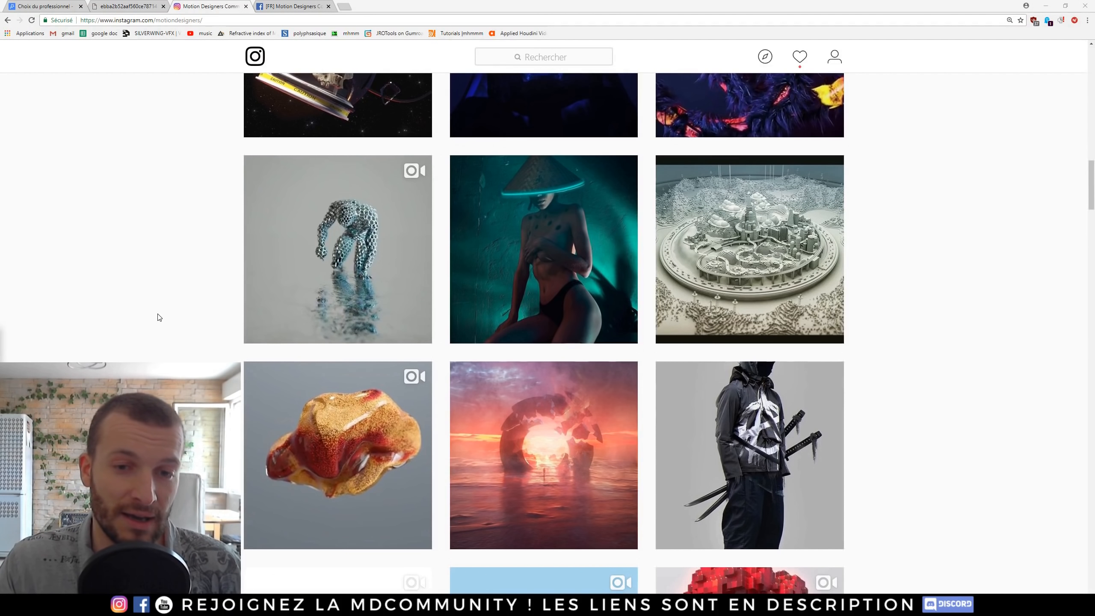
pyautogui.scroll(-1, 160, 315)
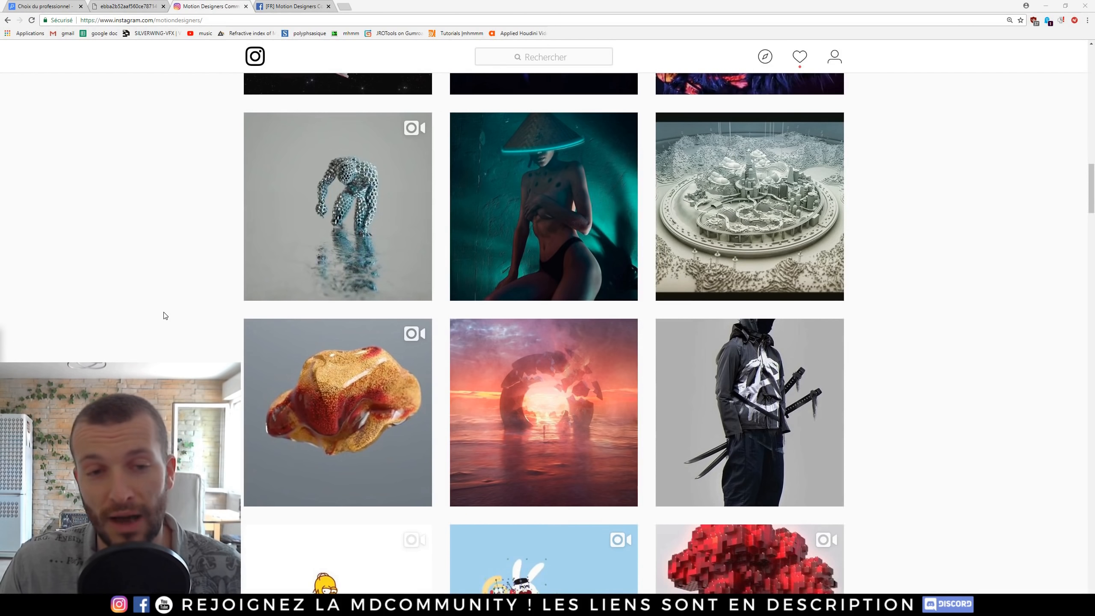
pyautogui.scroll(-1, 164, 315)
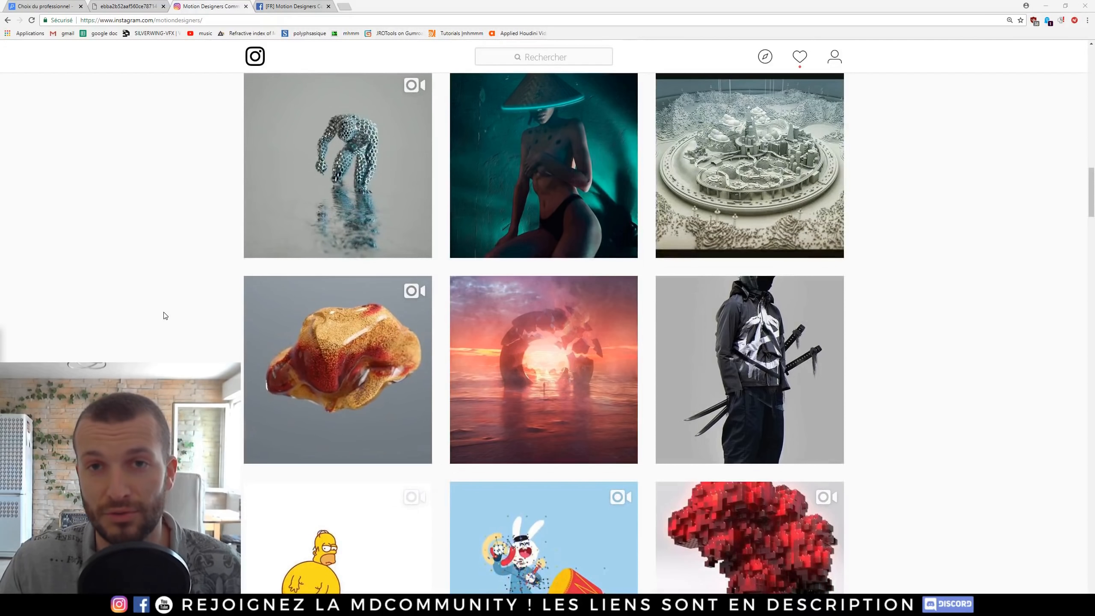
pyautogui.scroll(-1, 166, 312)
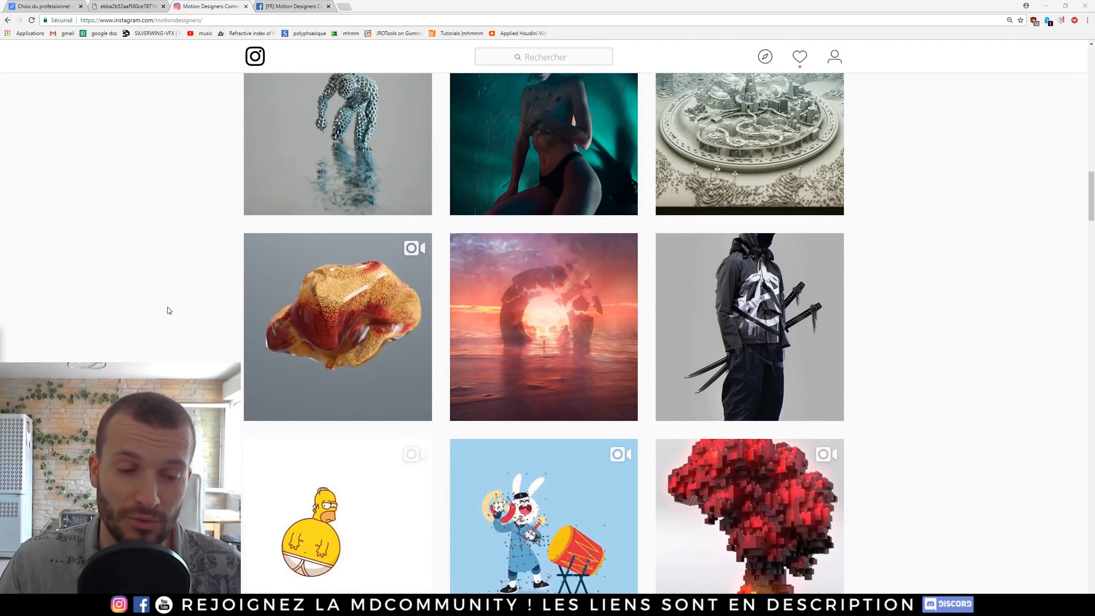
pyautogui.scroll(-1, 169, 311)
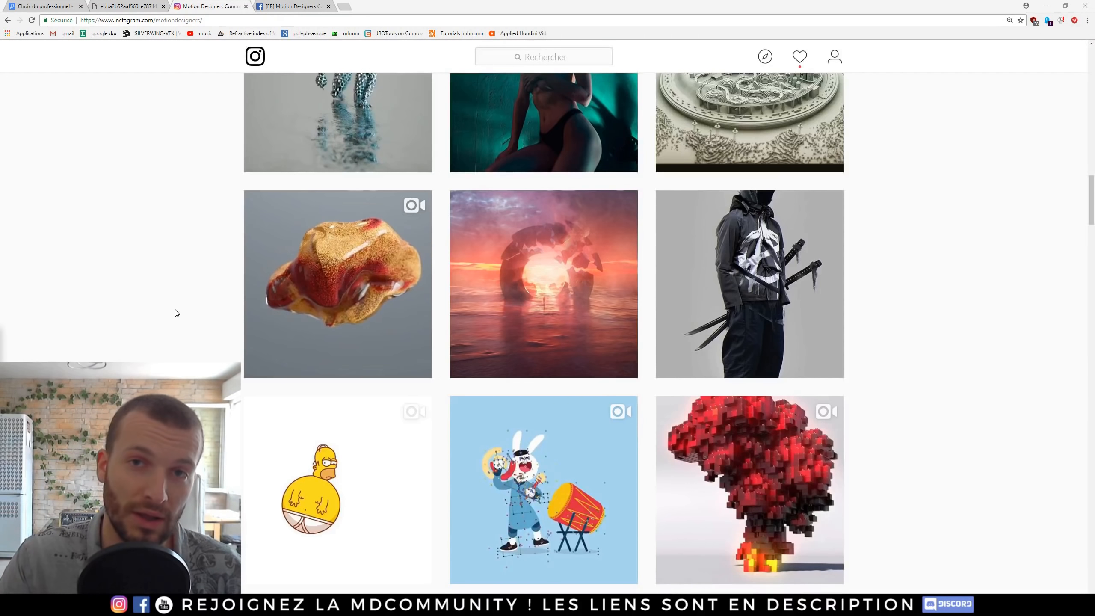
pyautogui.scroll(-1, 181, 311)
pyautogui.scroll(-1, 181, 326)
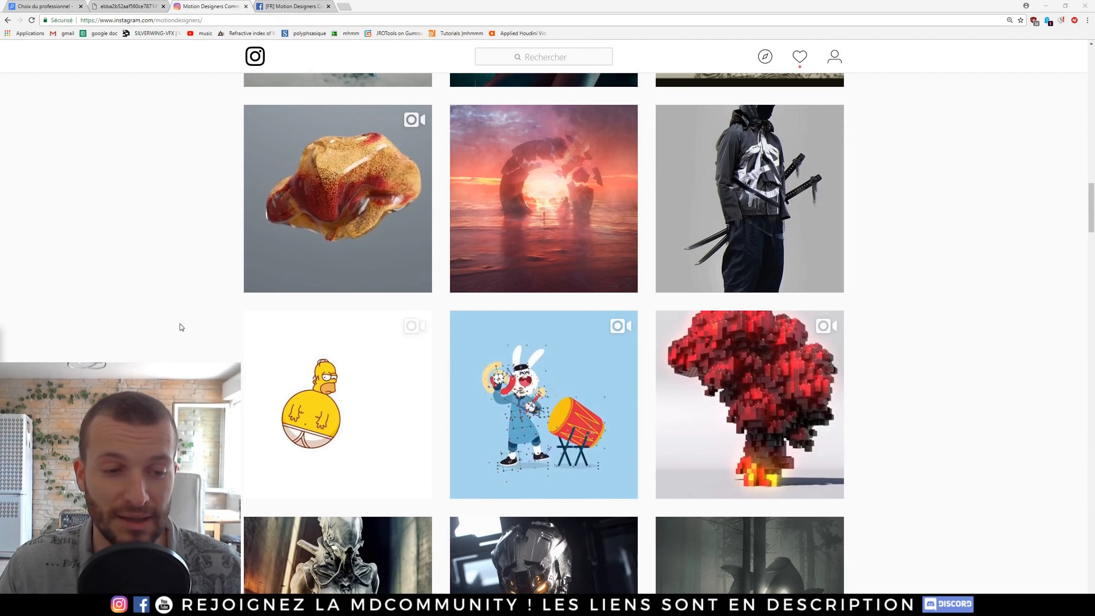
pyautogui.scroll(-1, 171, 318)
pyautogui.scroll(-1, 172, 319)
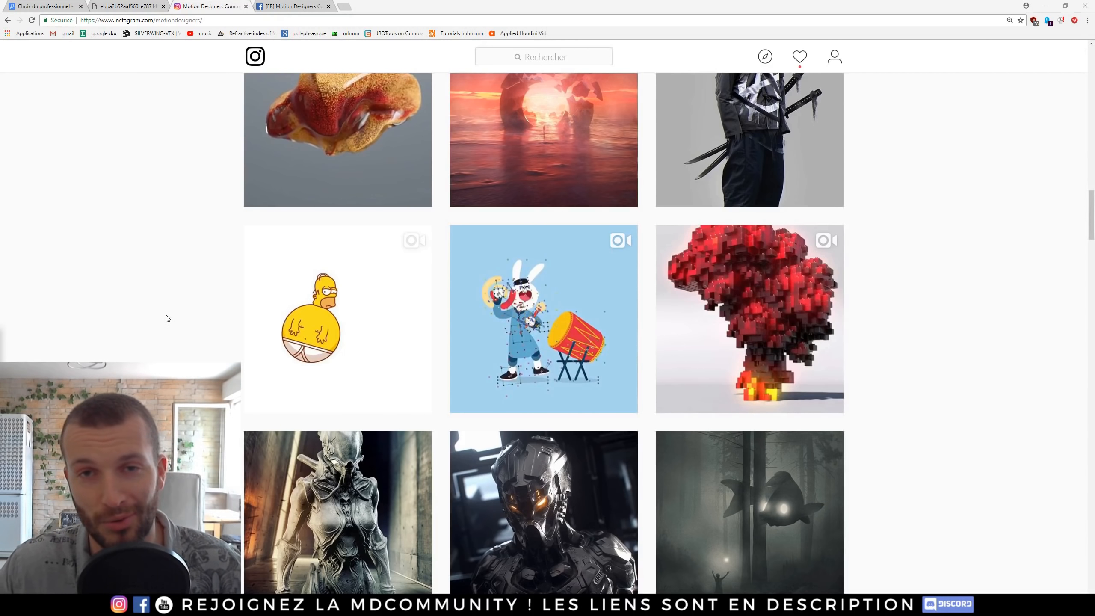
pyautogui.scroll(-1, 188, 298)
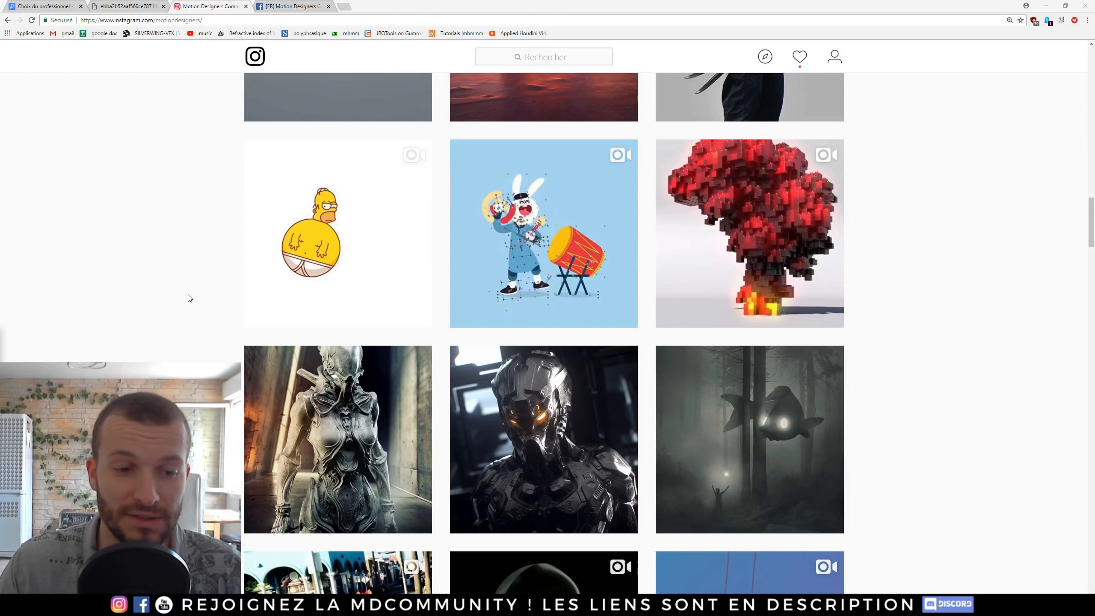
pyautogui.scroll(-4, 200, 296)
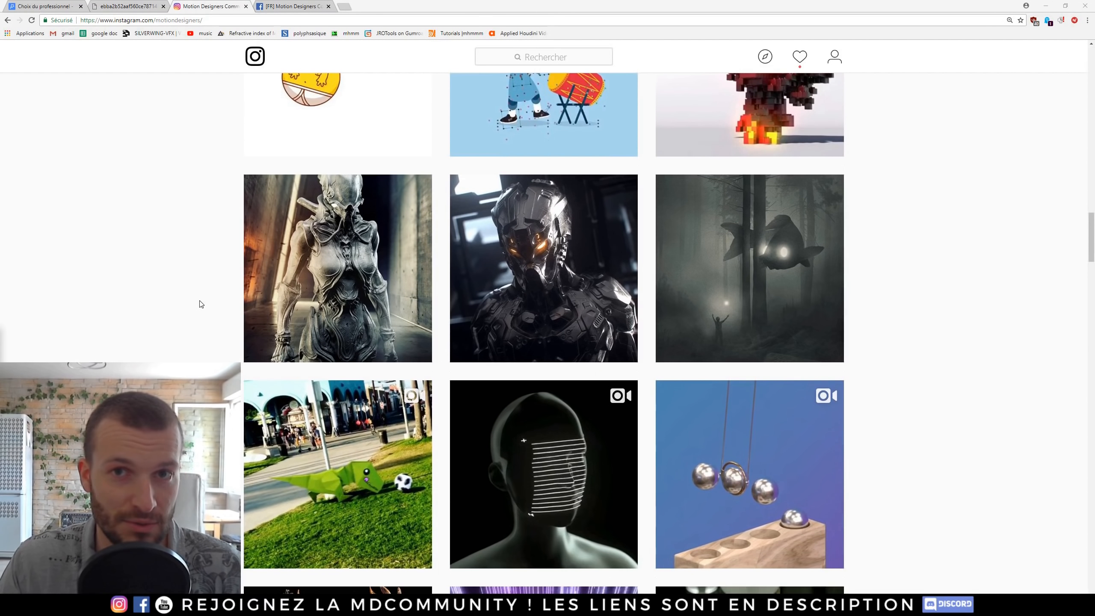
pyautogui.scroll(-1, 201, 304)
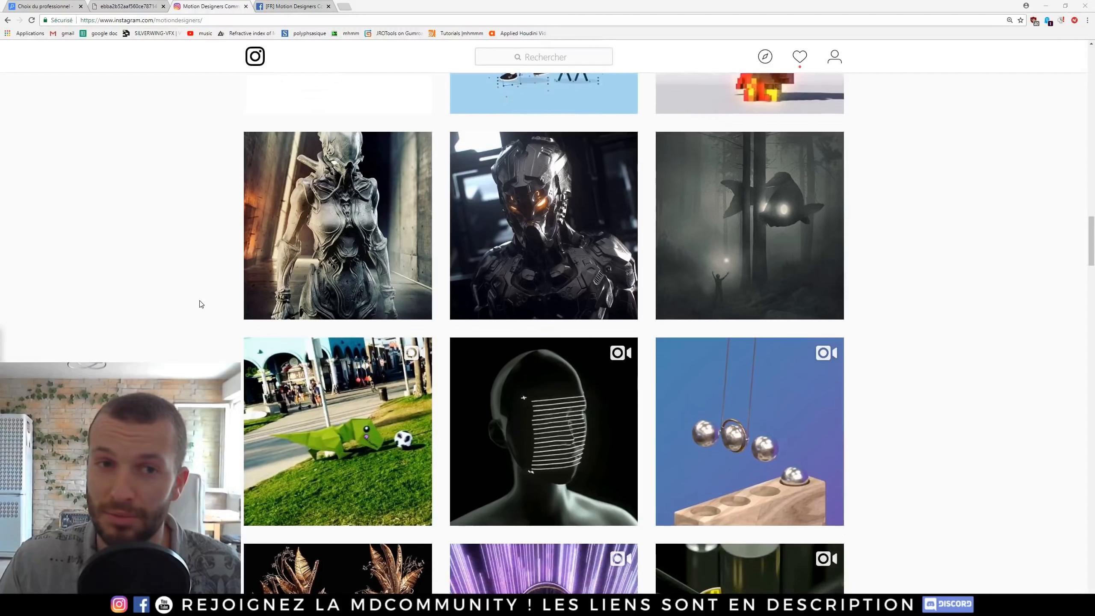
pyautogui.scroll(-1, 200, 304)
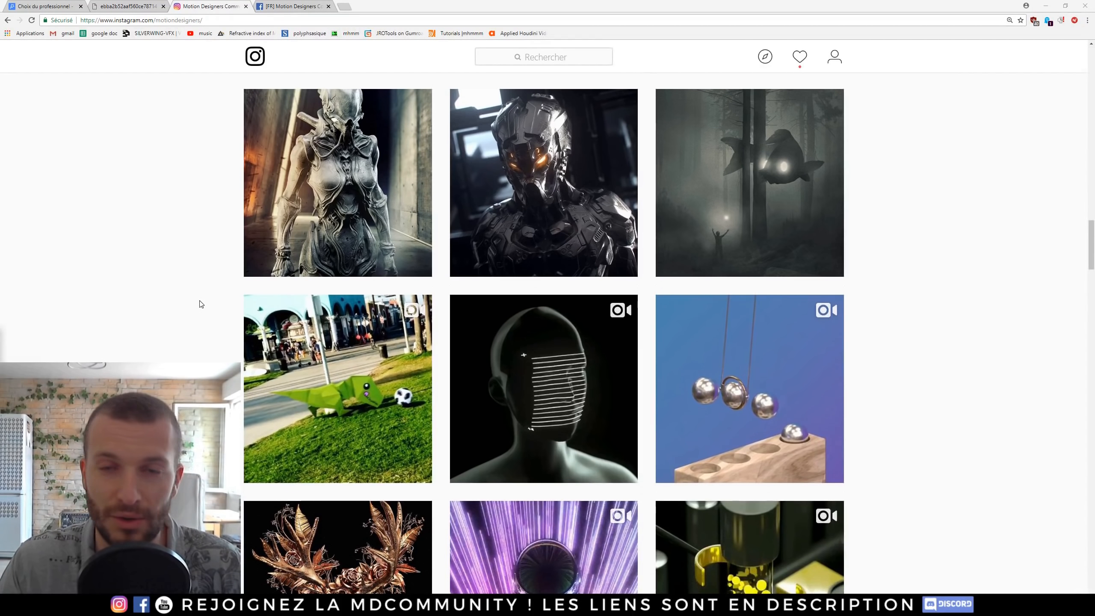
pyautogui.scroll(-2, 189, 302)
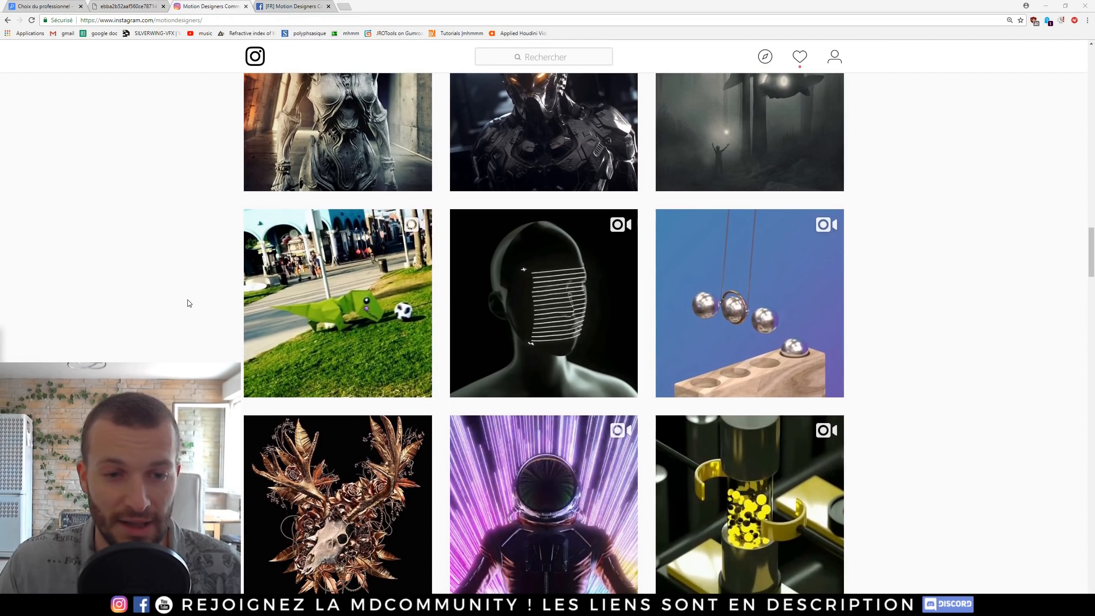
pyautogui.scroll(-1, 189, 303)
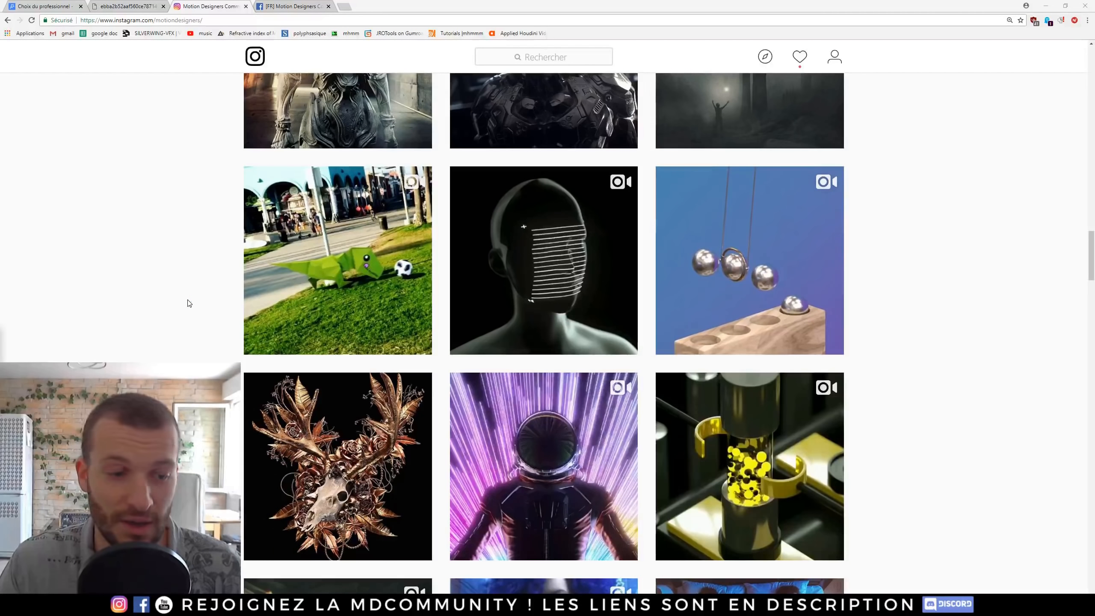
pyautogui.scroll(-1, 189, 303)
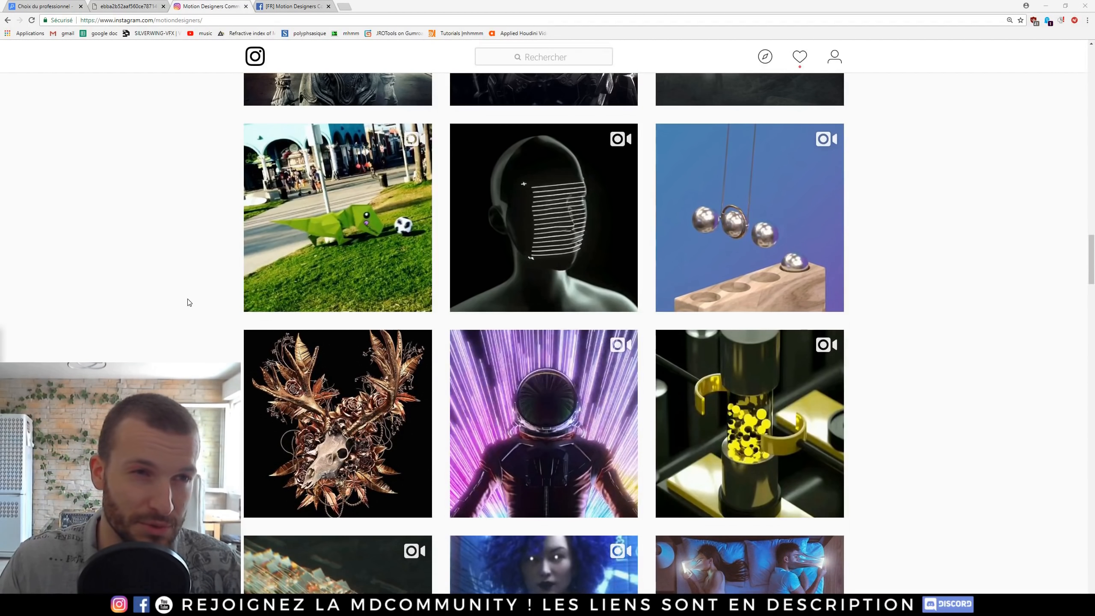
pyautogui.scroll(-1, 188, 302)
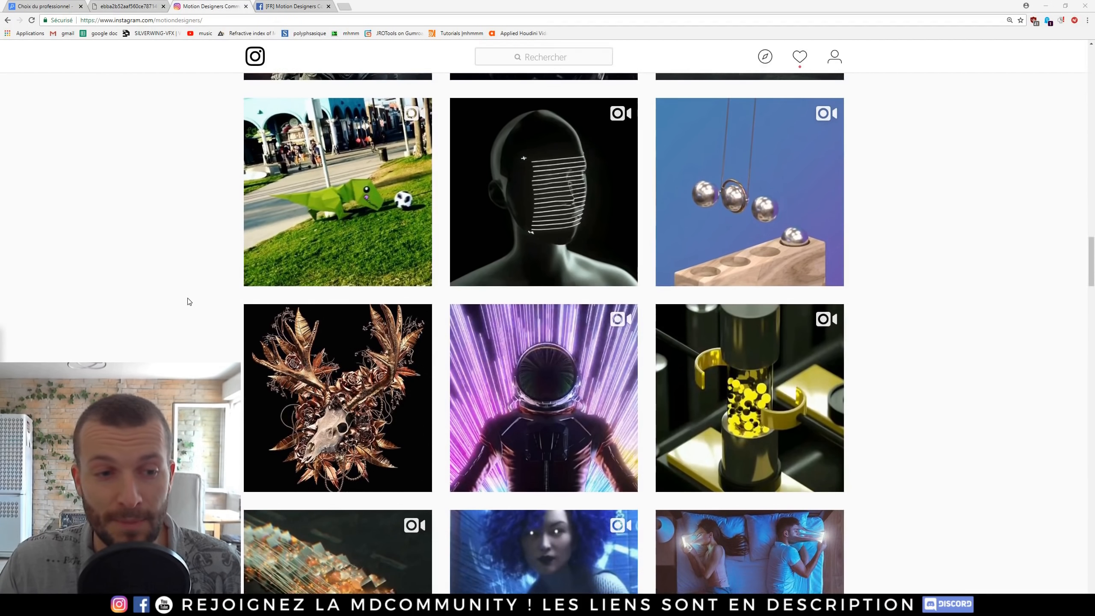
pyautogui.scroll(-1, 189, 302)
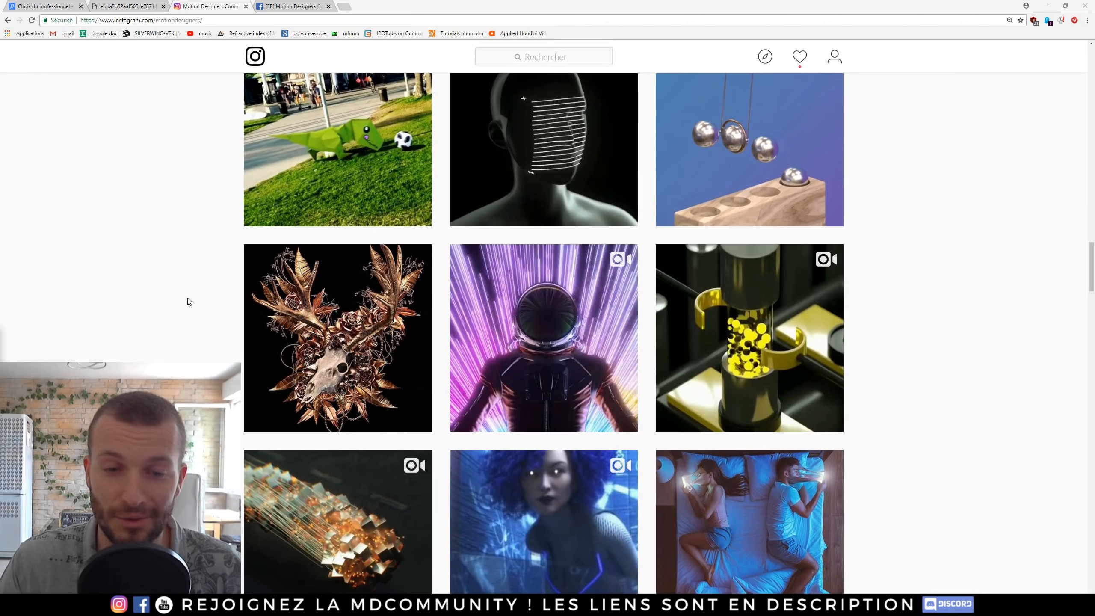
pyautogui.scroll(-3, 189, 302)
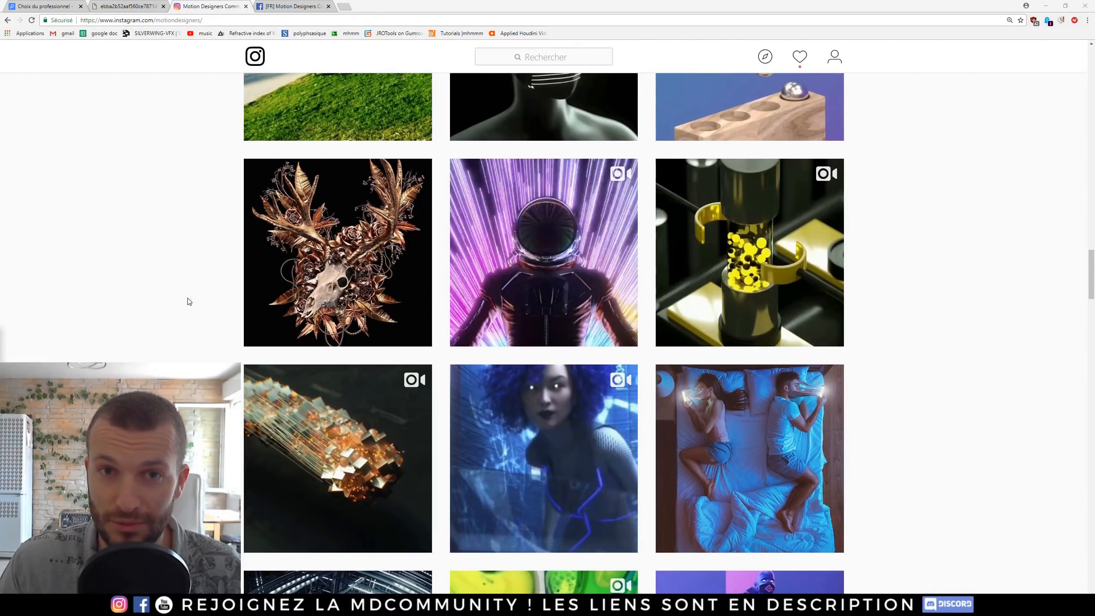
pyautogui.scroll(-1, 188, 301)
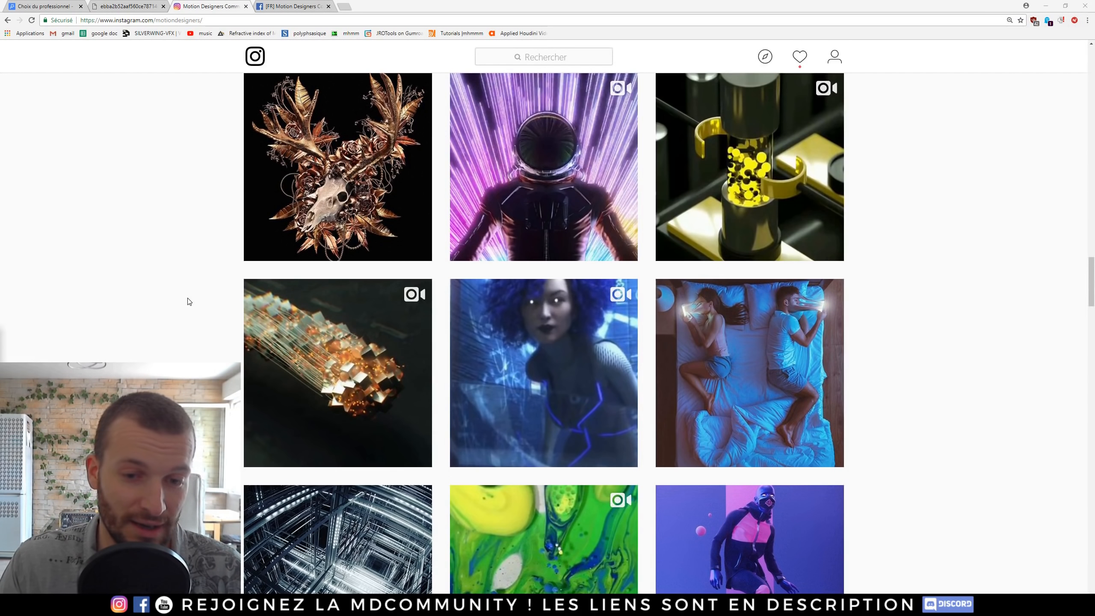
pyautogui.scroll(-1, 188, 302)
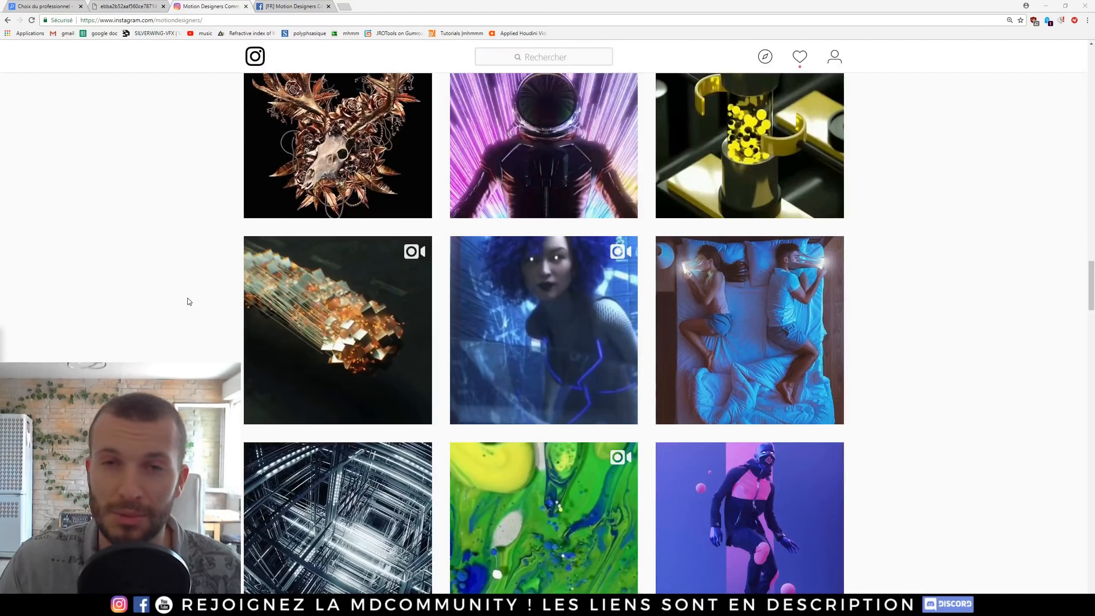
pyautogui.scroll(-2, 188, 297)
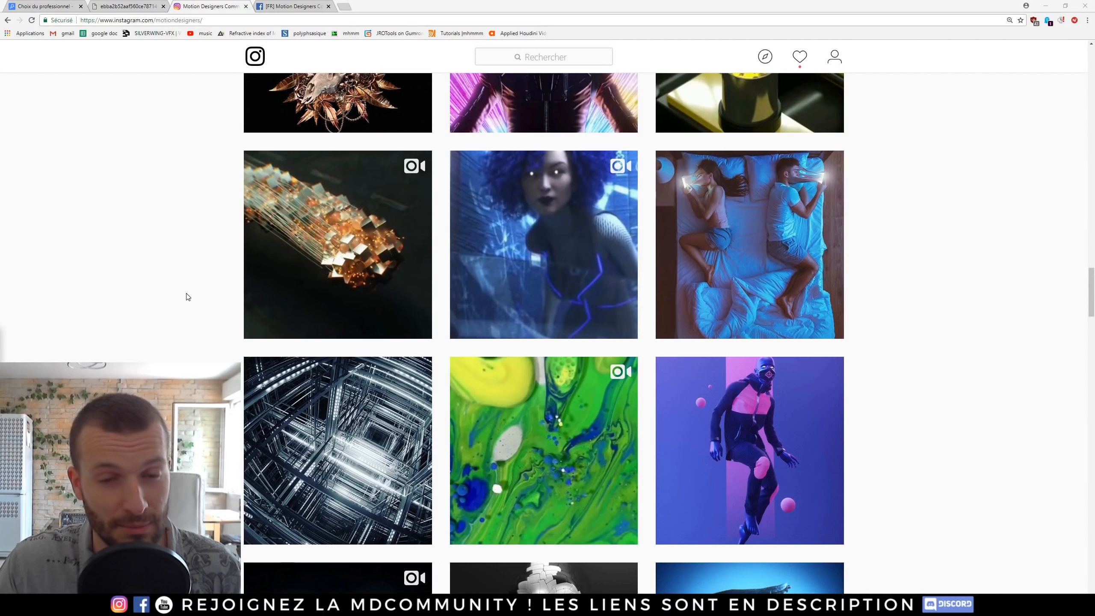
pyautogui.scroll(-2, 188, 296)
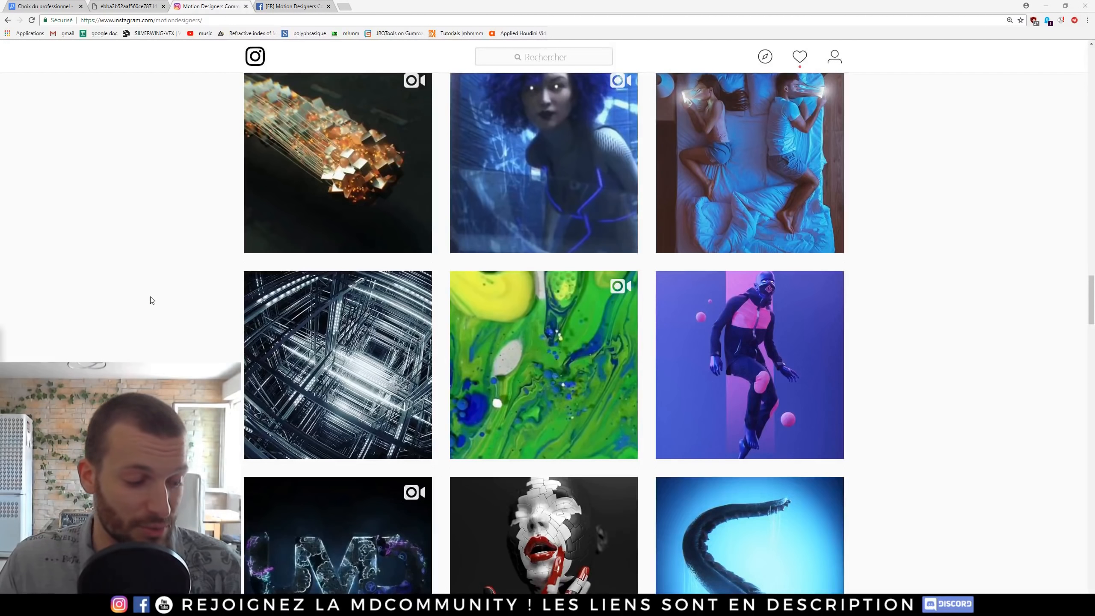
pyautogui.scroll(-2, 152, 300)
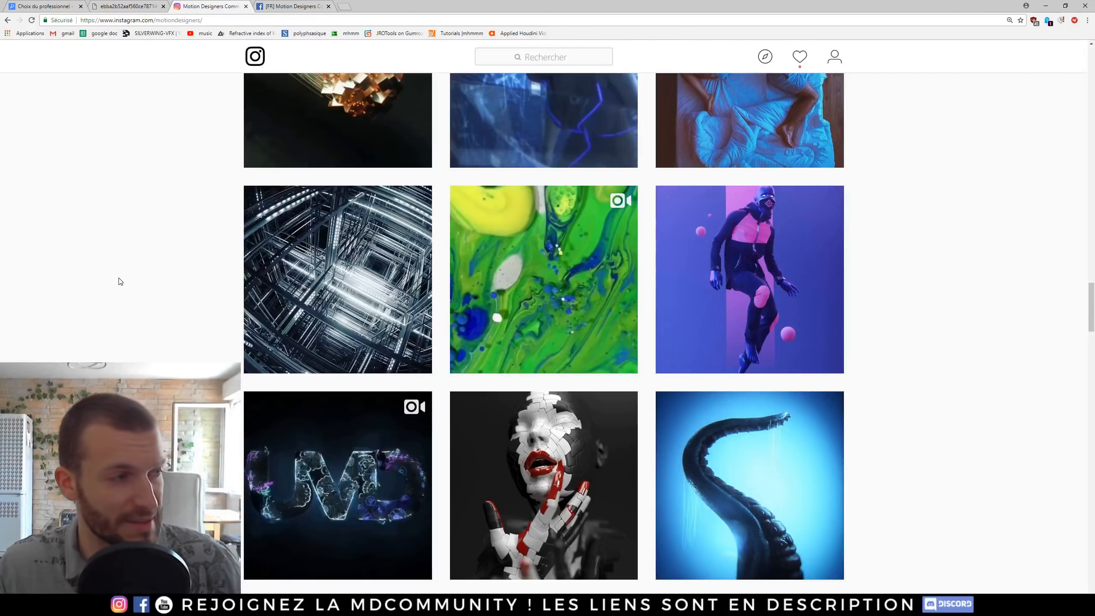
# - Examine older posts further down the motiondesigners grid and return to the profile header
pyautogui.scroll(-2, 127, 281)
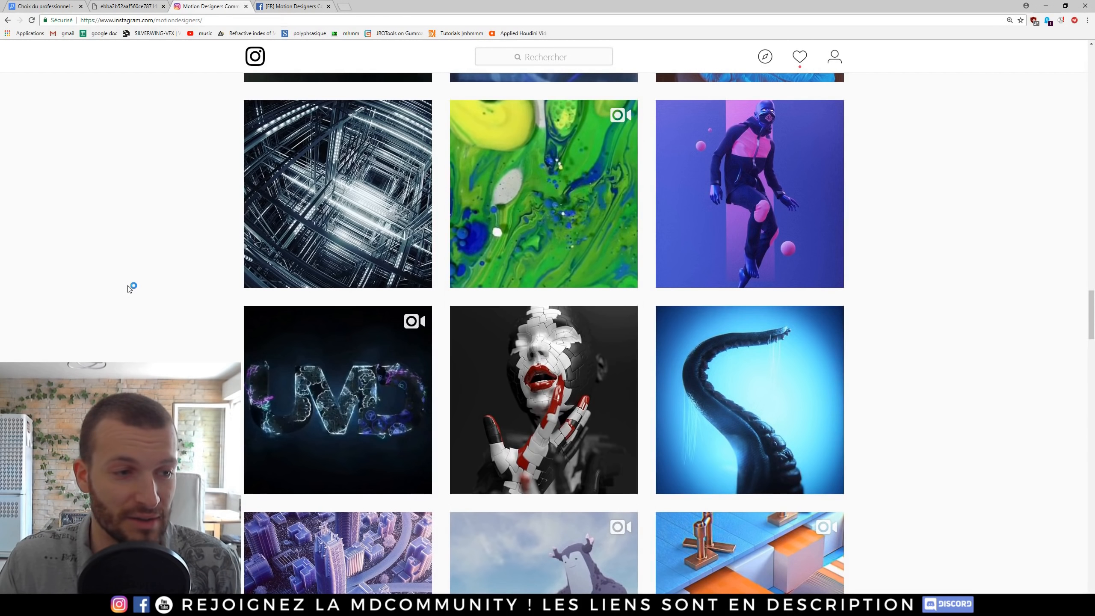
pyautogui.scroll(-2, 127, 286)
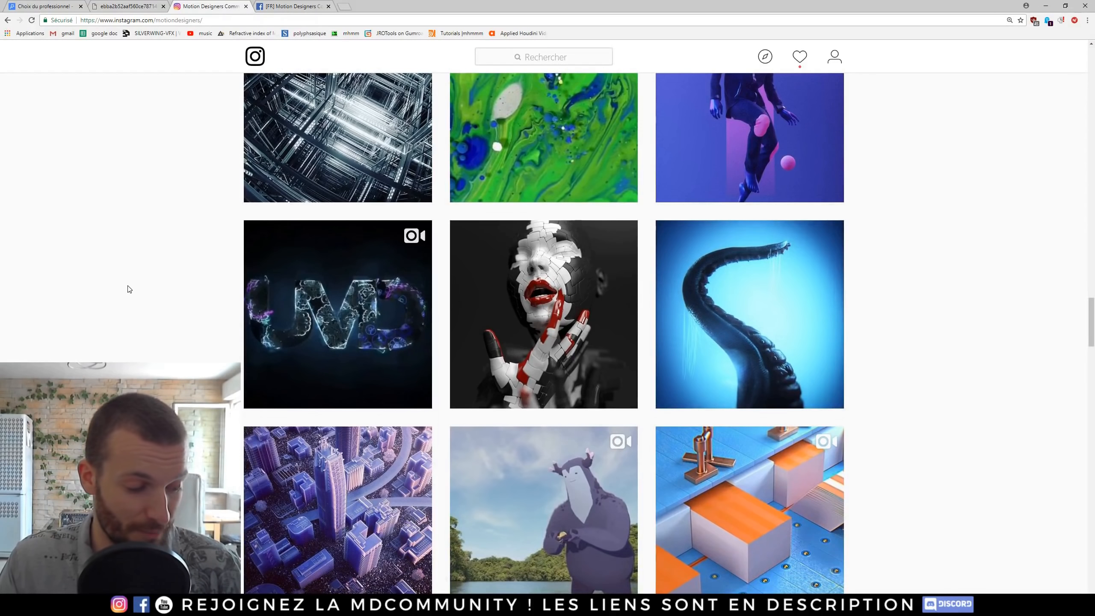
pyautogui.scroll(-3, 177, 305)
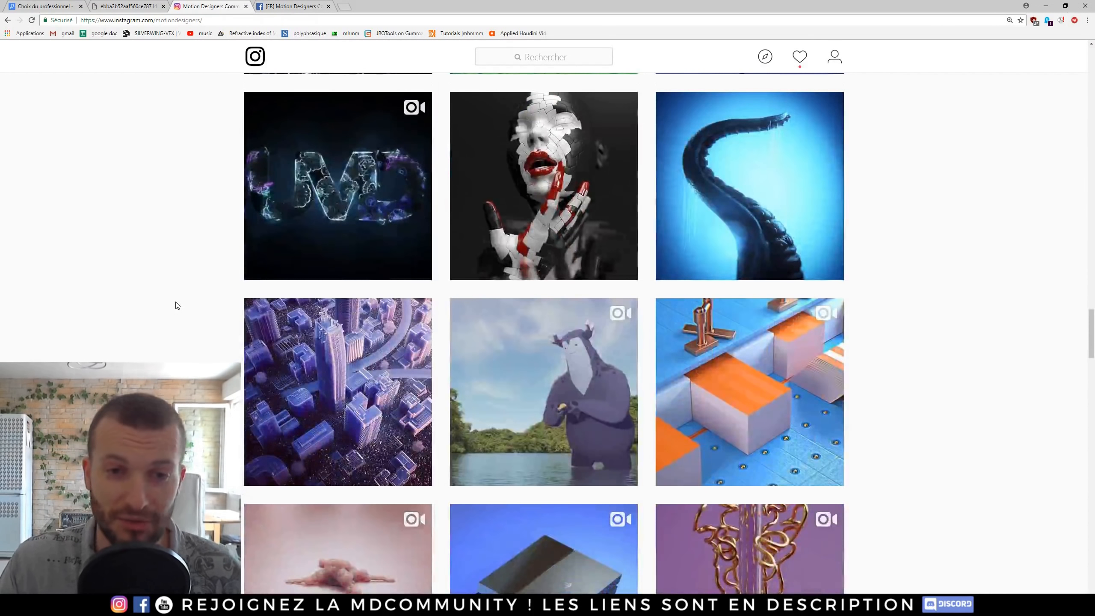
pyautogui.scroll(-1, 147, 318)
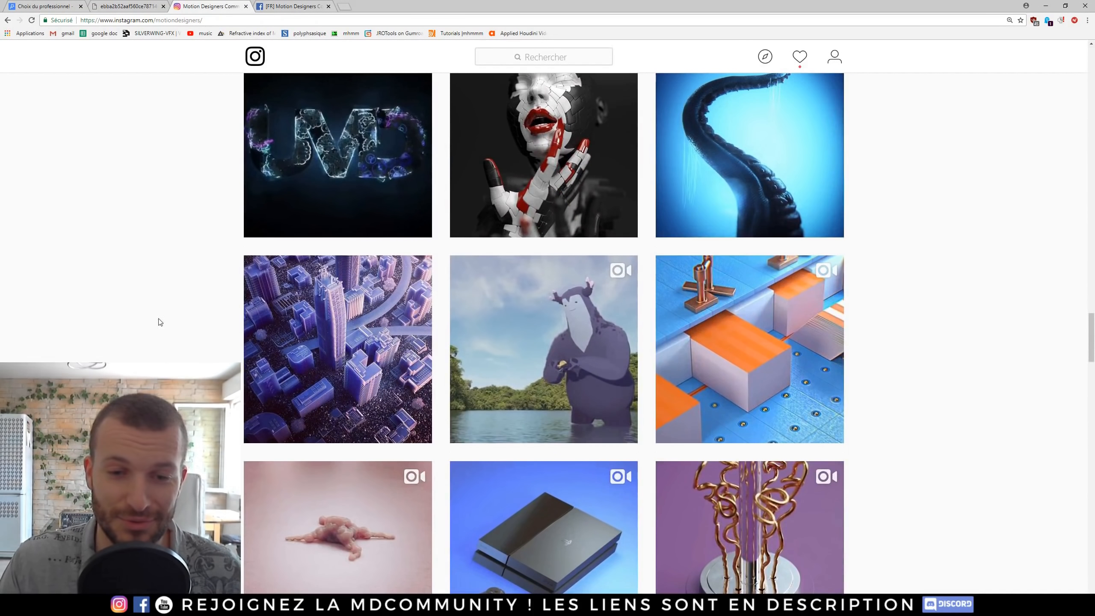
pyautogui.scroll(-1, 996, 381)
pyautogui.scroll(-1, 1002, 373)
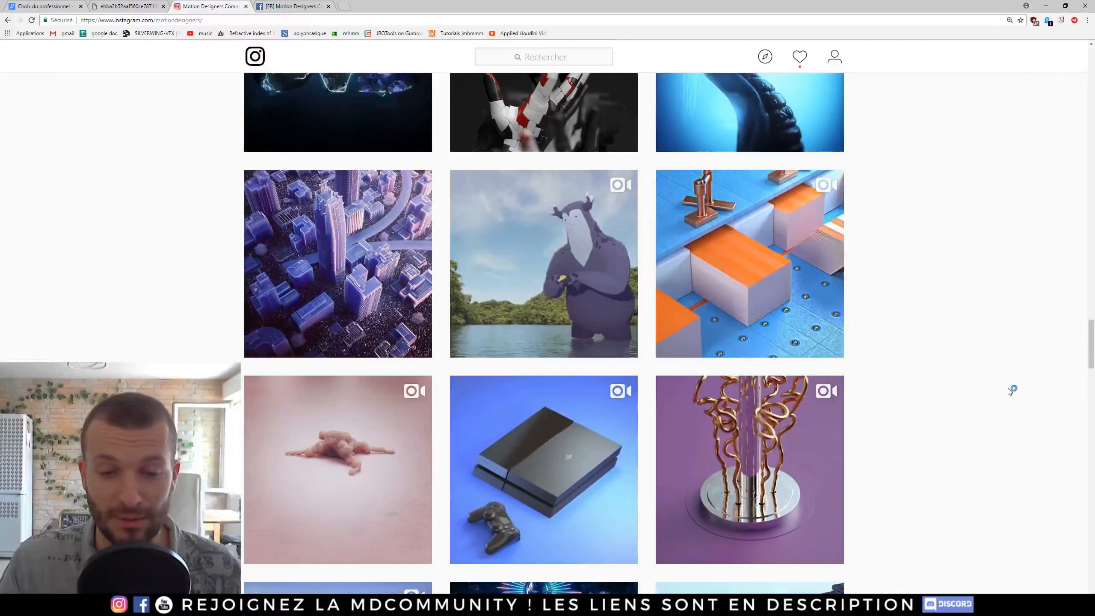
pyautogui.scroll(-2, 1040, 399)
pyautogui.moveTo(1093, 339); pyautogui.dragTo(1093, 34)
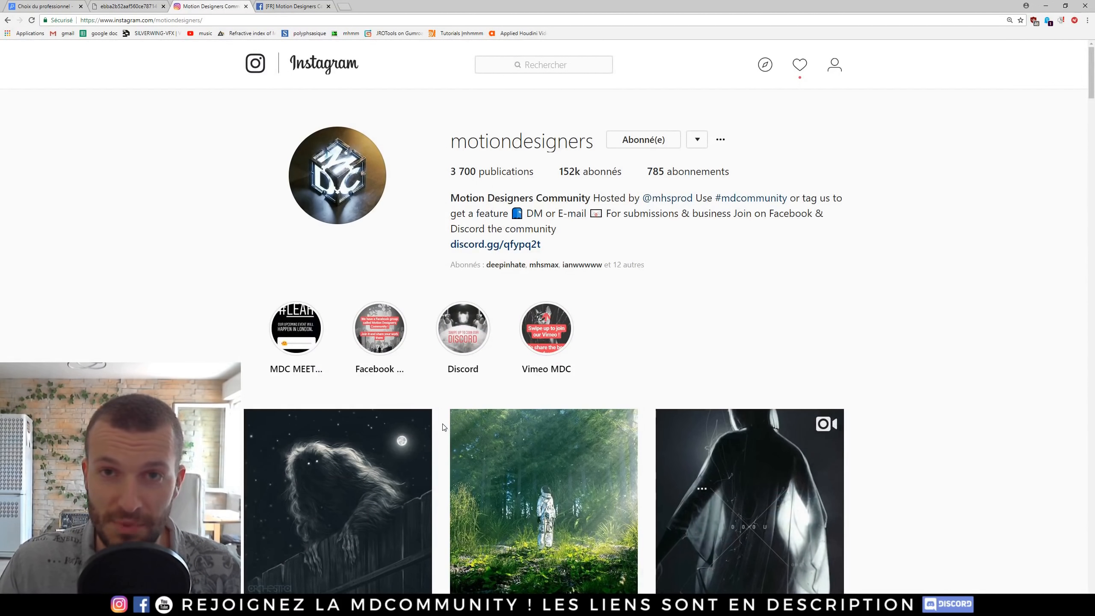
pyautogui.scroll(-5, 443, 427)
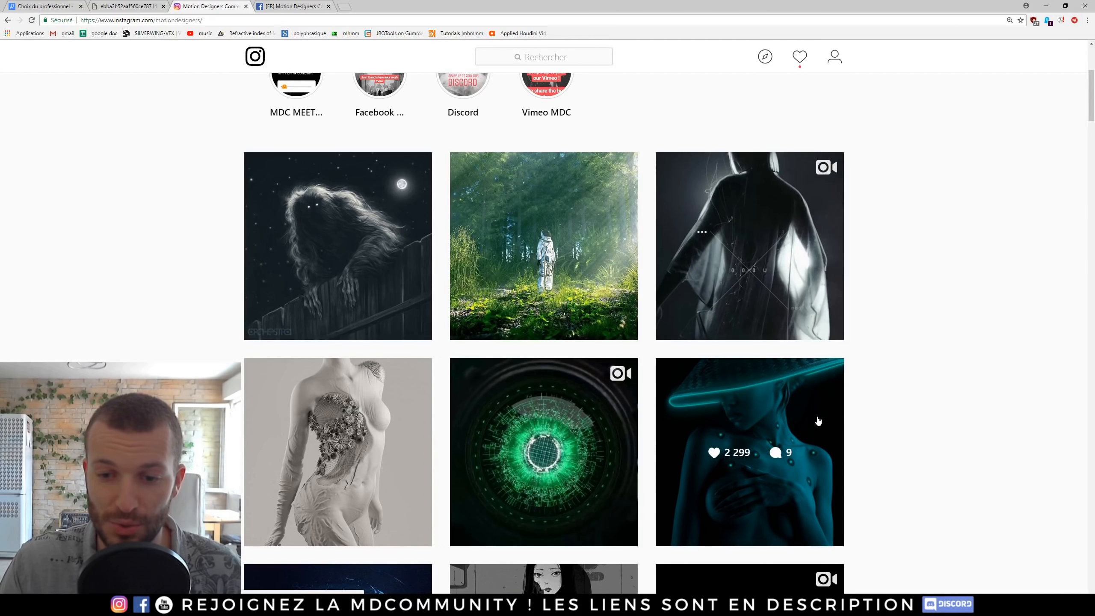
pyautogui.scroll(5, 928, 340)
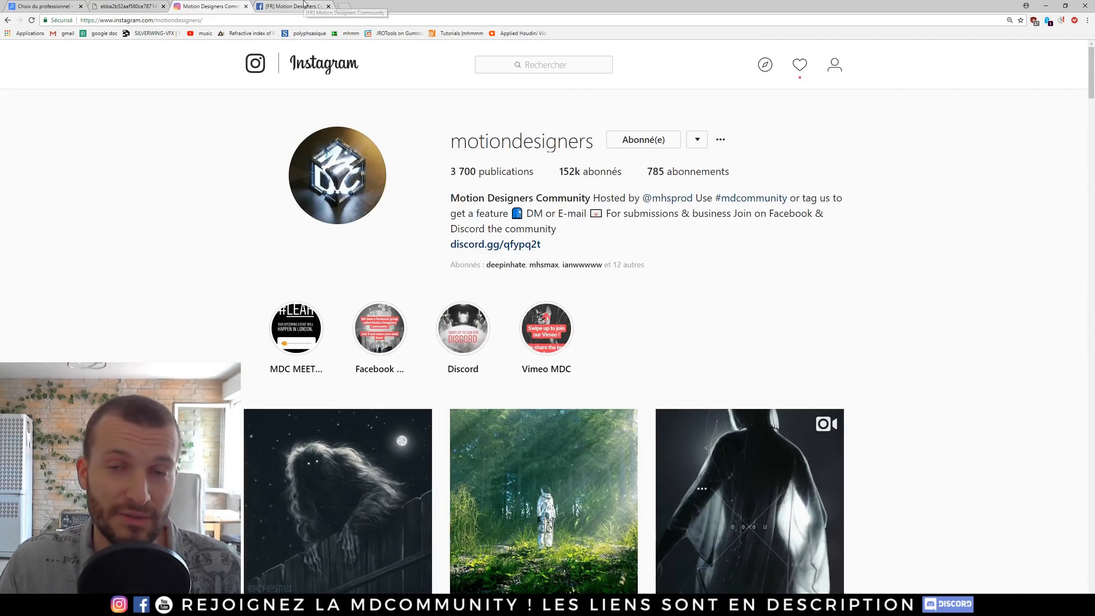
# - Open the [FR] Motion Designers Community Facebook group and look through its pinned post and recent member activity
pyautogui.click(312, 4)
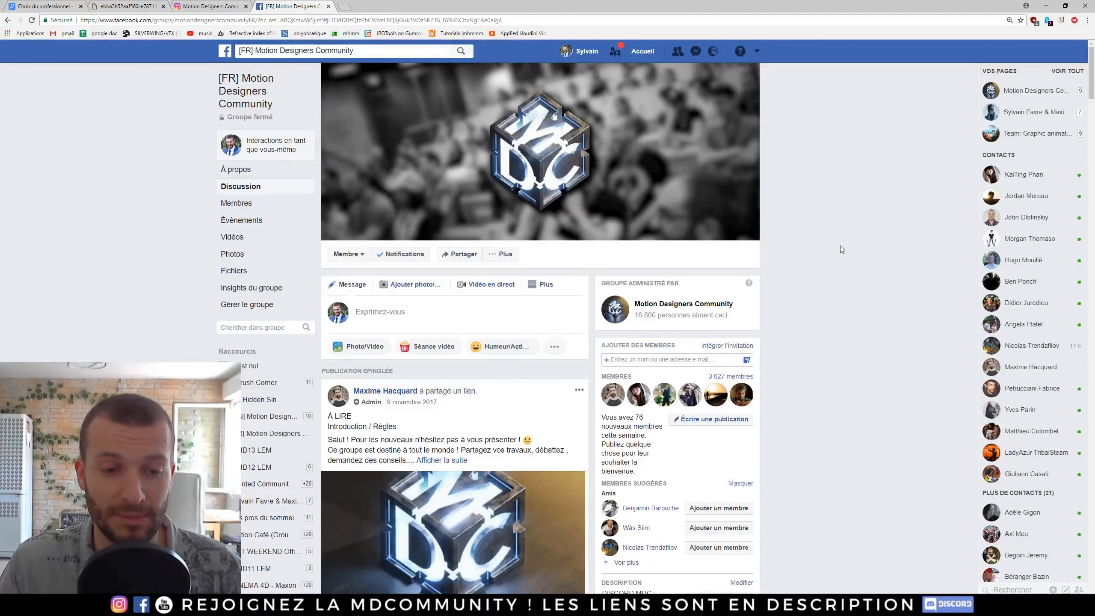
pyautogui.scroll(-3, 840, 246)
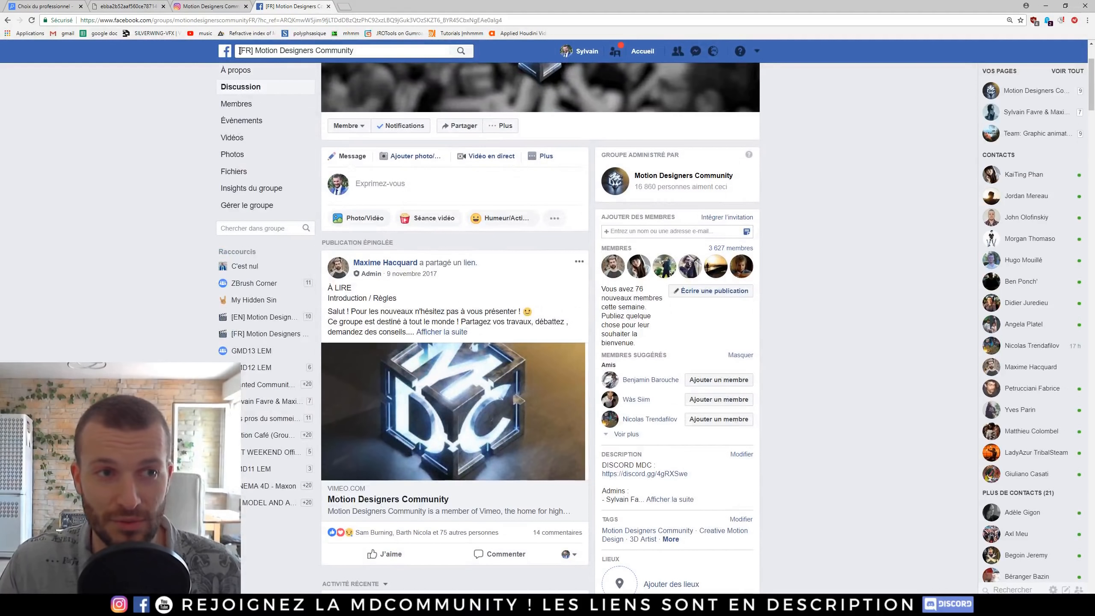
pyautogui.click(292, 56)
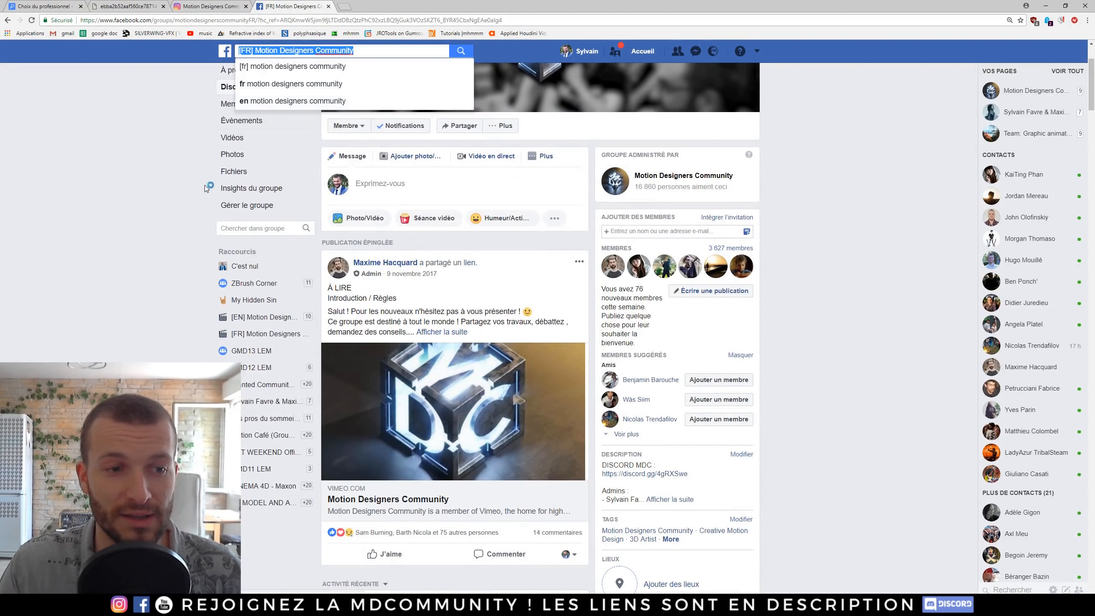
pyautogui.click(178, 279)
pyautogui.scroll(-3, 395, 346)
pyautogui.scroll(-4, 396, 345)
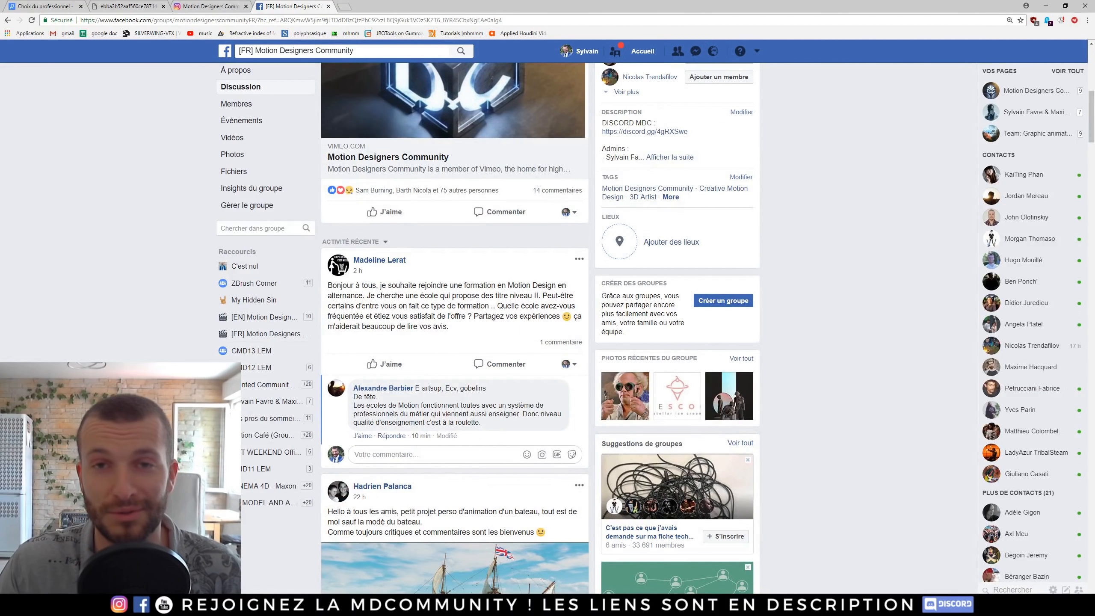
pyautogui.scroll(-4, 222, 359)
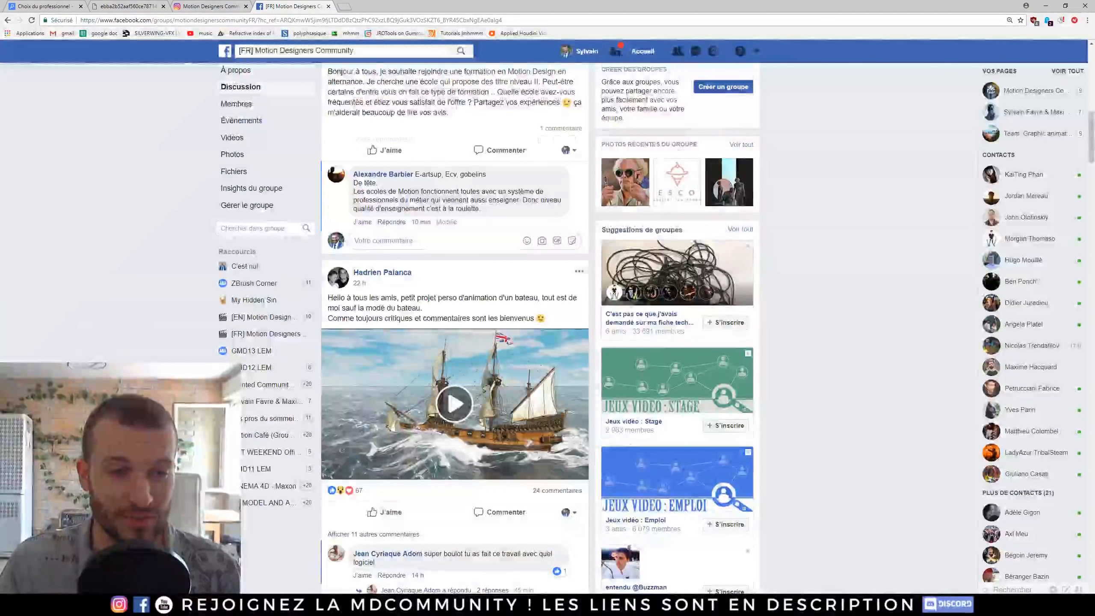
pyautogui.scroll(-5, 223, 359)
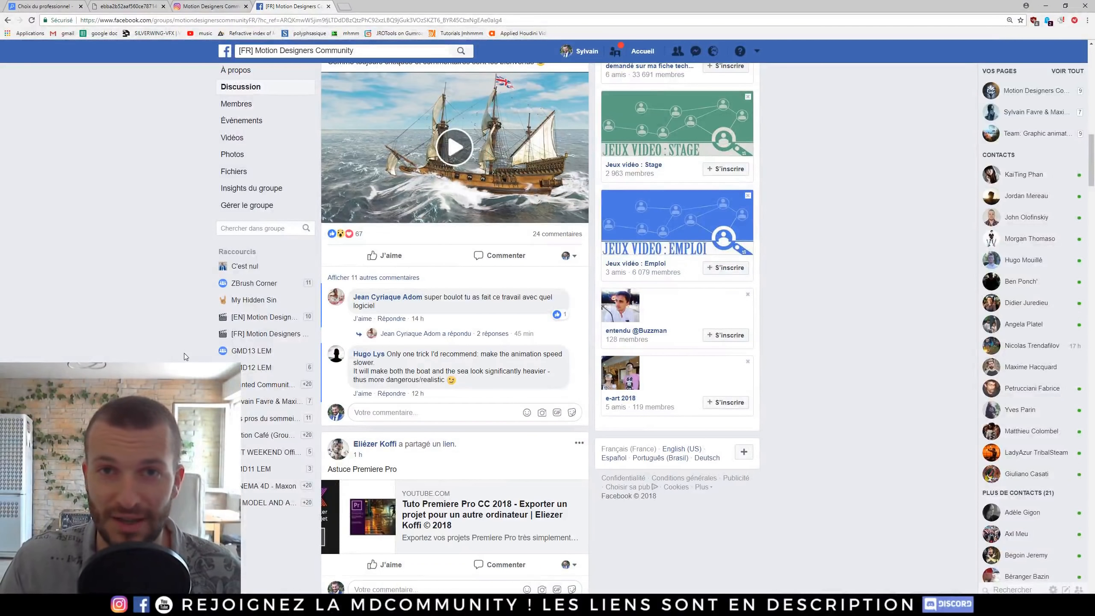
pyautogui.scroll(-6, 150, 326)
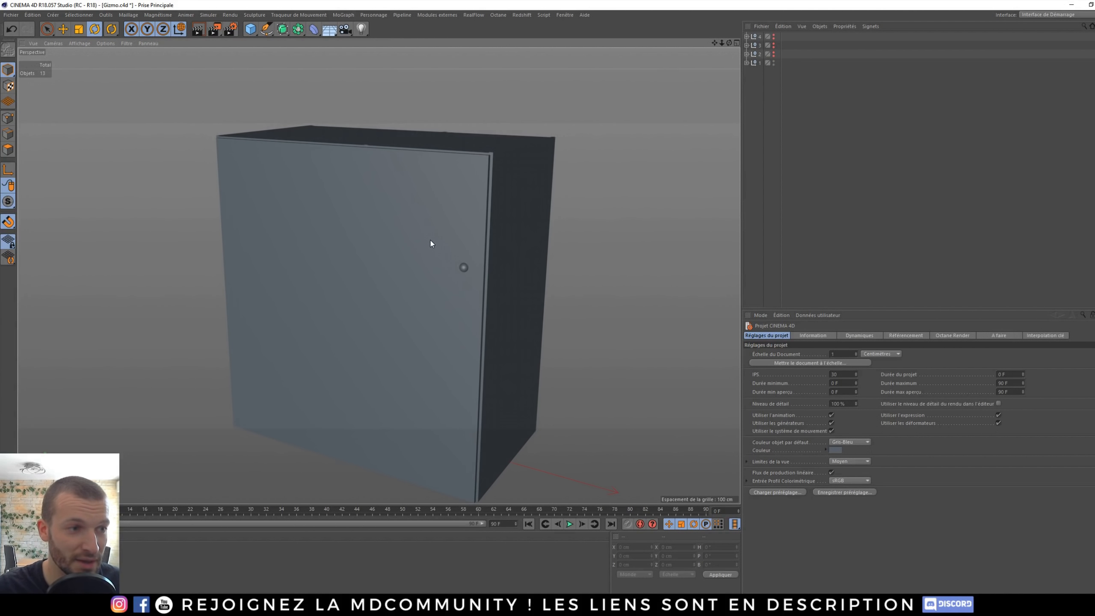
# - In CINEMA 4D, select the cabinet's front door in the Gizmo.c4d scene
pyautogui.click(430, 242)
pyautogui.keyDown('alt'); pyautogui.moveTo(430, 242); pyautogui.dragTo(341, 276); pyautogui.keyUp('alt')
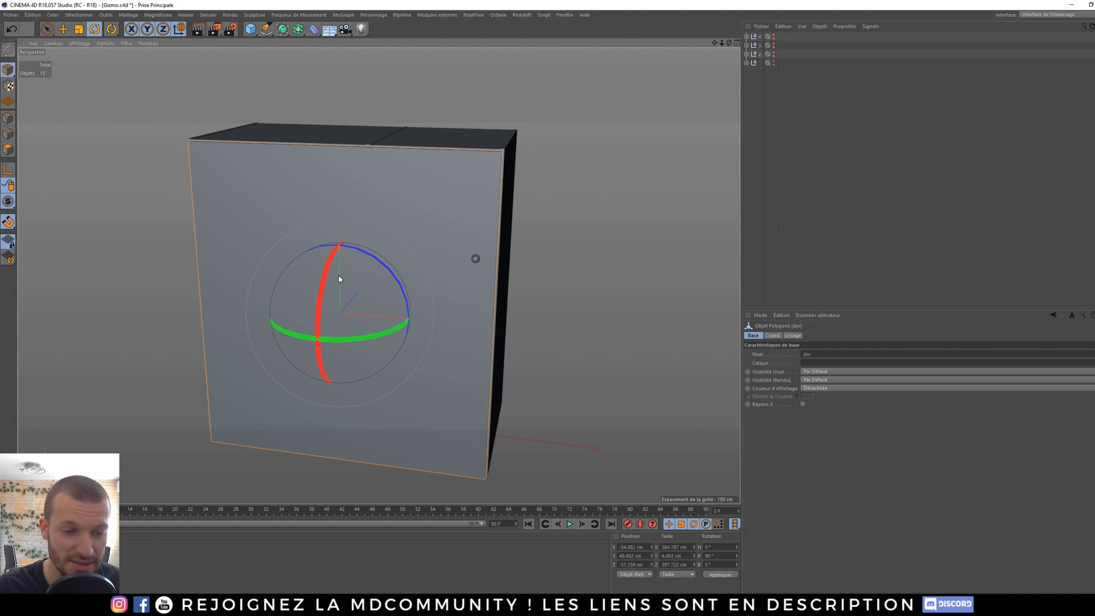
pyautogui.keyDown('alt'); pyautogui.moveTo(449, 199); pyautogui.dragTo(379, 243); pyautogui.keyUp('alt')
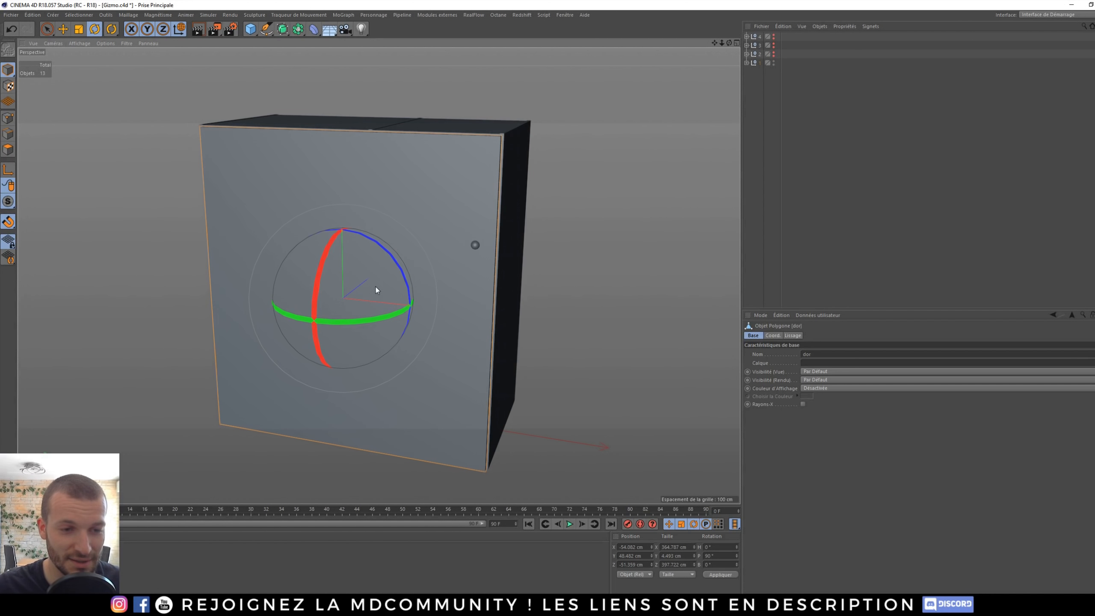
pyautogui.keyDown('alt'); pyautogui.moveTo(467, 234); pyautogui.dragTo(283, 195); pyautogui.keyUp('alt')
pyautogui.hotkey('ctrl', 'z')
pyautogui.hotkey('ctrl', 'z')
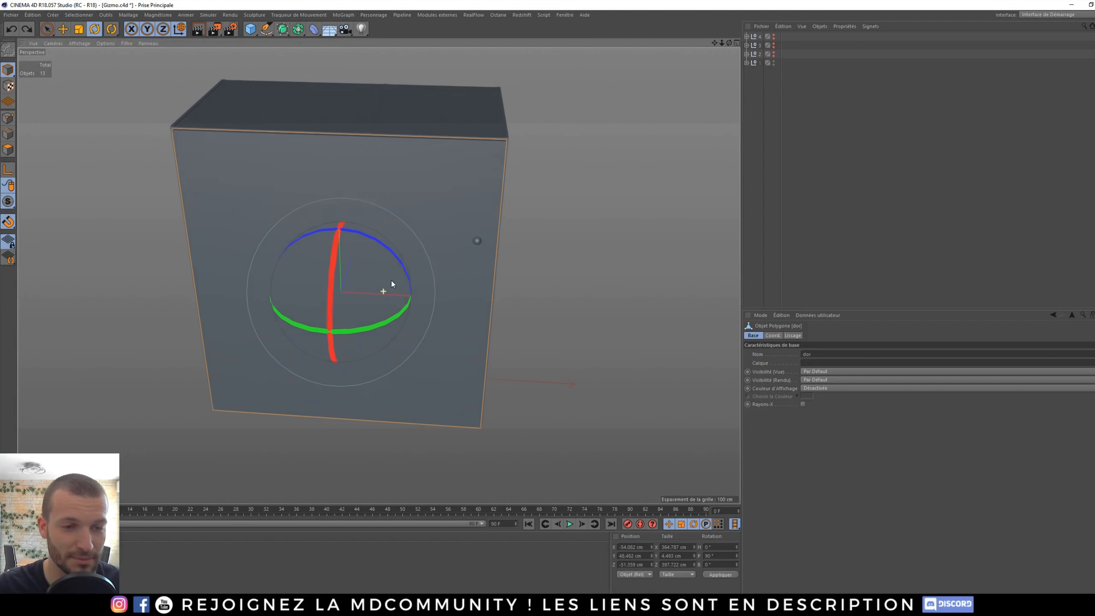
# - Enable axis editing and move the door's axis along X towards the door's left edge, to about X -229 cm
pyautogui.keyDown('alt'); pyautogui.moveTo(391, 281); pyautogui.dragTo(422, 314); pyautogui.keyUp('alt')
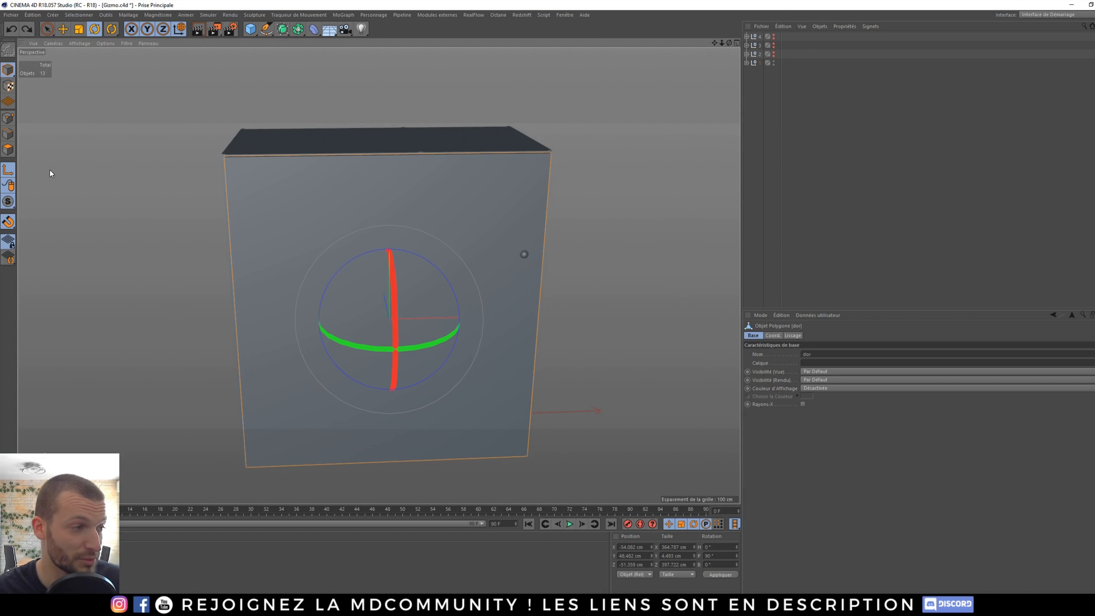
pyautogui.press('e')
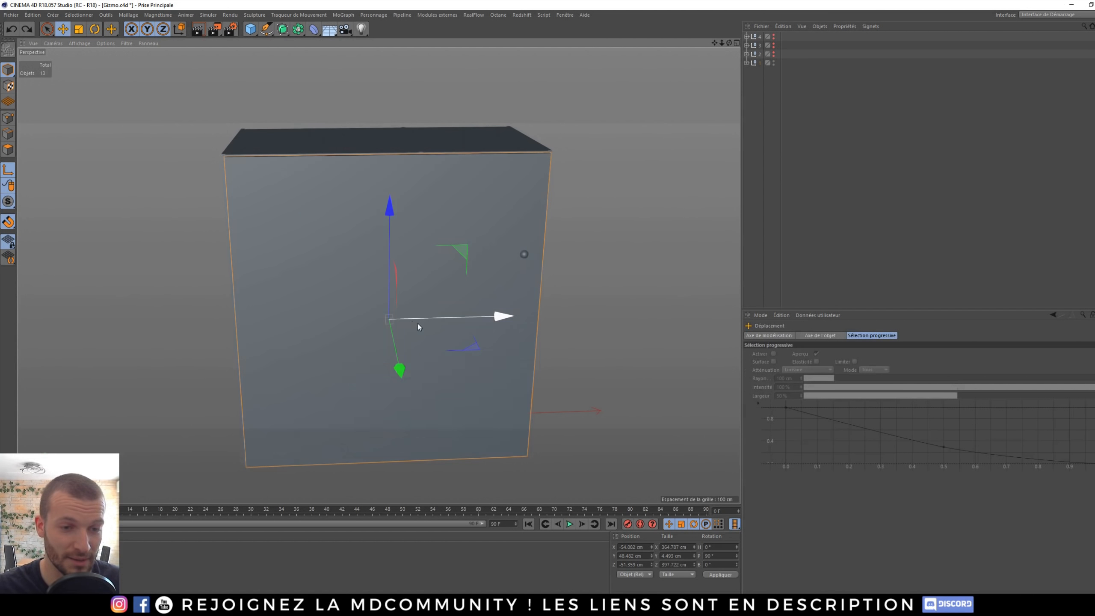
pyautogui.keyDown('alt'); pyautogui.moveTo(419, 323); pyautogui.dragTo(412, 321); pyautogui.keyUp('alt')
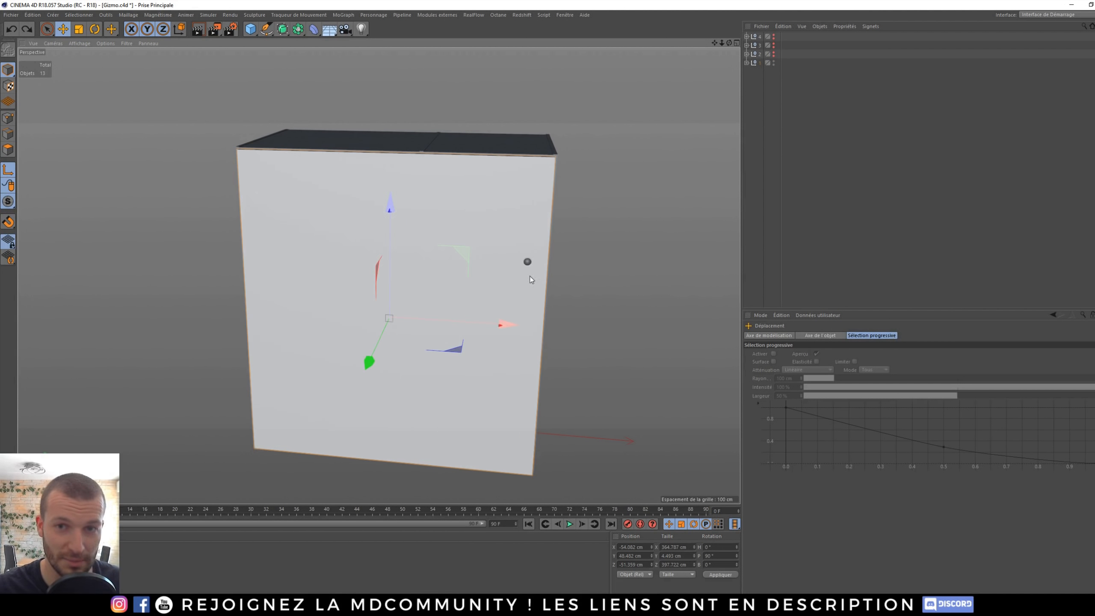
pyautogui.moveTo(510, 323); pyautogui.dragTo(390, 303)
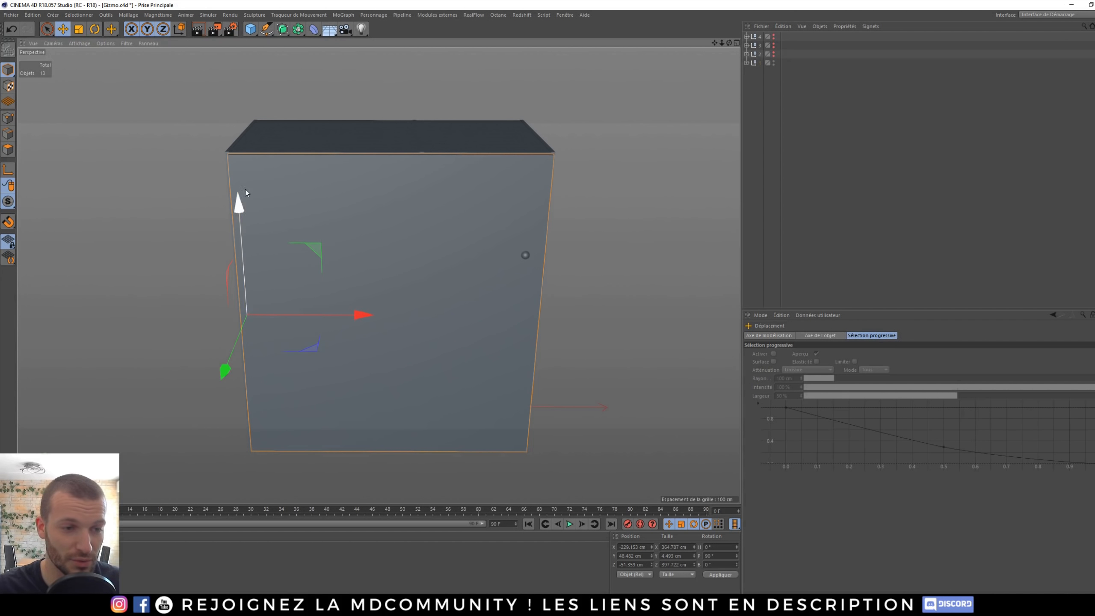
pyautogui.moveTo(351, 302)
pyautogui.mouseDown()
pyautogui.moveTo(176, 298)
pyautogui.moveTo(445, 302)
pyautogui.moveTo(340, 304)
pyautogui.moveTo(352, 318)
pyautogui.mouseUp()
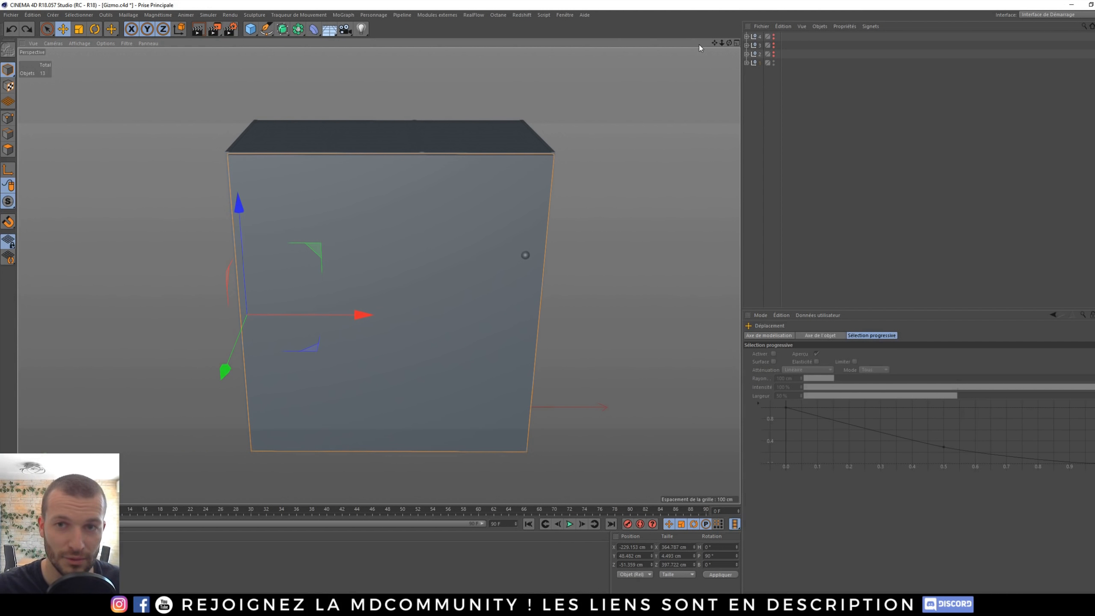
# - With snapping and axis editing enabled, align the dor object's axis with its left edge in the front view, at about X -236.5 cm
pyautogui.click(736, 43)
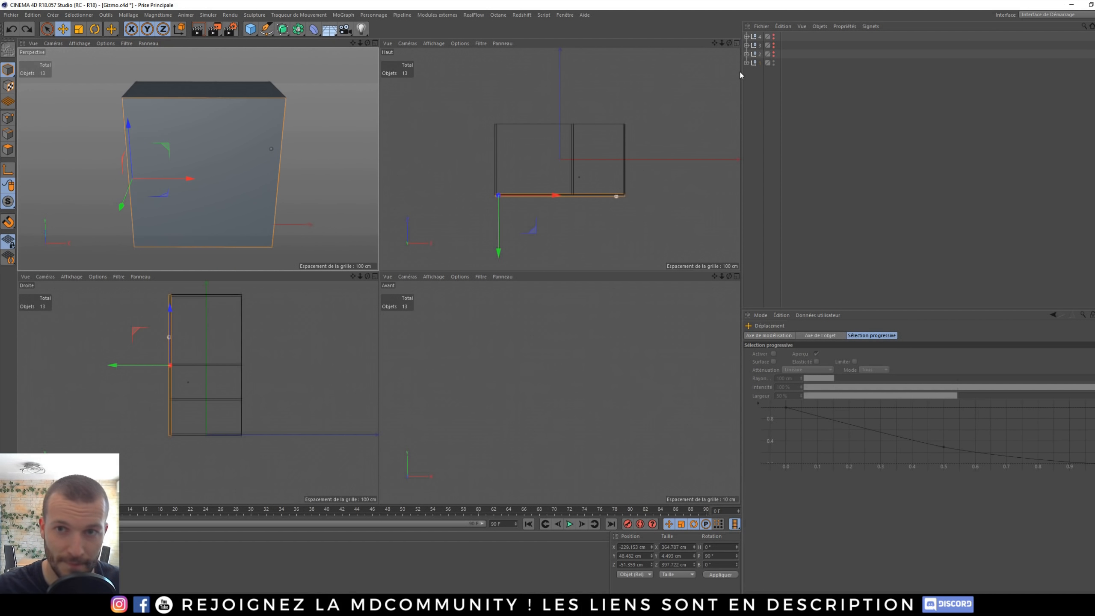
pyautogui.click(747, 63)
pyautogui.click(769, 72)
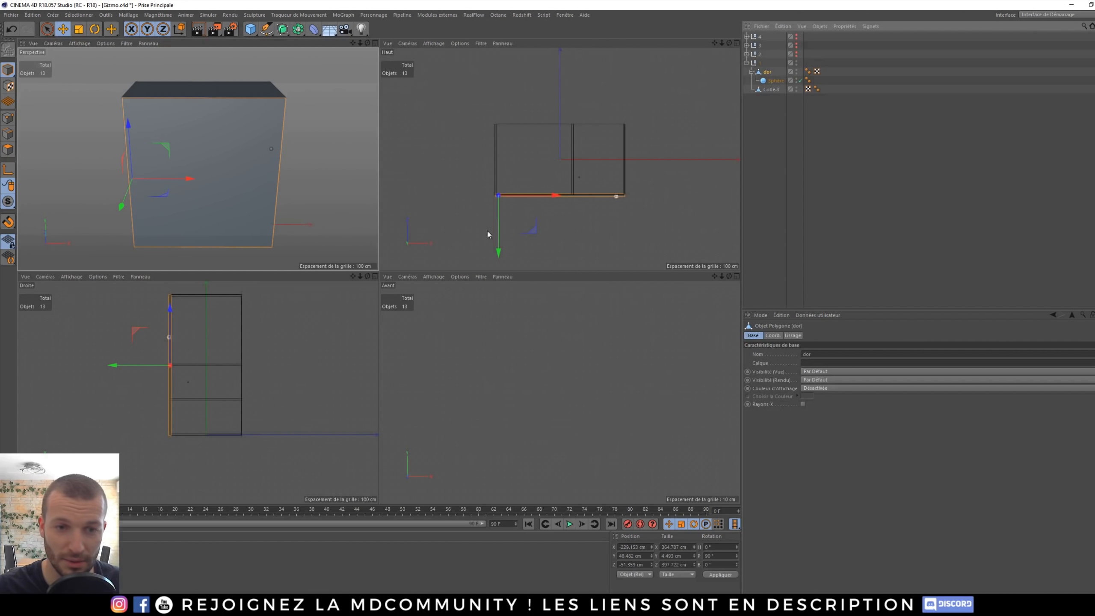
pyautogui.click(736, 276)
pyautogui.keyDown('alt'); pyautogui.moveTo(416, 338); pyautogui.dragTo(211, 343, button='right'); pyautogui.keyUp('alt')
pyautogui.keyDown('alt'); pyautogui.moveTo(326, 295); pyautogui.dragTo(426, 346, button='right'); pyautogui.keyUp('alt')
pyautogui.scroll(3, 426, 349)
pyautogui.click(14, 221)
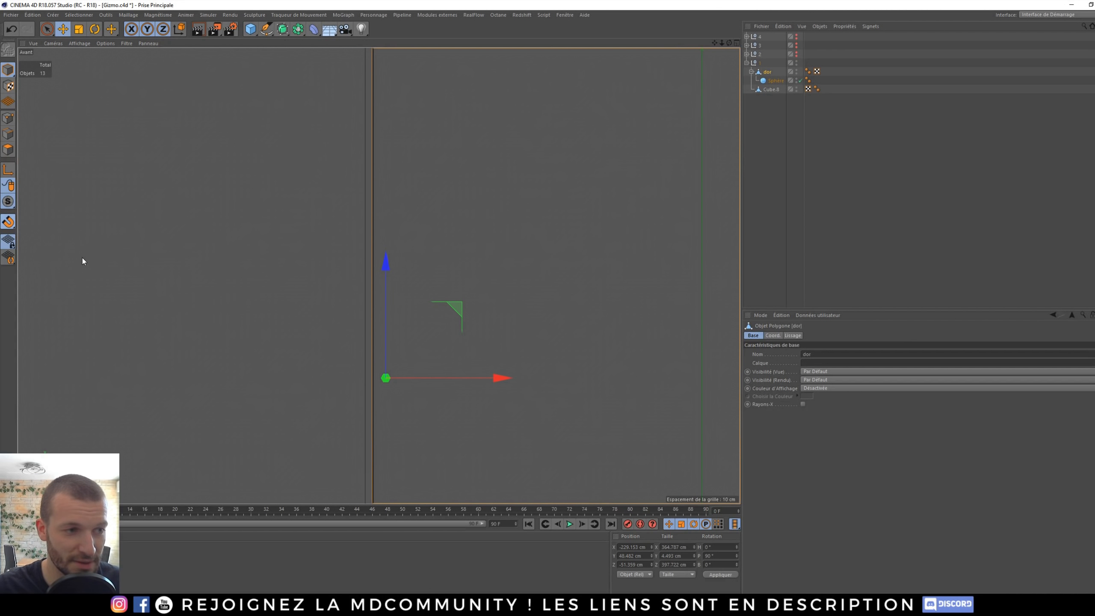
pyautogui.click(13, 222)
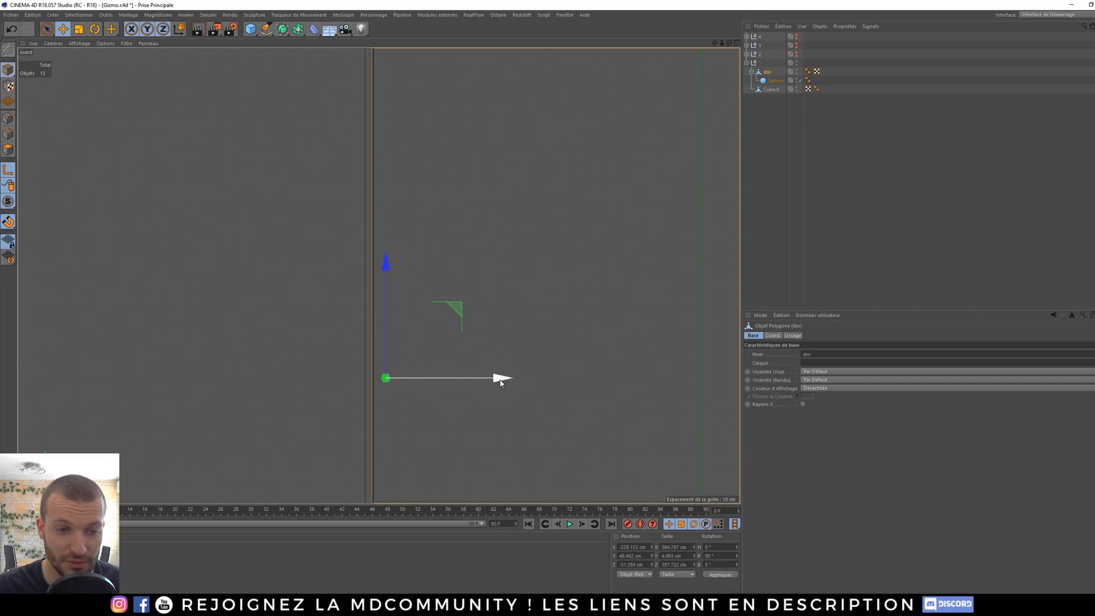
pyautogui.moveTo(500, 382); pyautogui.dragTo(471, 387)
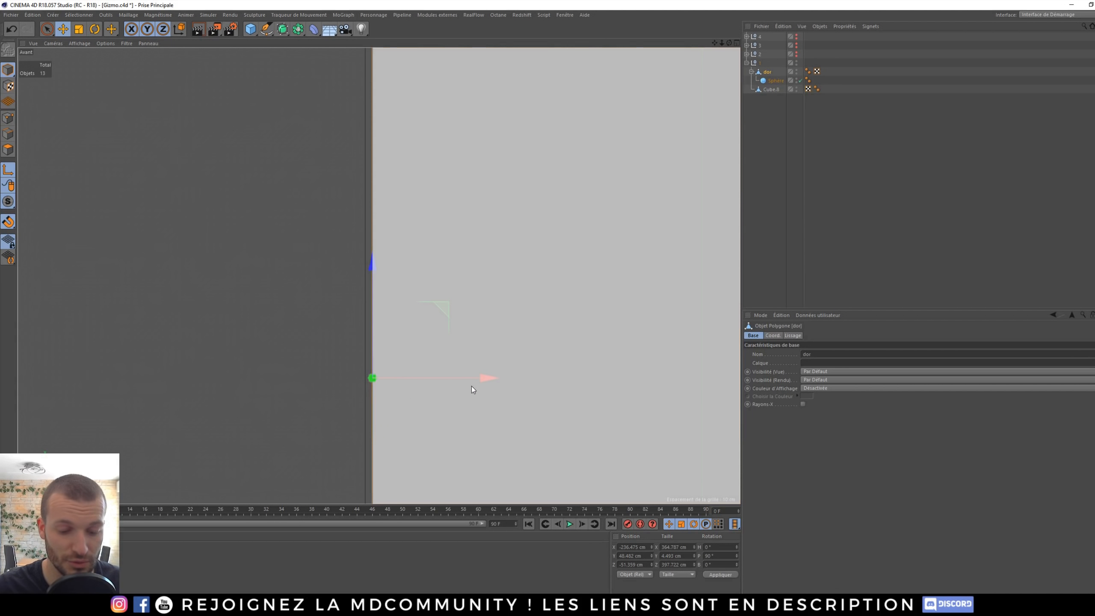
# - Reposition the door's axis in the top view to a hinge point just outside its back-left corner, about X -237.9 cm and Z -49.2 cm
pyautogui.keyDown('alt'); pyautogui.moveTo(370, 380); pyautogui.dragTo(279, 361, button='right'); pyautogui.keyUp('alt')
pyautogui.keyDown('alt'); pyautogui.moveTo(427, 352); pyautogui.dragTo(385, 289, button='middle'); pyautogui.keyUp('alt')
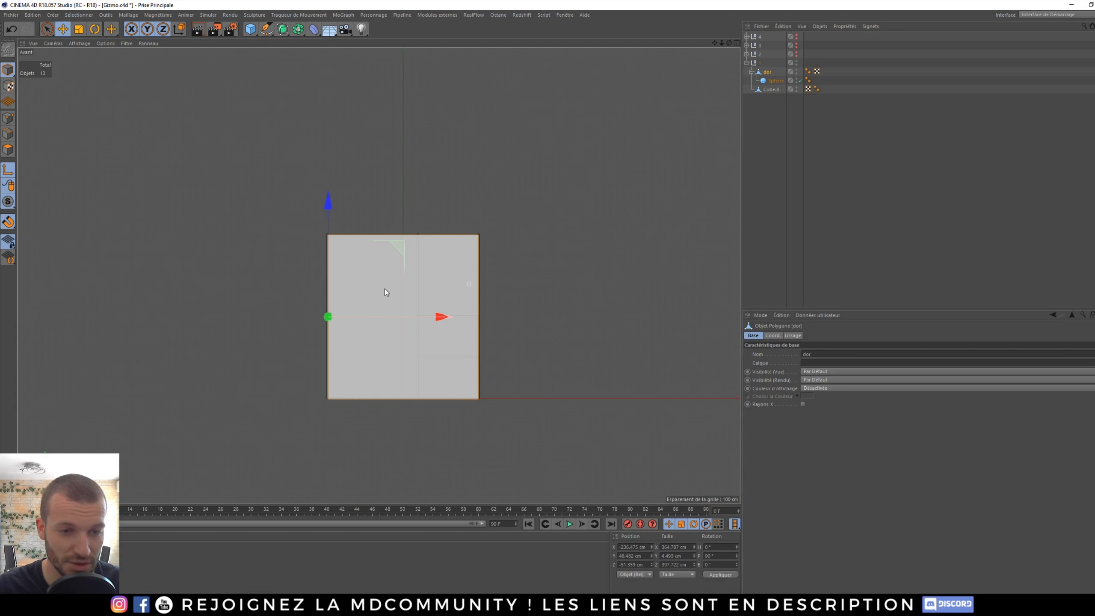
pyautogui.keyDown('alt'); pyautogui.moveTo(376, 352); pyautogui.dragTo(420, 355, button='right'); pyautogui.keyUp('alt')
pyautogui.keyDown('alt'); pyautogui.moveTo(380, 274); pyautogui.dragTo(372, 286, button='middle'); pyautogui.keyUp('alt')
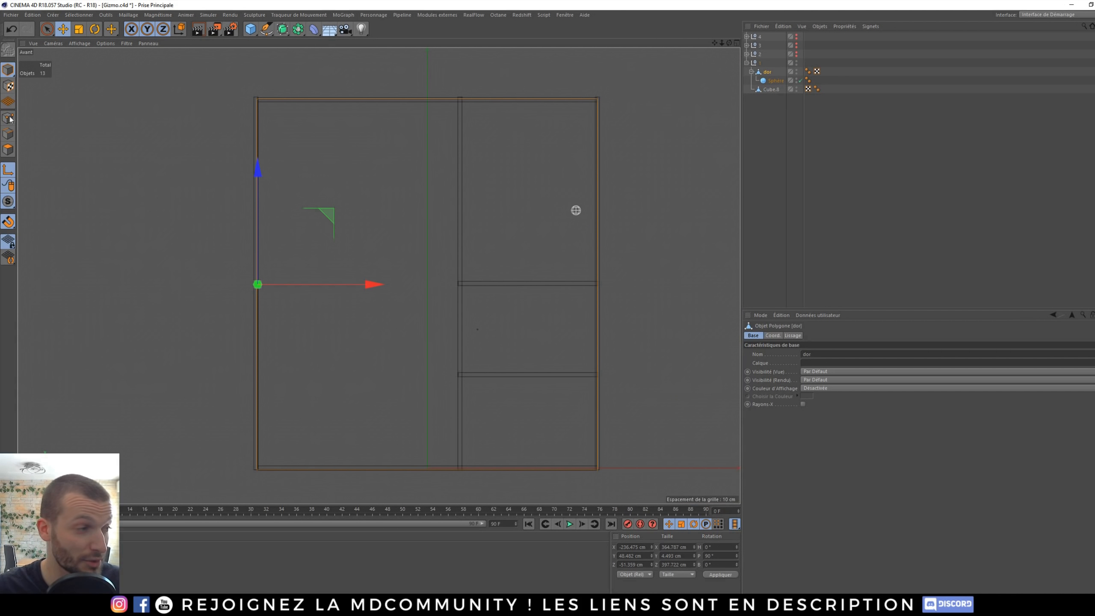
pyautogui.middleClick(357, 269)
pyautogui.middleClick(238, 206)
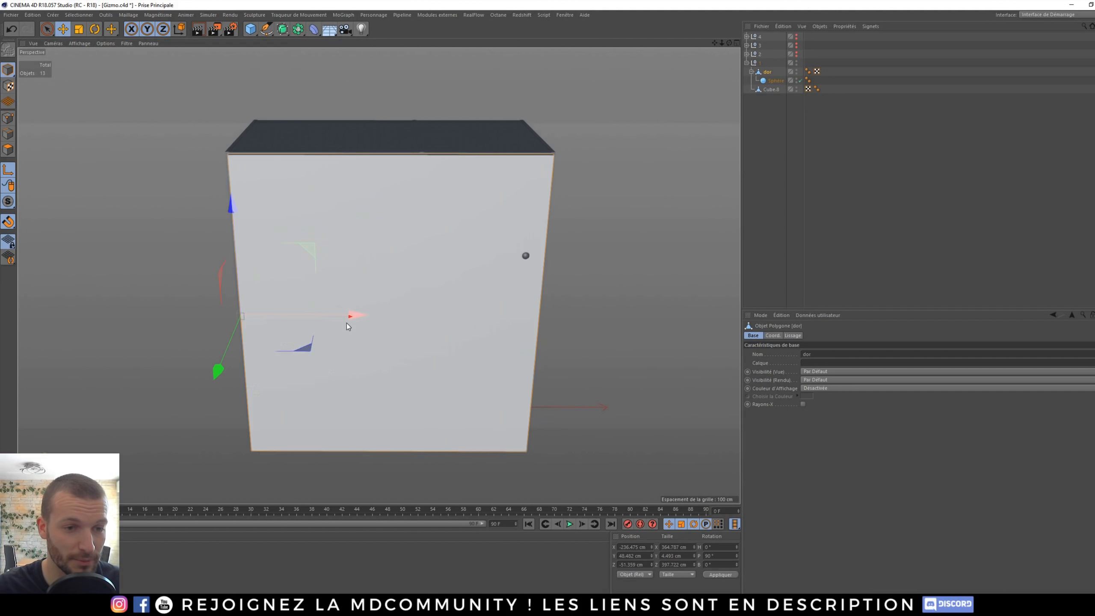
pyautogui.keyDown('alt'); pyautogui.moveTo(346, 323); pyautogui.dragTo(357, 362); pyautogui.keyUp('alt')
pyautogui.middleClick(284, 310)
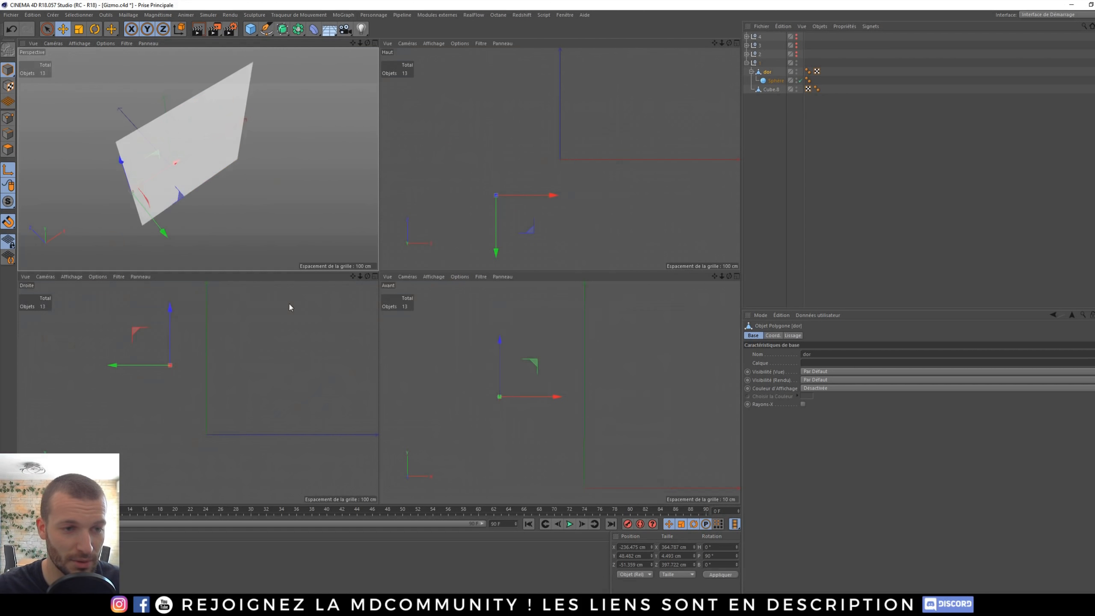
pyautogui.middleClick(343, 300)
pyautogui.keyDown('alt'); pyautogui.moveTo(239, 359); pyautogui.dragTo(351, 333, button='right'); pyautogui.keyUp('alt')
pyautogui.moveTo(344, 367); pyautogui.dragTo(348, 352)
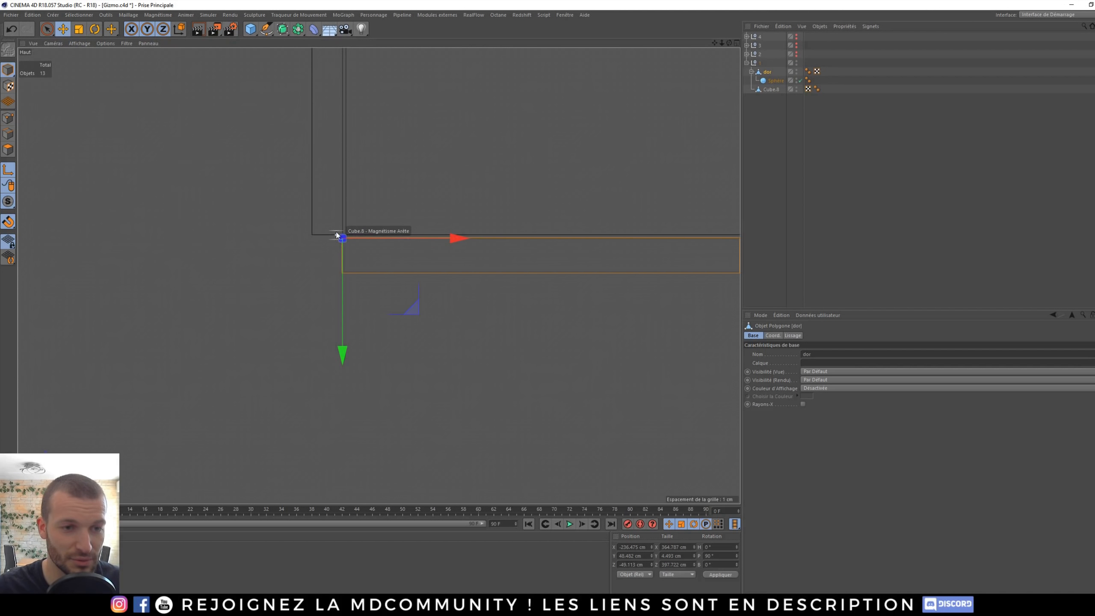
pyautogui.moveTo(411, 307); pyautogui.dragTo(400, 308)
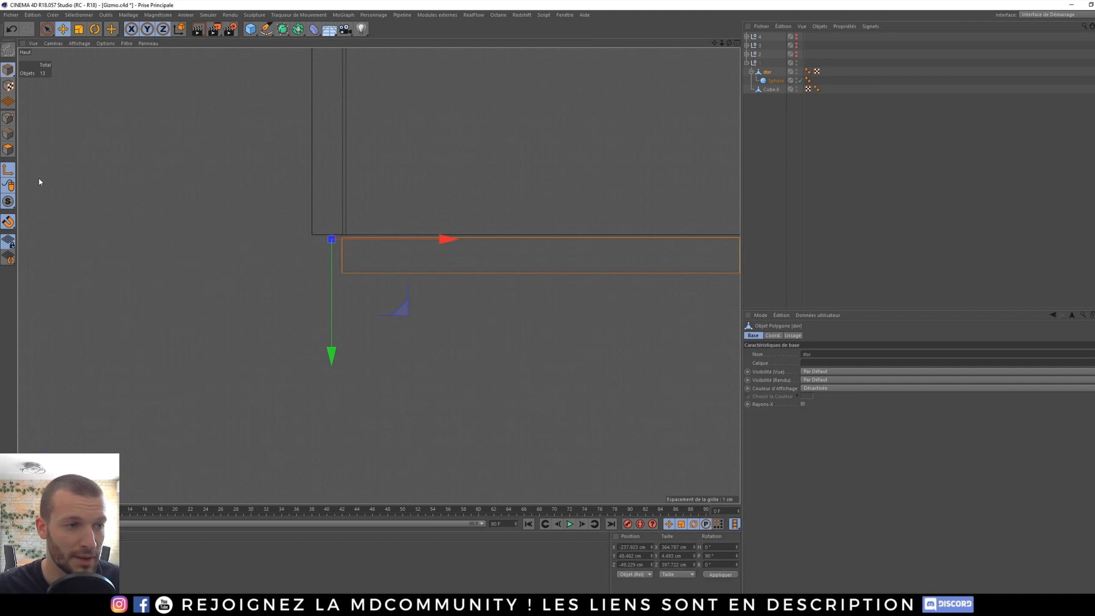
# - Return to the perspective view with axis editing off, check the Sphere handle, and select its parent dor object
pyautogui.middleClick(381, 258)
pyautogui.middleClick(243, 188)
pyautogui.click(775, 81)
pyautogui.keyDown('alt'); pyautogui.moveTo(505, 329); pyautogui.dragTo(436, 325, button='right'); pyautogui.keyUp('alt')
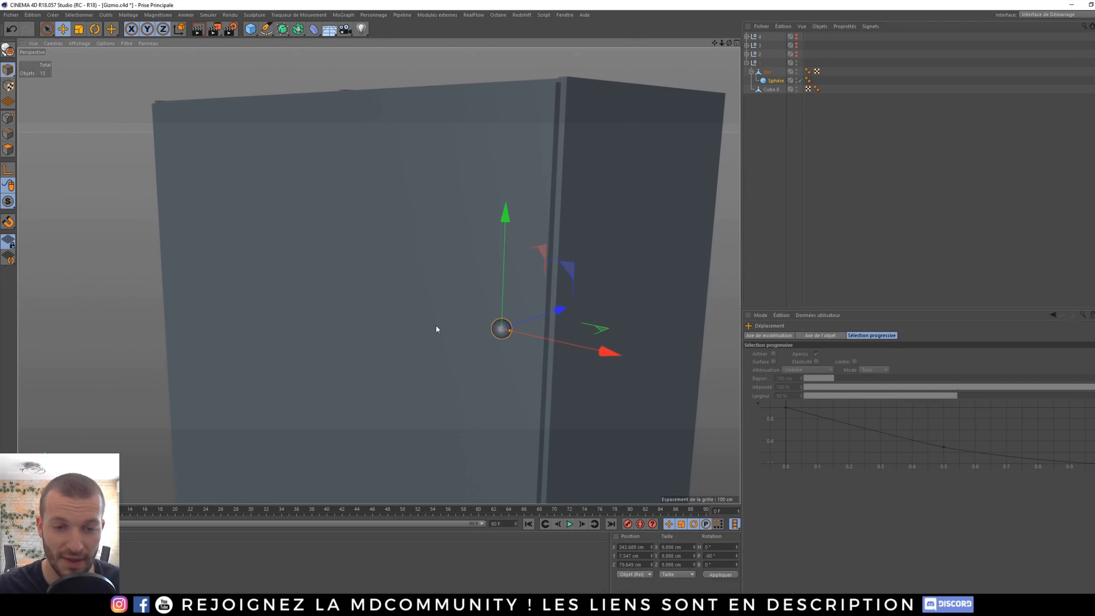
pyautogui.click(767, 71)
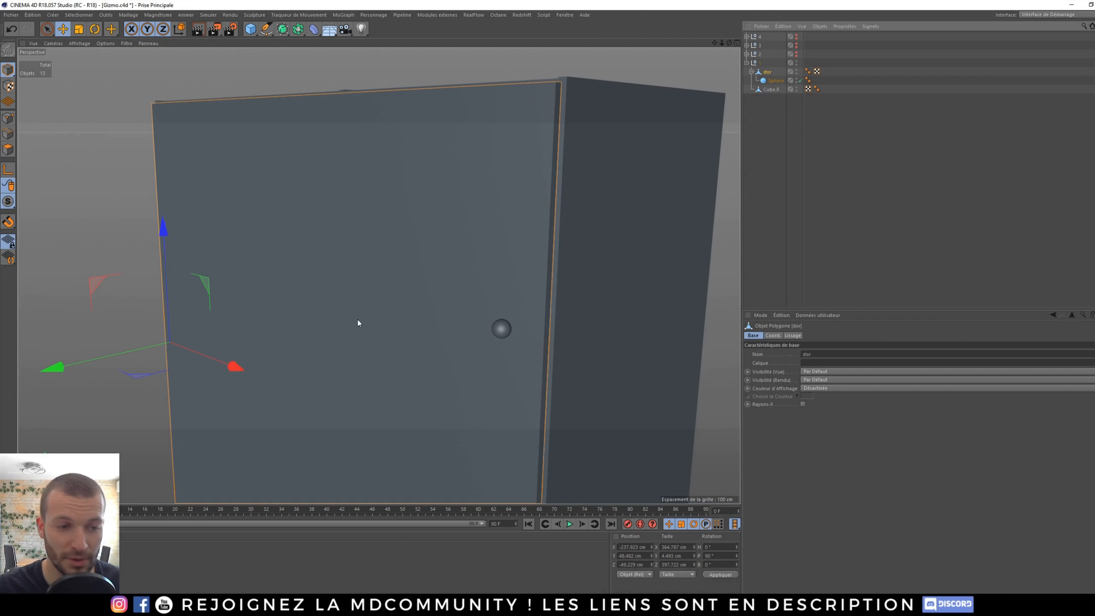
# - Try rotating the dor object about its new hinge axis to simulate opening, undoing each test rotation
pyautogui.keyDown('alt'); pyautogui.moveTo(356, 317); pyautogui.dragTo(340, 369); pyautogui.keyUp('alt')
pyautogui.scroll(-3, 341, 368)
pyautogui.press('r')
pyautogui.moveTo(261, 360); pyautogui.dragTo(390, 341)
pyautogui.hotkey('ctrl', 'z')
pyautogui.keyDown('alt'); pyautogui.moveTo(390, 345); pyautogui.dragTo(438, 156, button='middle'); pyautogui.keyUp('alt')
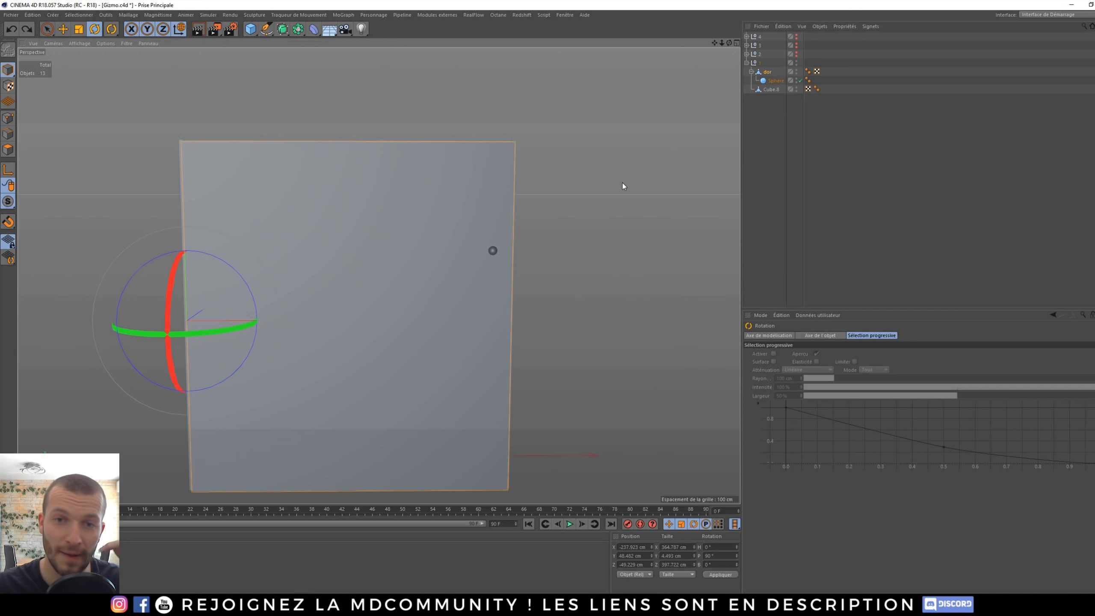
pyautogui.moveTo(189, 334); pyautogui.dragTo(221, 324)
pyautogui.hotkey('ctrl', 'z')
pyautogui.keyDown('alt'); pyautogui.moveTo(308, 296); pyautogui.dragTo(346, 292); pyautogui.keyUp('alt')
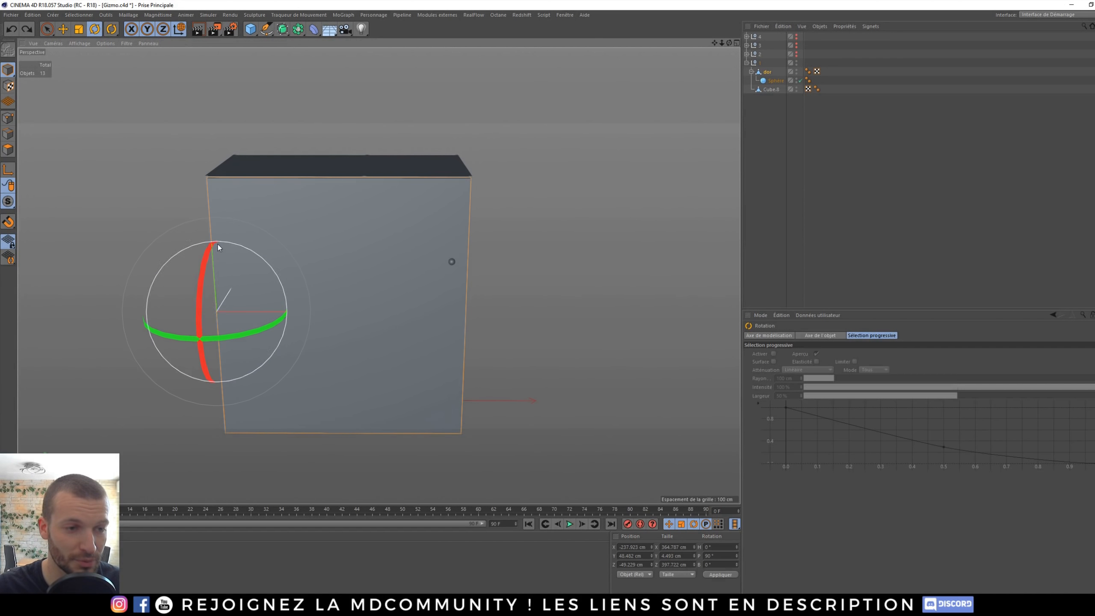
# - Collapse and hide the cabinet group 1, and show group 2 containing the spiral sweep
pyautogui.click(748, 63)
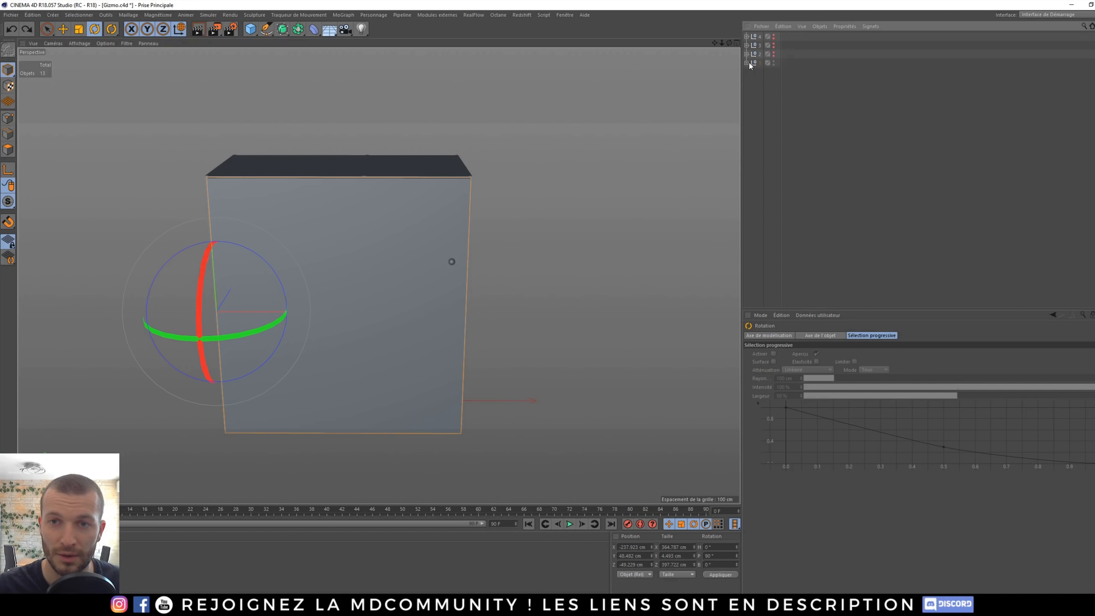
pyautogui.click(774, 62)
pyautogui.click(773, 53)
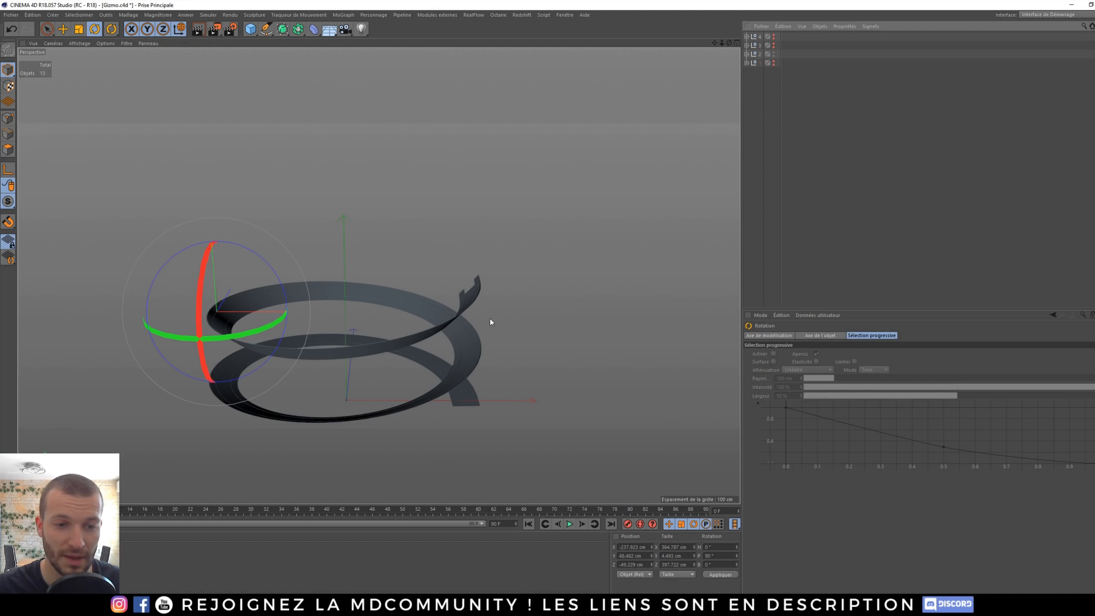
pyautogui.scroll(5, 489, 319)
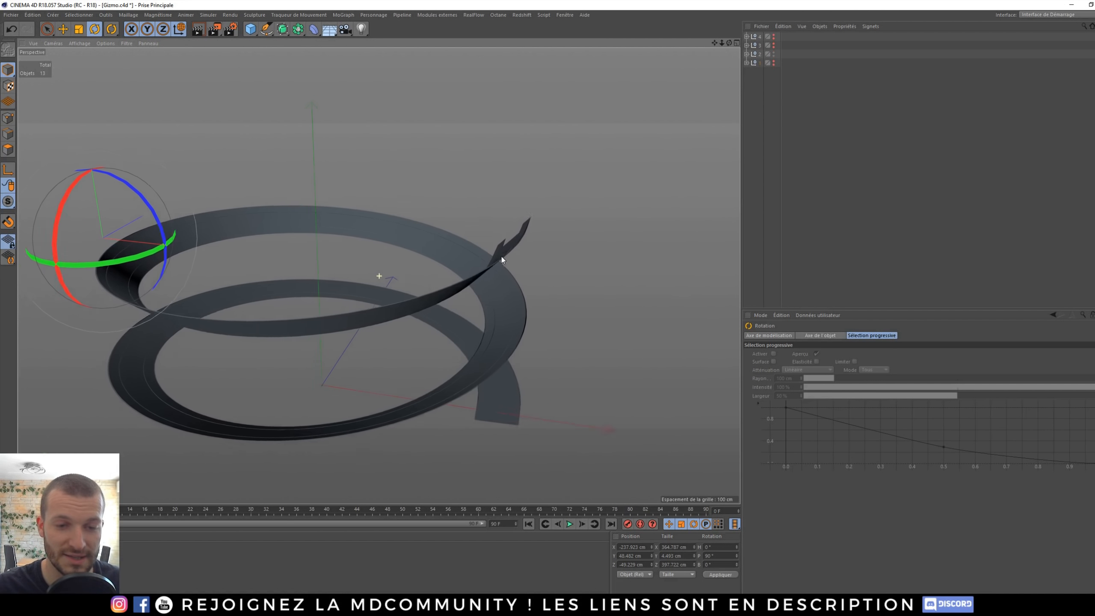
pyautogui.keyDown('alt'); pyautogui.moveTo(501, 257); pyautogui.dragTo(504, 247, button='middle'); pyautogui.keyUp('alt')
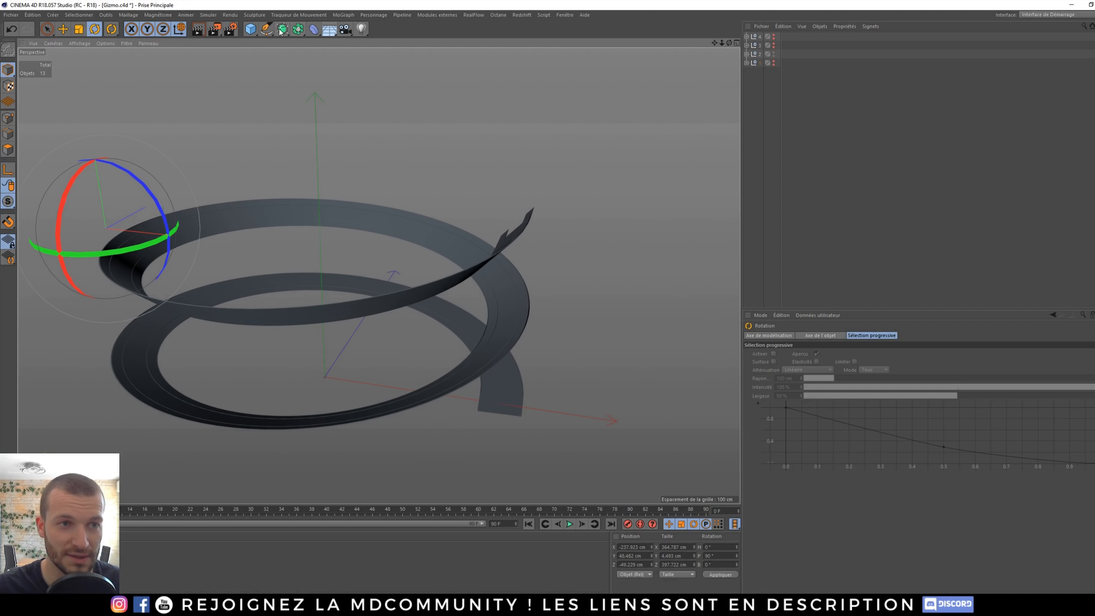
pyautogui.click(266, 29)
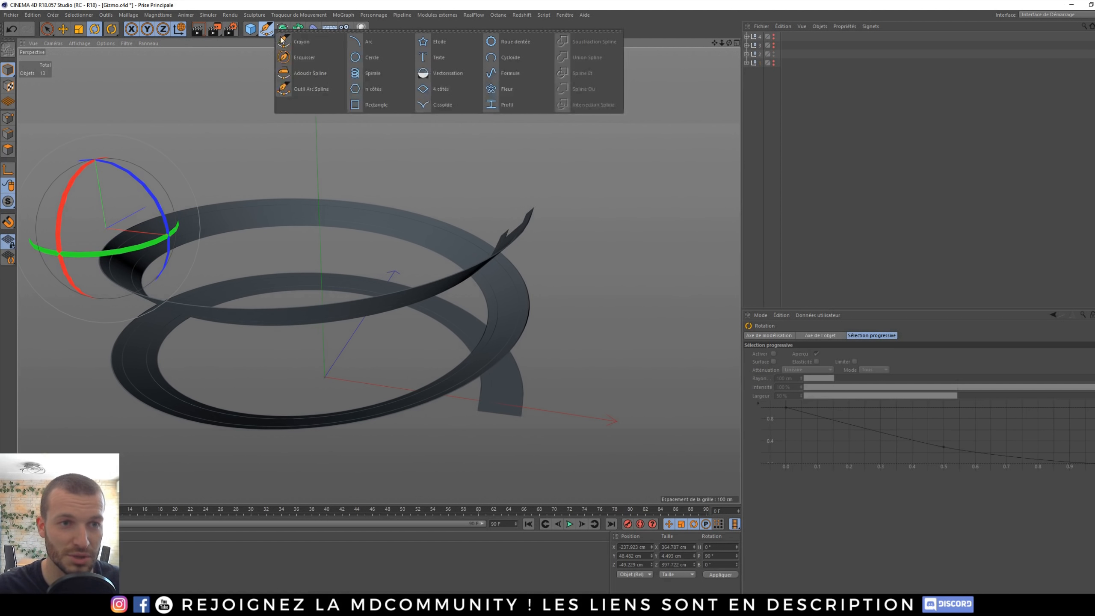
pyautogui.click(369, 74)
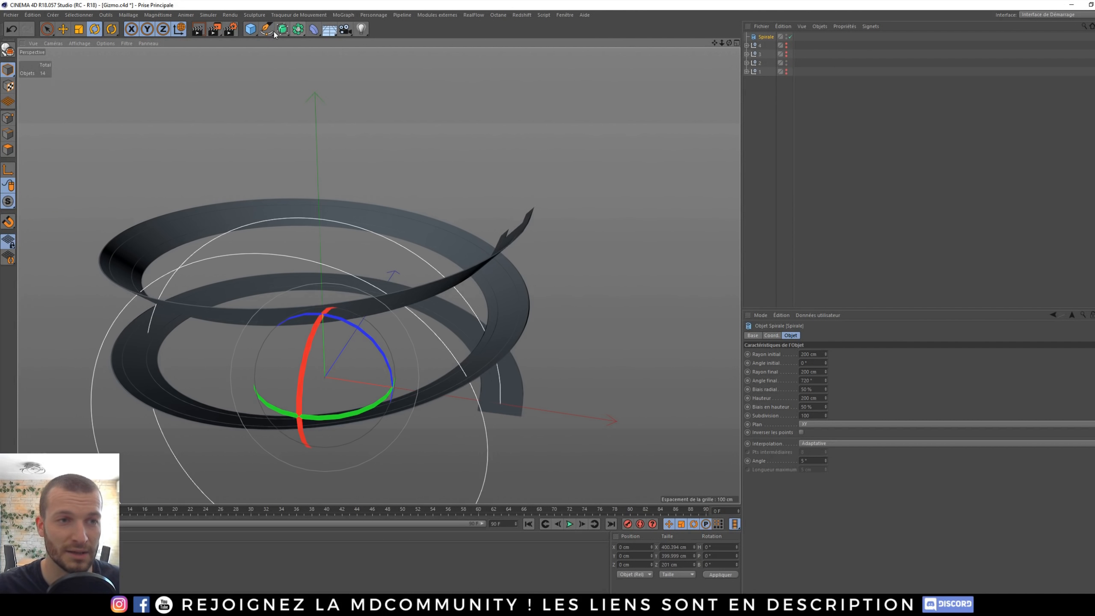
pyautogui.press('Delete')
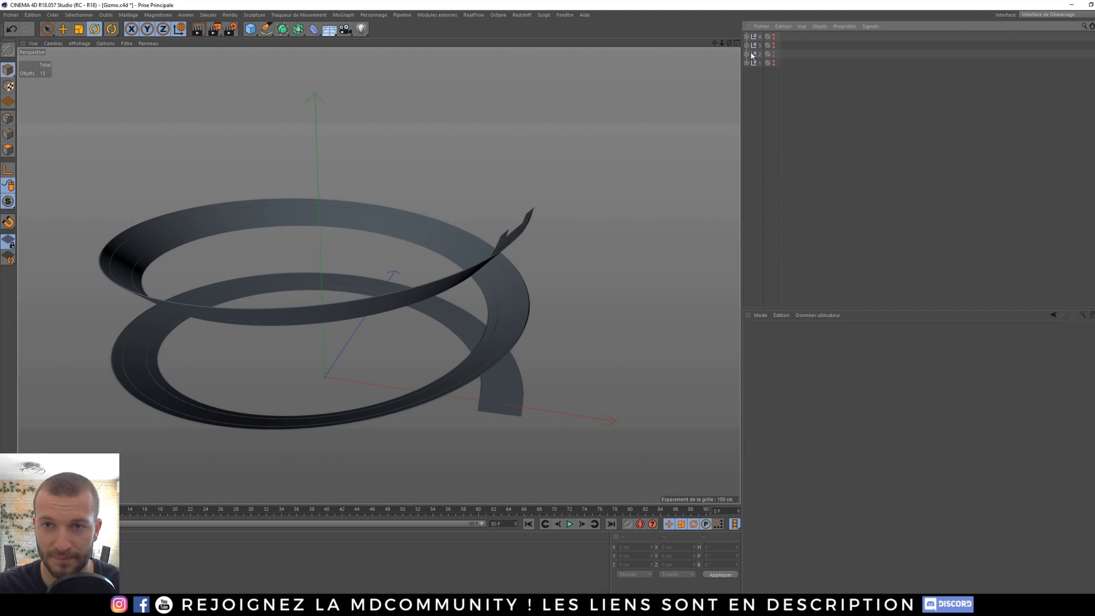
# - Expand group 2, select the form spline and inspect its U-shaped profile in point mode
pyautogui.click(748, 55)
pyautogui.click(773, 73)
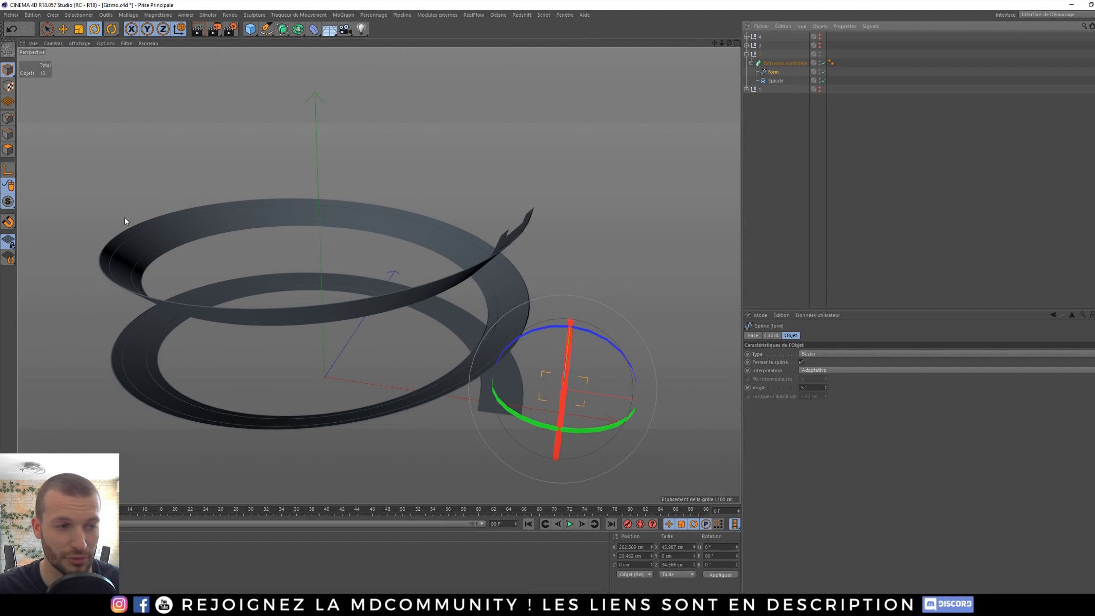
pyautogui.click(9, 118)
pyautogui.keyDown('alt'); pyautogui.moveTo(434, 353); pyautogui.dragTo(379, 276, button='middle'); pyautogui.keyUp('alt')
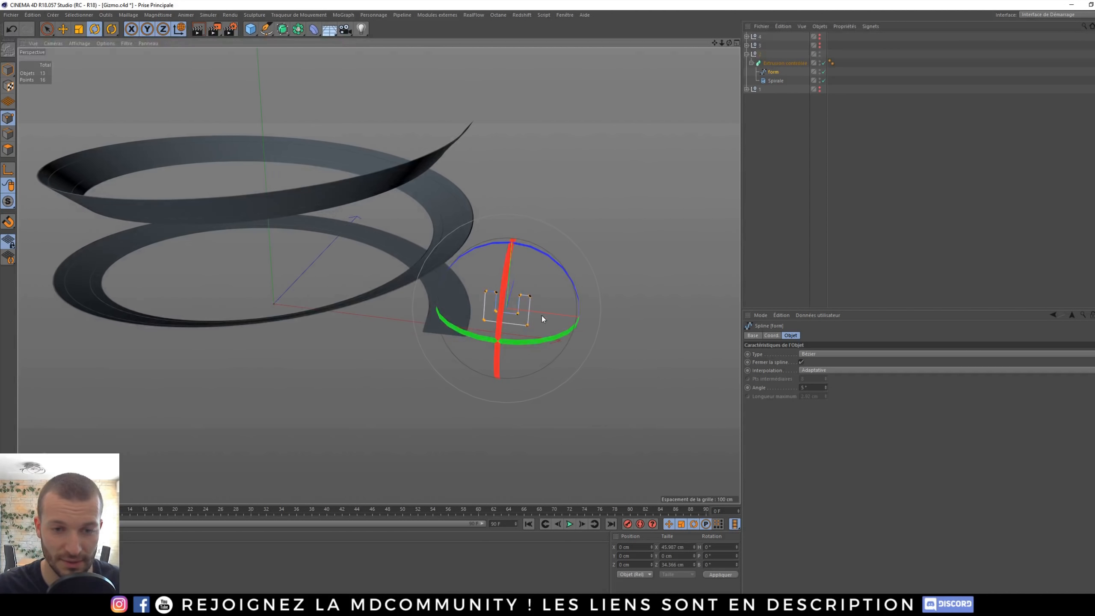
pyautogui.keyDown('alt'); pyautogui.moveTo(541, 315); pyautogui.dragTo(457, 310, button='right'); pyautogui.keyUp('alt')
pyautogui.keyDown('alt'); pyautogui.moveTo(457, 309); pyautogui.dragTo(476, 291); pyautogui.keyUp('alt')
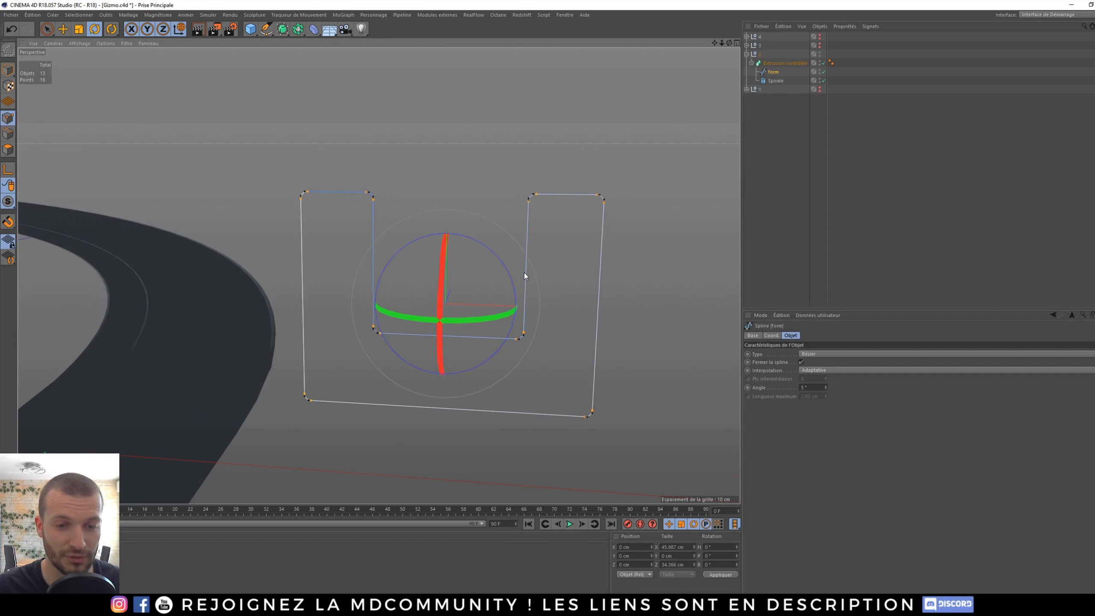
pyautogui.keyDown('alt'); pyautogui.moveTo(487, 312); pyautogui.dragTo(369, 321, button='right'); pyautogui.keyUp('alt')
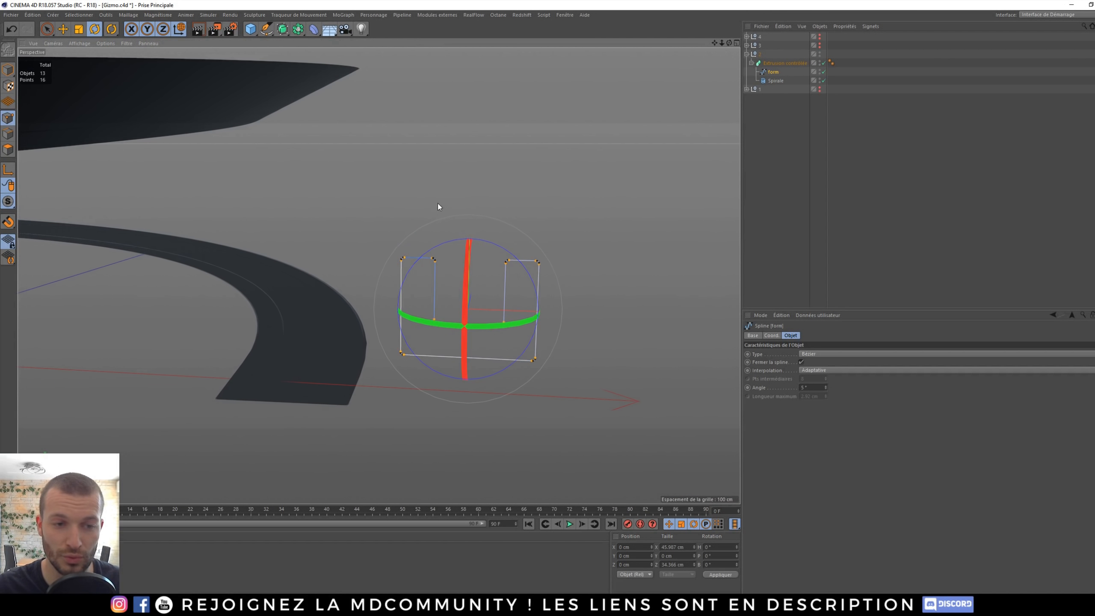
# - Examine the Spirale path, the form profile and the Extrusion contrôlée object that combines them
pyautogui.click(774, 81)
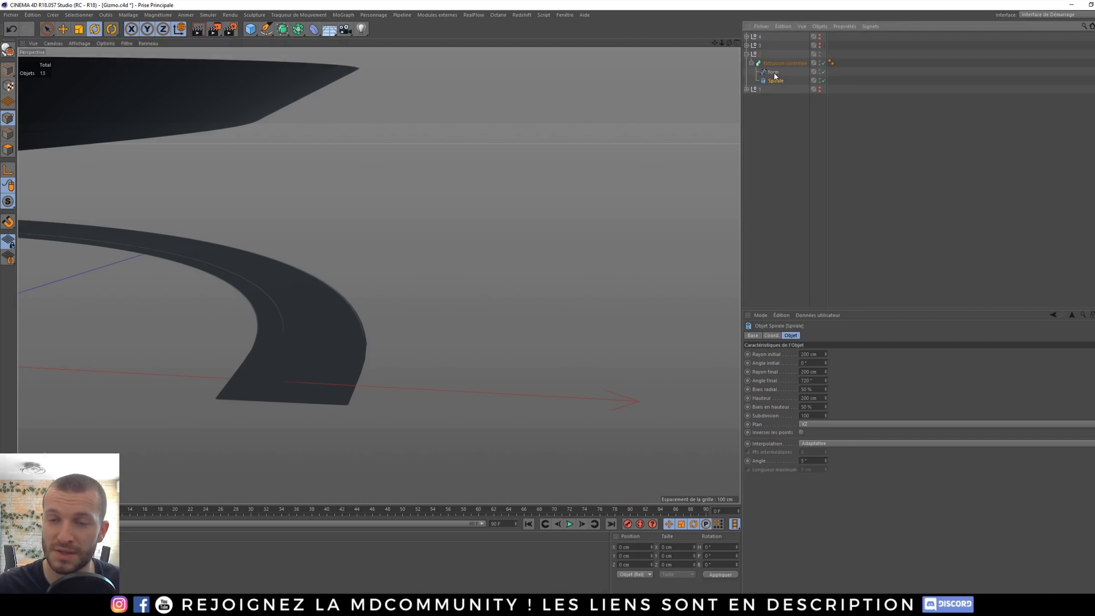
pyautogui.keyDown('ctrl'); pyautogui.click(774, 73); pyautogui.keyUp('ctrl')
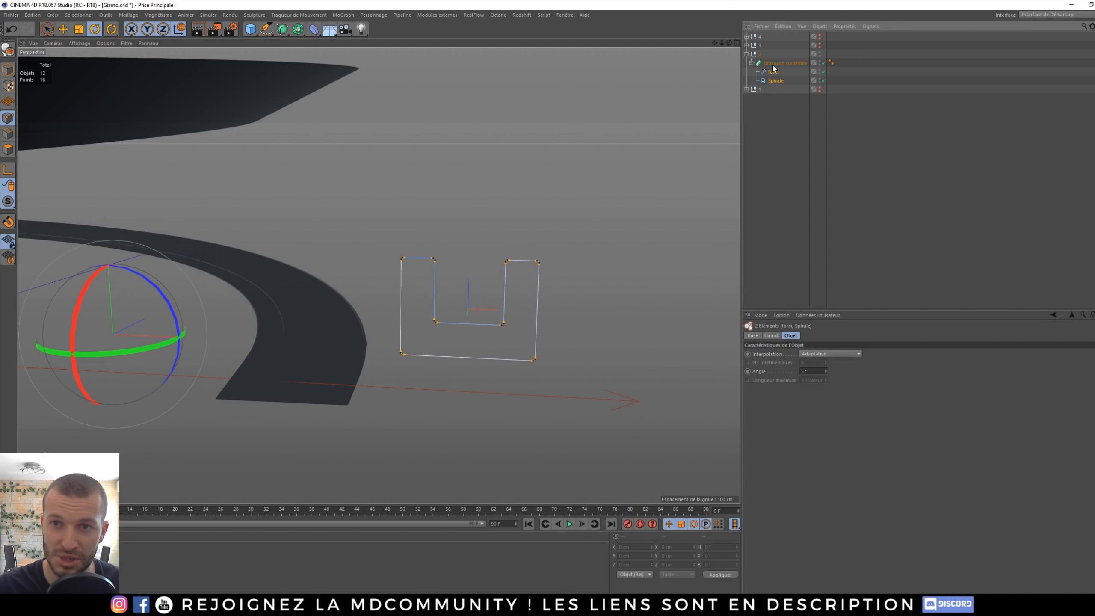
pyautogui.click(779, 62)
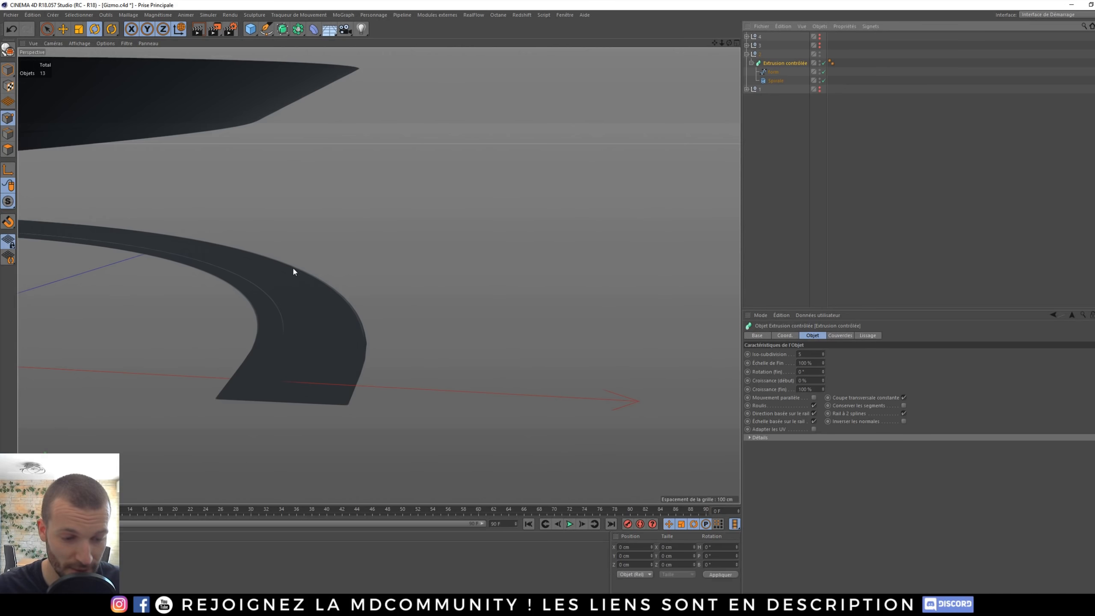
pyautogui.keyDown('alt'); pyautogui.moveTo(293, 268); pyautogui.dragTo(202, 268, button='right'); pyautogui.keyUp('alt')
pyautogui.keyDown('alt'); pyautogui.moveTo(203, 269); pyautogui.dragTo(420, 284, button='middle'); pyautogui.keyUp('alt')
pyautogui.keyDown('alt'); pyautogui.moveTo(419, 284); pyautogui.dragTo(529, 294); pyautogui.keyUp('alt')
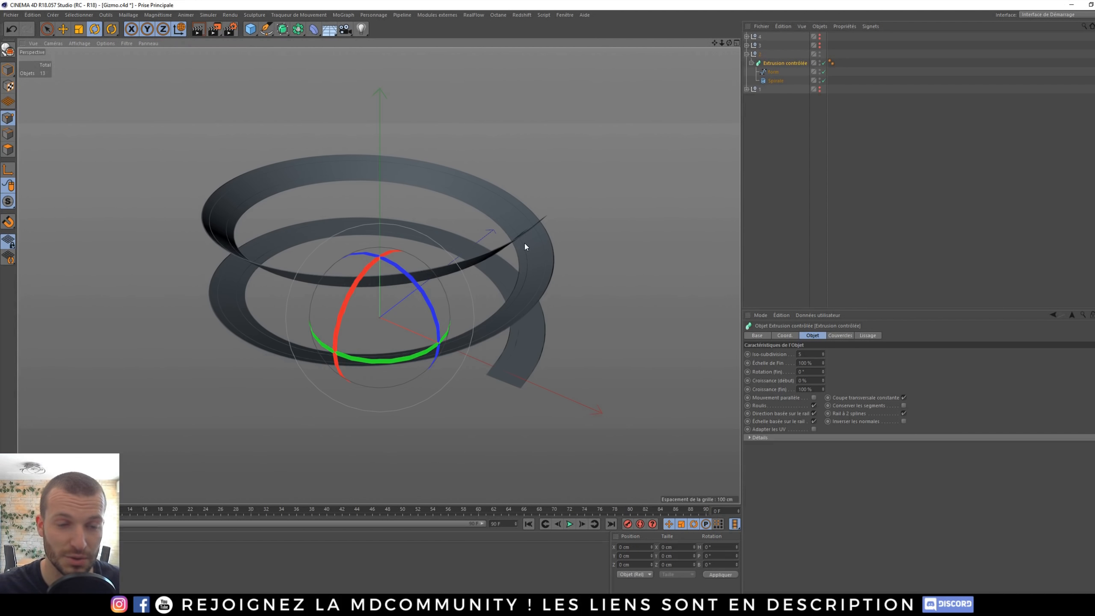
pyautogui.keyDown('alt'); pyautogui.moveTo(524, 244); pyautogui.dragTo(301, 164, button='middle'); pyautogui.keyUp('alt')
# - Add a new Spirale spline, hide group 2, and set the spiral's plane to XZ
pyautogui.click(266, 29)
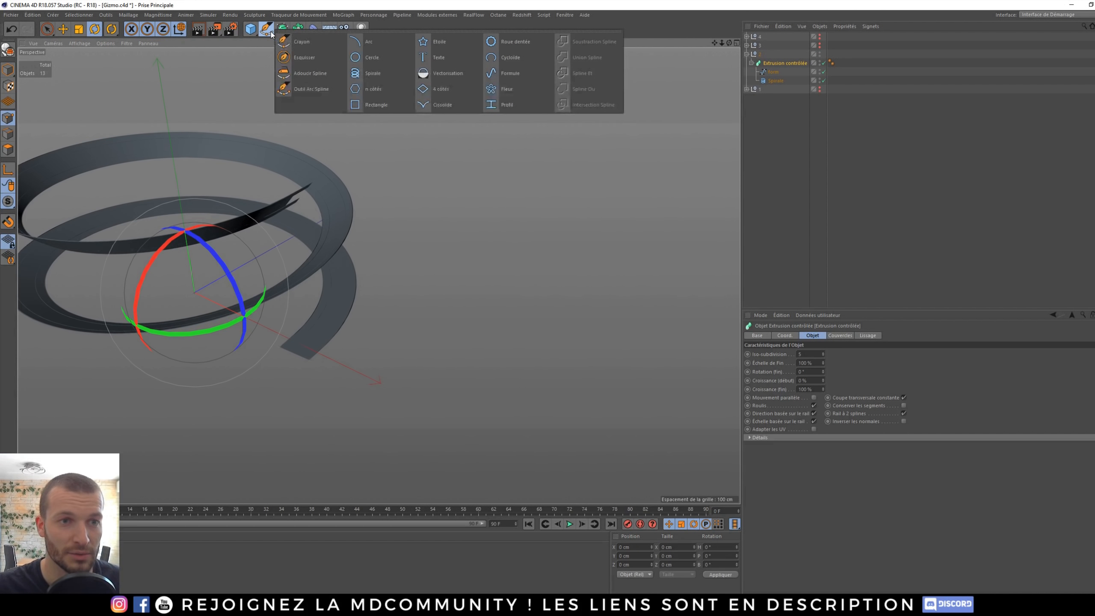
pyautogui.click(380, 80)
pyautogui.keyDown('alt'); pyautogui.doubleClick(820, 64); pyautogui.keyUp('alt')
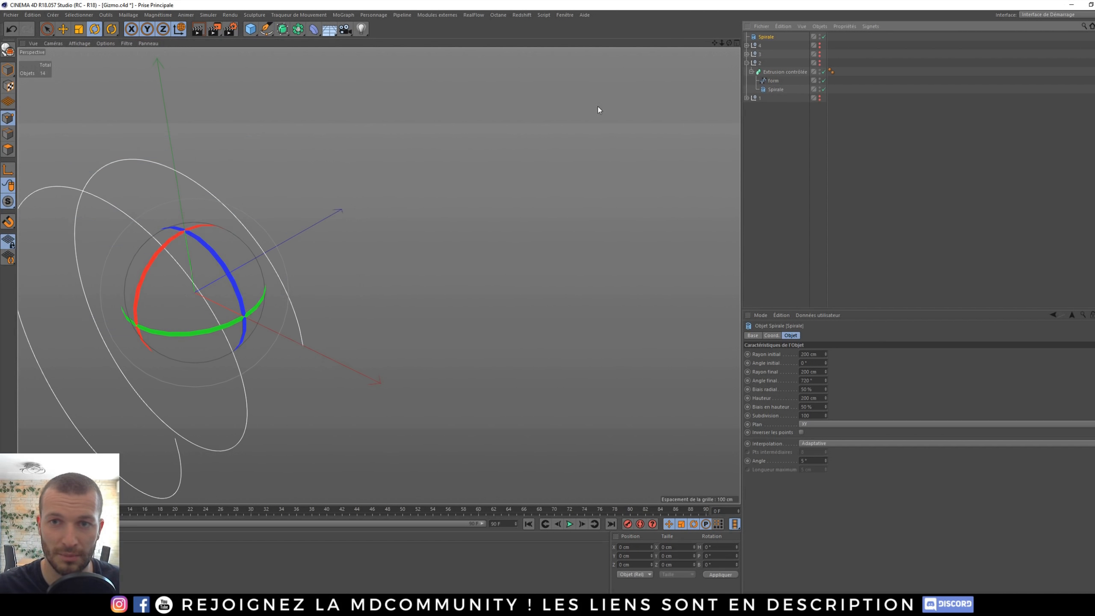
pyautogui.keyDown('alt'); pyautogui.moveTo(326, 267); pyautogui.dragTo(459, 269, button='middle'); pyautogui.keyUp('alt')
pyautogui.click(767, 38)
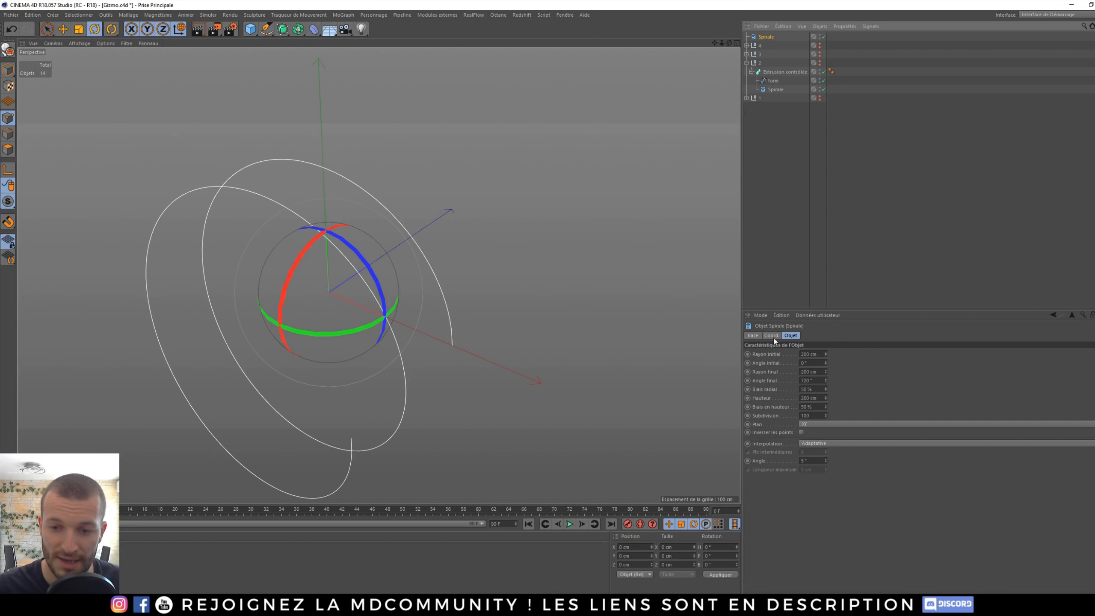
pyautogui.click(266, 29)
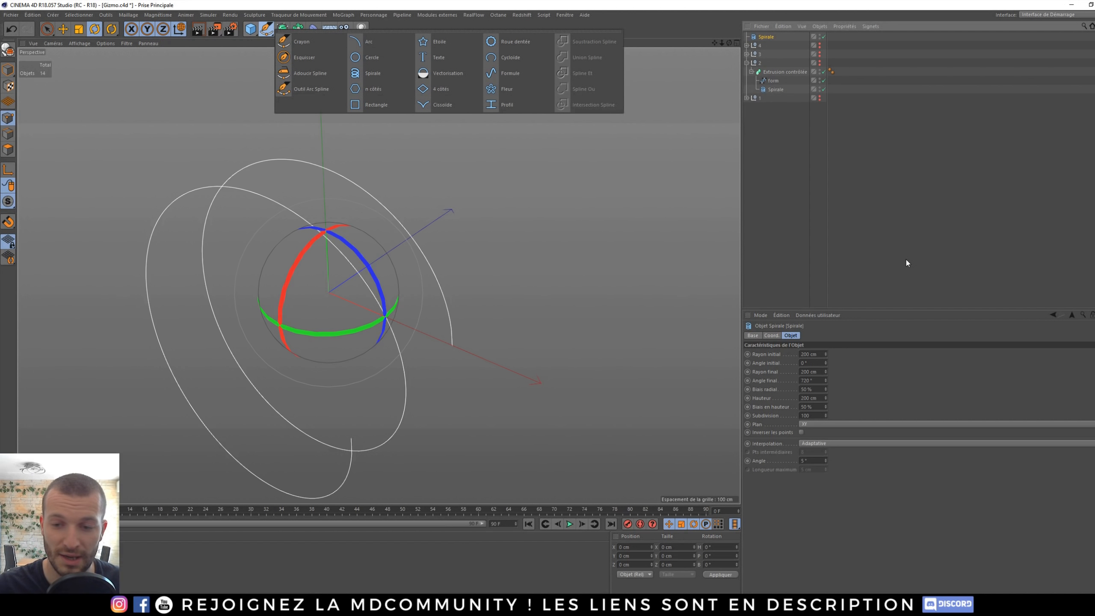
pyautogui.scroll(-2, 836, 421)
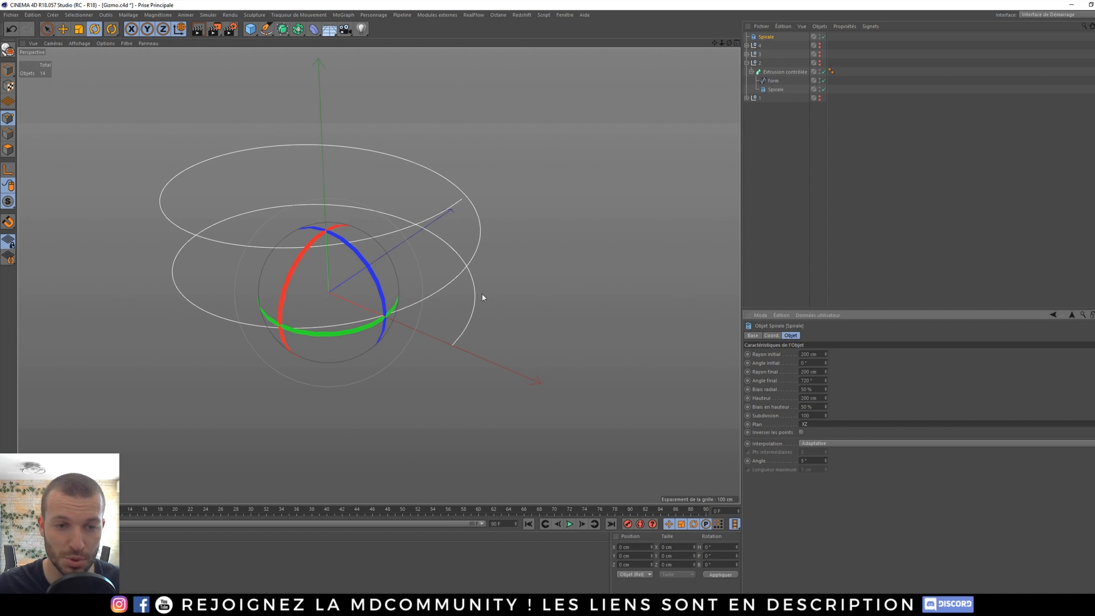
pyautogui.moveTo(366, 233)
pyautogui.keyDown('alt'); pyautogui.mouseDown()
pyautogui.moveTo(347, 221)
pyautogui.moveTo(376, 195)
pyautogui.moveTo(328, 129)
pyautogui.mouseUp(); pyautogui.keyUp('alt')
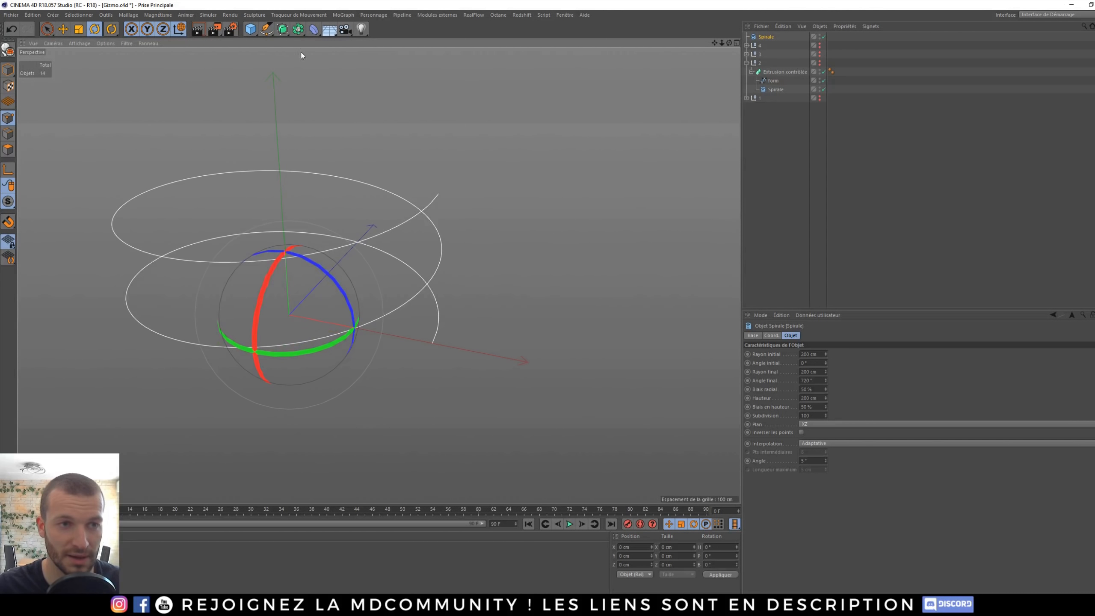
# - Add a Cercle spline and scale it down to a radius of about 18 cm
pyautogui.click(267, 29)
pyautogui.click(380, 58)
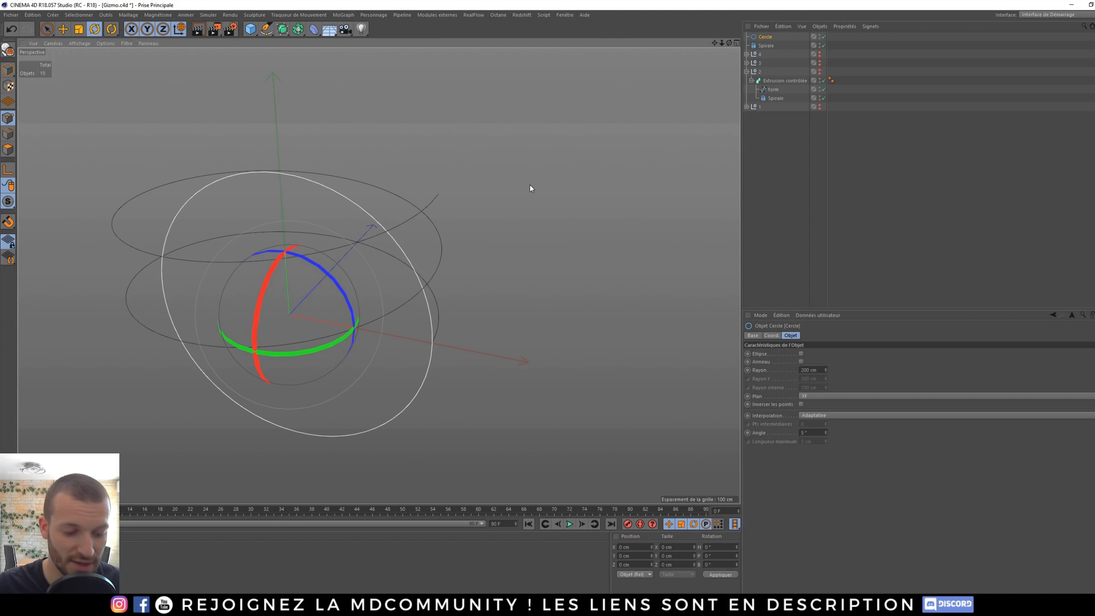
pyautogui.press('t')
pyautogui.moveTo(460, 209); pyautogui.dragTo(272, 301)
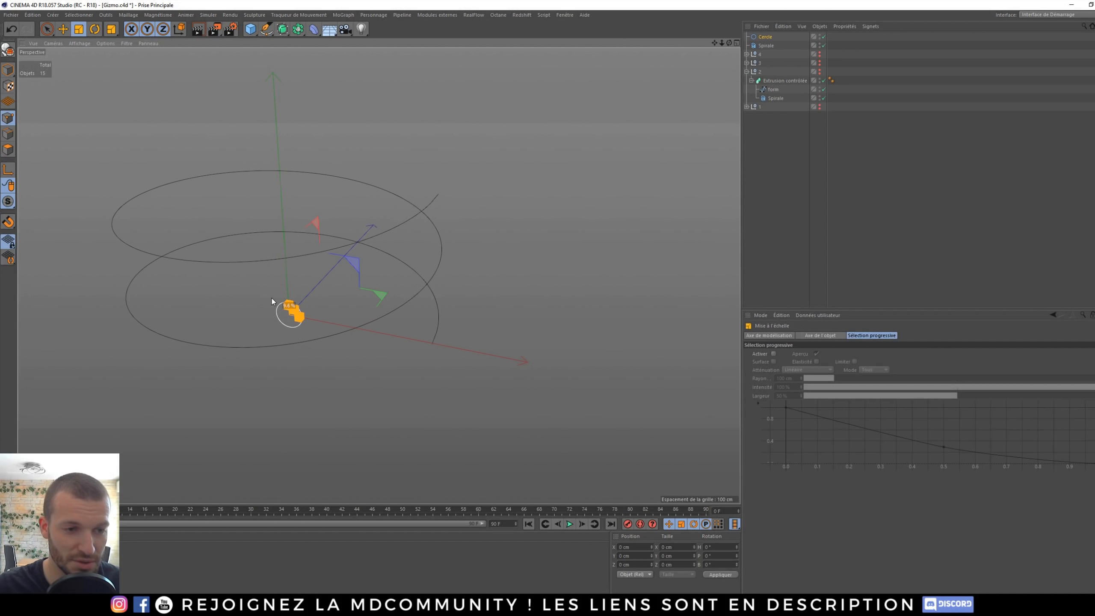
# - Add an Extrusion contrôlée generator and place the Cercle and Spirale splines inside it to form a coiled tube
pyautogui.click(298, 30)
pyautogui.click(285, 31)
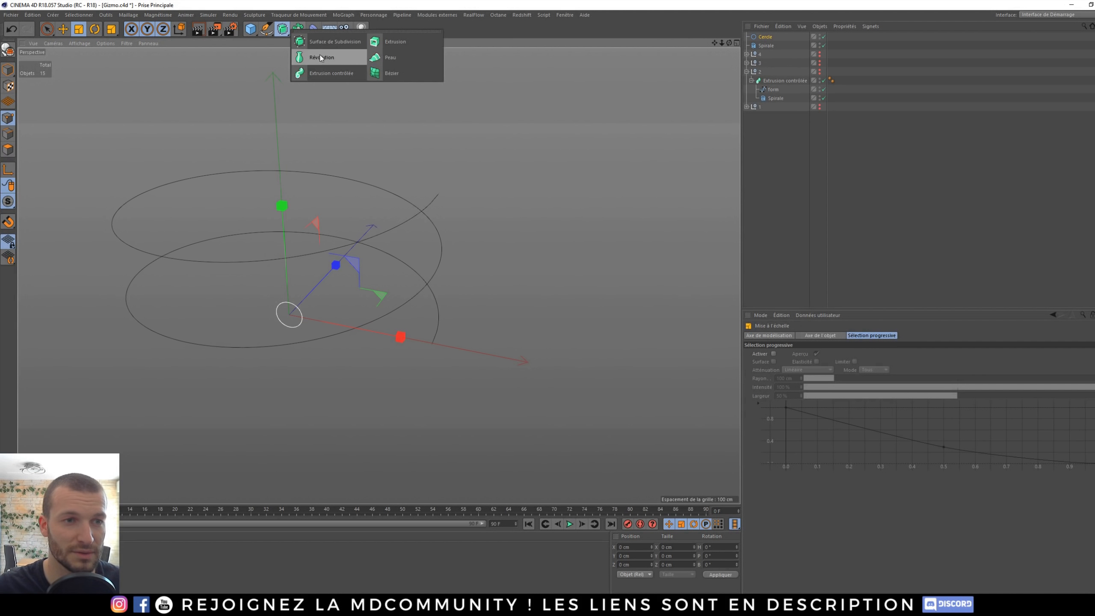
pyautogui.click(328, 72)
pyautogui.click(762, 55)
pyautogui.keyDown('shift'); pyautogui.click(763, 46); pyautogui.keyUp('shift')
pyautogui.moveTo(764, 45); pyautogui.dragTo(768, 36)
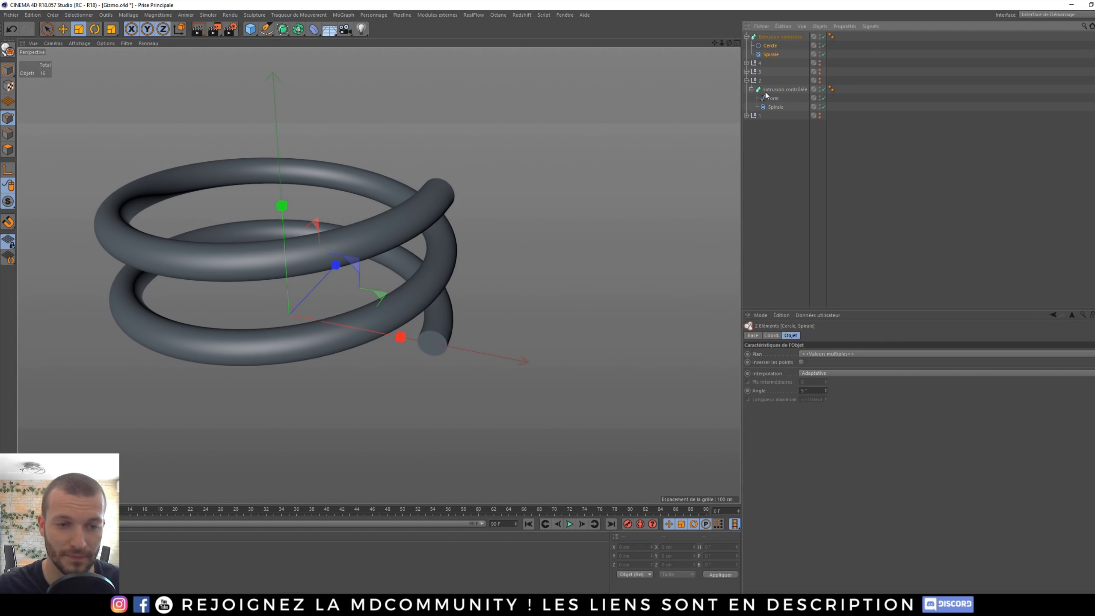
pyautogui.click(546, 218)
# - Switch the Cercle profile's plane to ZY, to XZ, and back to XY to compare the resulting sweeps
pyautogui.click(770, 45)
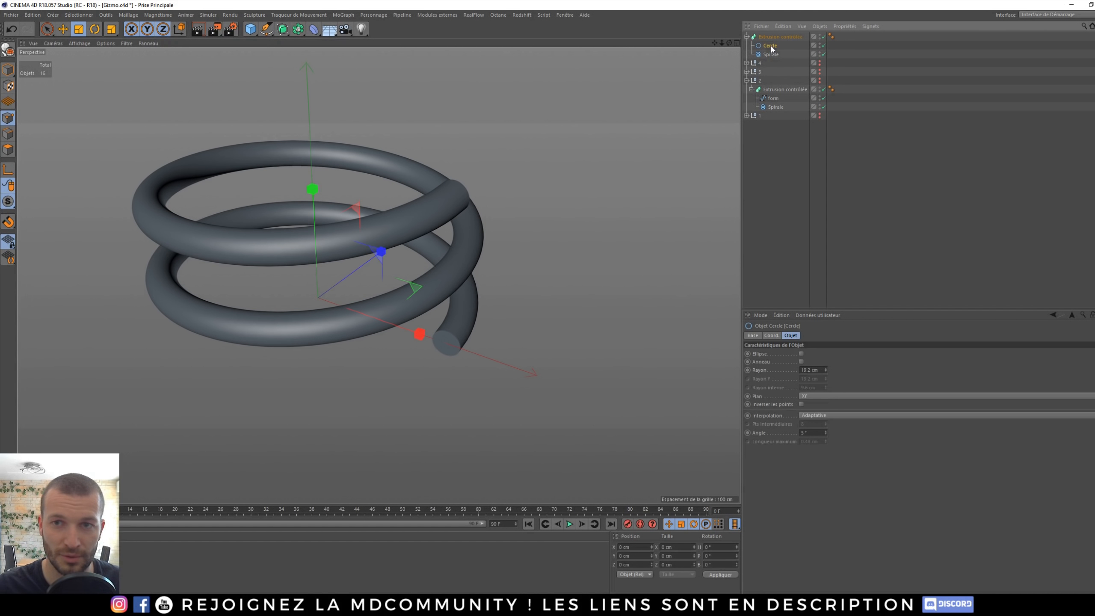
pyautogui.scroll(-1, 827, 394)
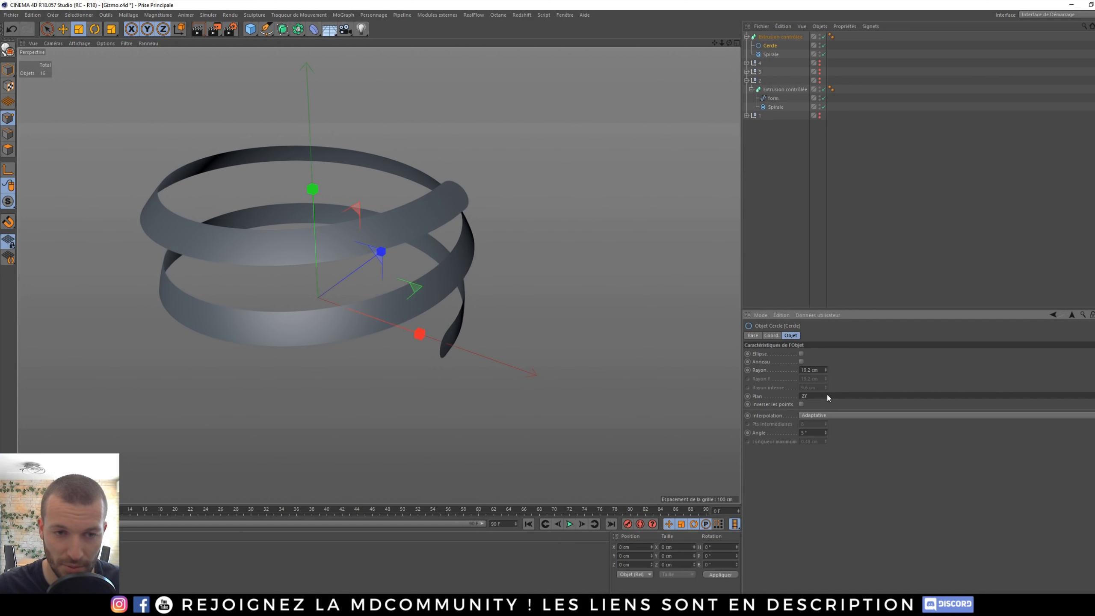
pyautogui.keyDown('alt'); pyautogui.moveTo(421, 296); pyautogui.dragTo(351, 272); pyautogui.keyUp('alt')
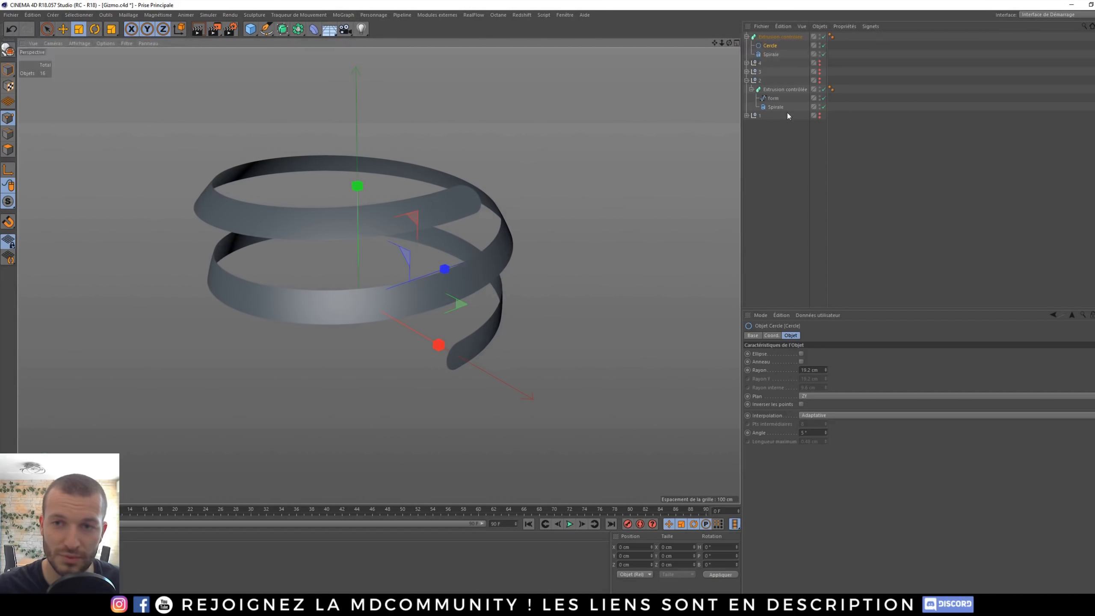
pyautogui.scroll(-1, 842, 395)
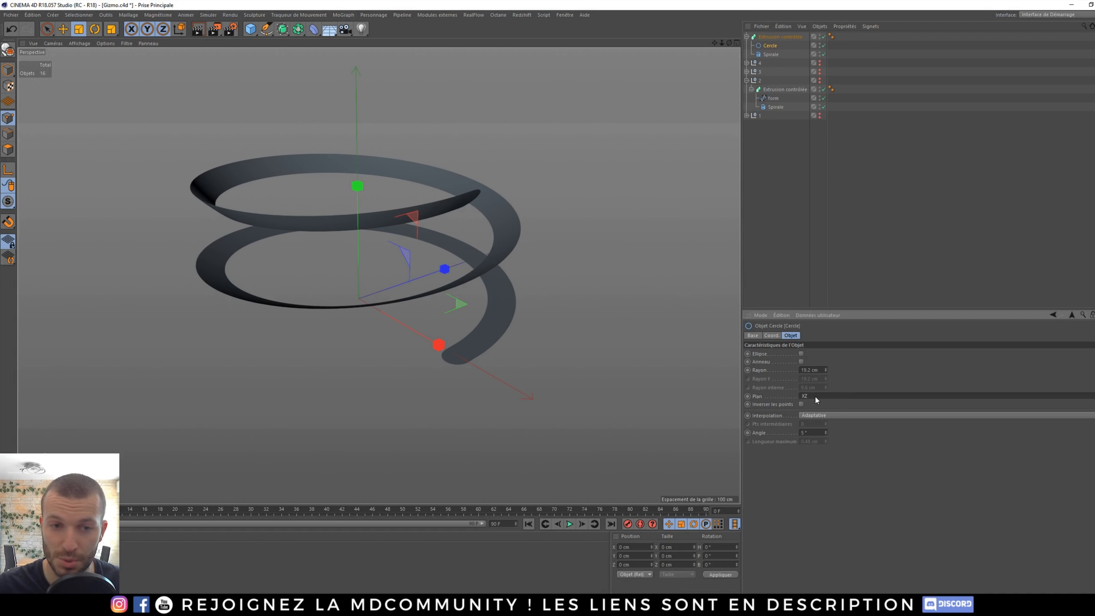
pyautogui.scroll(2, 814, 395)
pyautogui.keyDown('alt'); pyautogui.moveTo(453, 250); pyautogui.dragTo(424, 219); pyautogui.keyUp('alt')
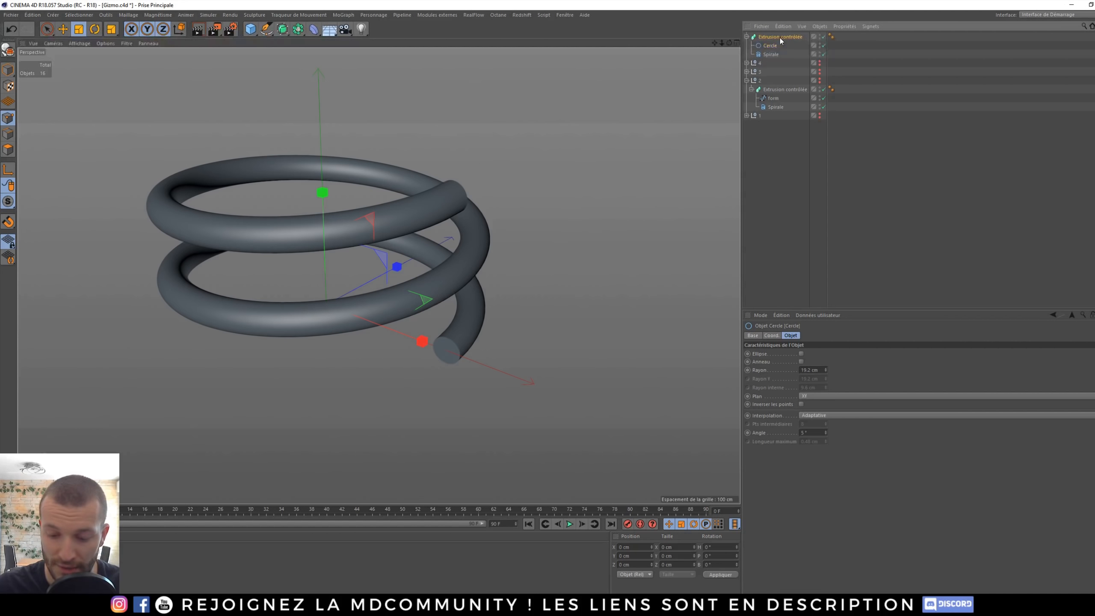
# - Delete the example Extrusion contrôlée with its circle and spiral, and select the form spline in group 2
pyautogui.click(781, 37)
pyautogui.press('Delete')
pyautogui.click(773, 72)
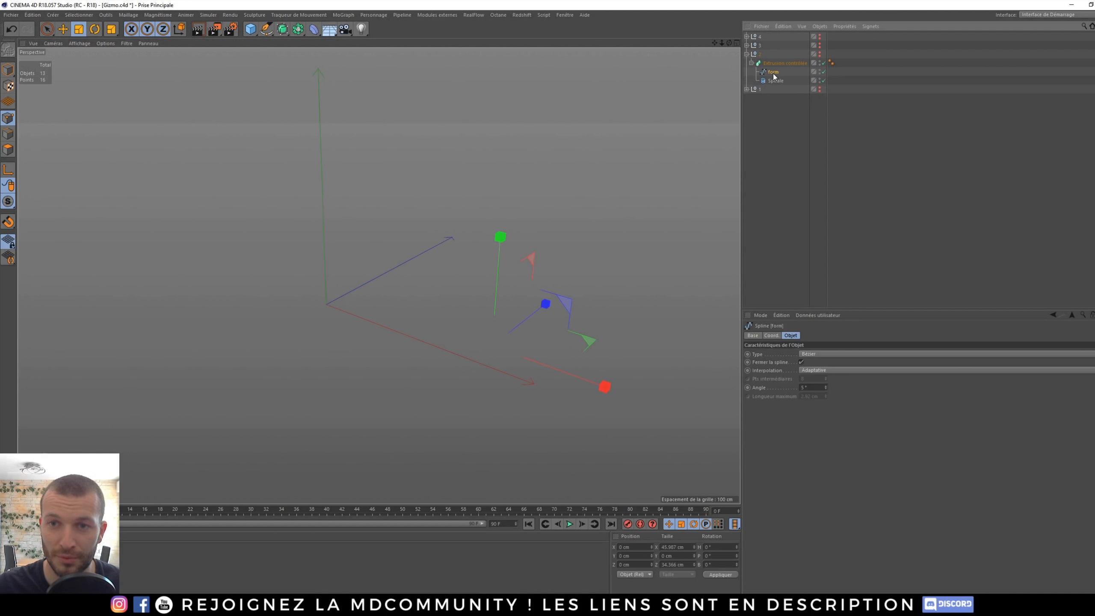
# - Make group 2 visible and enable axis modification for the form spline in model mode with the Rotation tool
pyautogui.click(819, 53)
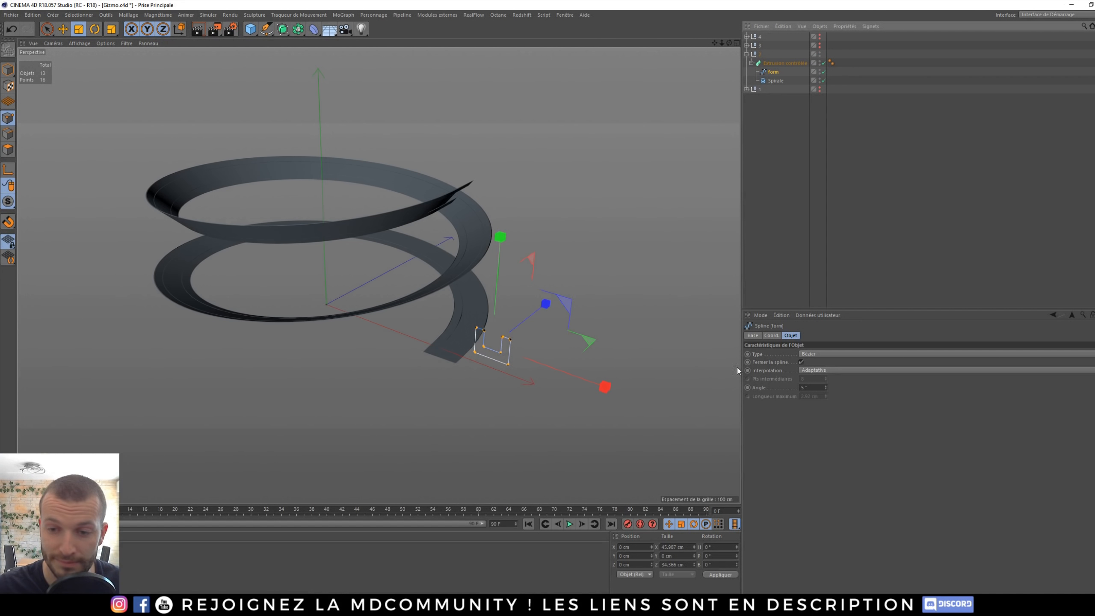
pyautogui.click(11, 69)
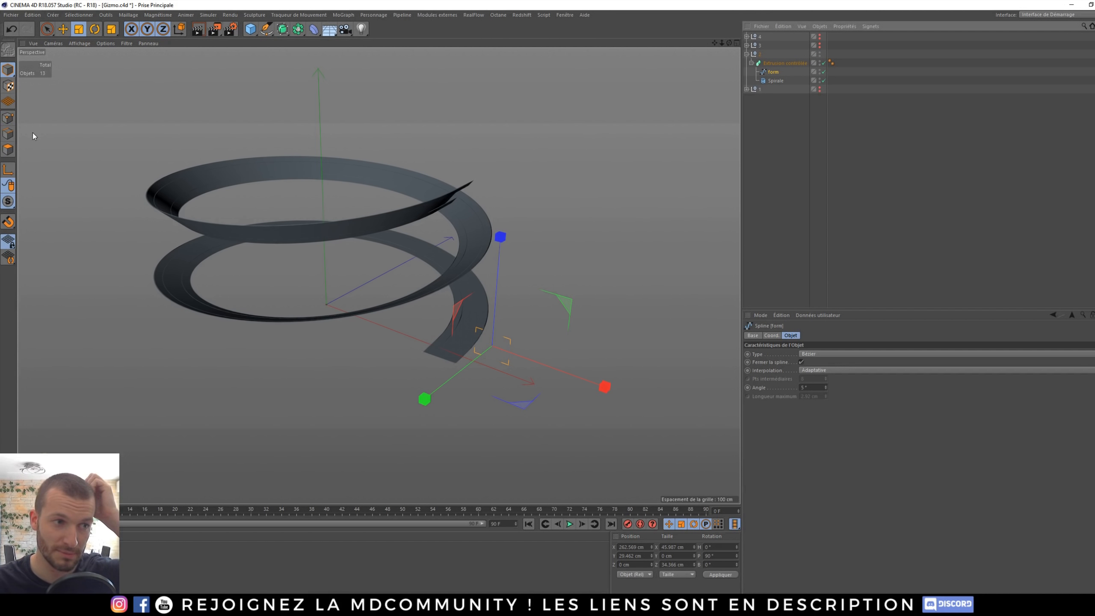
pyautogui.click(8, 169)
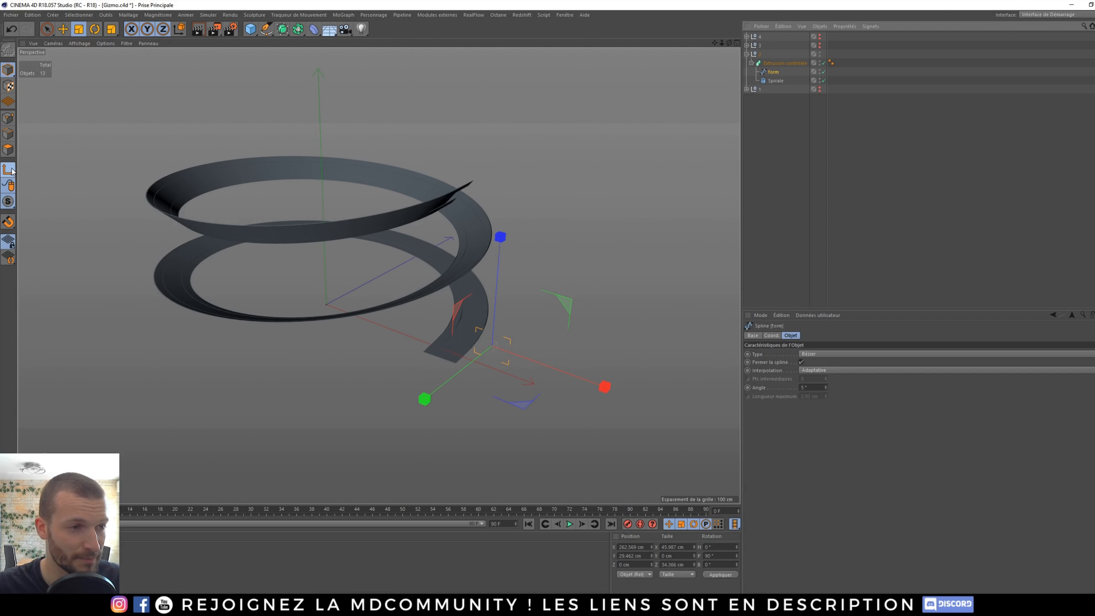
pyautogui.scroll(5, 472, 355)
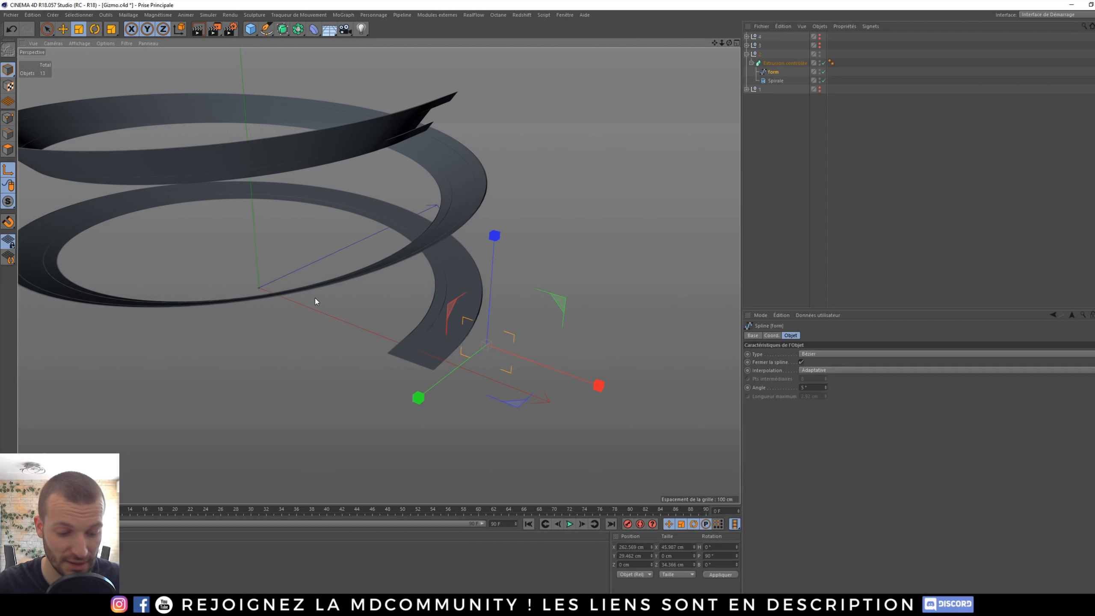
pyautogui.press('r')
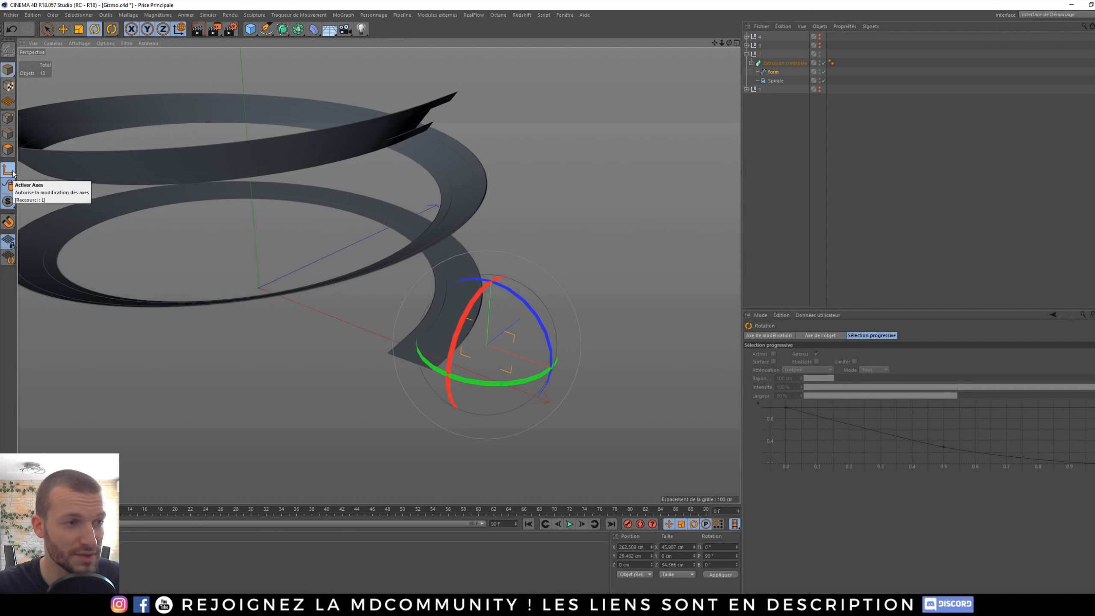
# - Inspect the form spline's points, then offset its axis from the profile along X to about 215.5 cm
pyautogui.click(8, 118)
pyautogui.keyDown('alt'); pyautogui.moveTo(452, 345); pyautogui.dragTo(599, 327); pyautogui.keyUp('alt')
pyautogui.scroll(5, 537, 304)
pyautogui.keyDown('alt'); pyautogui.moveTo(506, 288); pyautogui.dragTo(335, 163); pyautogui.keyUp('alt')
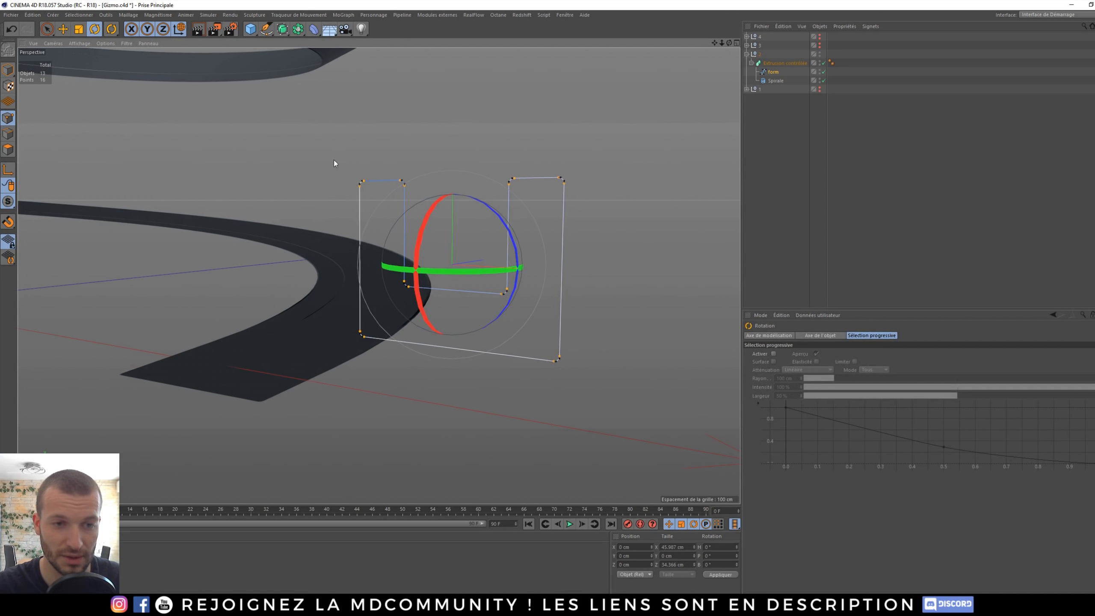
pyautogui.click(8, 69)
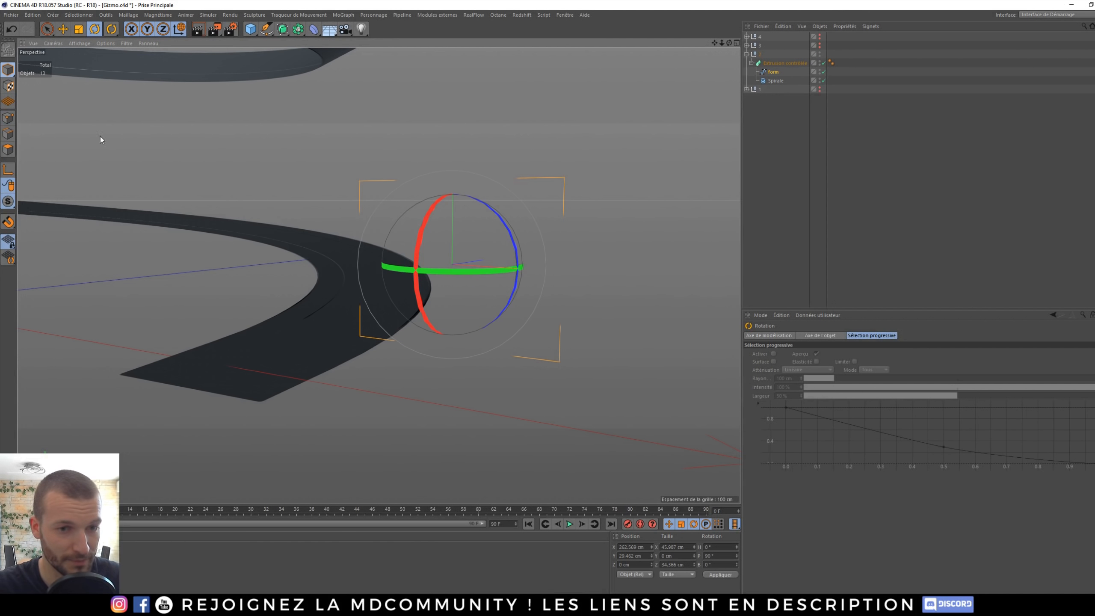
pyautogui.press('e')
pyautogui.moveTo(532, 277); pyautogui.dragTo(360, 268)
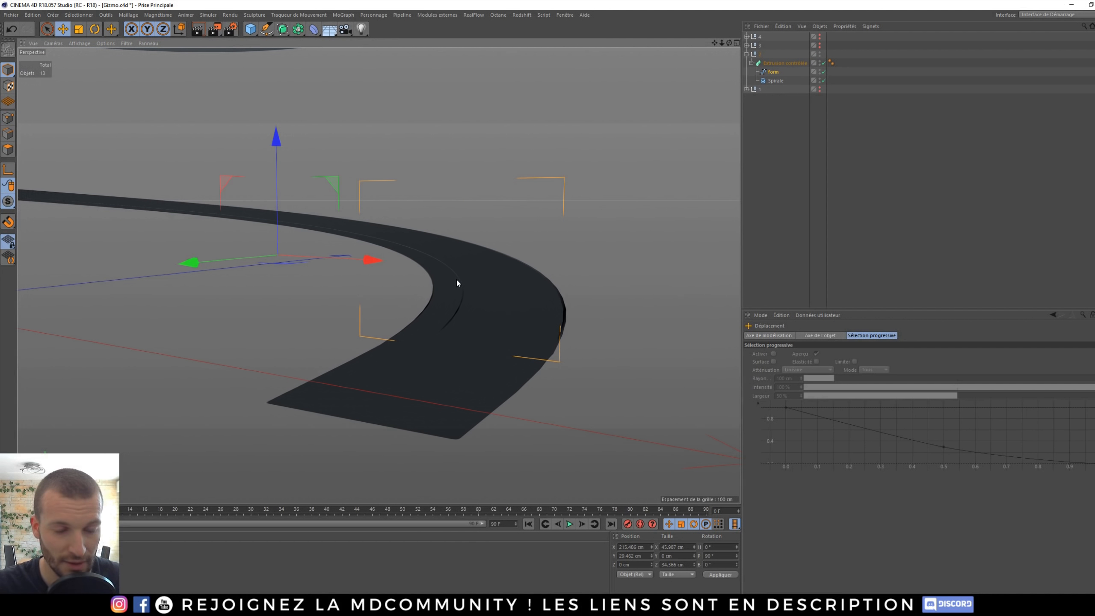
pyautogui.scroll(-5, 457, 281)
pyautogui.keyDown('alt'); pyautogui.moveTo(472, 295); pyautogui.dragTo(450, 323); pyautogui.keyUp('alt')
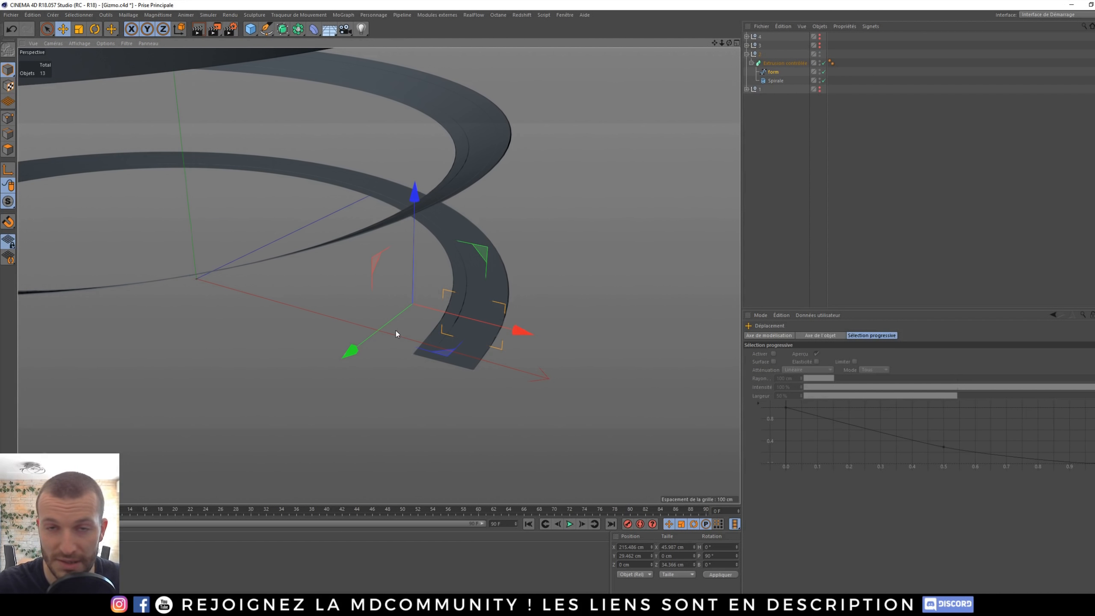
# - Recentre the form spline's axis on its profile with the Centrer les axes sur command
pyautogui.hotkey('shift', 'c')
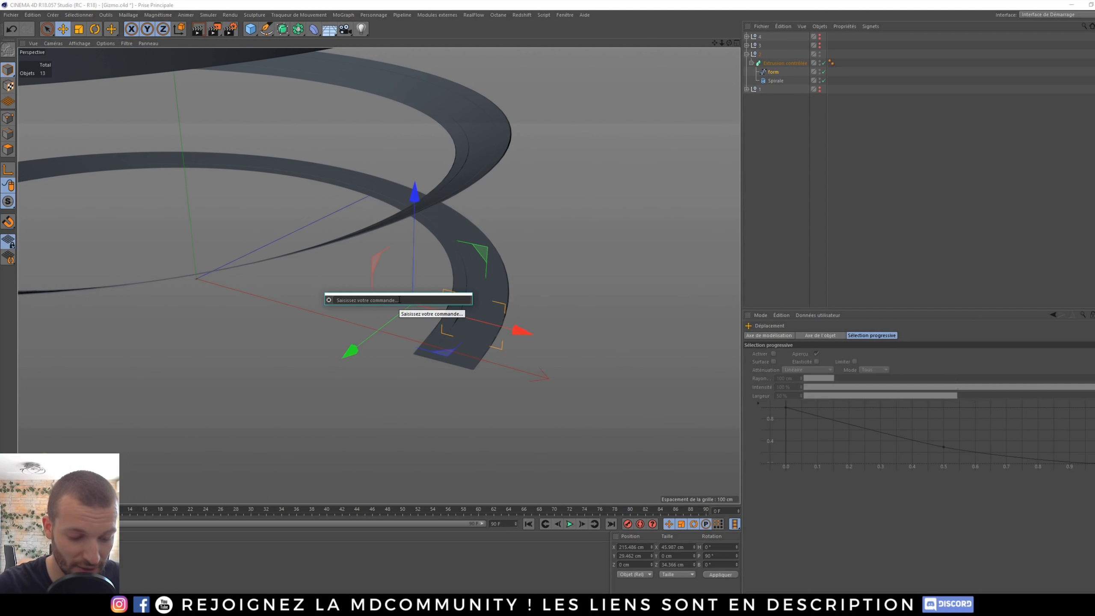
pyautogui.write('centrer')
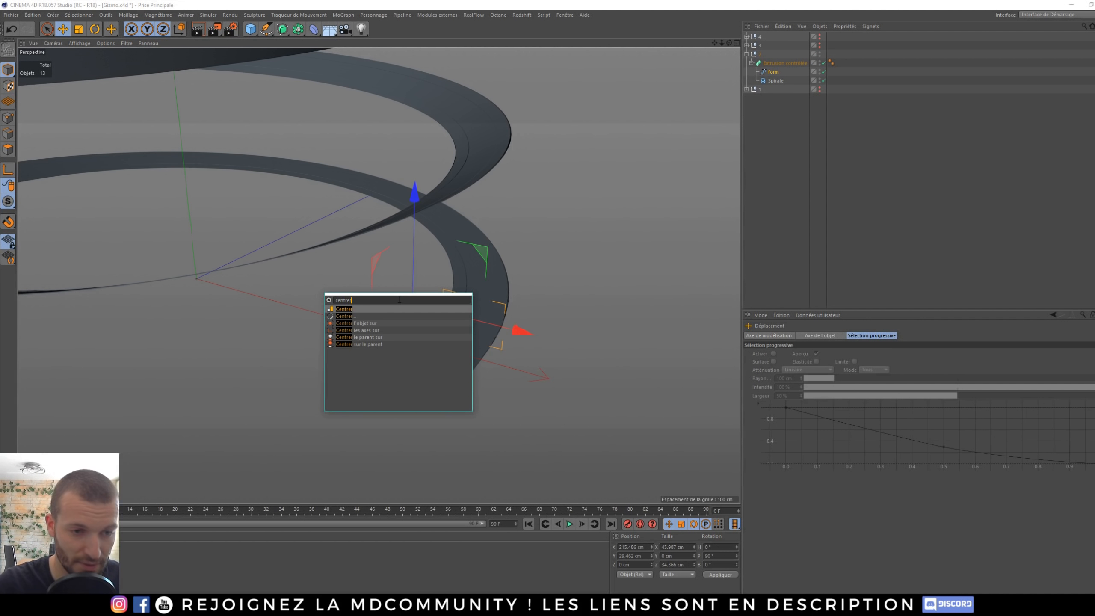
pyautogui.click(369, 331)
# - Rotate the form spline's axis to 0° on H, P and B to orient the U-shaped profile along the spiral
pyautogui.keyDown('alt'); pyautogui.moveTo(417, 313); pyautogui.dragTo(533, 290); pyautogui.keyUp('alt')
pyautogui.press('r')
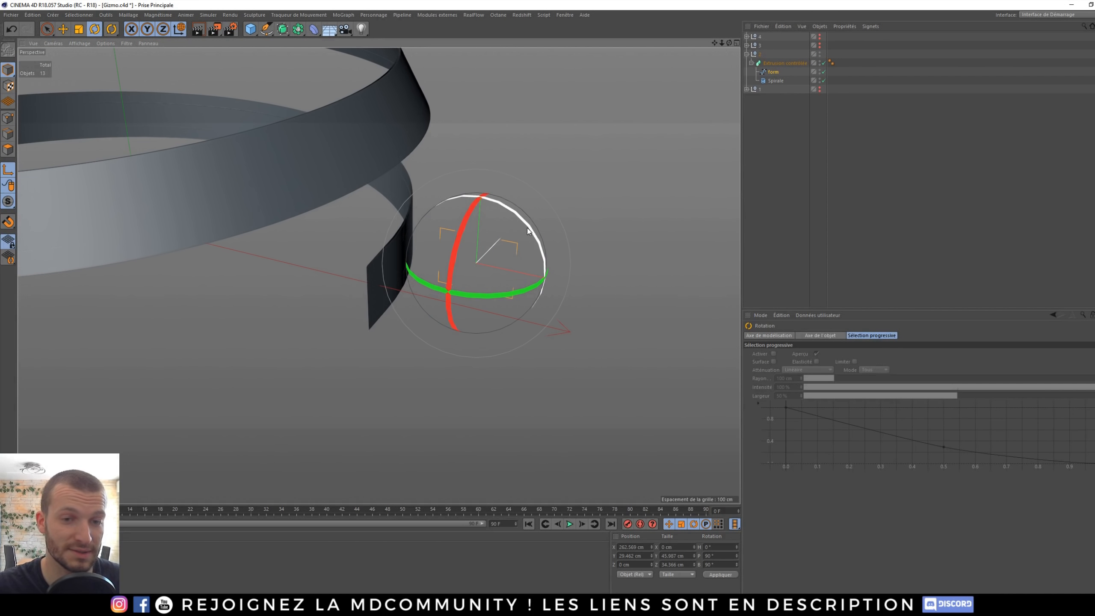
pyautogui.moveTo(522, 222); pyautogui.dragTo(424, 207)
pyautogui.keyDown('alt'); pyautogui.moveTo(404, 253); pyautogui.dragTo(435, 320, button='middle'); pyautogui.keyUp('alt')
pyautogui.keyDown('alt'); pyautogui.moveTo(435, 320); pyautogui.dragTo(463, 321); pyautogui.keyUp('alt')
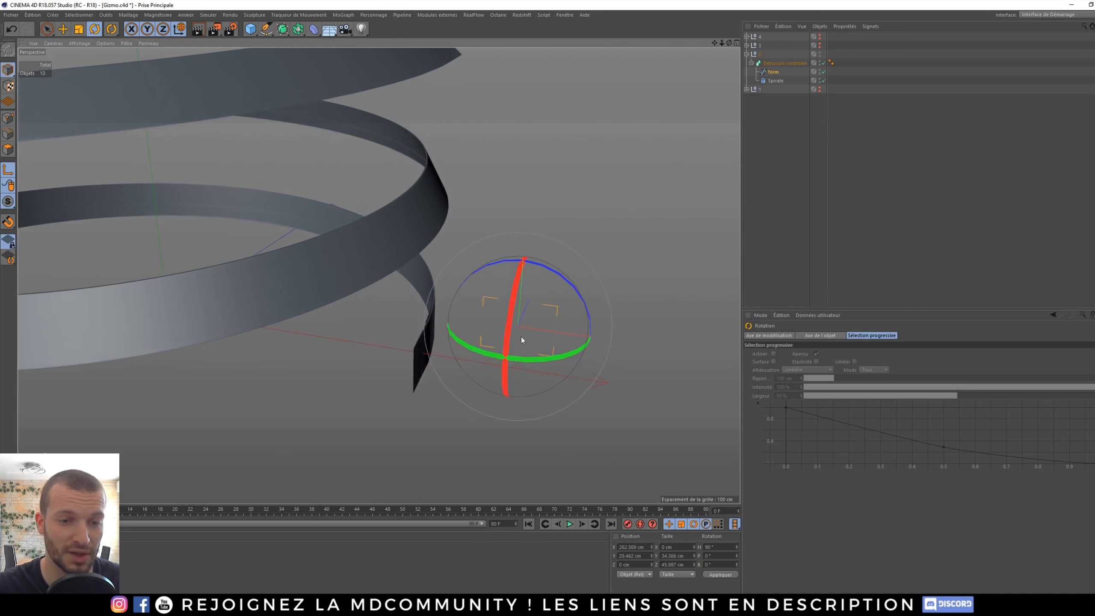
pyautogui.moveTo(550, 356); pyautogui.dragTo(433, 351)
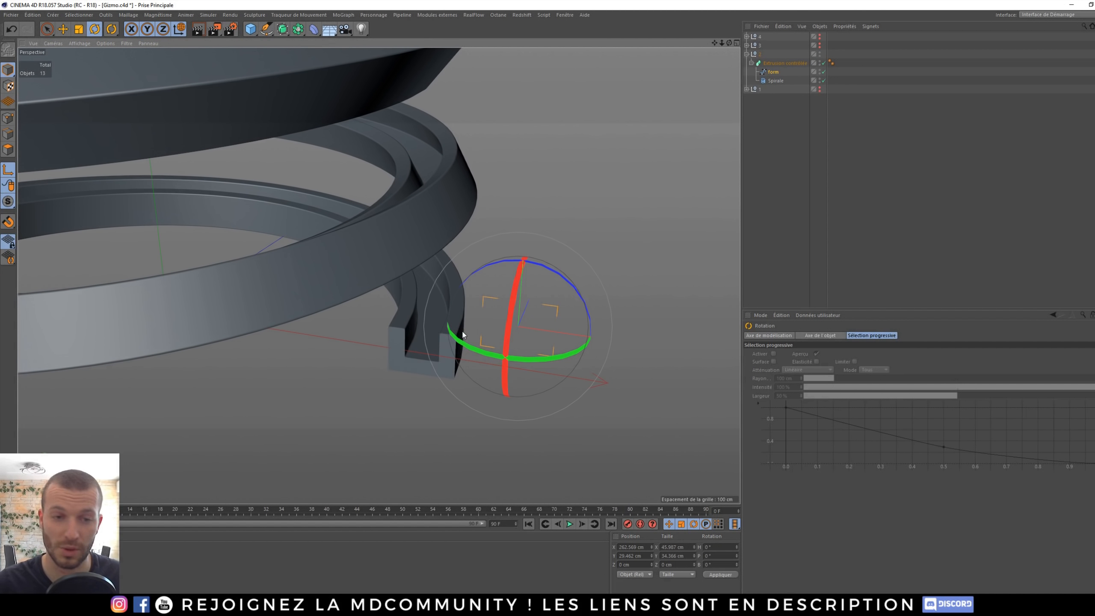
# - Examine the U-shaped sweep from several angles, comparing the profile's tilt at both ends of the spiral
pyautogui.keyDown('alt'); pyautogui.moveTo(375, 278); pyautogui.dragTo(440, 313); pyautogui.keyUp('alt')
pyautogui.keyDown('alt'); pyautogui.moveTo(403, 395); pyautogui.dragTo(269, 180); pyautogui.keyUp('alt')
pyautogui.keyDown('alt'); pyautogui.moveTo(269, 177); pyautogui.dragTo(336, 195, button='middle'); pyautogui.keyUp('alt')
pyautogui.click(762, 142)
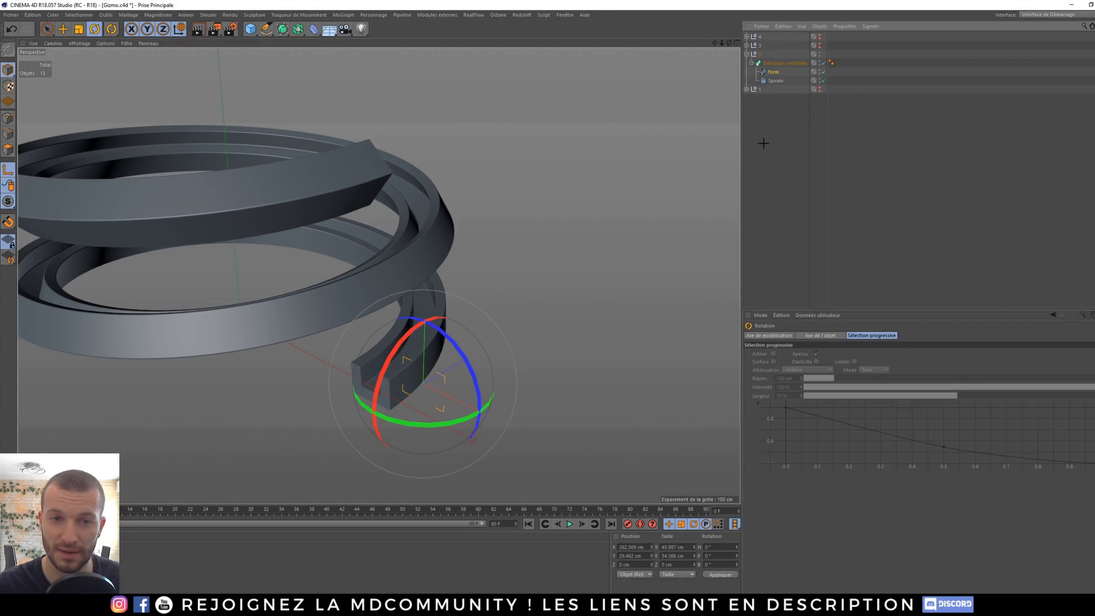
pyautogui.keyDown('alt'); pyautogui.moveTo(336, 180); pyautogui.dragTo(232, 184); pyautogui.keyUp('alt')
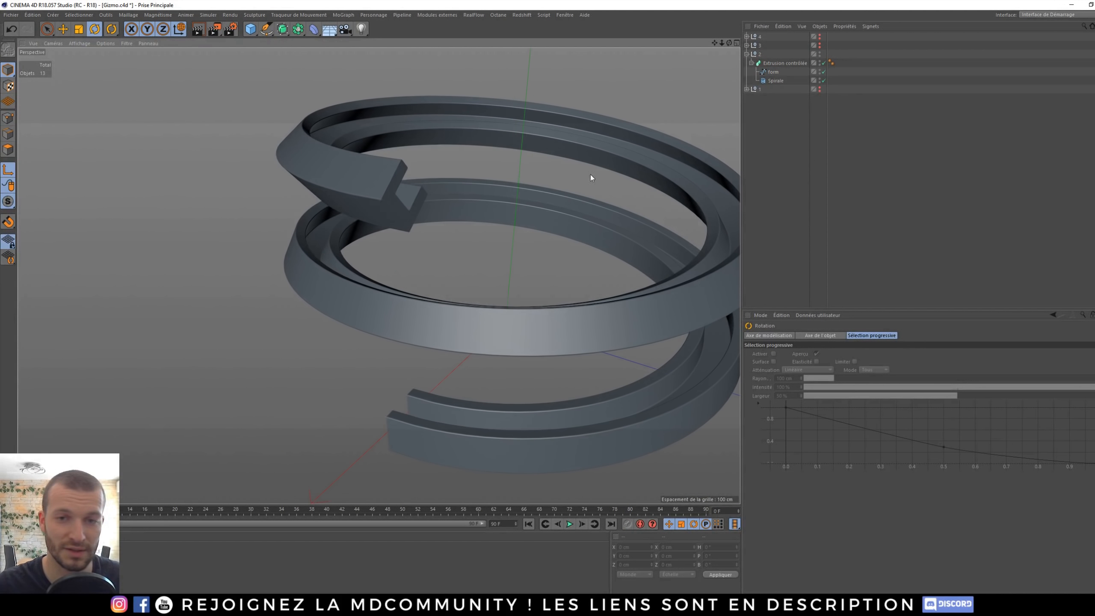
pyautogui.keyDown('alt'); pyautogui.moveTo(546, 320); pyautogui.dragTo(187, 224); pyautogui.keyUp('alt')
pyautogui.scroll(5, 200, 210)
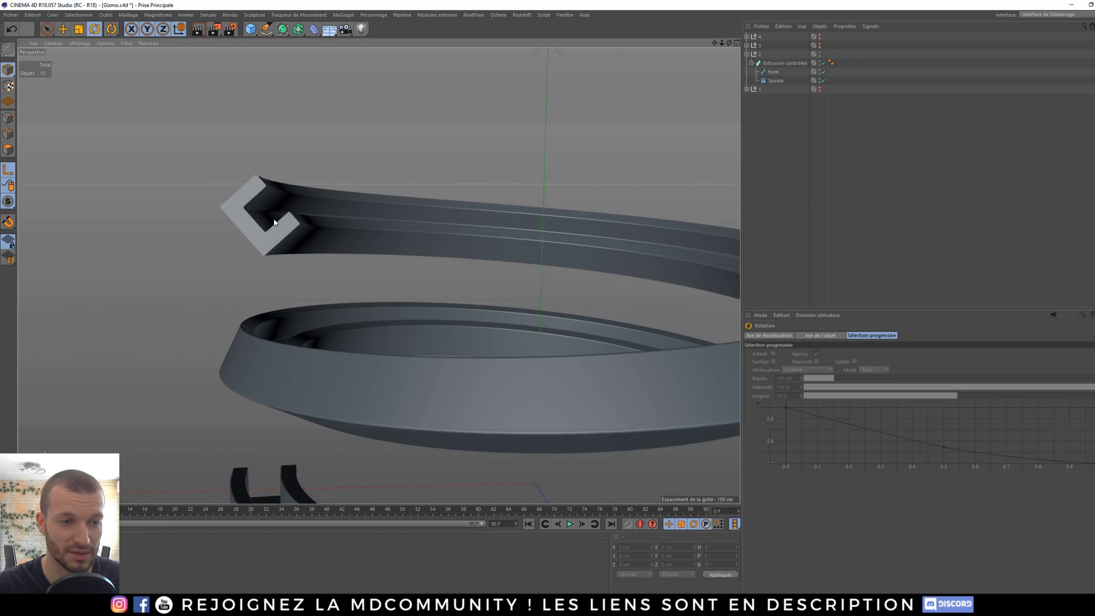
pyautogui.keyDown('alt'); pyautogui.moveTo(279, 491); pyautogui.dragTo(320, 377); pyautogui.keyUp('alt')
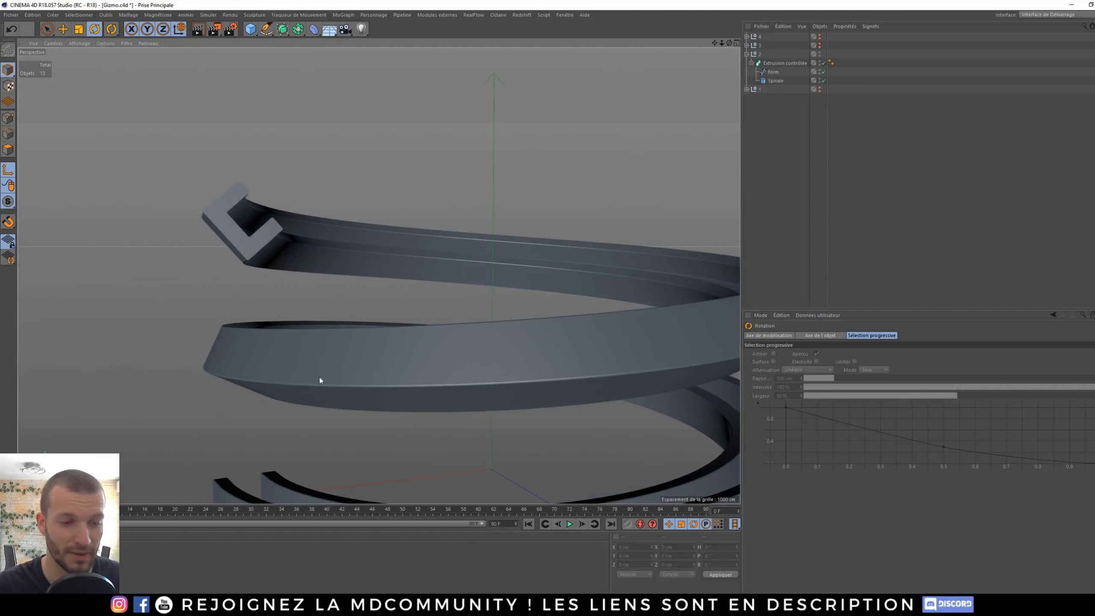
# - Disable Roulis on the Extrusion contrôlée and check the profile at the spiral's upper end
pyautogui.click(789, 62)
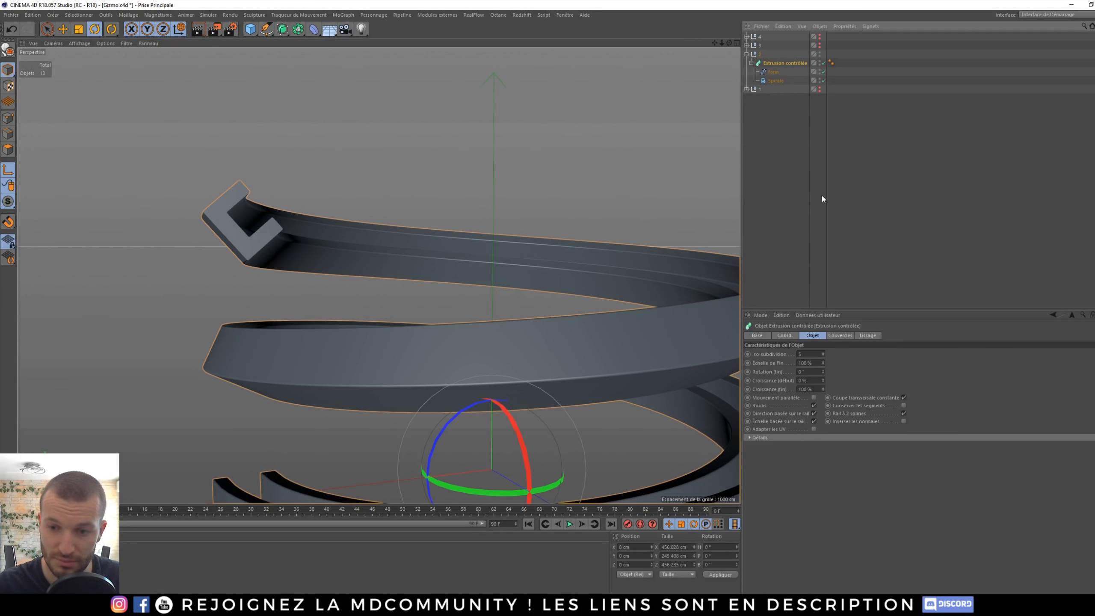
pyautogui.click(815, 406)
pyautogui.keyDown('alt'); pyautogui.moveTo(248, 228); pyautogui.dragTo(440, 296); pyautogui.keyUp('alt')
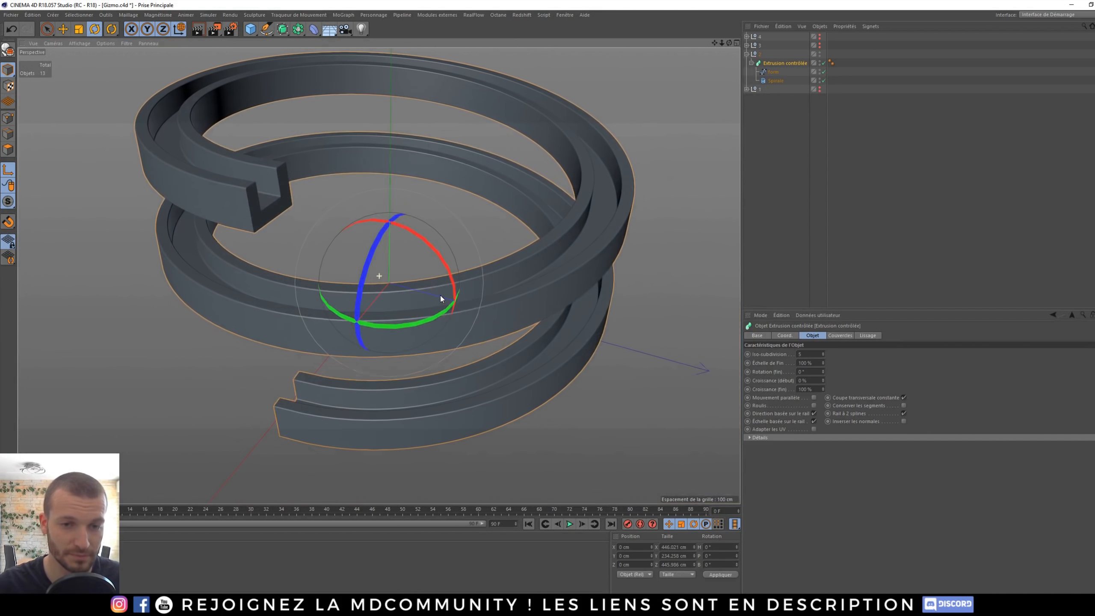
# - Add a point near the middle of the Extrusion contrôlée's Rotation curve and lower it slightly to twist the sweep
pyautogui.click(749, 438)
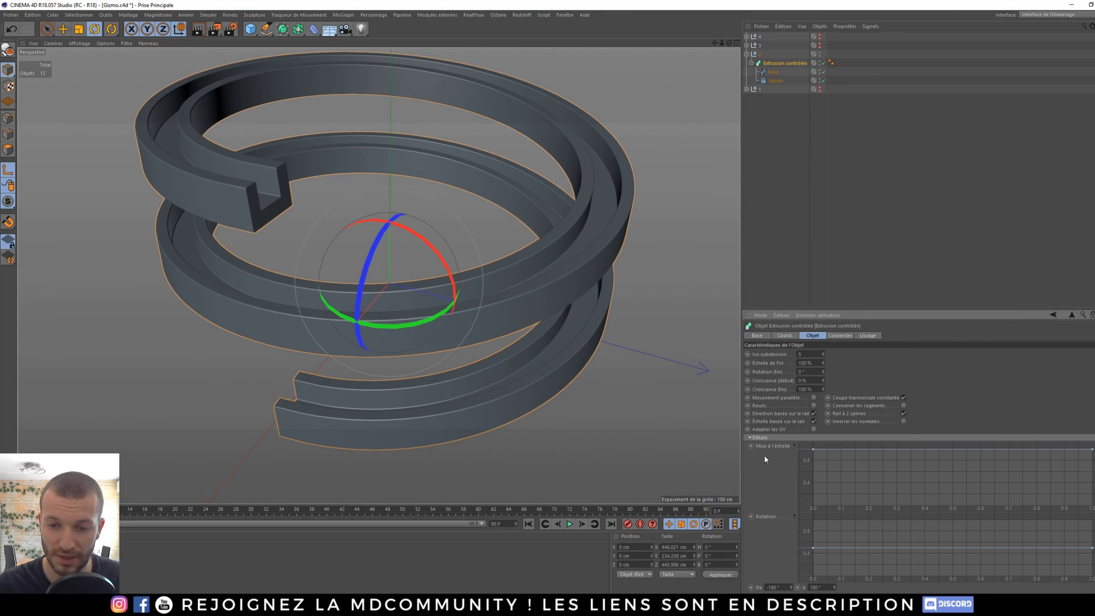
pyautogui.keyDown('ctrl'); pyautogui.click(948, 550); pyautogui.keyUp('ctrl')
pyautogui.moveTo(949, 548)
pyautogui.mouseDown()
pyautogui.moveTo(949, 526)
pyautogui.moveTo(943, 557)
pyautogui.mouseUp()
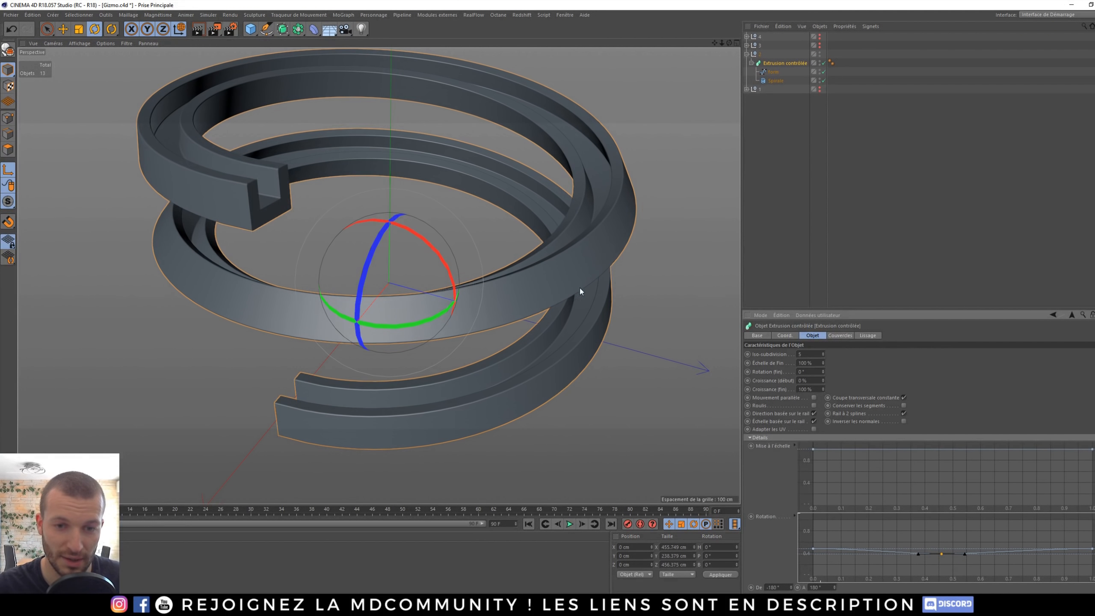
pyautogui.keyDown('alt'); pyautogui.moveTo(329, 418); pyautogui.dragTo(551, 290); pyautogui.keyUp('alt')
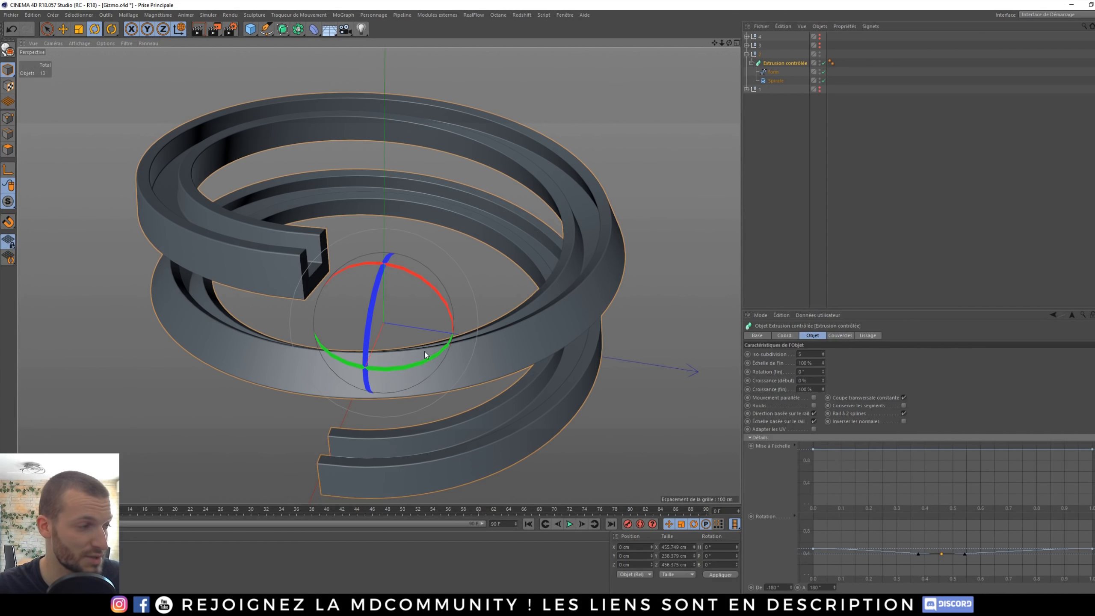
# - Hide group 2, show group 3 and select its small cube
pyautogui.click(774, 72)
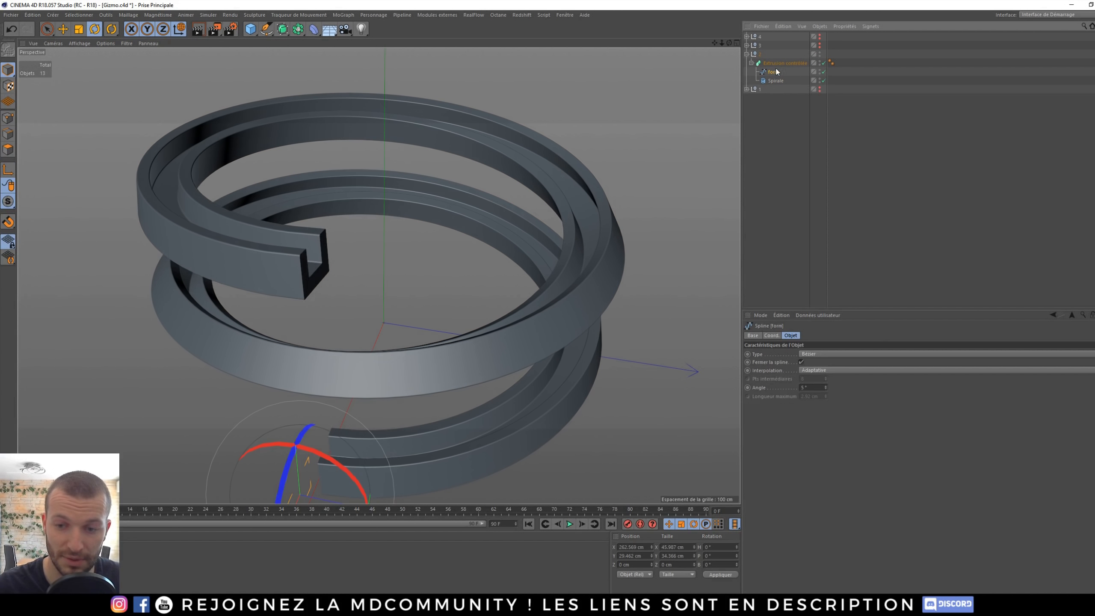
pyautogui.click(820, 52)
pyautogui.click(819, 44)
pyautogui.click(759, 45)
pyautogui.keyDown('alt'); pyautogui.moveTo(611, 219); pyautogui.dragTo(626, 332); pyautogui.keyUp('alt')
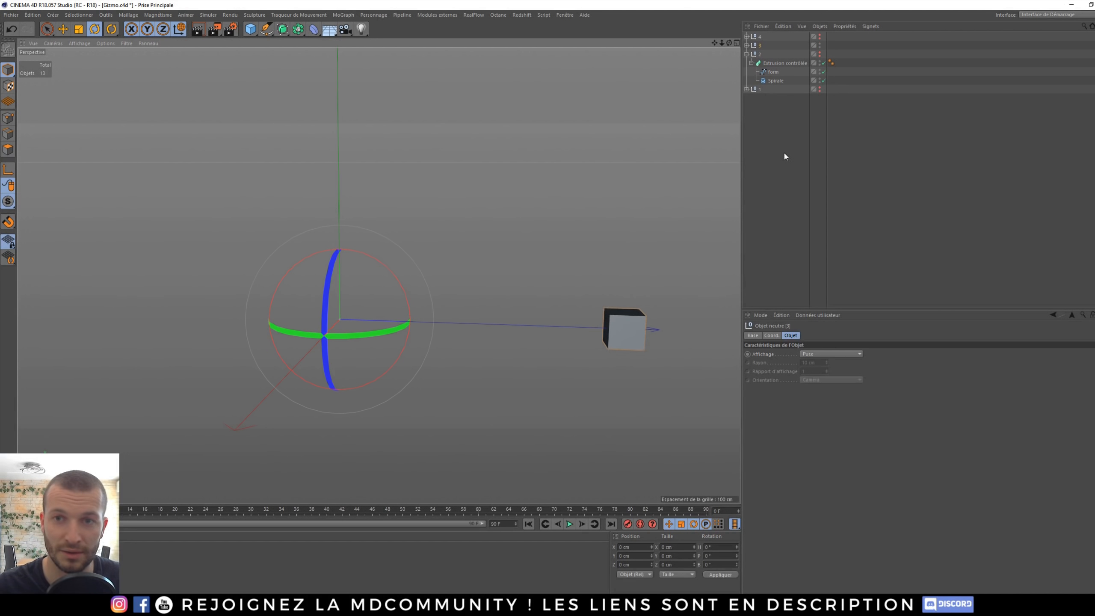
pyautogui.click(769, 218)
pyautogui.click(629, 325)
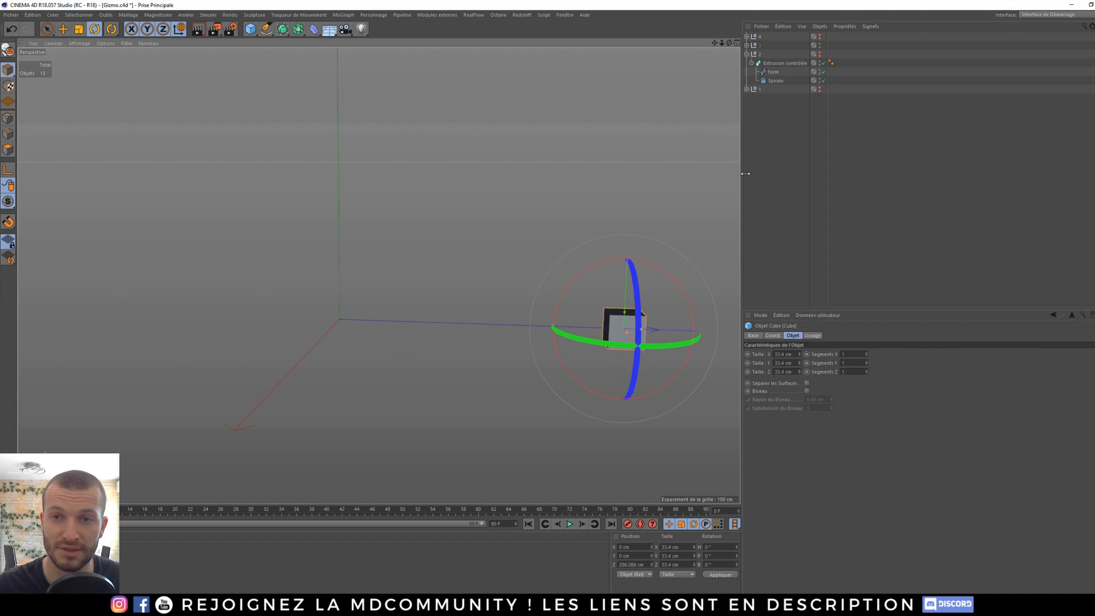
# - Expand group 1's hierarchy and add a 200 cm Cube to the scene
pyautogui.click(746, 95)
pyautogui.click(746, 89)
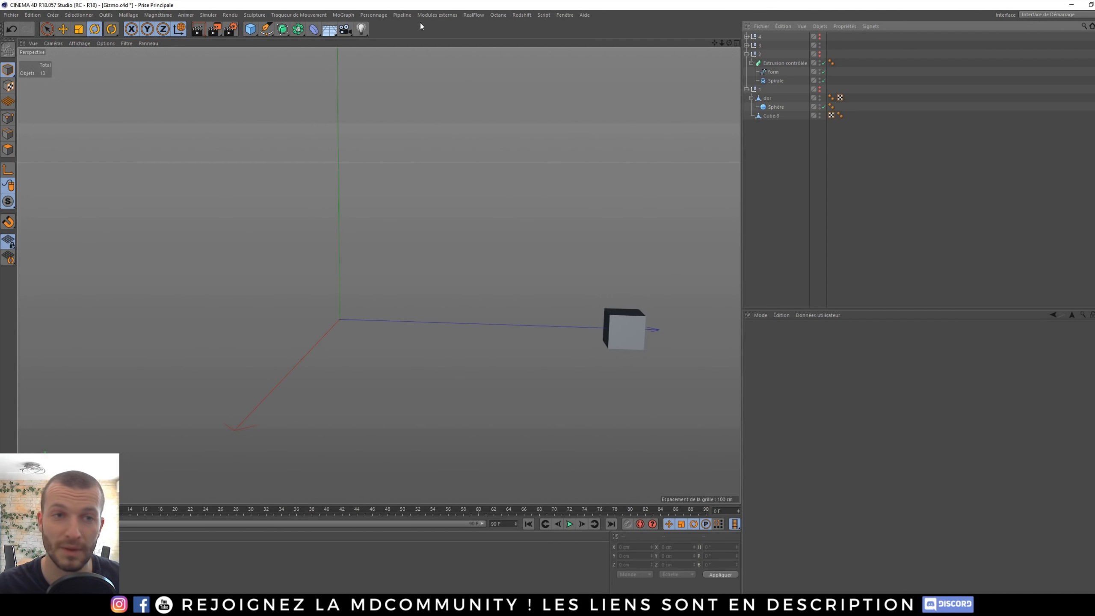
pyautogui.click(250, 29)
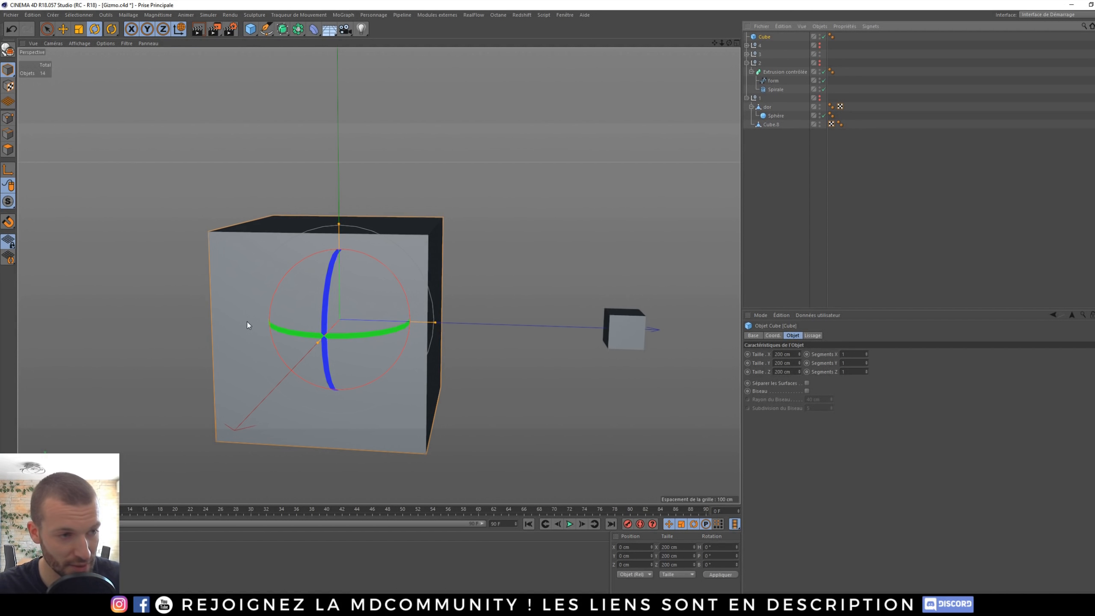
# - Try to shift only the parametric Cube's axis along Z, and undo the move
pyautogui.press('e')
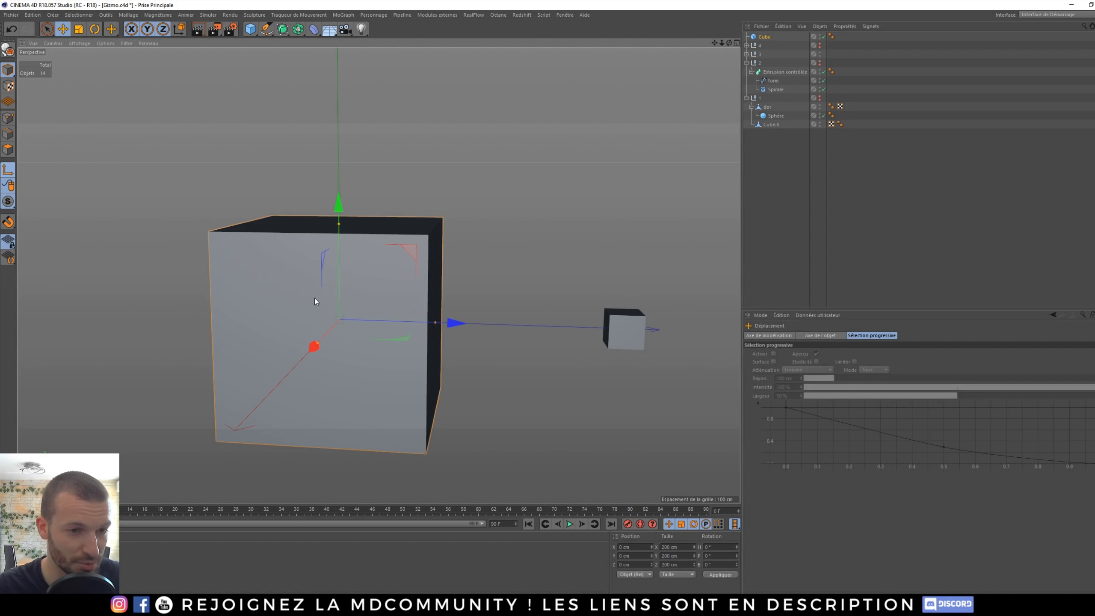
pyautogui.moveTo(453, 321)
pyautogui.mouseDown()
pyautogui.moveTo(264, 303)
pyautogui.moveTo(449, 338)
pyautogui.mouseUp()
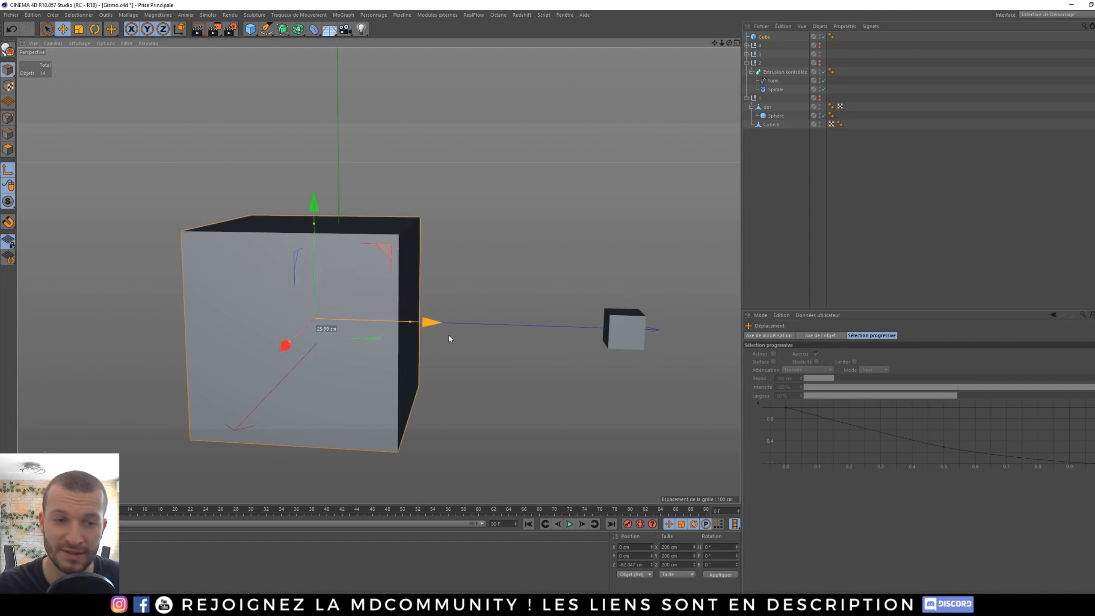
pyautogui.hotkey('ctrl', 'z')
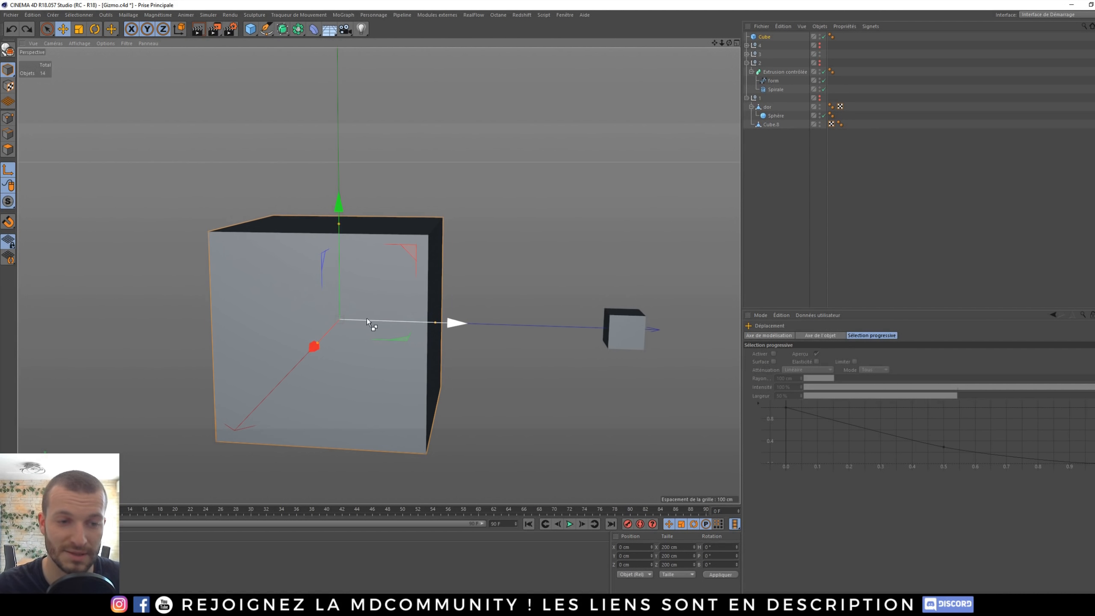
# - With group 3 hidden, thin the new Cube to 6.174 cm in X and move it along Z to 100 cm
pyautogui.click(764, 38)
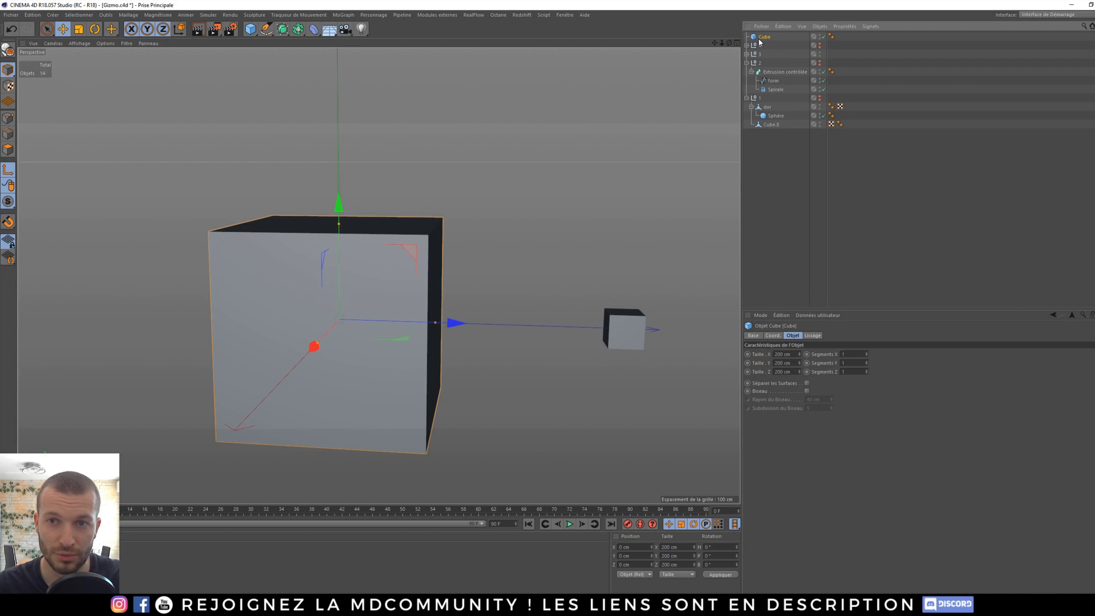
pyautogui.click(820, 54)
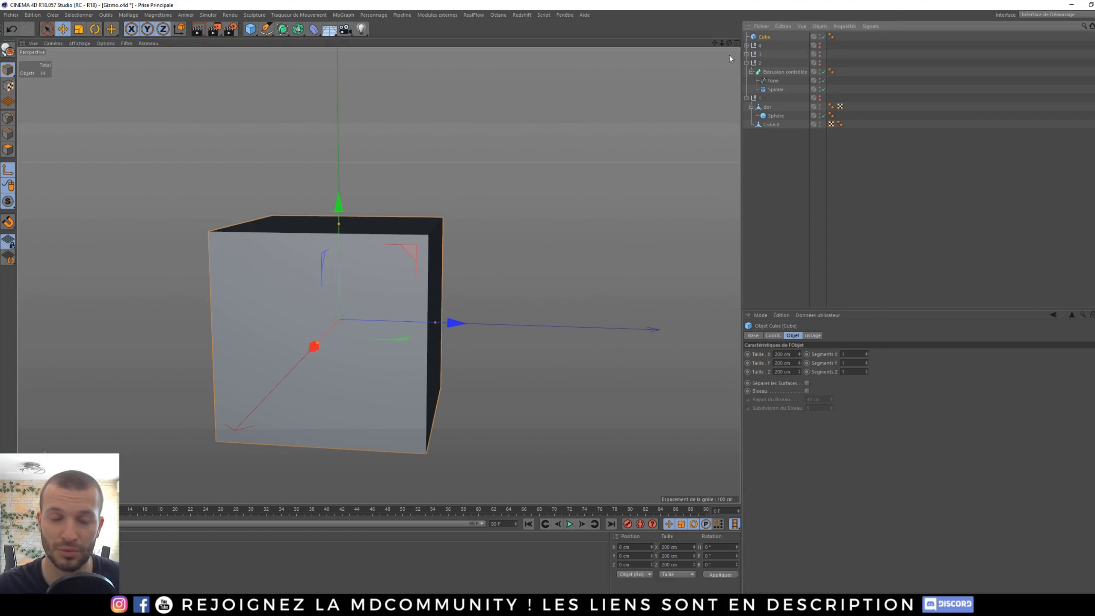
pyautogui.keyDown('alt'); pyautogui.moveTo(363, 290); pyautogui.dragTo(323, 228); pyautogui.keyUp('alt')
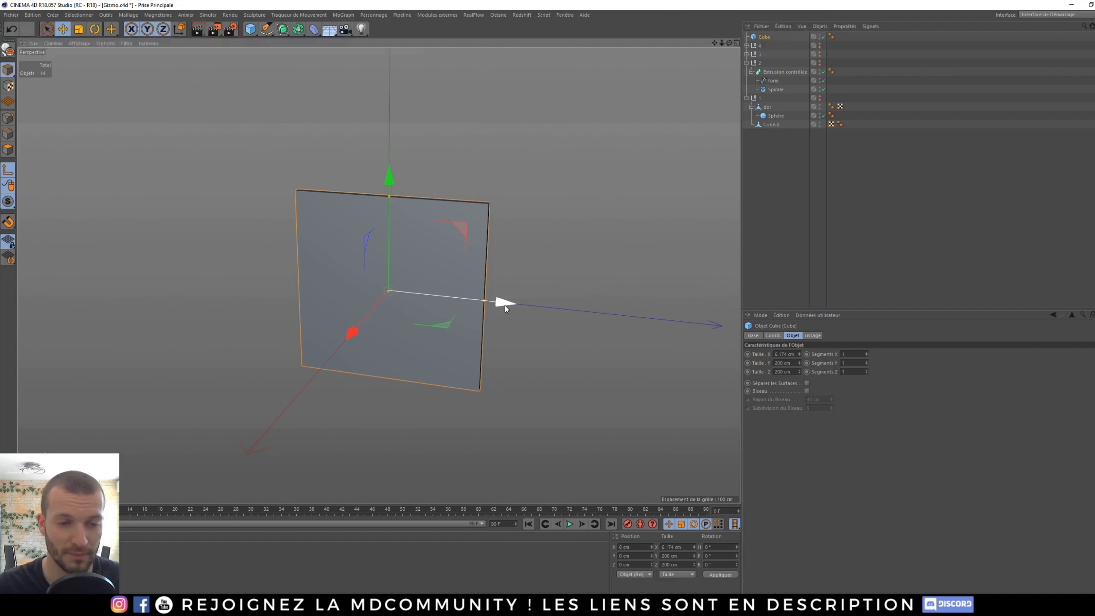
pyautogui.moveTo(505, 306); pyautogui.dragTo(604, 327)
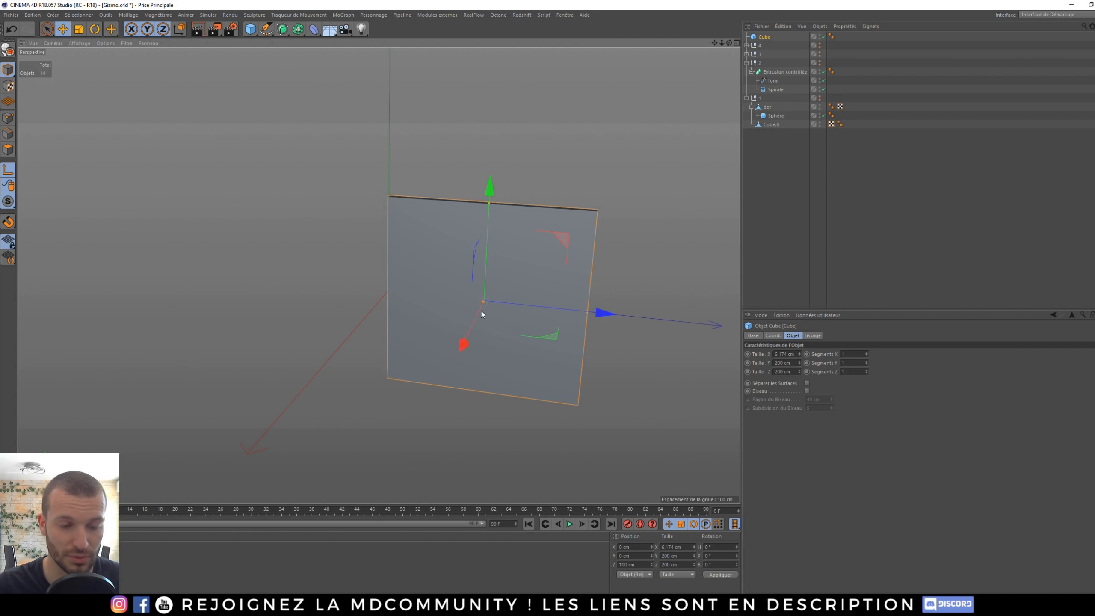
# - Move the thin Cube up along Y to 100 cm
pyautogui.keyDown('alt'); pyautogui.moveTo(481, 311); pyautogui.dragTo(415, 337, button='middle'); pyautogui.keyUp('alt')
pyautogui.moveTo(416, 337)
pyautogui.keyDown('alt'); pyautogui.mouseDown()
pyautogui.moveTo(430, 325)
pyautogui.moveTo(337, 275)
pyautogui.moveTo(336, 323)
pyautogui.mouseUp(); pyautogui.keyUp('alt')
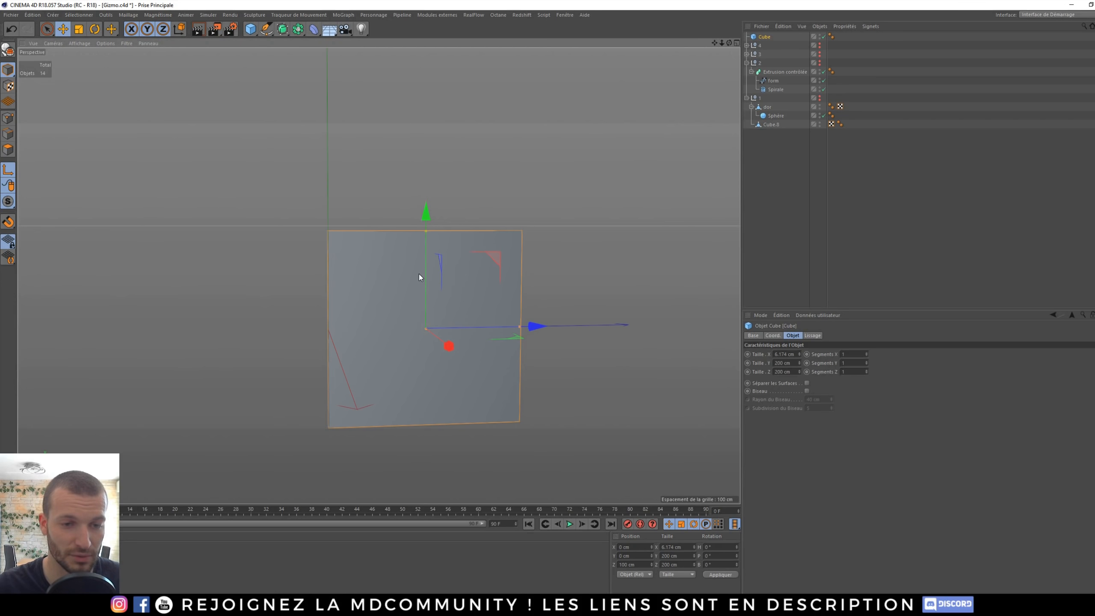
pyautogui.moveTo(428, 282); pyautogui.dragTo(433, 188)
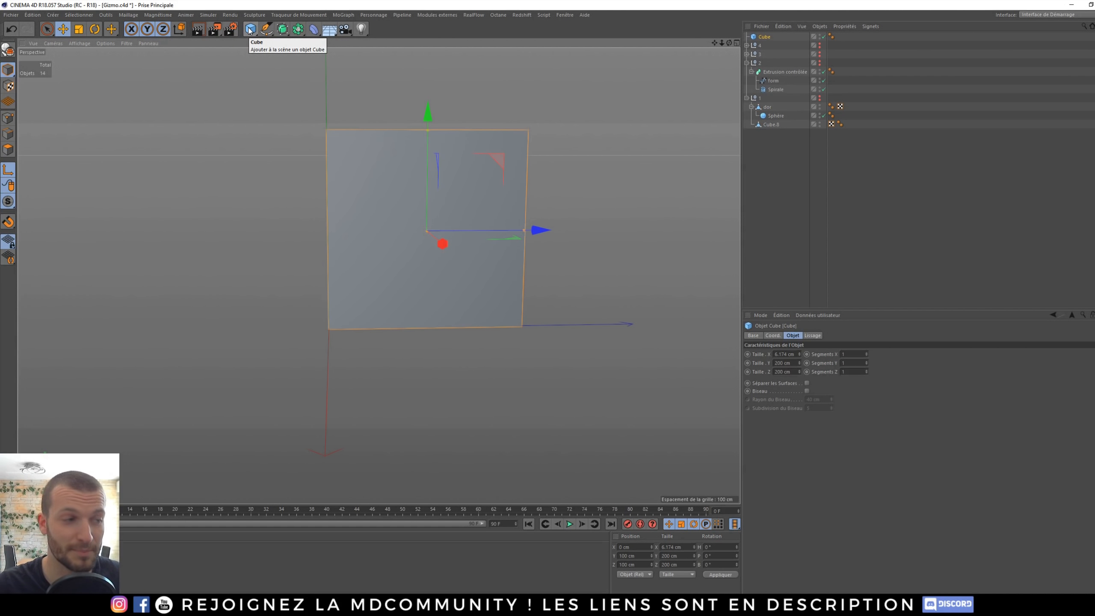
# - Add a null object (Neutre), nest the Cube under it and select the null
pyautogui.click(250, 31)
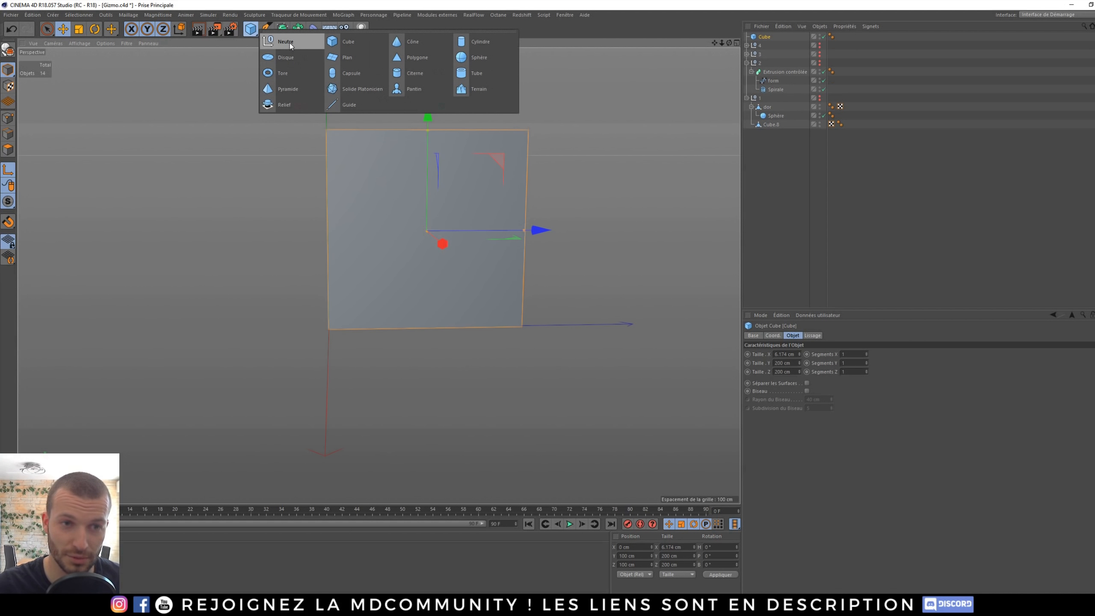
pyautogui.click(286, 42)
pyautogui.moveTo(768, 46); pyautogui.dragTo(773, 39)
pyautogui.click(771, 37)
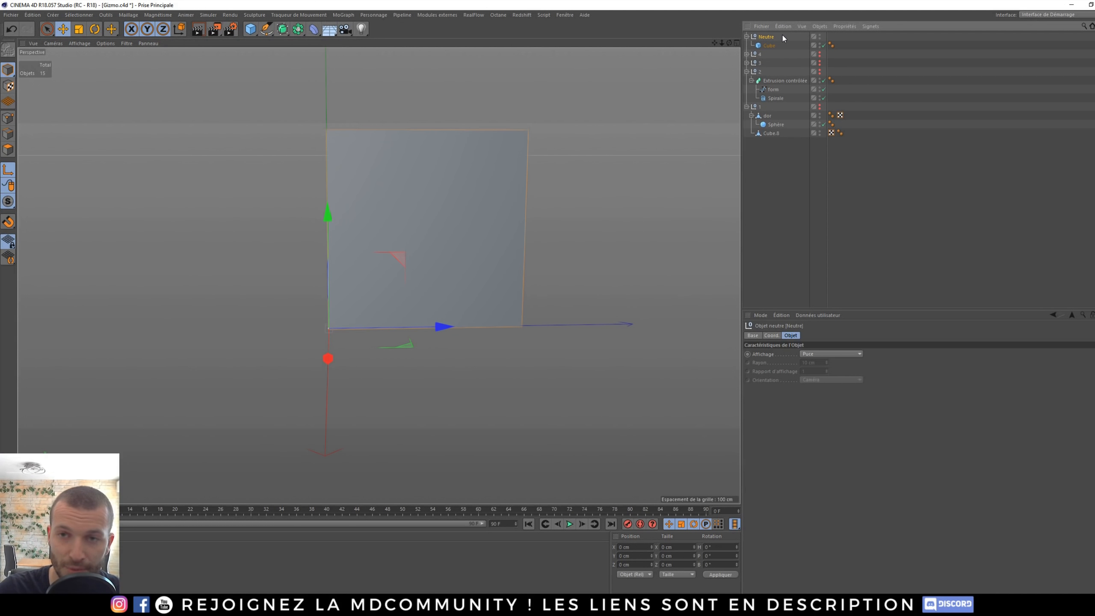
# - Try moving the null with its nested Cube in the viewport, and undo each move
pyautogui.hotkey('ctrl', 'z')
pyautogui.hotkey('ctrl', 'z')
pyautogui.moveTo(405, 258)
pyautogui.mouseDown()
pyautogui.moveTo(399, 227)
pyautogui.moveTo(296, 283)
pyautogui.moveTo(362, 300)
pyautogui.moveTo(396, 271)
pyautogui.mouseUp()
pyautogui.hotkey('ctrl', 'z')
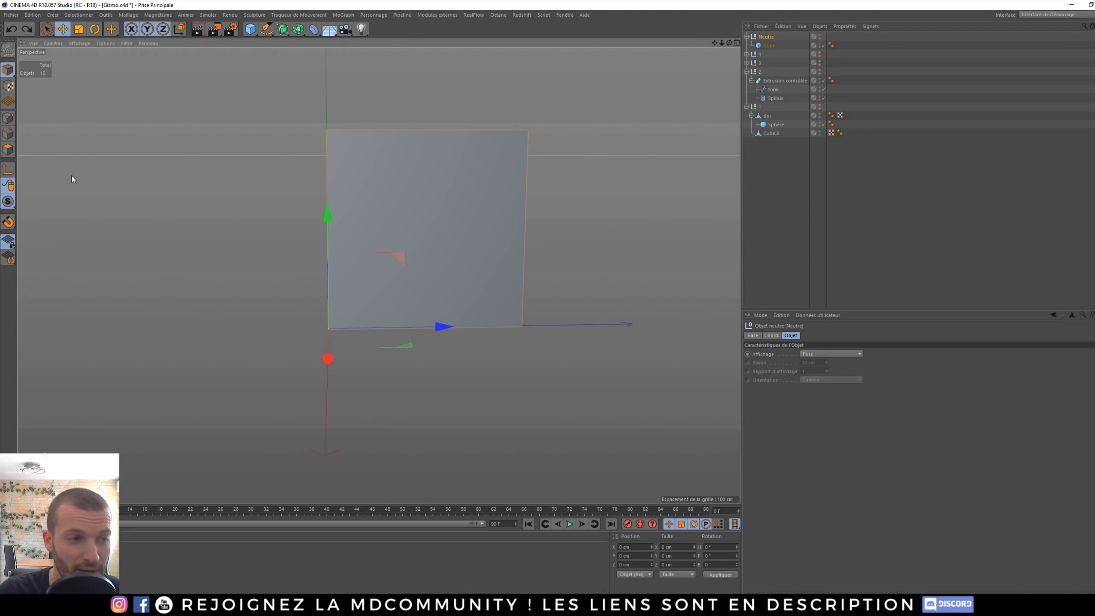
pyautogui.click(769, 45)
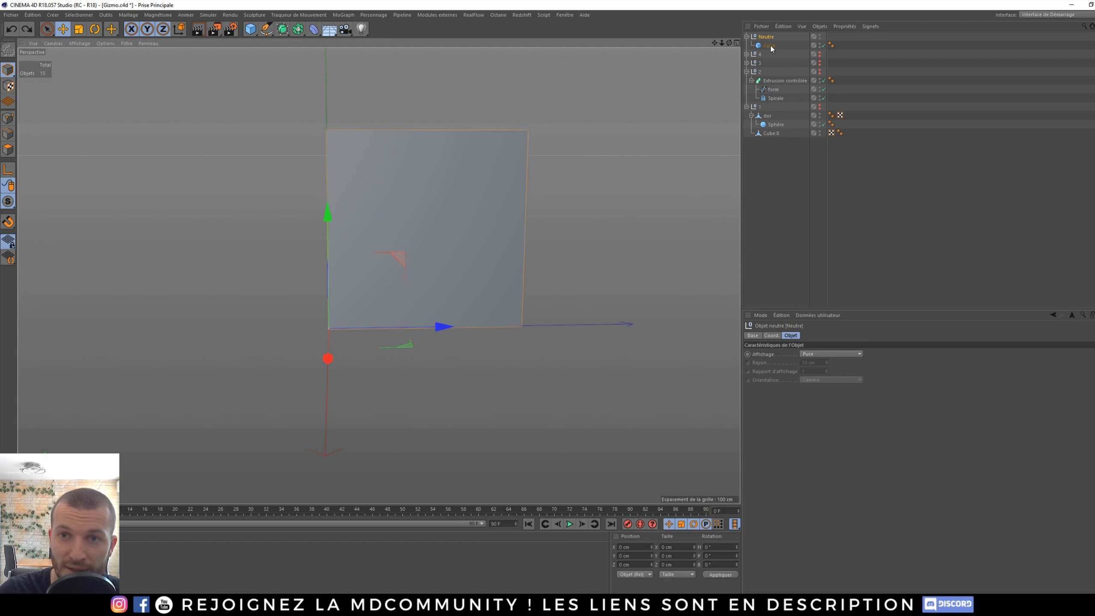
pyautogui.click(766, 37)
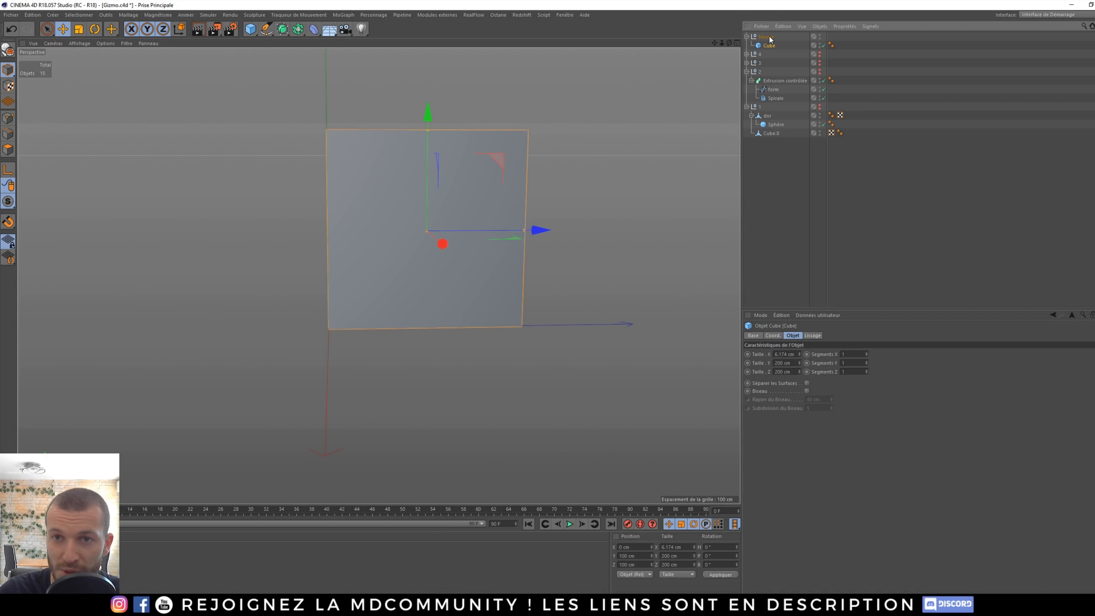
pyautogui.moveTo(395, 252); pyautogui.dragTo(301, 202)
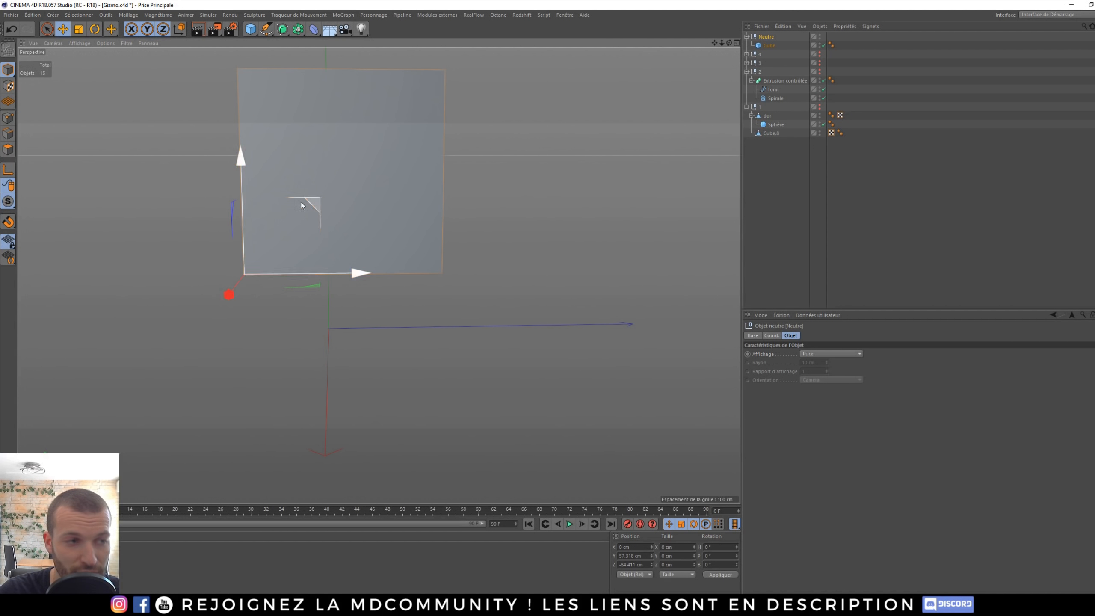
pyautogui.hotkey('ctrl', 'z')
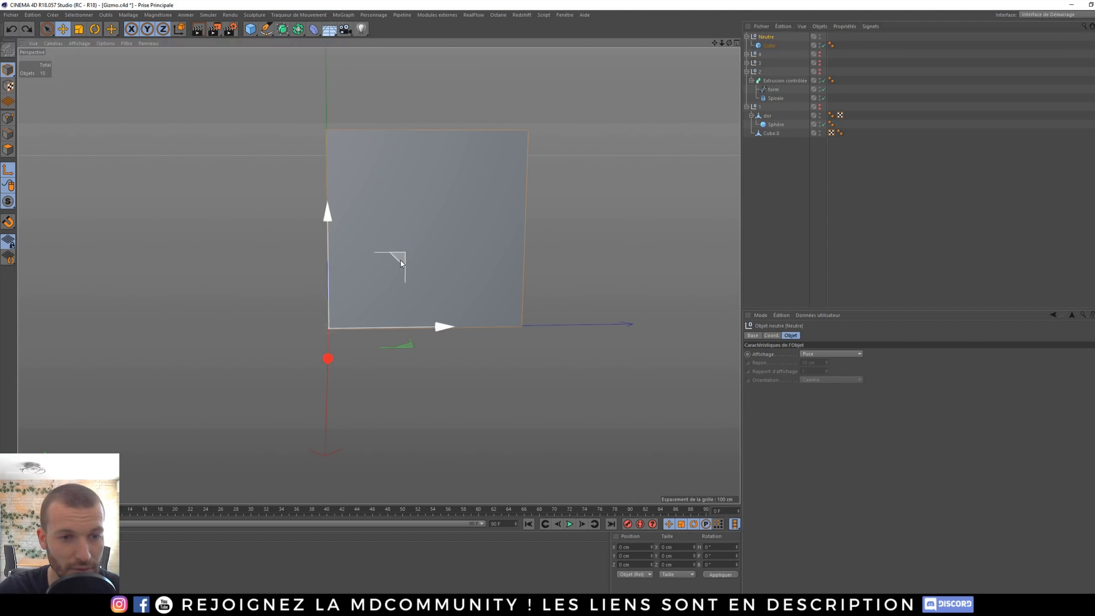
pyautogui.moveTo(400, 260); pyautogui.dragTo(369, 203)
pyautogui.hotkey('ctrl', 'z')
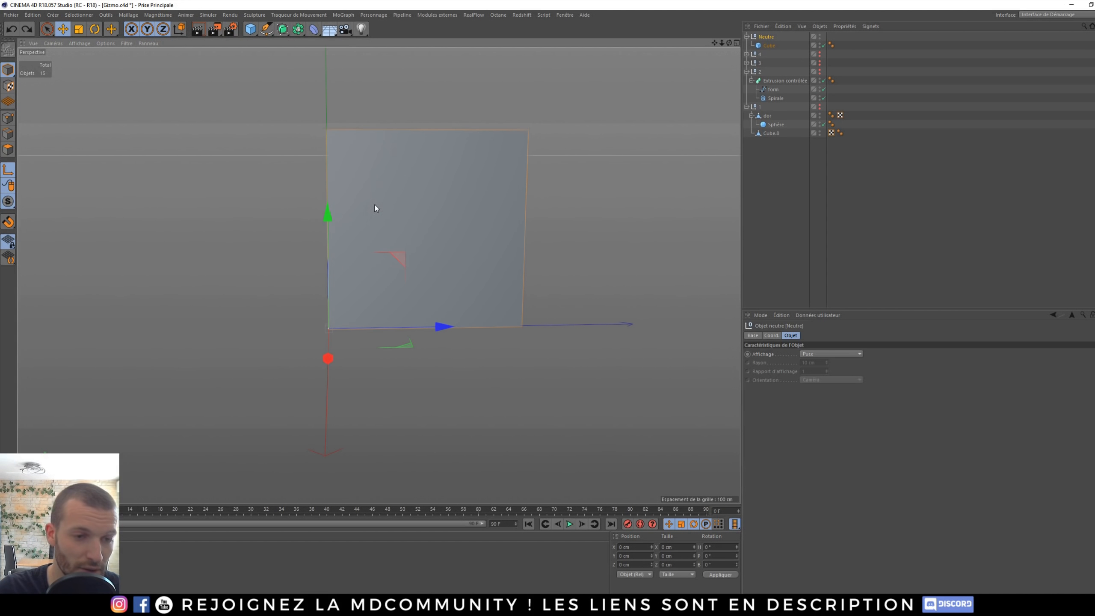
# - Shift only the null's axis along Z to 200.82 cm and try rotating the nested Cube about it
pyautogui.moveTo(441, 330); pyautogui.dragTo(632, 350)
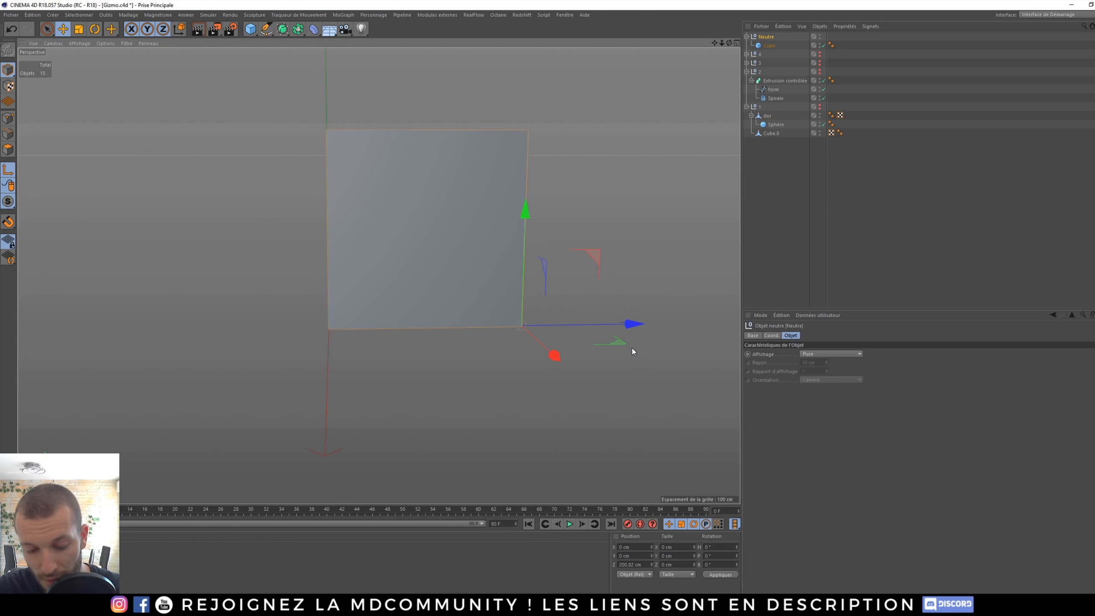
pyautogui.press('r')
pyautogui.moveTo(520, 352); pyautogui.dragTo(483, 362)
# - Enable the bevel on the nested Cube and set its radius to 1 cm
pyautogui.click(769, 45)
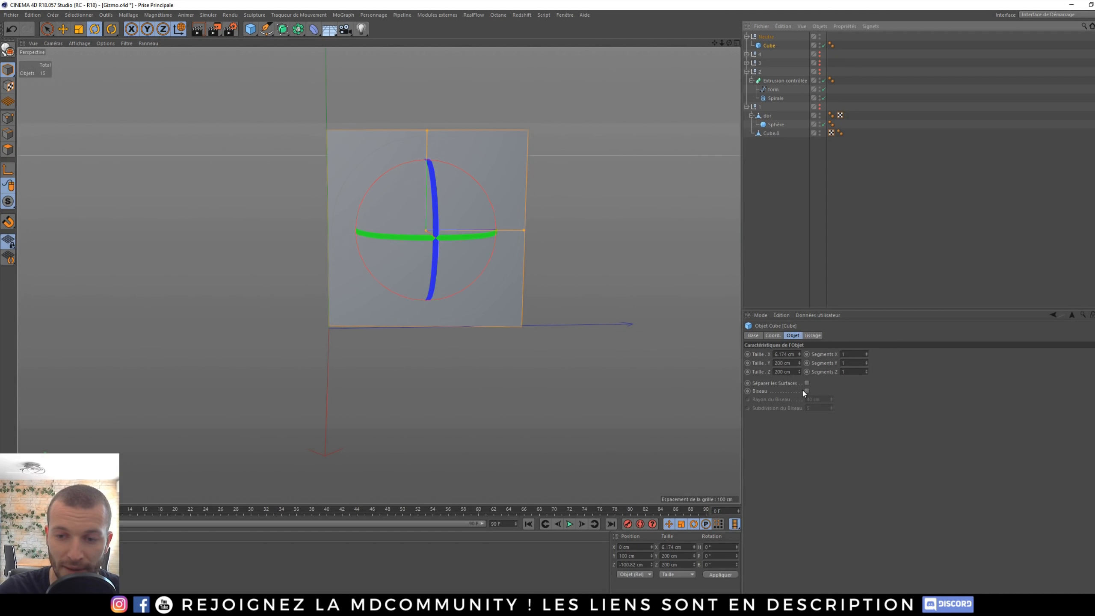
pyautogui.click(807, 391)
pyautogui.keyDown('alt'); pyautogui.moveTo(321, 139); pyautogui.dragTo(405, 148, button='right'); pyautogui.keyUp('alt')
pyautogui.keyDown('alt'); pyautogui.moveTo(405, 148); pyautogui.dragTo(444, 161); pyautogui.keyUp('alt')
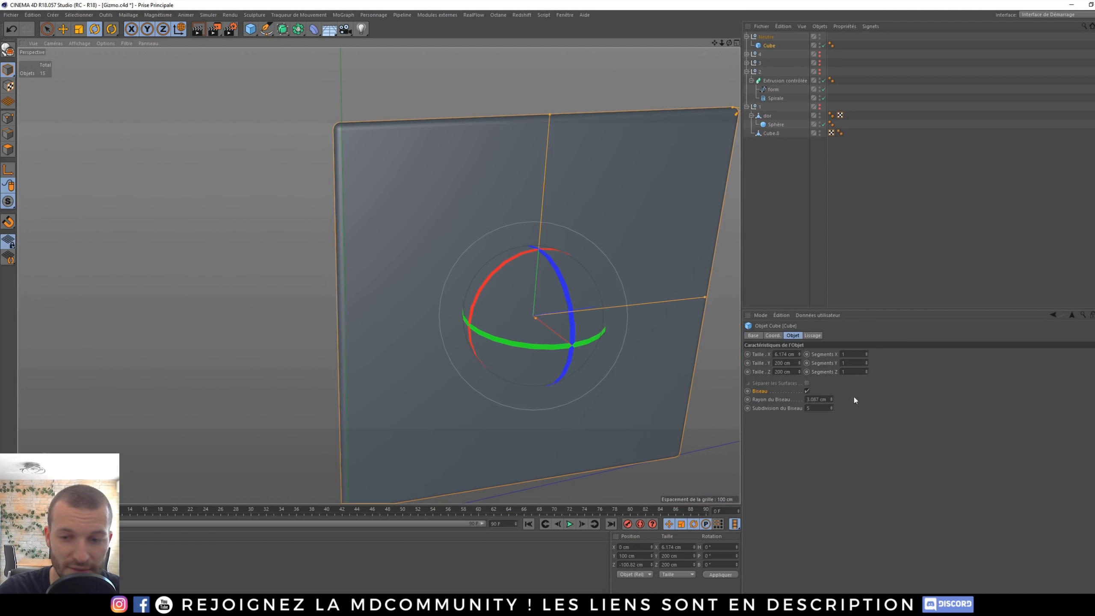
pyautogui.doubleClick(816, 399)
pyautogui.write('1')
pyautogui.press('Return')
# - Examine the Cube's bevelled edges from several angles and deselect all objects
pyautogui.keyDown('alt'); pyautogui.moveTo(369, 153); pyautogui.dragTo(437, 160); pyautogui.keyUp('alt')
pyautogui.keyDown('alt'); pyautogui.moveTo(475, 278); pyautogui.dragTo(500, 260); pyautogui.keyUp('alt')
pyautogui.moveTo(523, 129); pyautogui.dragTo(545, 247)
pyautogui.hotkey('ctrl', 'z')
pyautogui.keyDown('alt'); pyautogui.moveTo(545, 250); pyautogui.dragTo(537, 282, button='right'); pyautogui.keyUp('alt')
pyautogui.keyDown('alt'); pyautogui.moveTo(537, 283); pyautogui.dragTo(422, 252, button='middle'); pyautogui.keyUp('alt')
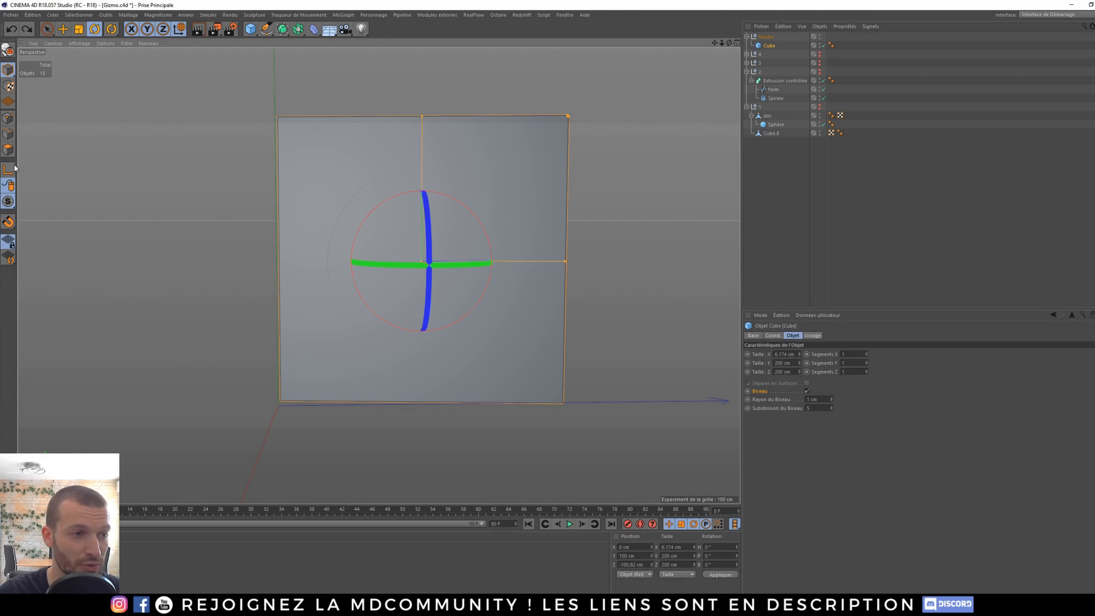
pyautogui.moveTo(775, 187); pyautogui.dragTo(748, 251)
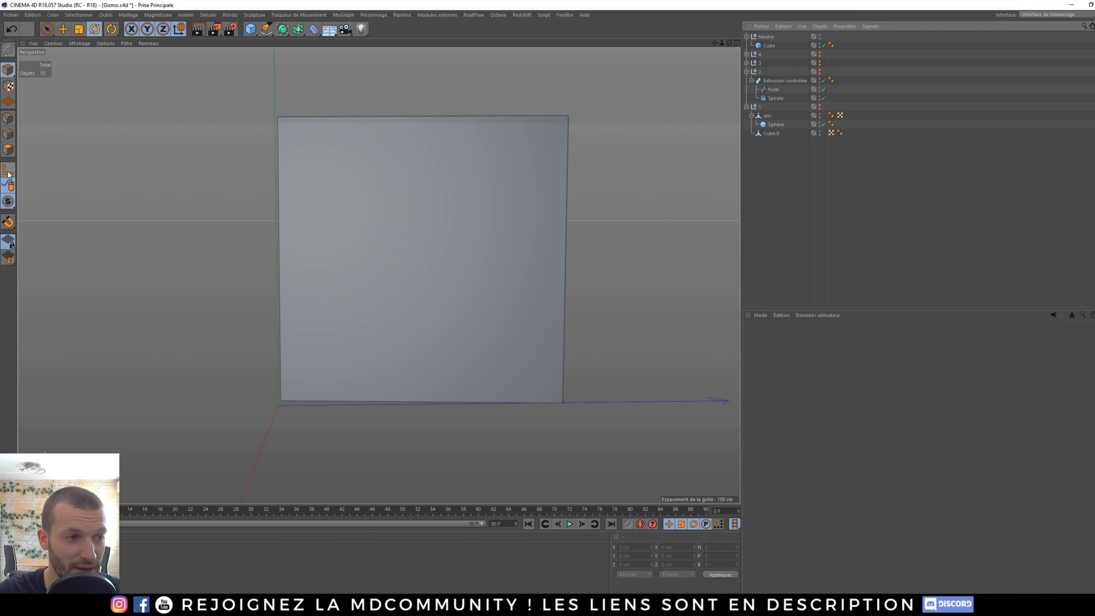
pyautogui.keyDown('alt'); pyautogui.moveTo(449, 212); pyautogui.dragTo(421, 235); pyautogui.keyUp('alt')
pyautogui.scroll(-2, 421, 236)
pyautogui.keyDown('alt'); pyautogui.moveTo(421, 234); pyautogui.dragTo(414, 284, button='middle'); pyautogui.keyUp('alt')
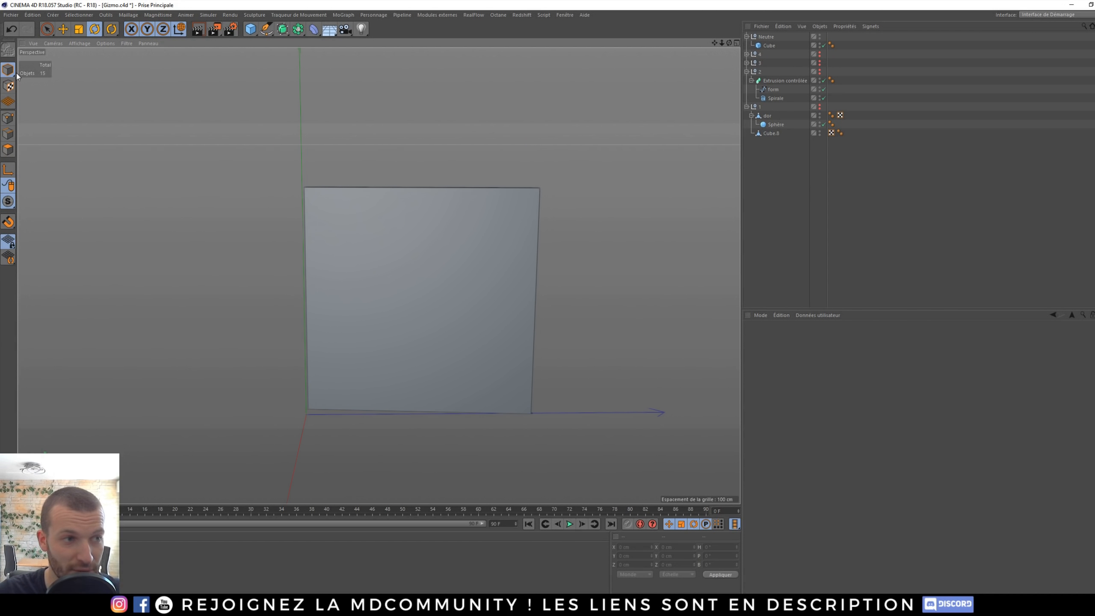
# - Switch to the open LOOP FILL.c4d document and inspect its cut-out sphere model
pyautogui.click(564, 17)
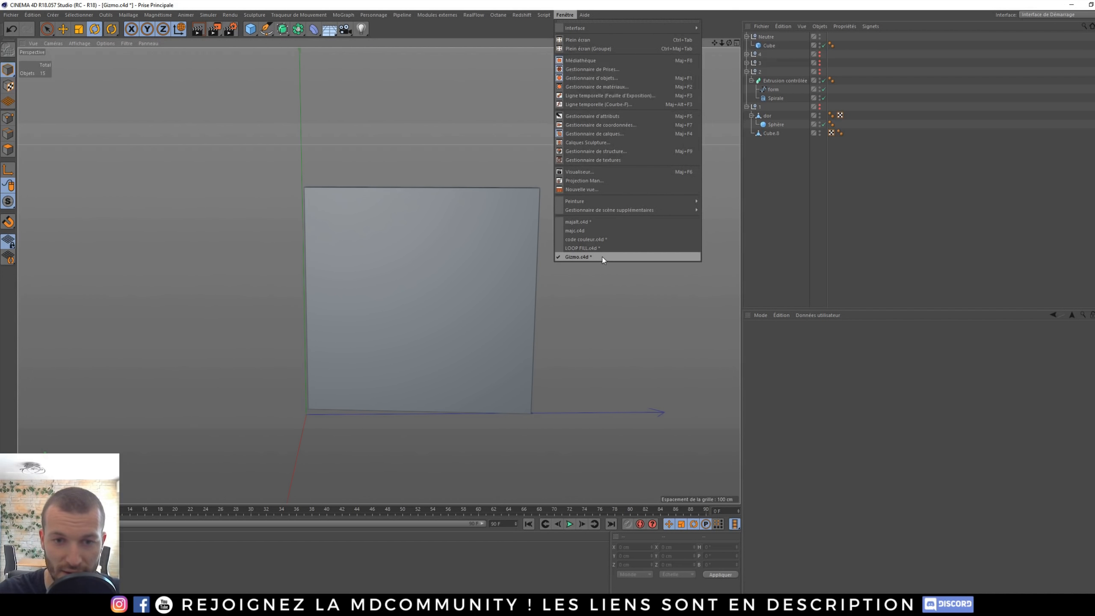
pyautogui.click(583, 248)
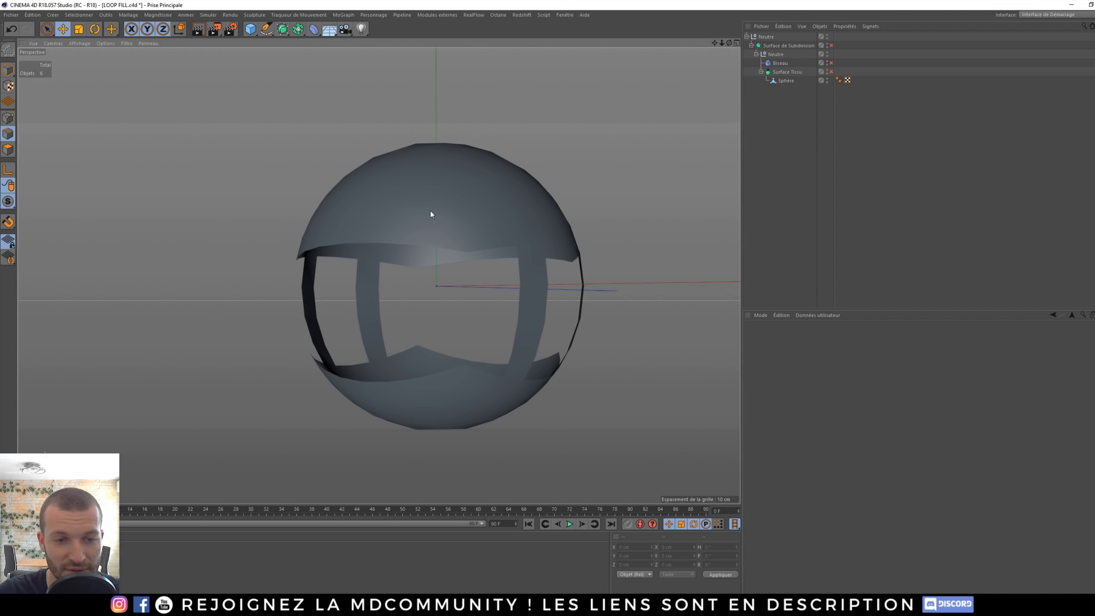
pyautogui.keyDown('alt'); pyautogui.moveTo(431, 211); pyautogui.dragTo(461, 240); pyautogui.keyUp('alt')
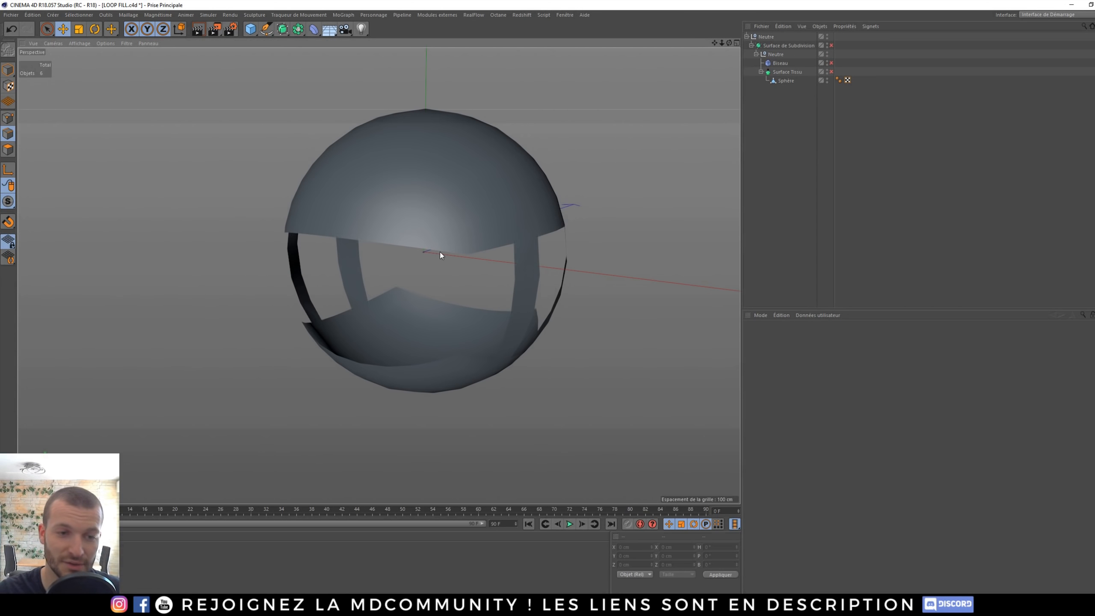
pyautogui.keyDown('alt'); pyautogui.moveTo(452, 221); pyautogui.dragTo(413, 195); pyautogui.keyUp('alt')
pyautogui.keyDown('alt'); pyautogui.moveTo(457, 228); pyautogui.dragTo(396, 137); pyautogui.keyUp('alt')
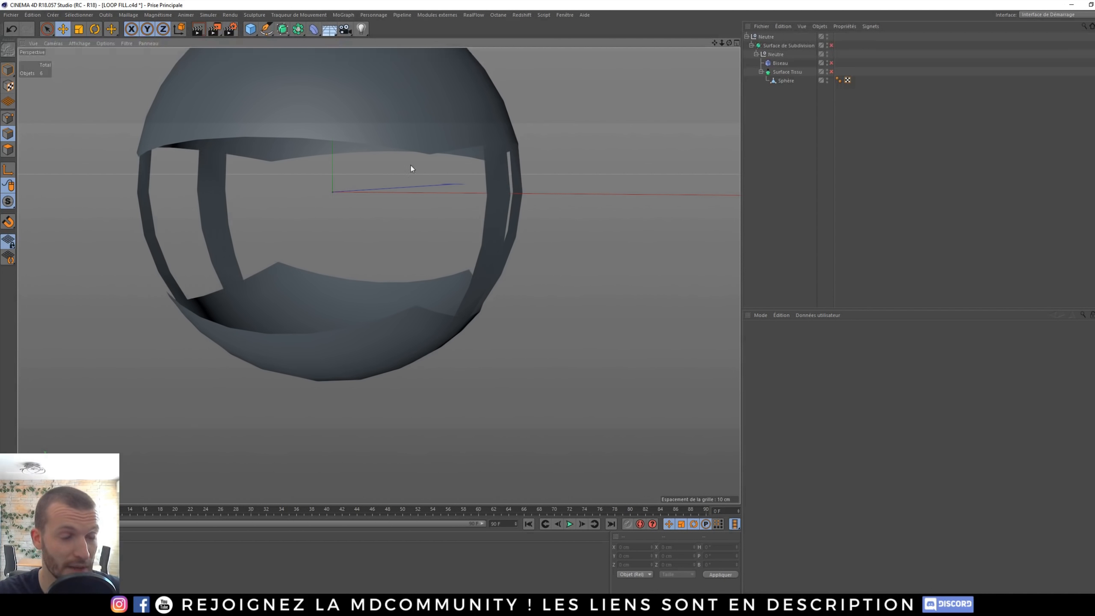
# - Delete the whole Neutre hierarchy and add a new Sphere to the scene
pyautogui.click(772, 36)
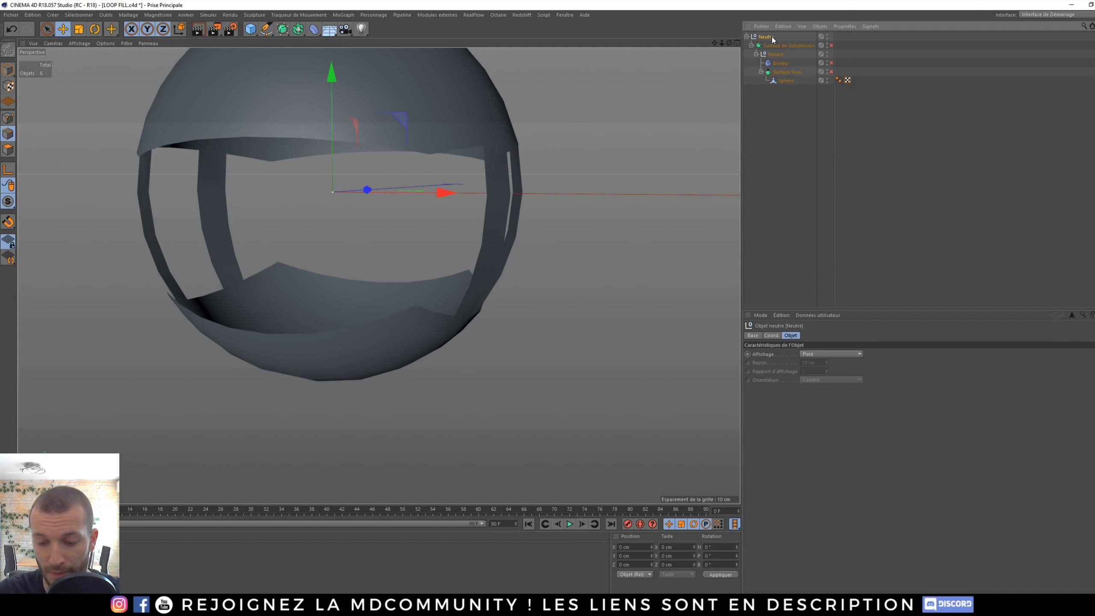
pyautogui.press('Delete')
pyautogui.moveTo(251, 29); pyautogui.dragTo(472, 57)
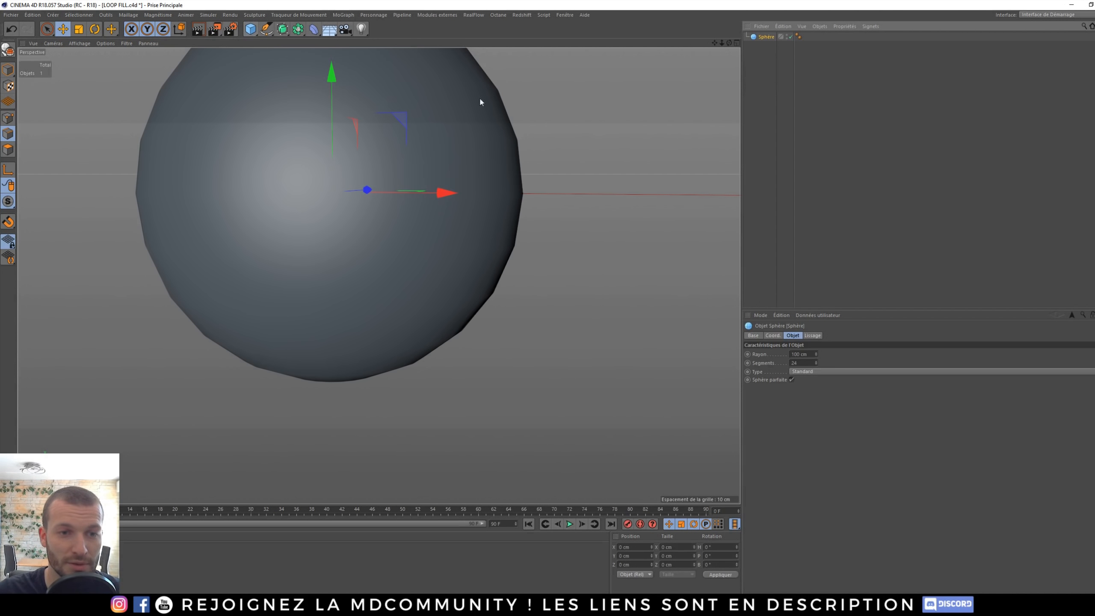
# - Display the Sphere's mesh with Gouraud shading (lines)
pyautogui.keyDown('alt'); pyautogui.moveTo(411, 268); pyautogui.dragTo(503, 357, button='middle'); pyautogui.keyUp('alt')
pyautogui.scroll(-2, 467, 321)
pyautogui.press('n')
pyautogui.press('b')
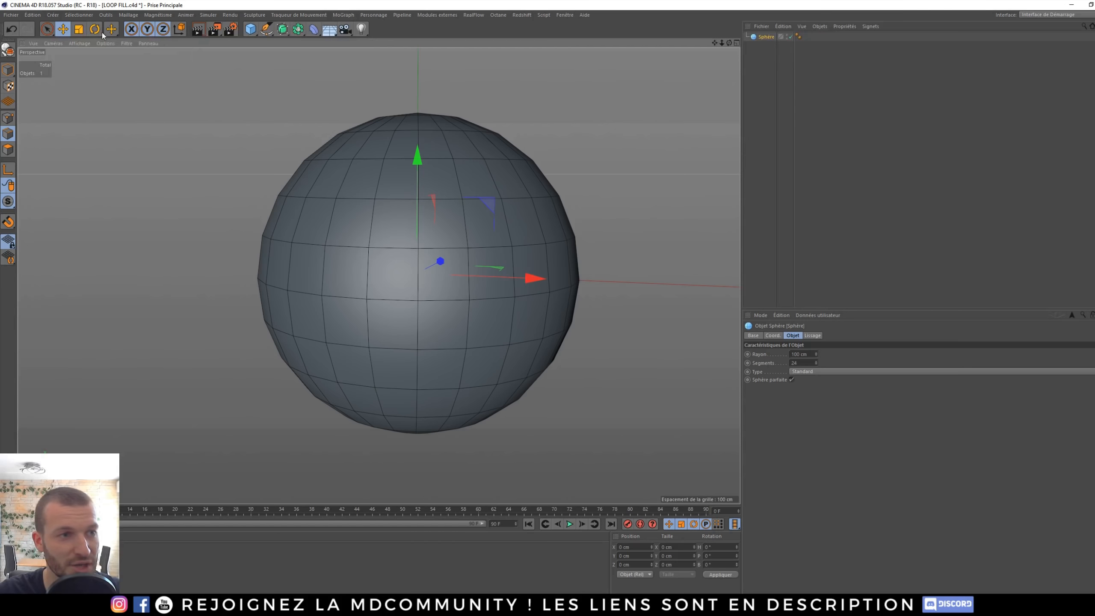
pyautogui.click(79, 44)
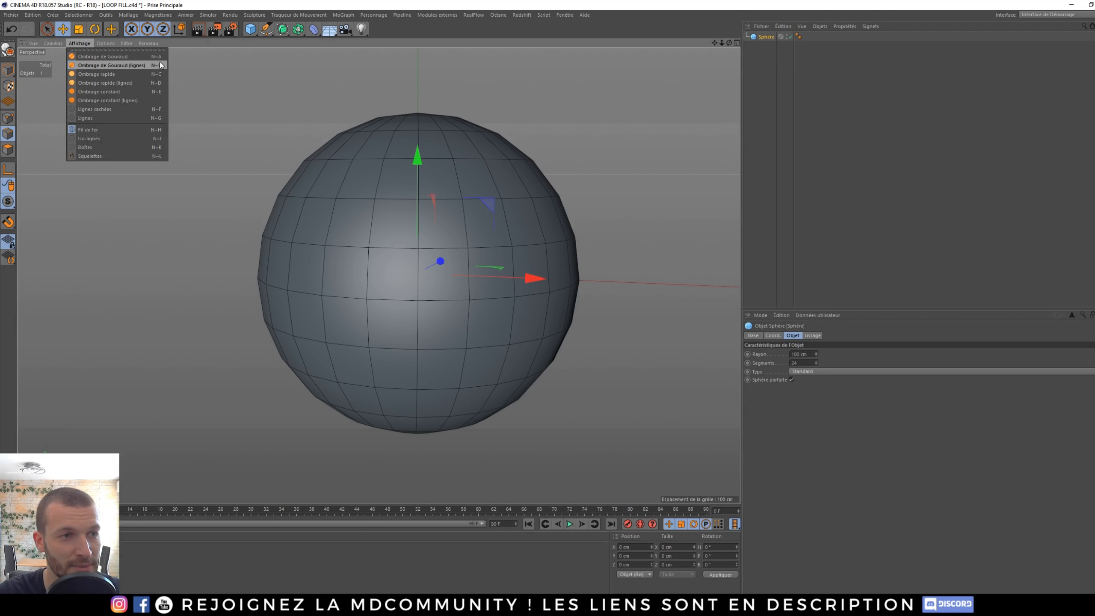
pyautogui.click(814, 282)
# - Set the Sphere's type to Hexaèdre and convert it to an editable mesh in polygon mode
pyautogui.click(812, 374)
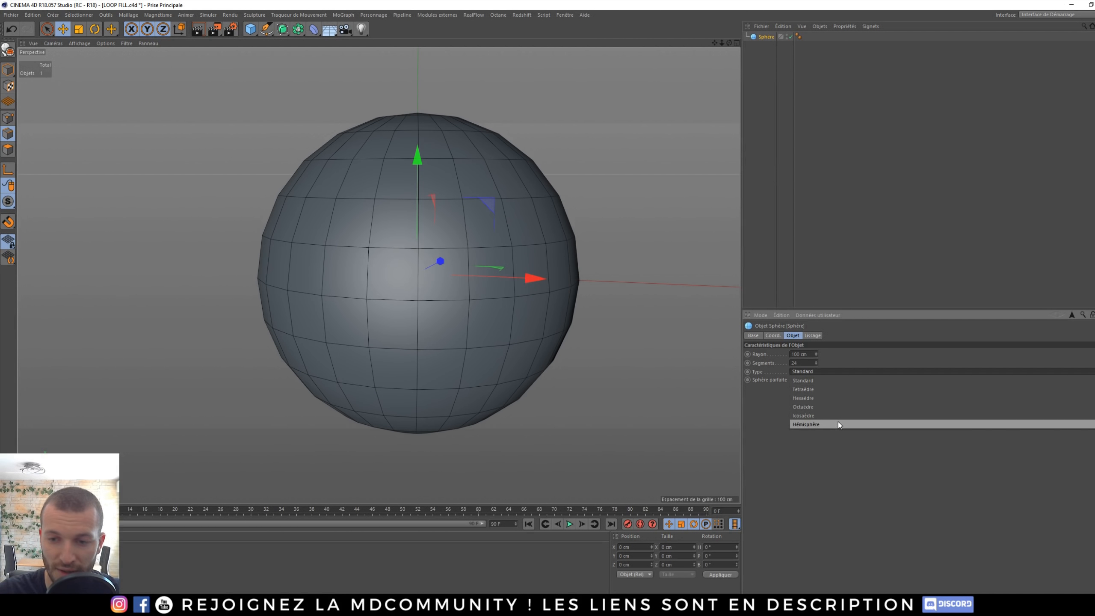
pyautogui.click(804, 395)
pyautogui.keyDown('alt'); pyautogui.moveTo(447, 248); pyautogui.dragTo(398, 255); pyautogui.keyUp('alt')
pyautogui.keyDown('alt'); pyautogui.moveTo(531, 240); pyautogui.dragTo(454, 243, button='middle'); pyautogui.keyUp('alt')
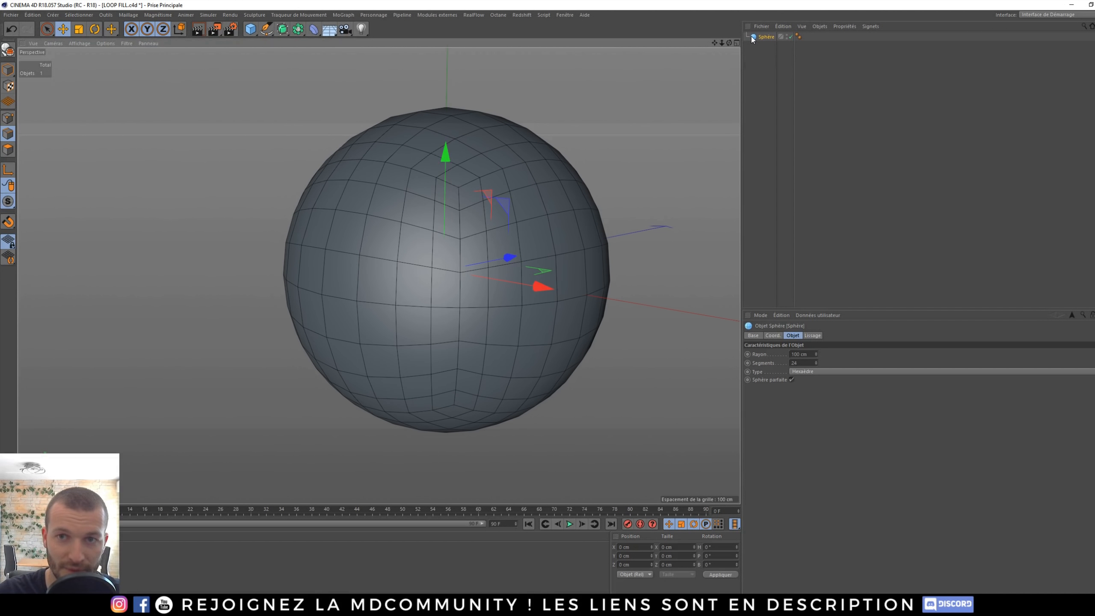
pyautogui.click(8, 51)
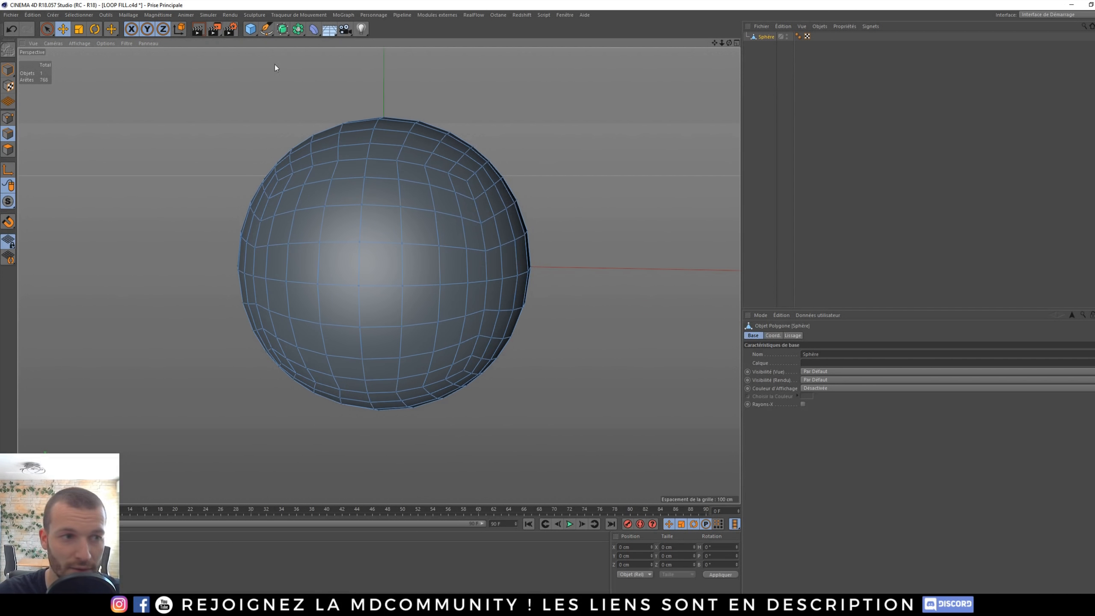
pyautogui.click(8, 150)
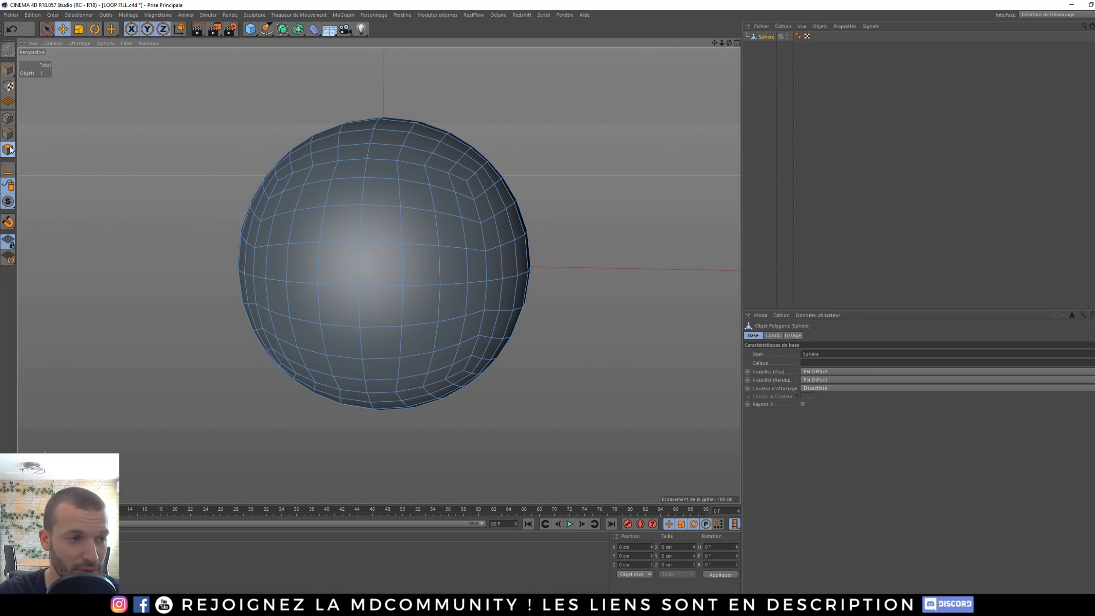
# - Select five adjoining polygons on the front of the sphere, adding them one at a time
pyautogui.click(331, 228)
pyautogui.click(395, 276)
pyautogui.click(408, 251)
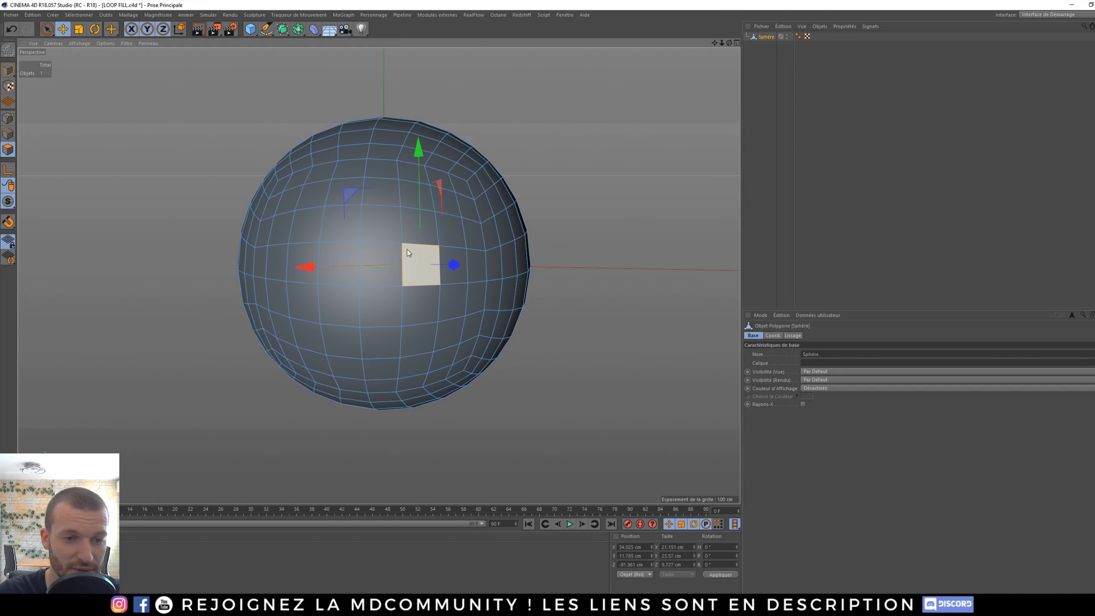
pyautogui.click(379, 223)
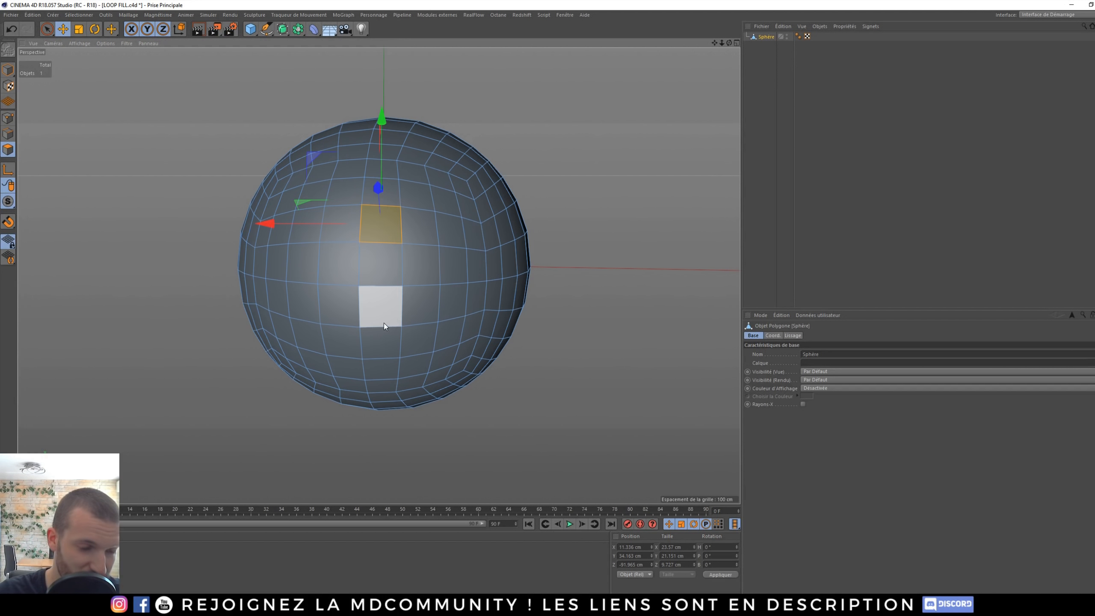
pyautogui.keyDown('shift'); pyautogui.click(380, 276); pyautogui.keyUp('shift')
pyautogui.keyDown('shift'); pyautogui.click(344, 274); pyautogui.keyUp('shift')
pyautogui.keyDown('shift'); pyautogui.click(340, 224); pyautogui.keyUp('shift')
pyautogui.keyDown('shift'); pyautogui.click(300, 224); pyautogui.keyUp('shift')
pyautogui.keyDown('shift'); pyautogui.click(305, 265); pyautogui.keyUp('shift')
pyautogui.keyDown('shift'); pyautogui.click(338, 277); pyautogui.keyUp('shift')
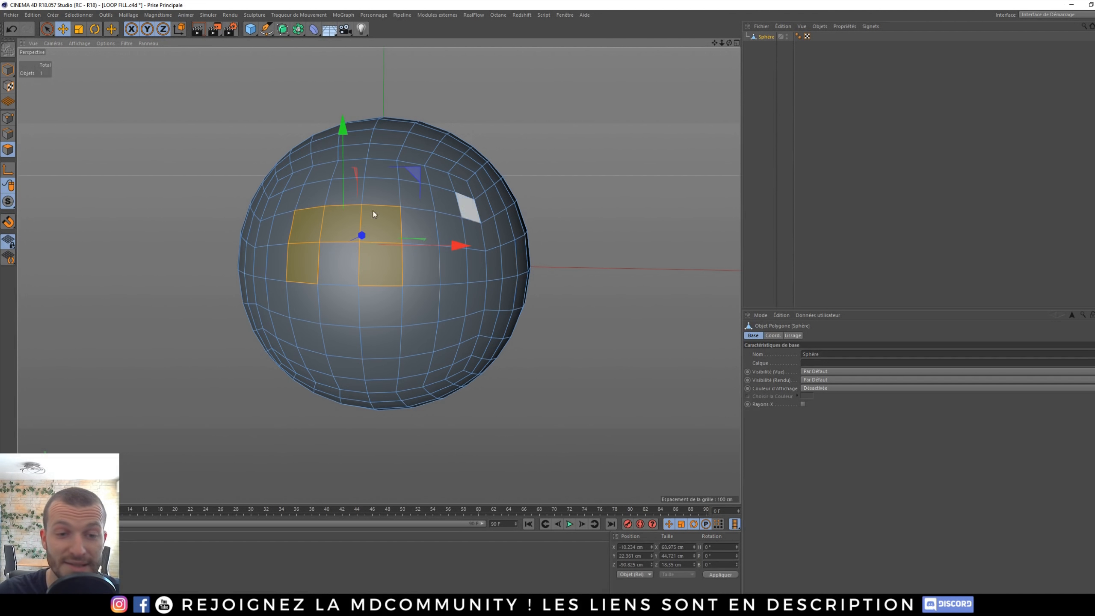
# - Check the selected polygons from around the sphere, and clear the polygon selection
pyautogui.keyDown('alt'); pyautogui.moveTo(506, 254); pyautogui.dragTo(343, 224); pyautogui.keyUp('alt')
pyautogui.keyDown('alt'); pyautogui.moveTo(379, 273); pyautogui.dragTo(510, 291); pyautogui.keyUp('alt')
pyautogui.keyDown('alt'); pyautogui.moveTo(319, 274); pyautogui.dragTo(401, 287, button='middle'); pyautogui.keyUp('alt')
pyautogui.keyDown('shift'); pyautogui.click(414, 277); pyautogui.keyUp('shift')
pyautogui.keyDown('alt'); pyautogui.moveTo(413, 277); pyautogui.dragTo(433, 285); pyautogui.keyUp('alt')
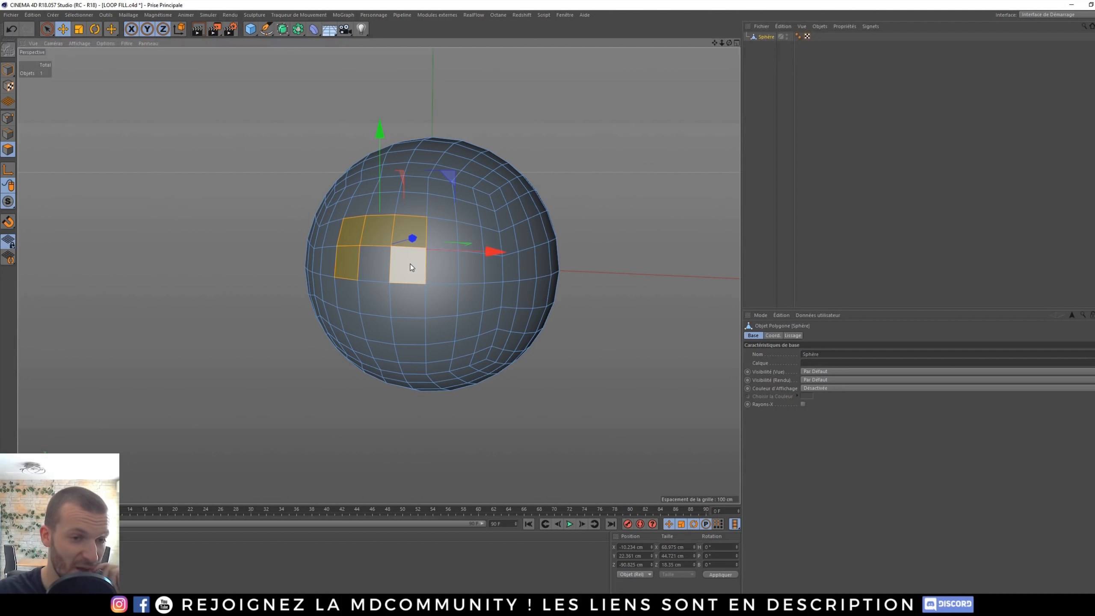
pyautogui.click(582, 274)
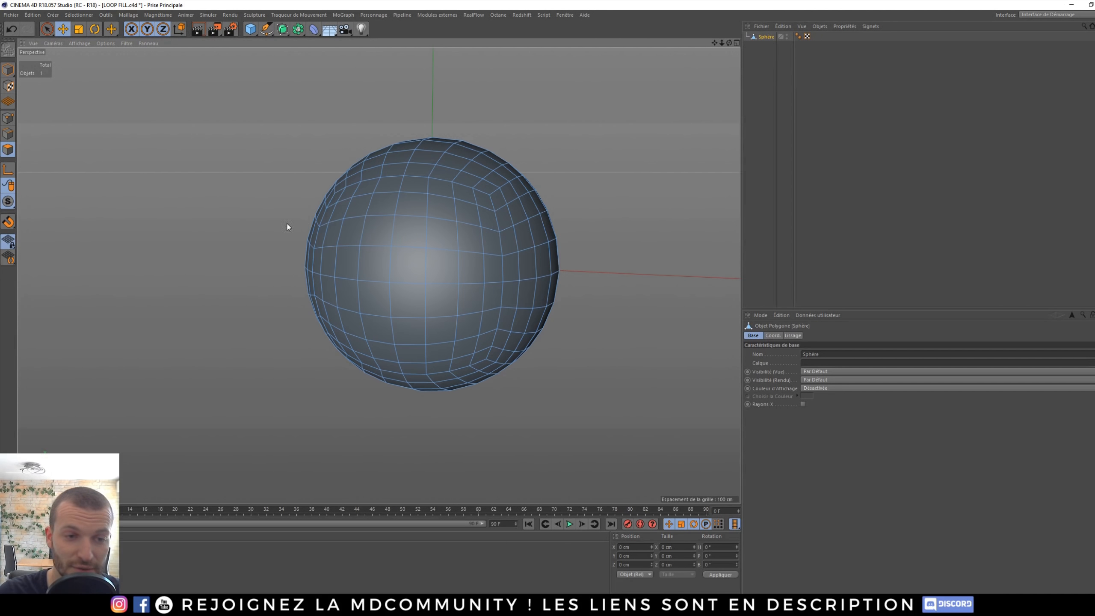
pyautogui.click(78, 14)
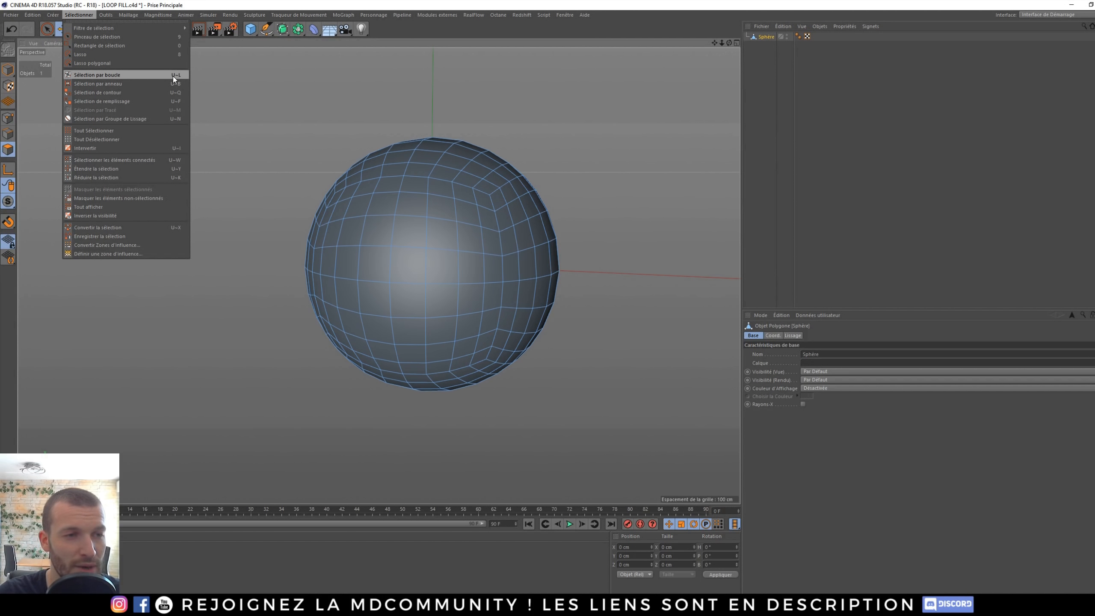
pyautogui.click(272, 175)
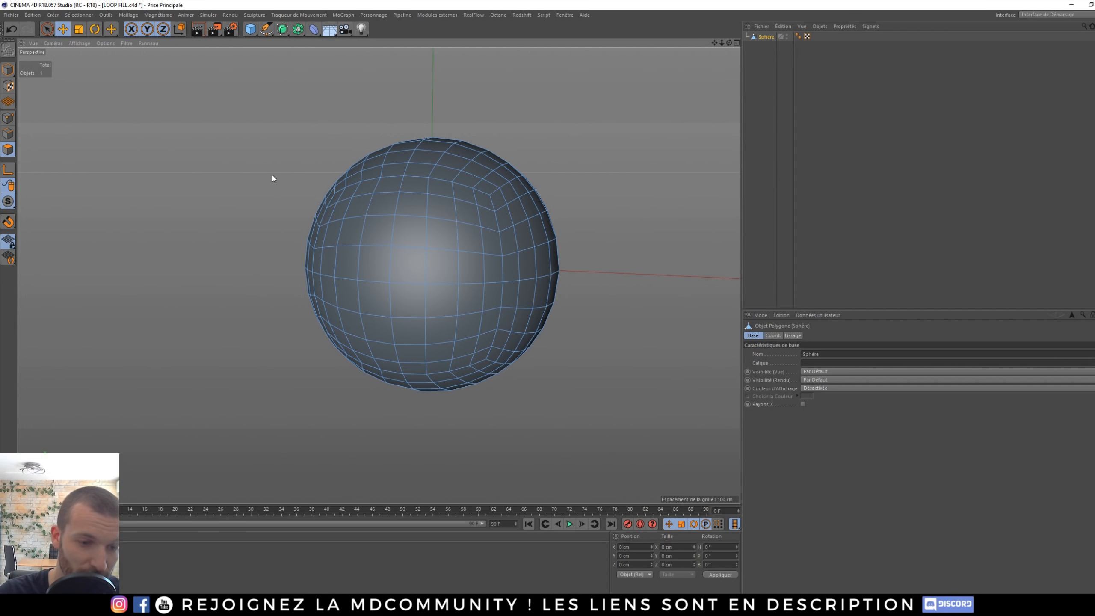
# - Activate the Loop Selection tool (Sélection par boucle) and preview a horizontal polygon loop across the sphere
pyautogui.press('u')
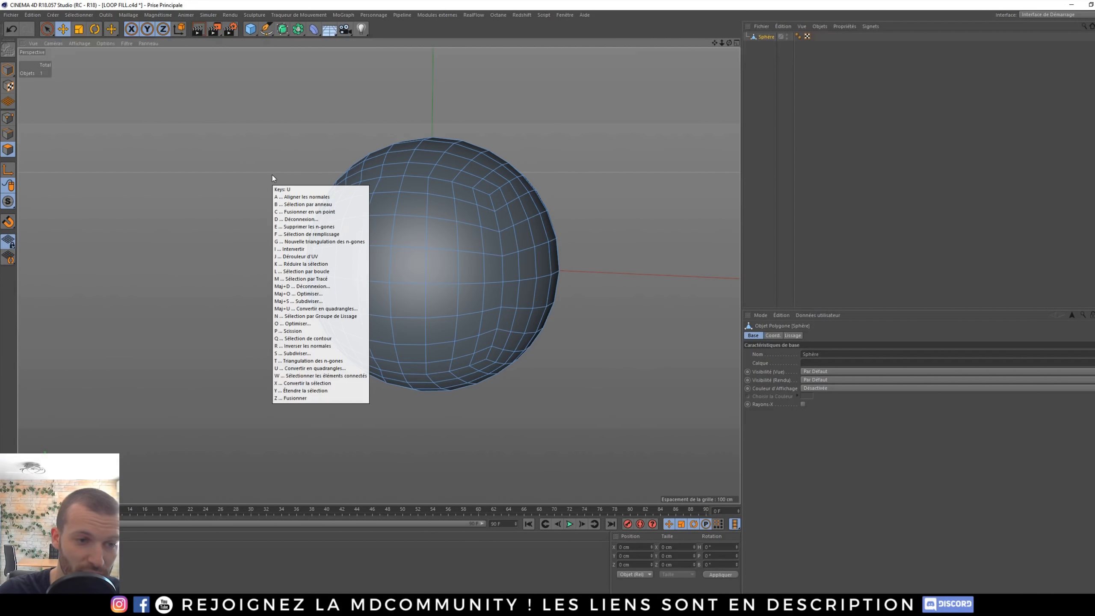
pyautogui.press('l')
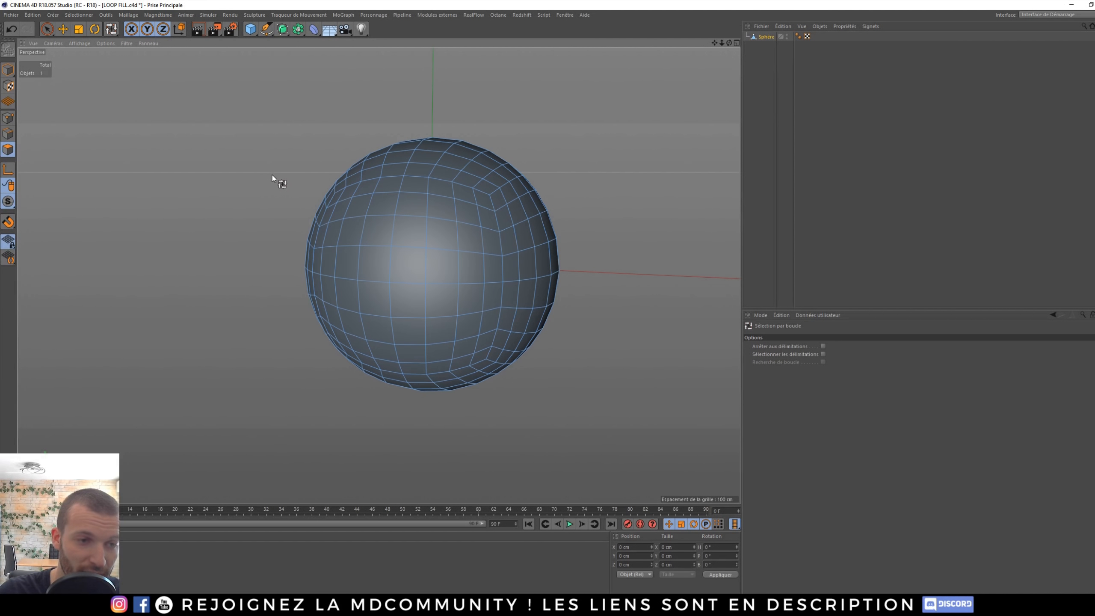
pyautogui.press('u')
pyautogui.press('l')
pyautogui.press('l')
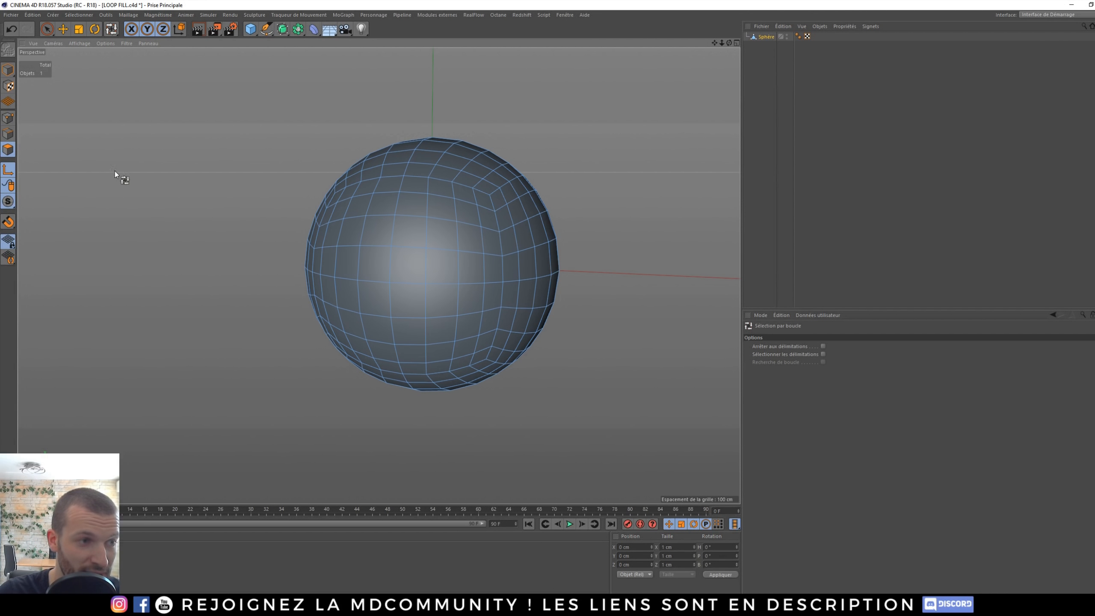
pyautogui.click(8, 168)
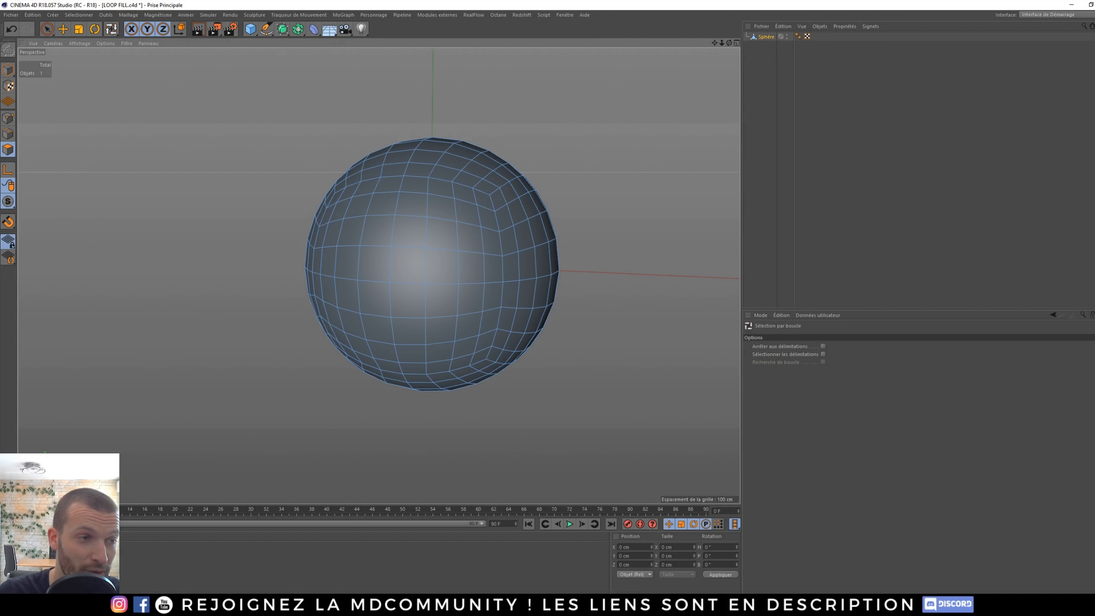
pyautogui.press('u')
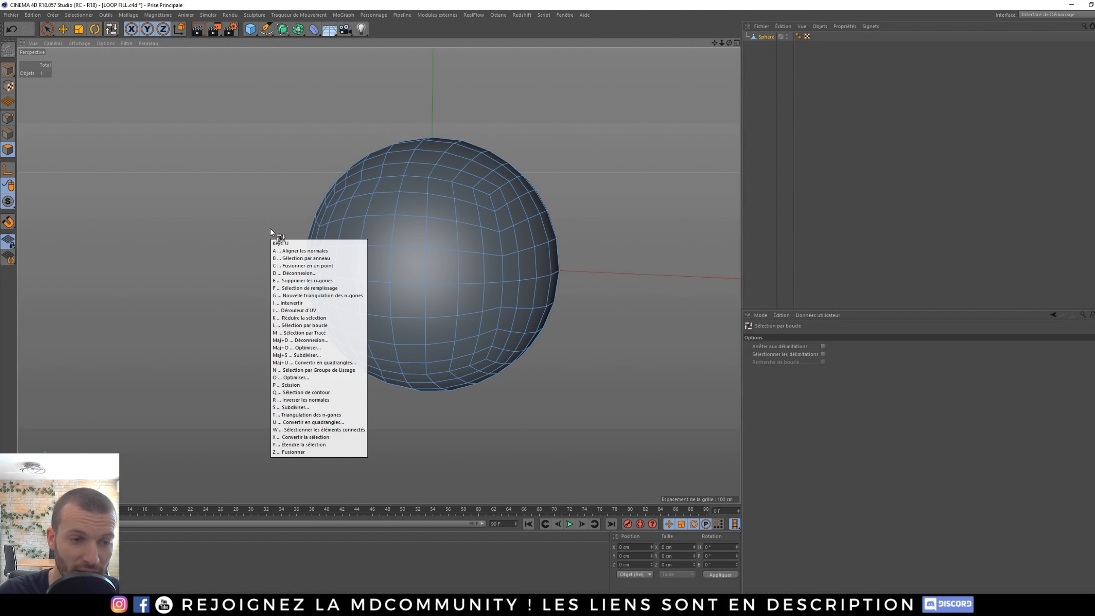
pyautogui.press('l')
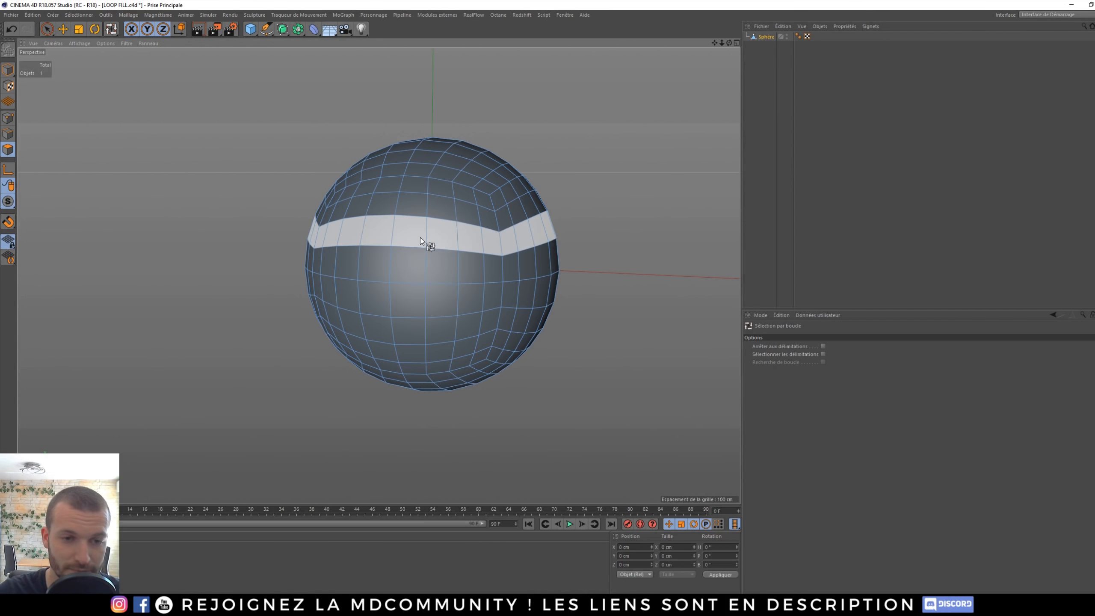
# - Preview horizontal and vertical polygon loops from several angles around the sphere, and return to the Move tool
pyautogui.keyDown('alt'); pyautogui.moveTo(421, 238); pyautogui.dragTo(438, 246); pyautogui.keyUp('alt')
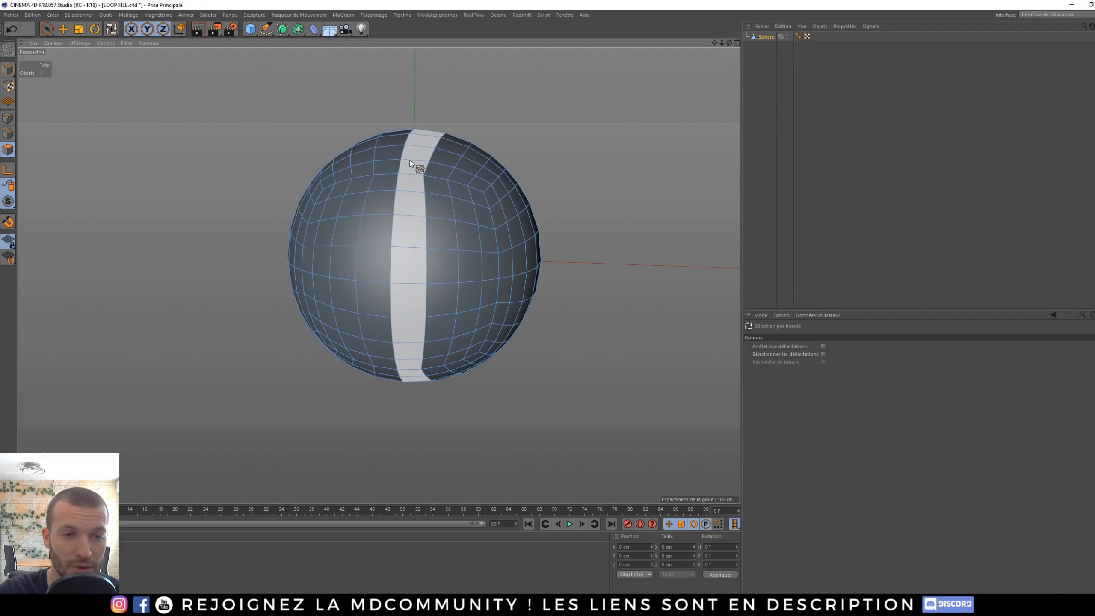
pyautogui.scroll(3, 373, 221)
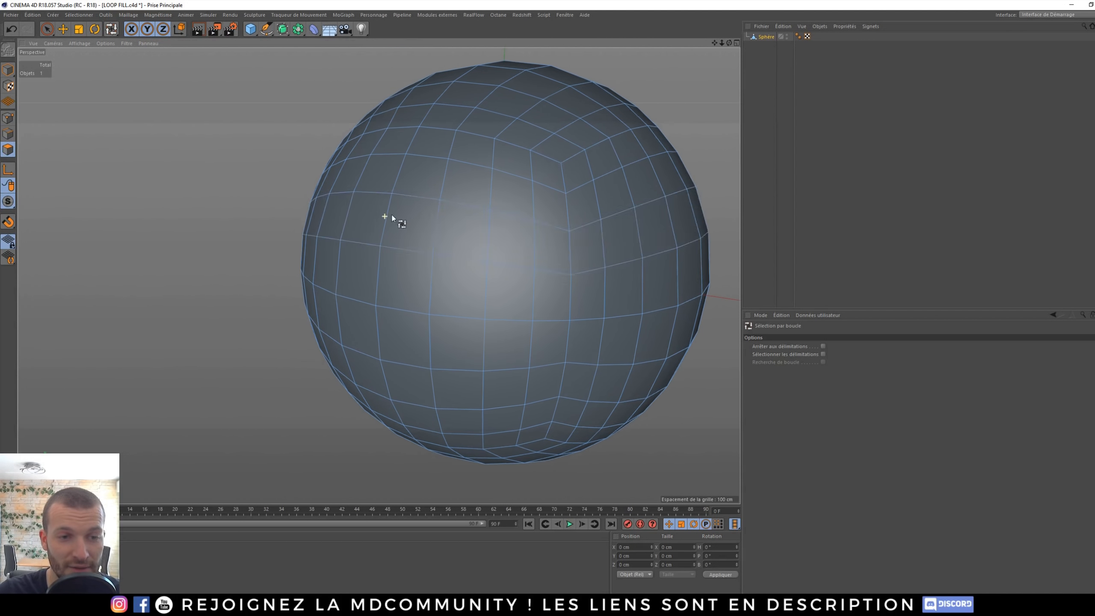
pyautogui.scroll(5, 382, 217)
pyautogui.scroll(2, 381, 217)
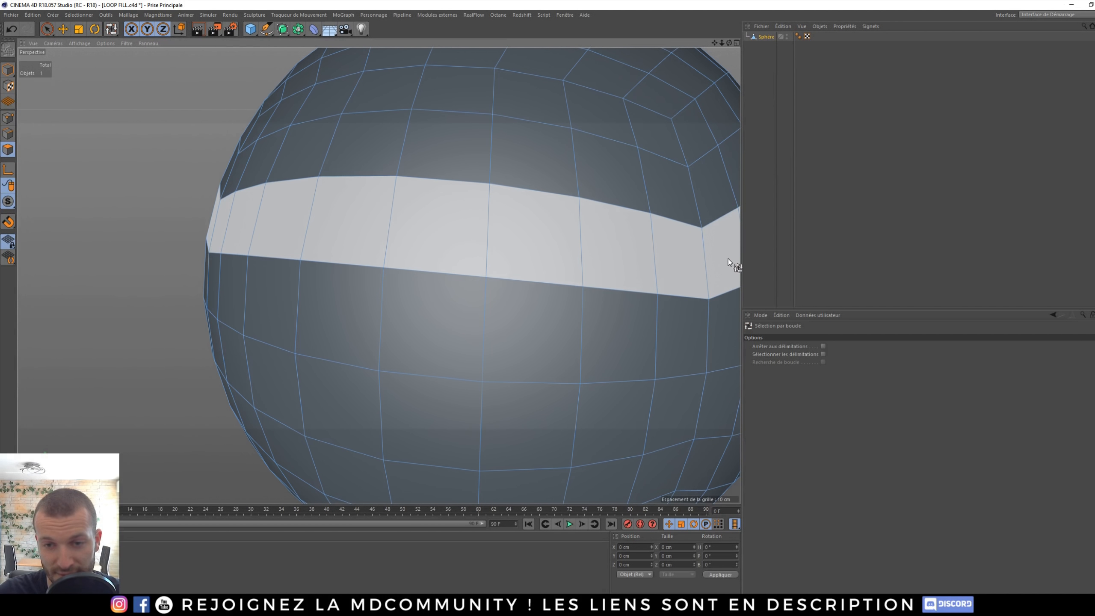
pyautogui.scroll(-5, 409, 234)
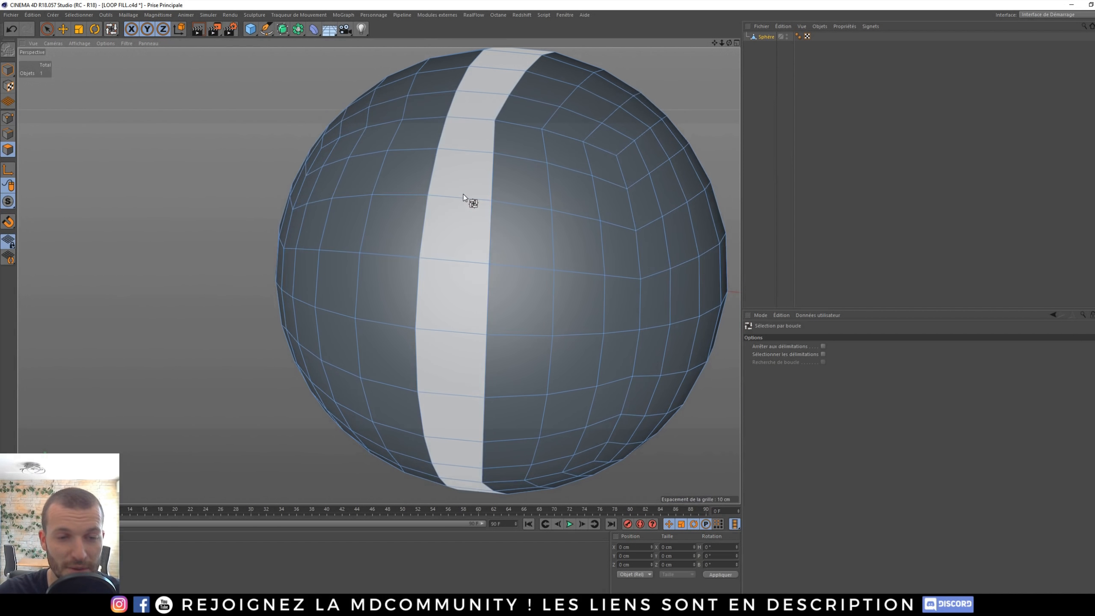
pyautogui.keyDown('alt'); pyautogui.moveTo(464, 195); pyautogui.dragTo(463, 218); pyautogui.keyUp('alt')
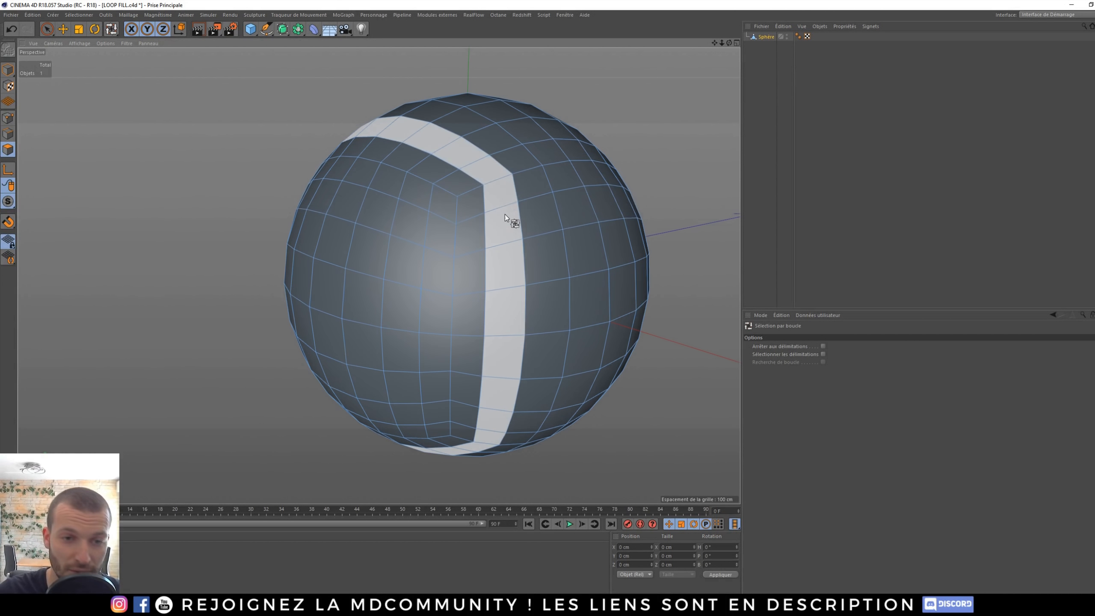
pyautogui.press('e')
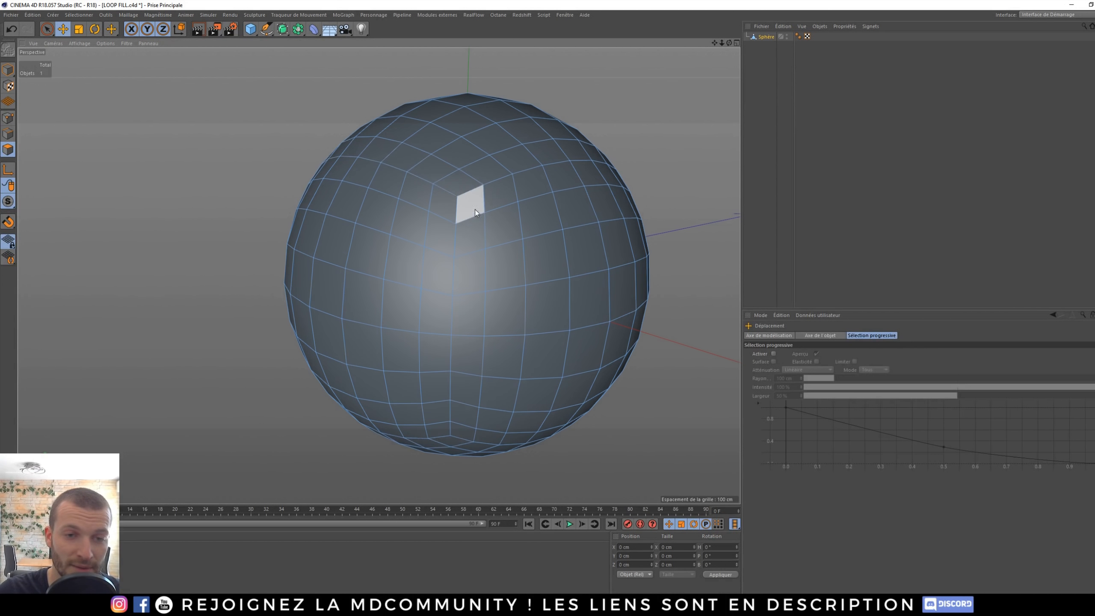
# - Cut the quad beside the sphere's three-way corner vertex diagonally into two triangles with the Line Cut tool
pyautogui.scroll(5, 474, 208)
pyautogui.scroll(2, 559, 208)
pyautogui.click(522, 200)
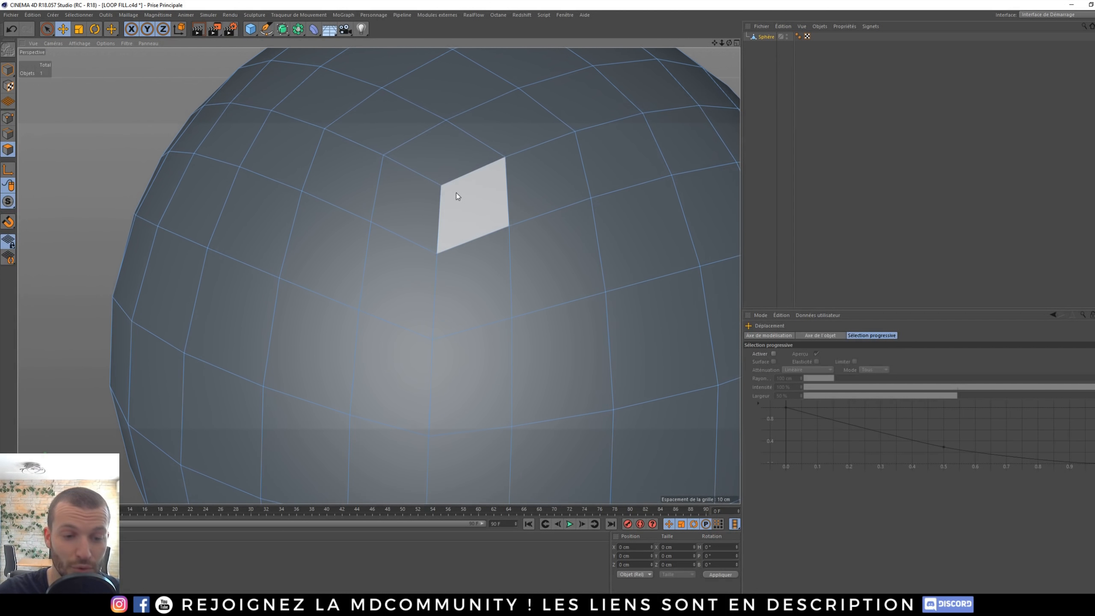
pyautogui.press('k')
pyautogui.press('k')
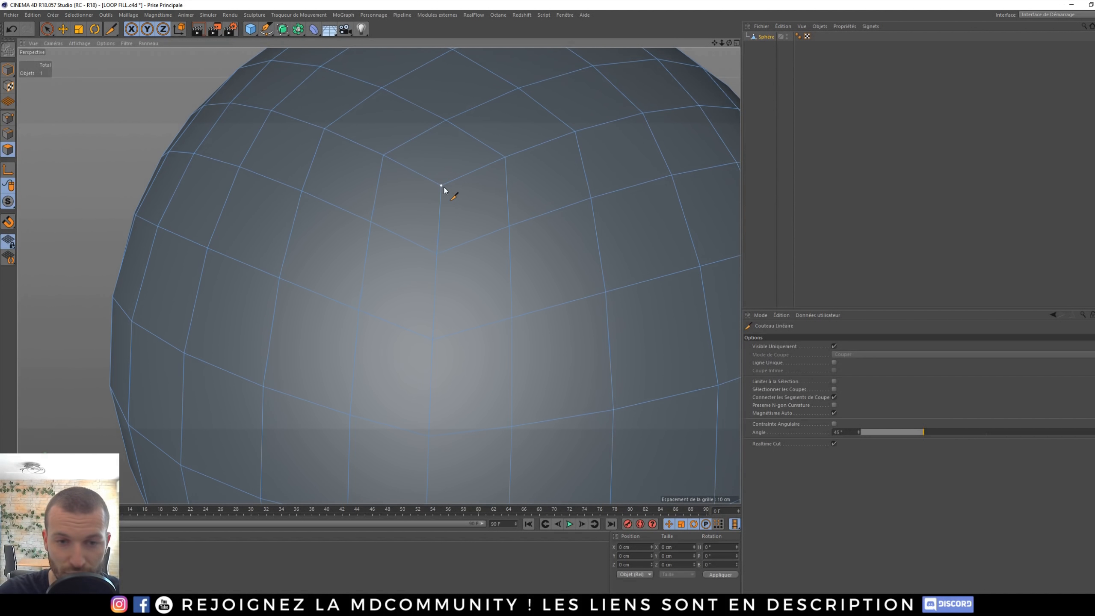
pyautogui.click(440, 185)
pyautogui.click(509, 225)
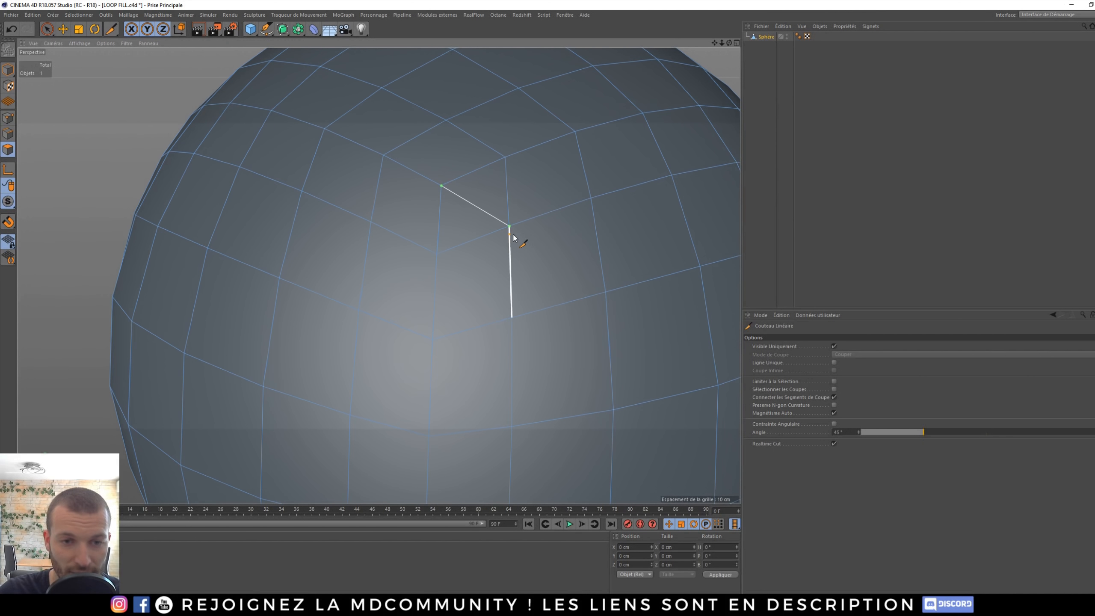
pyautogui.press('Escape')
# - Preview how Loop Selection runs past the triangles at the cut corner, and undo the diagonal cut
pyautogui.press('u')
pyautogui.press('l')
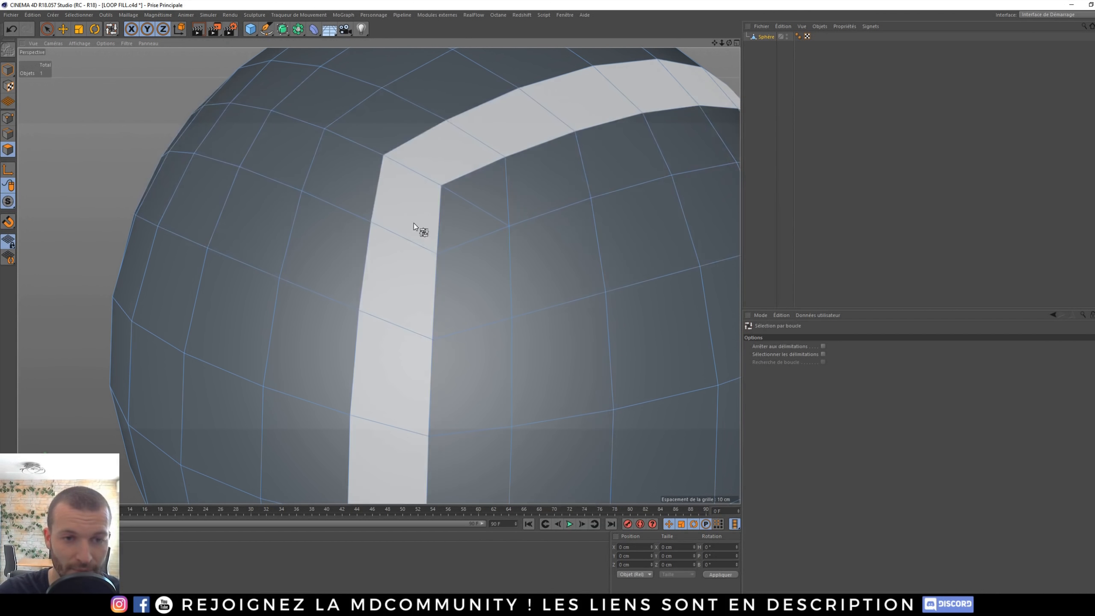
pyautogui.scroll(-1, 376, 207)
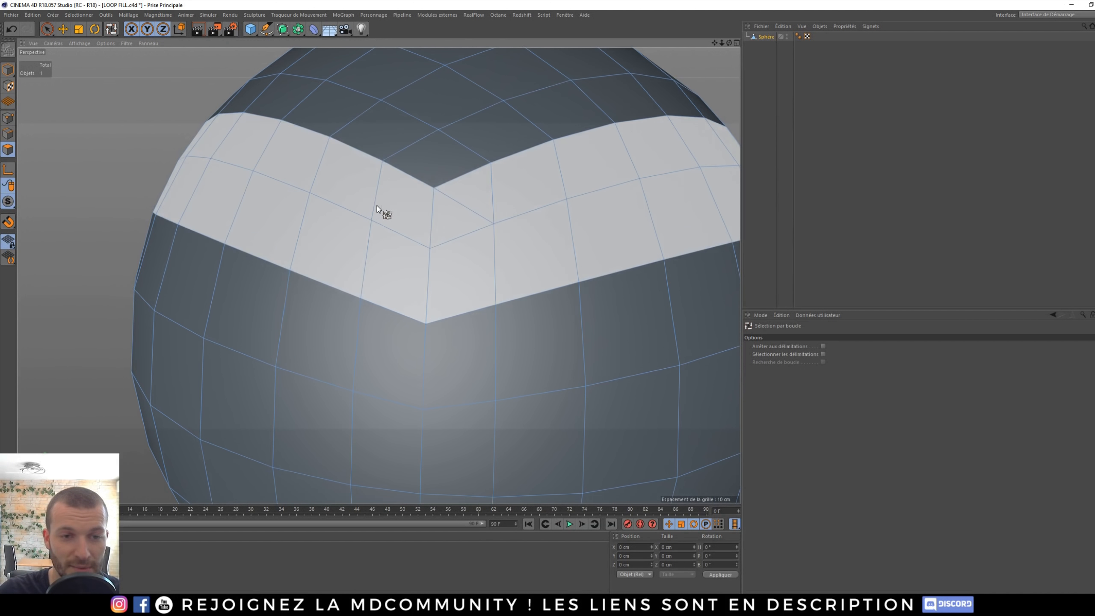
pyautogui.press('e')
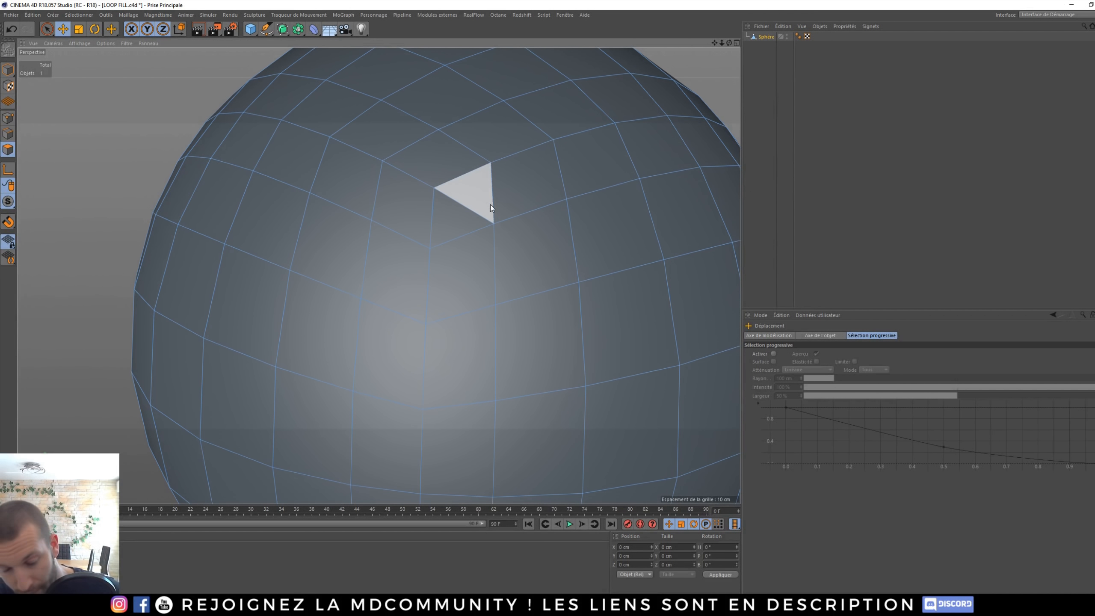
pyautogui.press('u')
pyautogui.press('l')
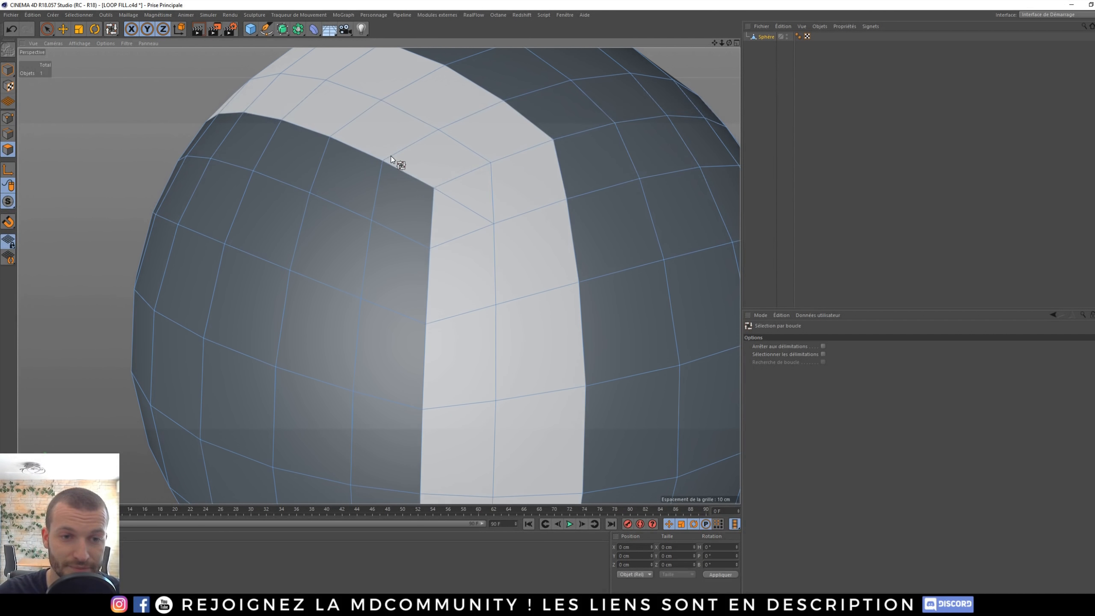
pyautogui.scroll(-5, 457, 275)
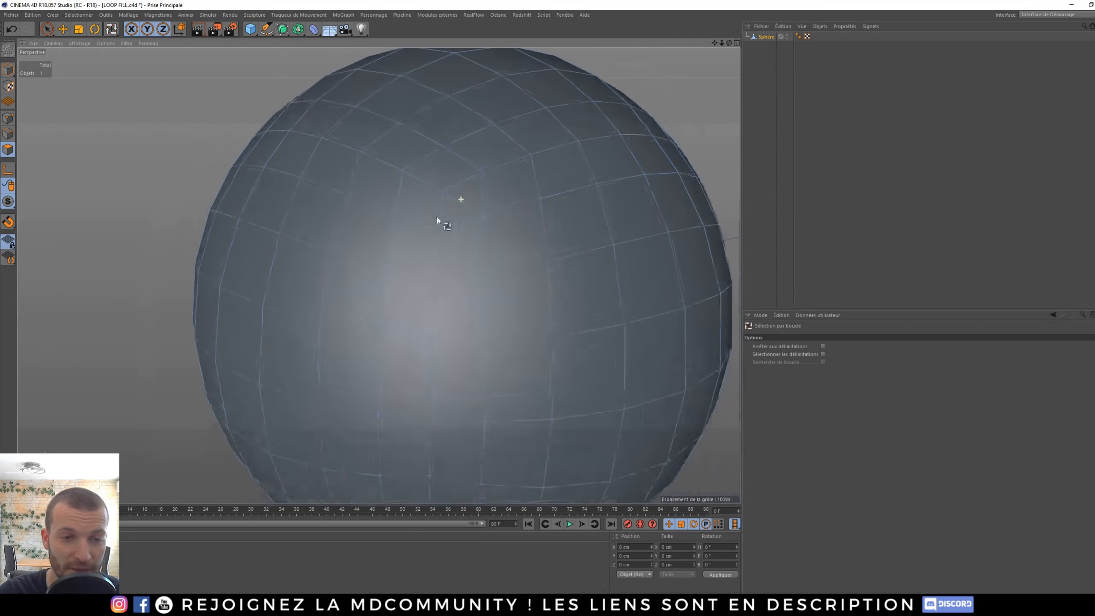
pyautogui.press('e')
pyautogui.hotkey('ctrl', 'z')
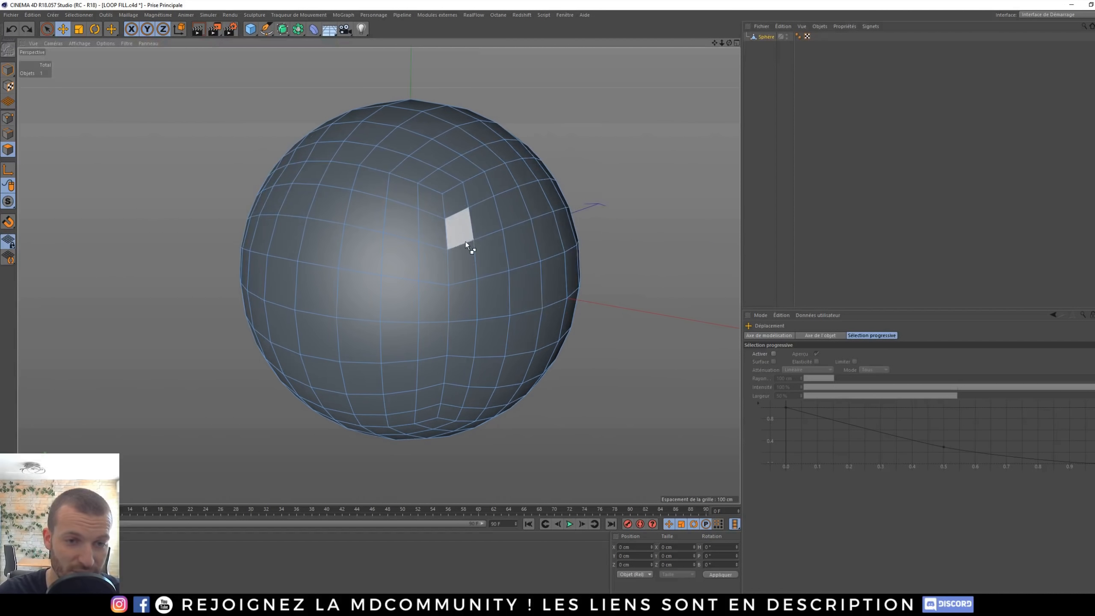
# - Select two horizontal polygon loops with Loop Selection, one above and one below the sphere's middle
pyautogui.keyDown('alt'); pyautogui.moveTo(359, 244); pyautogui.dragTo(389, 250, button='middle'); pyautogui.keyUp('alt')
pyautogui.keyDown('alt'); pyautogui.moveTo(389, 249); pyautogui.dragTo(399, 249); pyautogui.keyUp('alt')
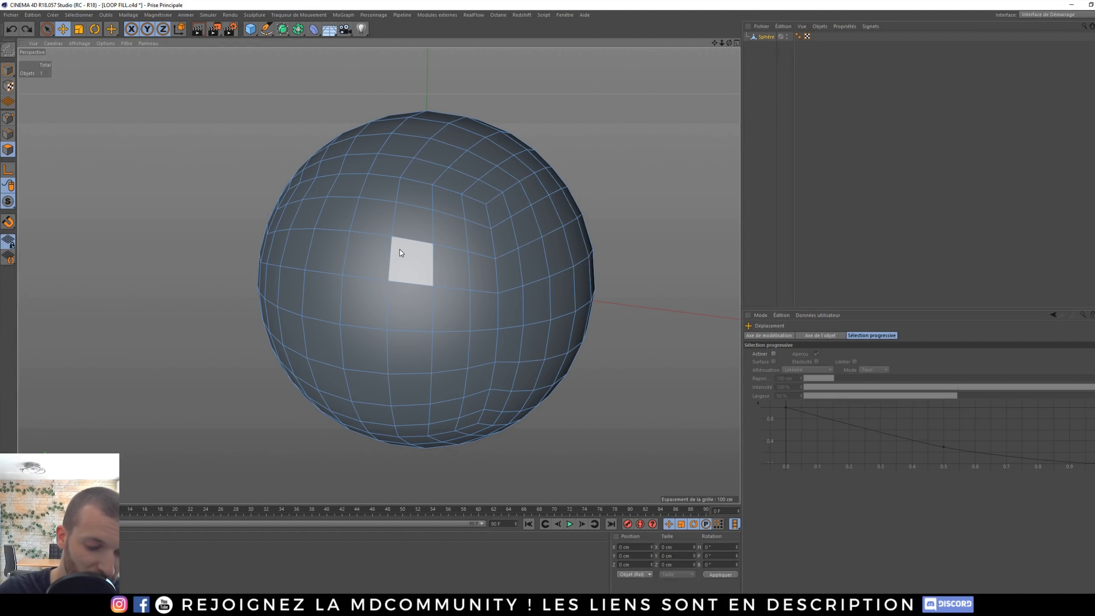
pyautogui.press('u')
pyautogui.press('l')
pyautogui.click(428, 230)
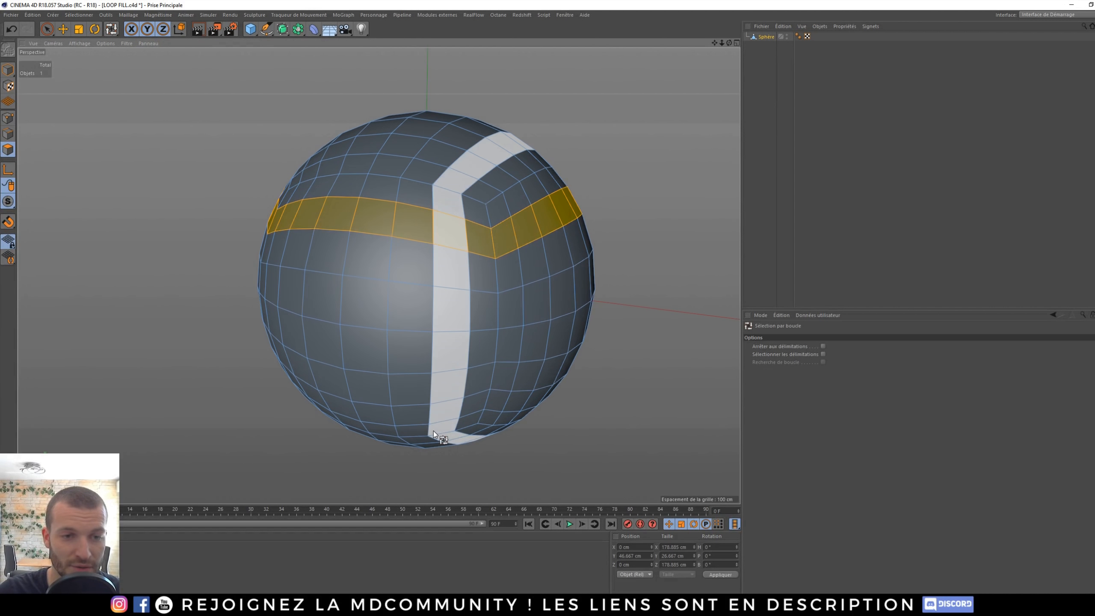
pyautogui.keyDown('alt'); pyautogui.moveTo(424, 419); pyautogui.dragTo(441, 385); pyautogui.keyUp('alt')
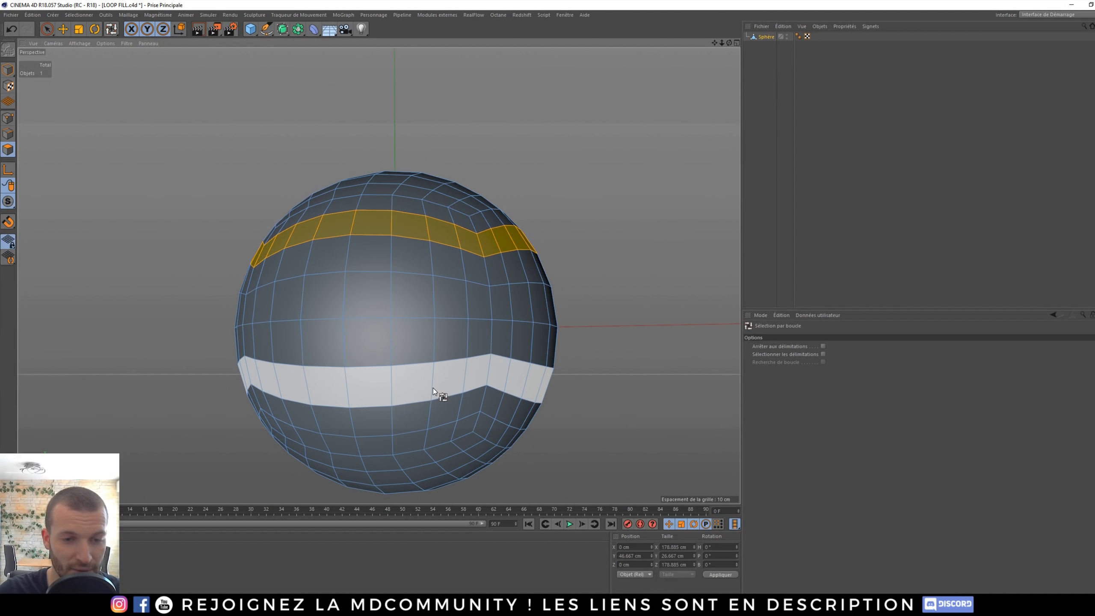
pyautogui.keyDown('shift'); pyautogui.click(433, 389); pyautogui.keyUp('shift')
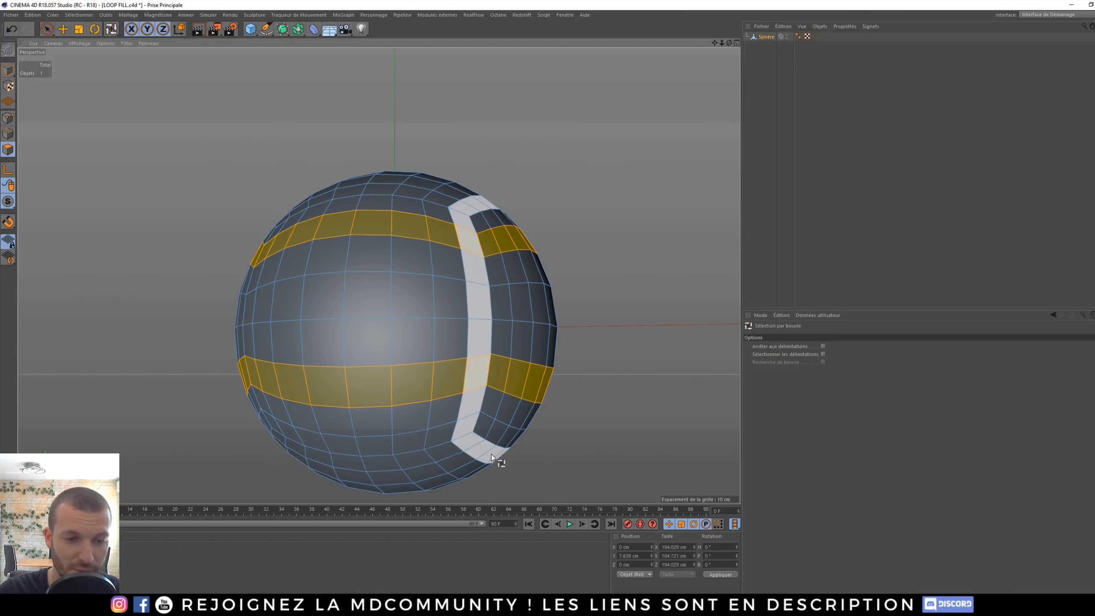
# - Add two vertical polygon loops to the selection, one on each side of the sphere's front
pyautogui.keyDown('shift'); pyautogui.click(457, 356); pyautogui.keyUp('shift')
pyautogui.keyDown('alt'); pyautogui.moveTo(457, 357); pyautogui.dragTo(310, 354); pyautogui.keyUp('alt')
pyautogui.keyDown('shift'); pyautogui.click(514, 370); pyautogui.keyUp('shift')
pyautogui.keyDown('shift'); pyautogui.click(524, 364); pyautogui.keyUp('shift')
pyautogui.hotkey('ctrl', 'z')
pyautogui.keyDown('shift'); pyautogui.click(443, 362); pyautogui.keyUp('shift')
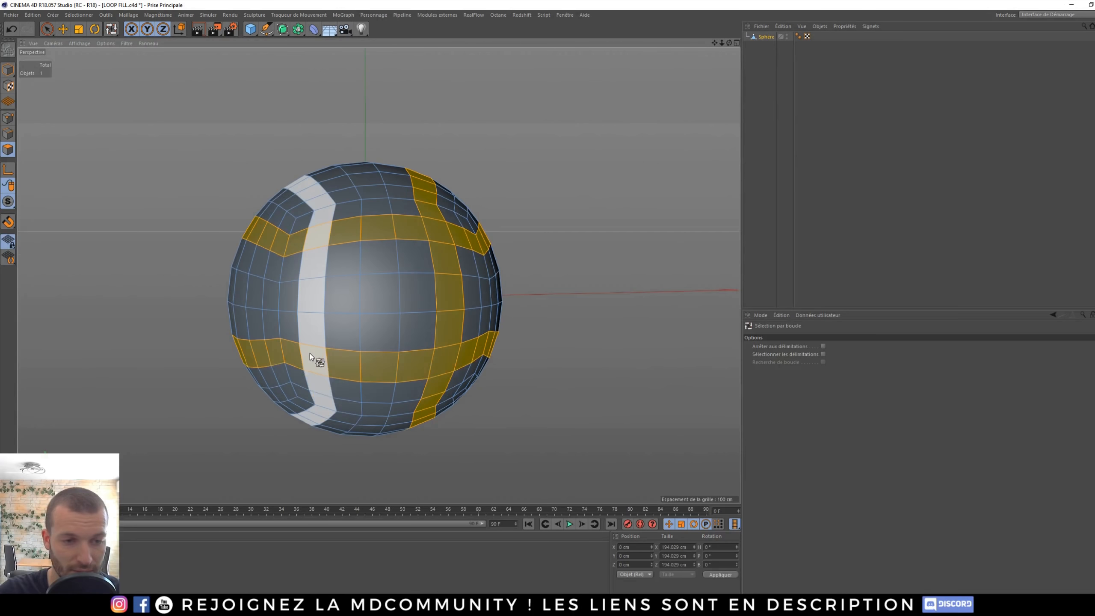
pyautogui.keyDown('shift'); pyautogui.click(309, 353); pyautogui.keyUp('shift')
# - Replace the right-hand vertical loop with the one a column further out, mirroring the left loop, and check the selection around the sphere
pyautogui.moveTo(388, 348)
pyautogui.keyDown('alt'); pyautogui.mouseDown()
pyautogui.moveTo(375, 352)
pyautogui.moveTo(388, 355)
pyautogui.mouseUp(); pyautogui.keyUp('alt')
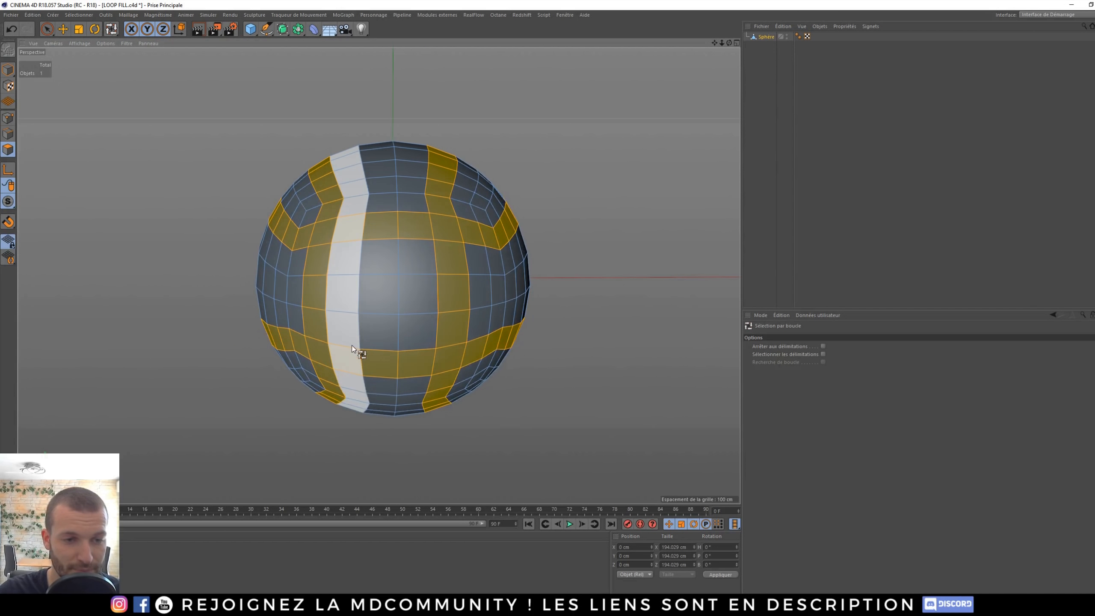
pyautogui.hotkey('ctrl', 'z')
pyautogui.hotkey('ctrl', 'z')
pyautogui.hotkey('ctrl', 'y')
pyautogui.hotkey('ctrl', 'y')
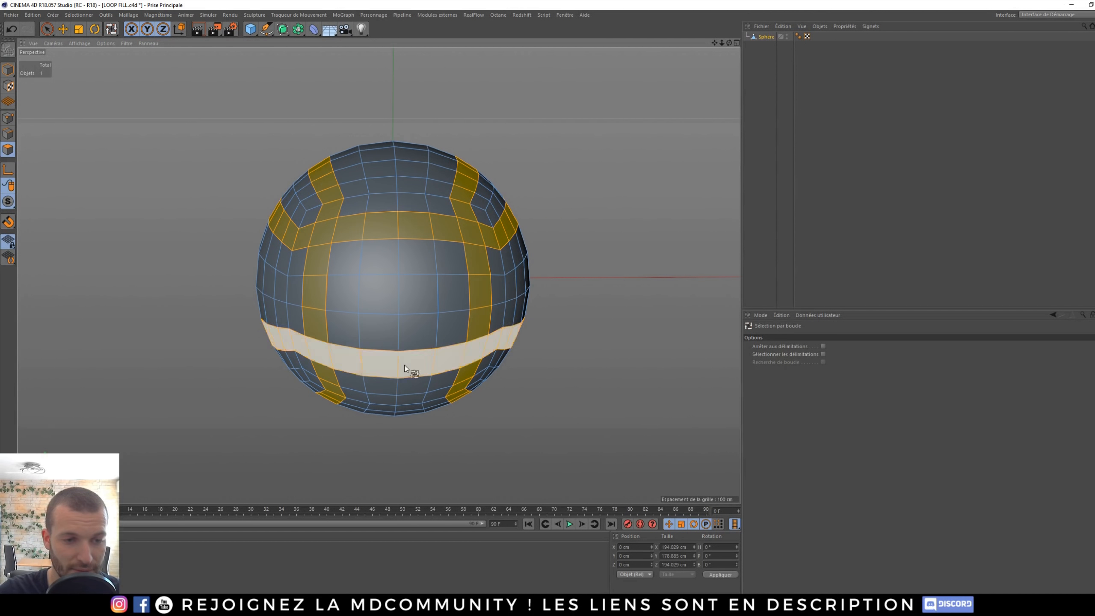
pyautogui.keyDown('alt'); pyautogui.moveTo(643, 383); pyautogui.dragTo(289, 280); pyautogui.keyUp('alt')
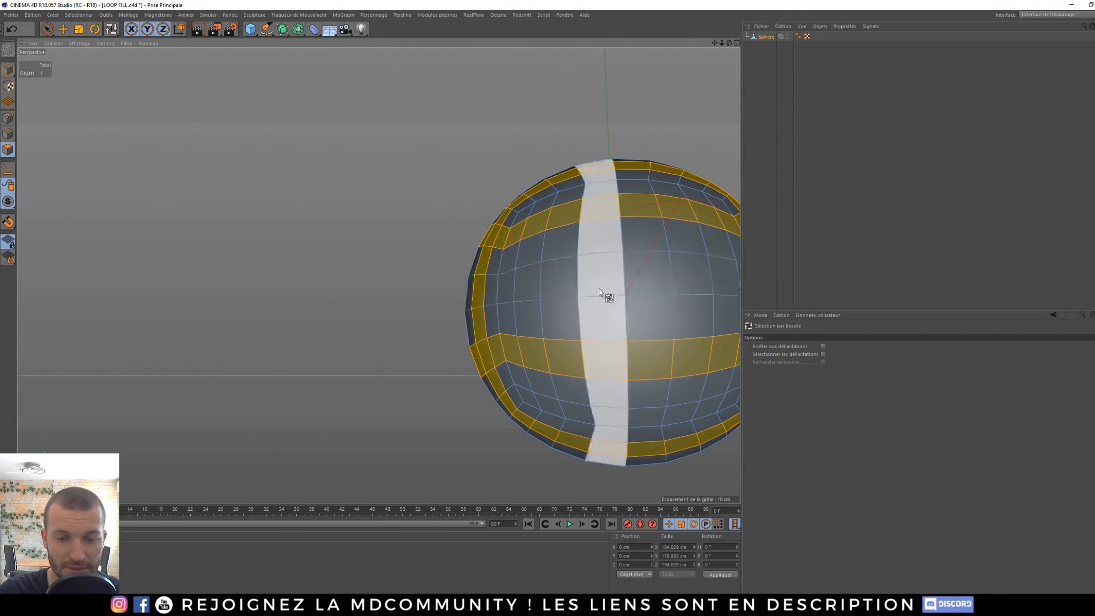
pyautogui.keyDown('alt'); pyautogui.moveTo(496, 294); pyautogui.dragTo(647, 325); pyautogui.keyUp('alt')
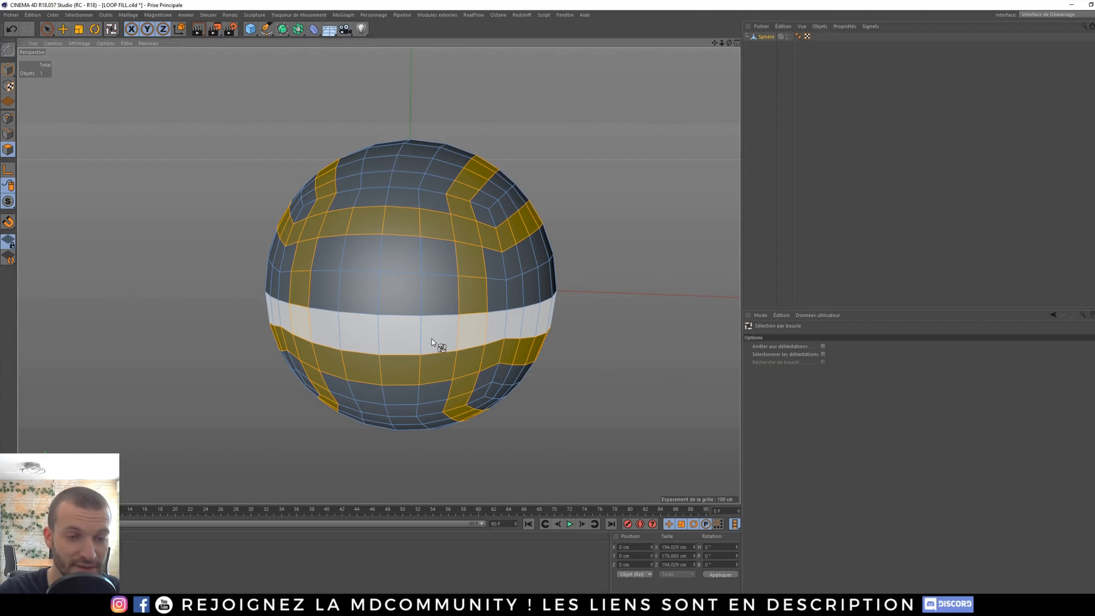
# - Activate the Fill Selection tool (Sélection de remplissage) and preview the polygon areas enclosed by the selected loops
pyautogui.press('e')
pyautogui.keyDown('alt'); pyautogui.moveTo(433, 298); pyautogui.dragTo(345, 258); pyautogui.keyUp('alt')
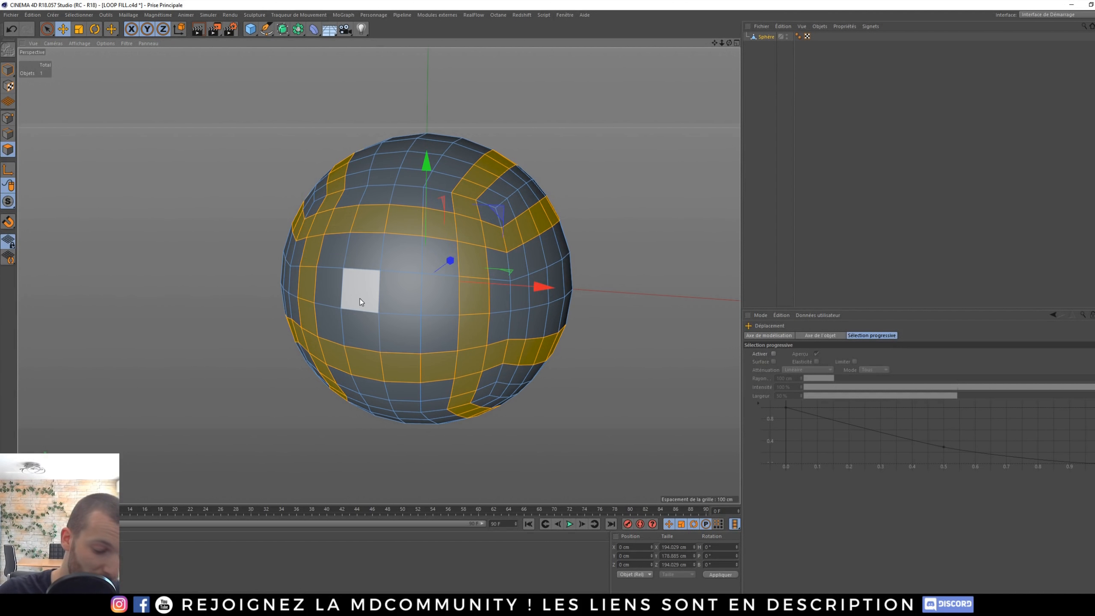
pyautogui.click(78, 15)
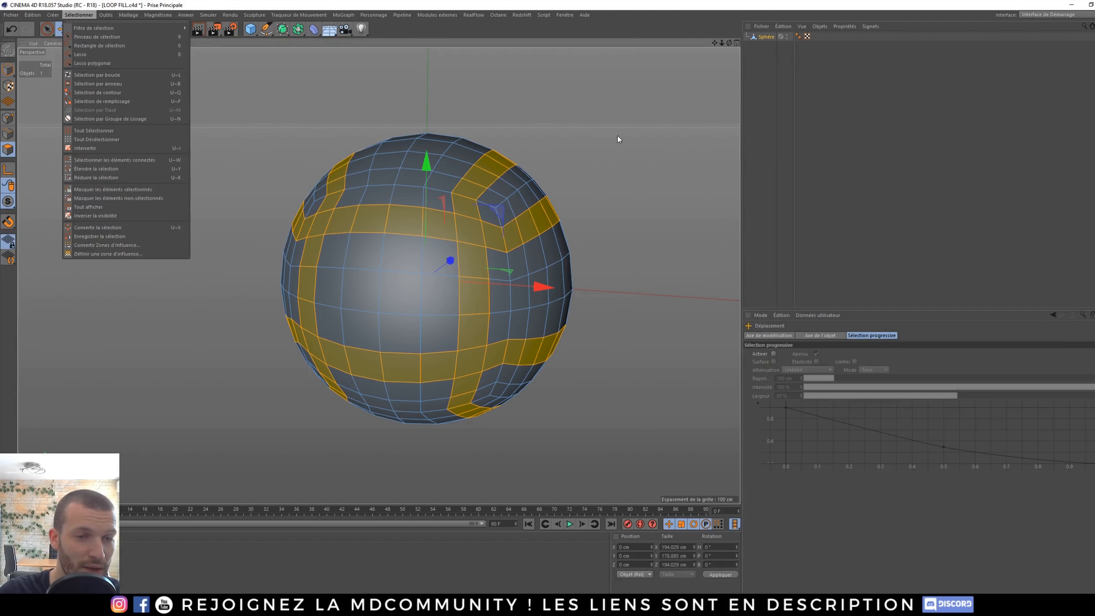
pyautogui.click(765, 231)
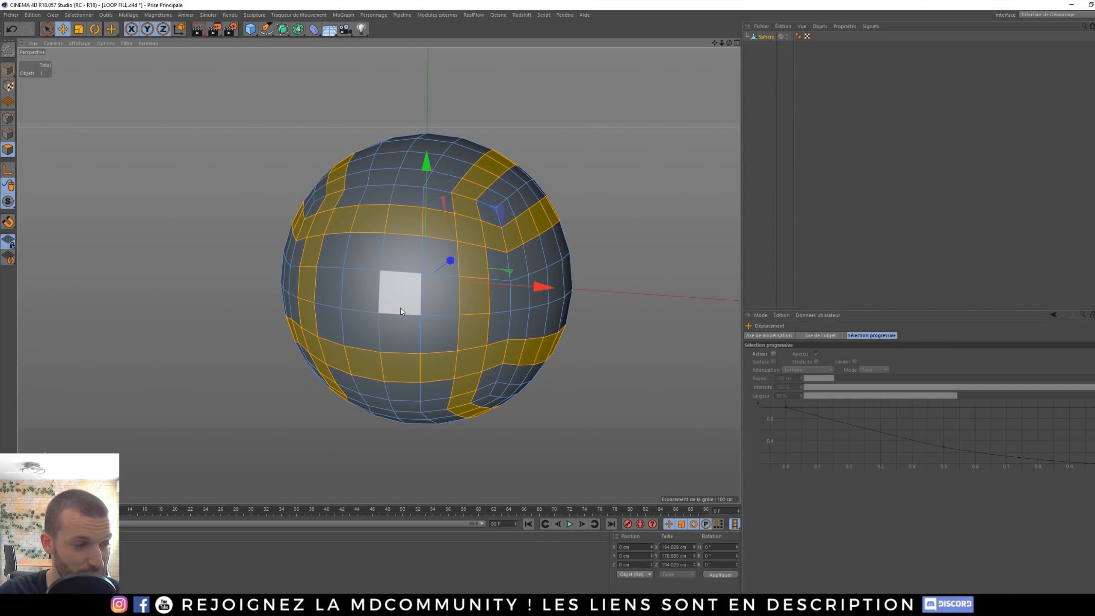
pyautogui.rightClick(341, 245)
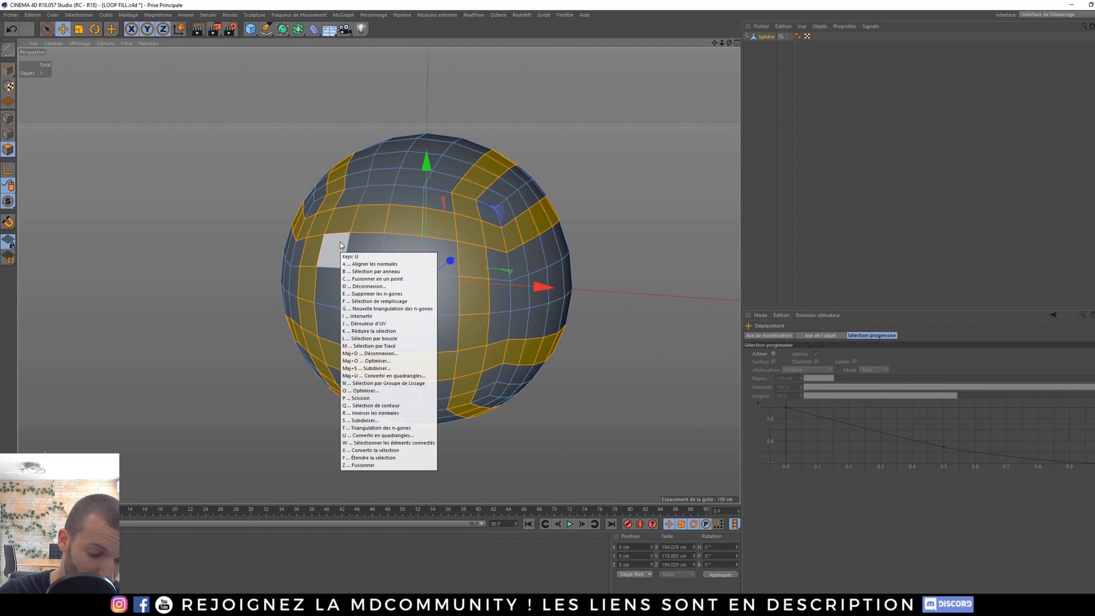
pyautogui.click(380, 280)
pyautogui.keyDown('alt'); pyautogui.moveTo(539, 298); pyautogui.dragTo(492, 281); pyautogui.keyUp('alt')
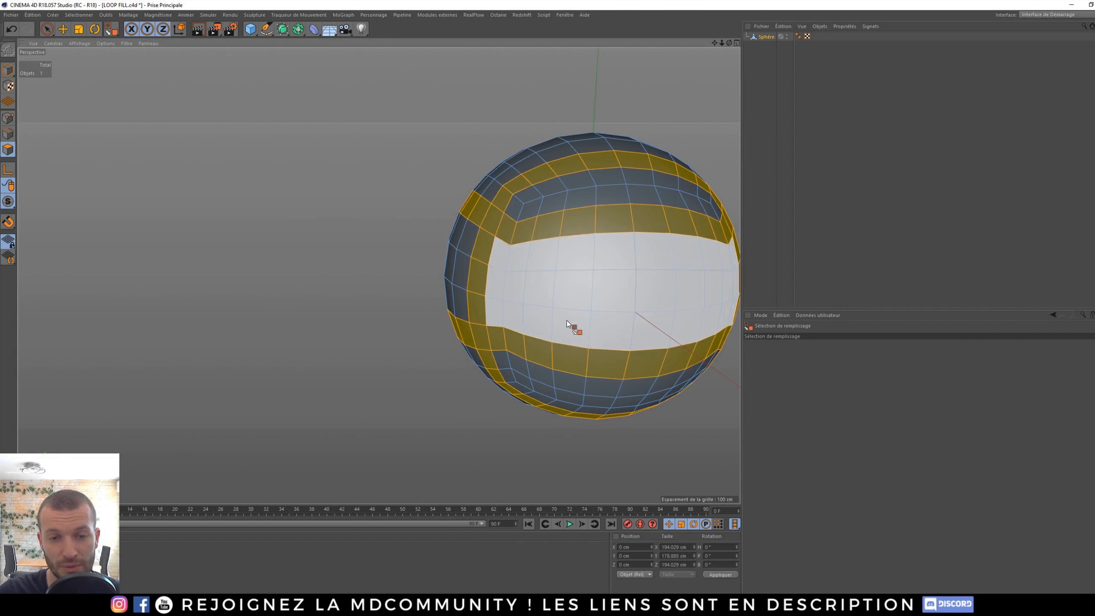
# - Try to fill-select and delete the left-hand side panel enclosed by the loops, then undo back to the loop selection
pyautogui.keyDown('alt'); pyautogui.moveTo(445, 366); pyautogui.dragTo(474, 317); pyautogui.keyUp('alt')
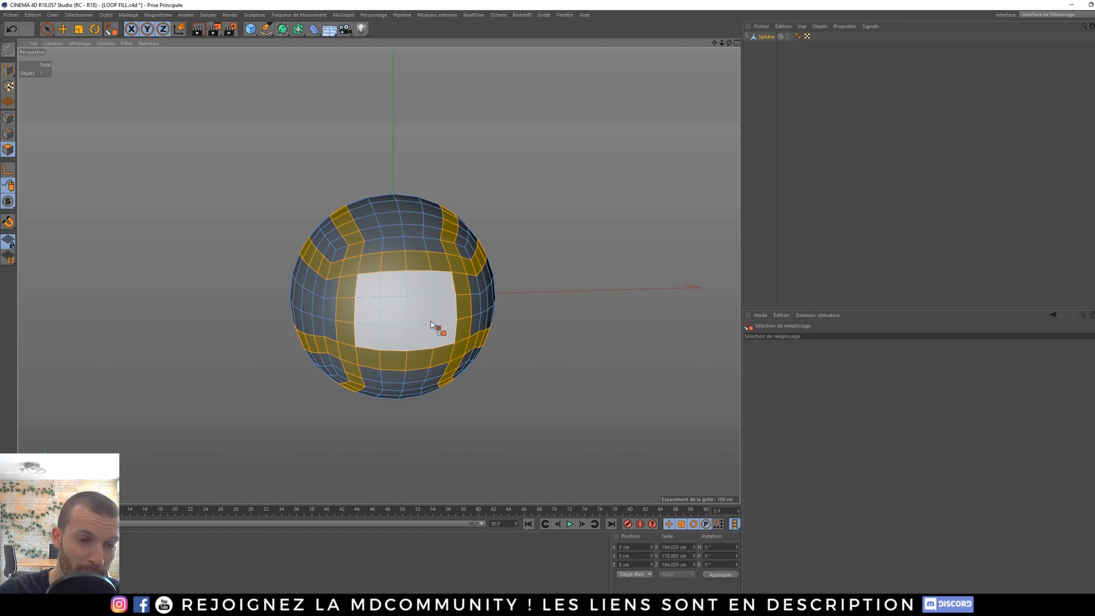
pyautogui.keyDown('alt'); pyautogui.moveTo(413, 322); pyautogui.dragTo(385, 323); pyautogui.keyUp('alt')
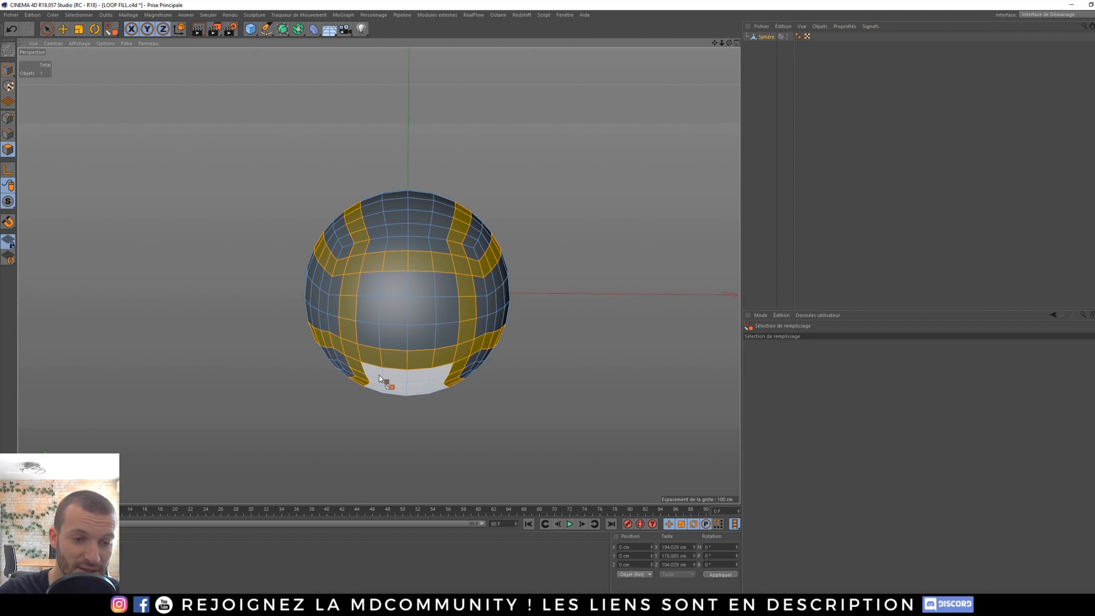
pyautogui.keyDown('alt'); pyautogui.moveTo(364, 294); pyautogui.dragTo(343, 290); pyautogui.keyUp('alt')
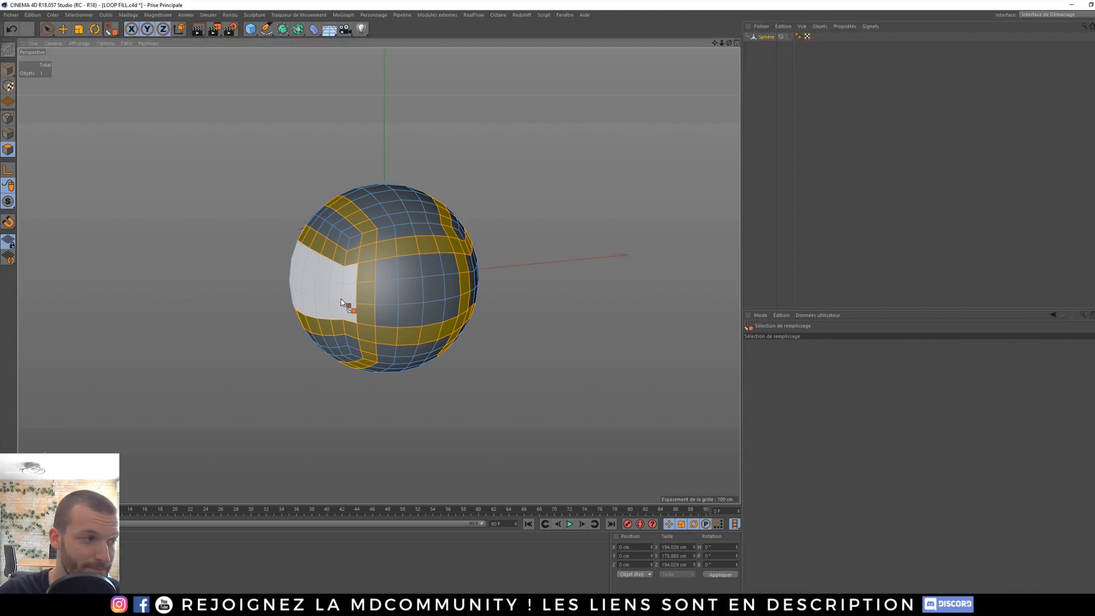
pyautogui.click(341, 300)
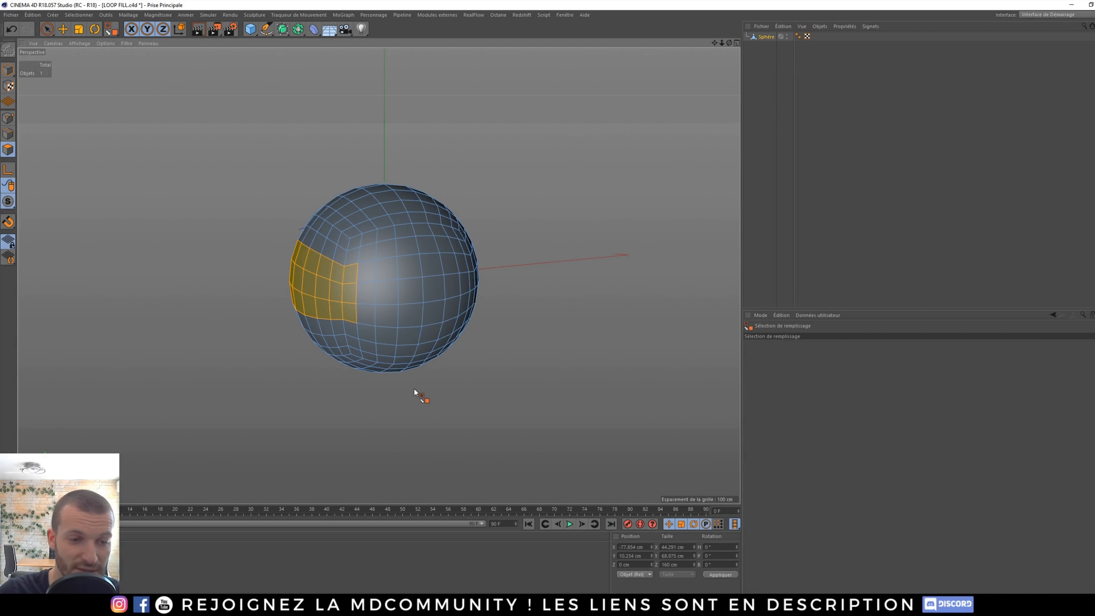
pyautogui.press('Delete')
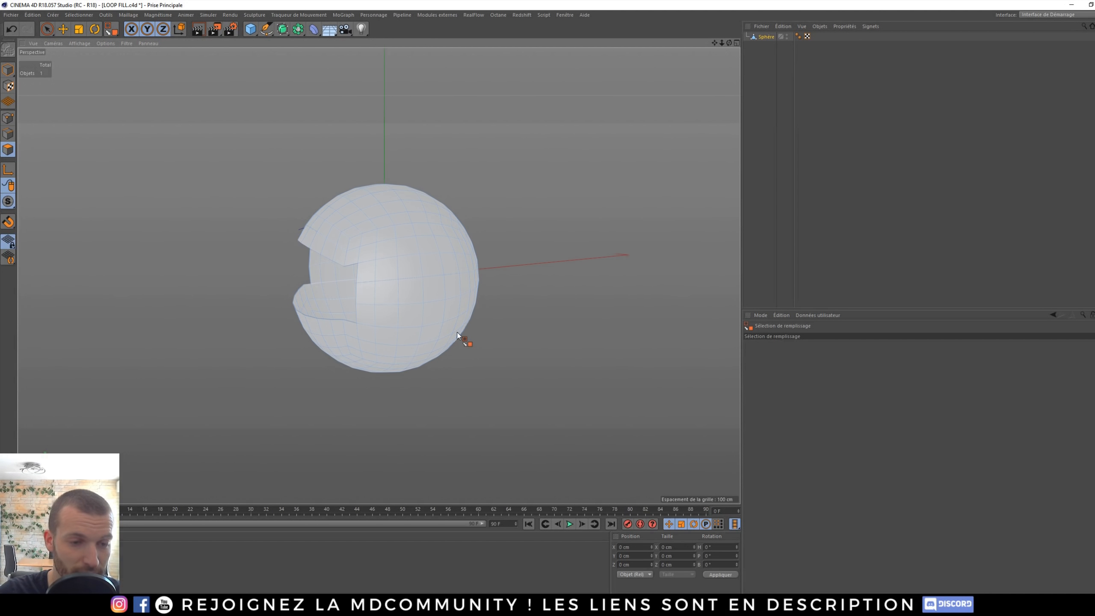
pyautogui.hotkey('ctrl', 'z')
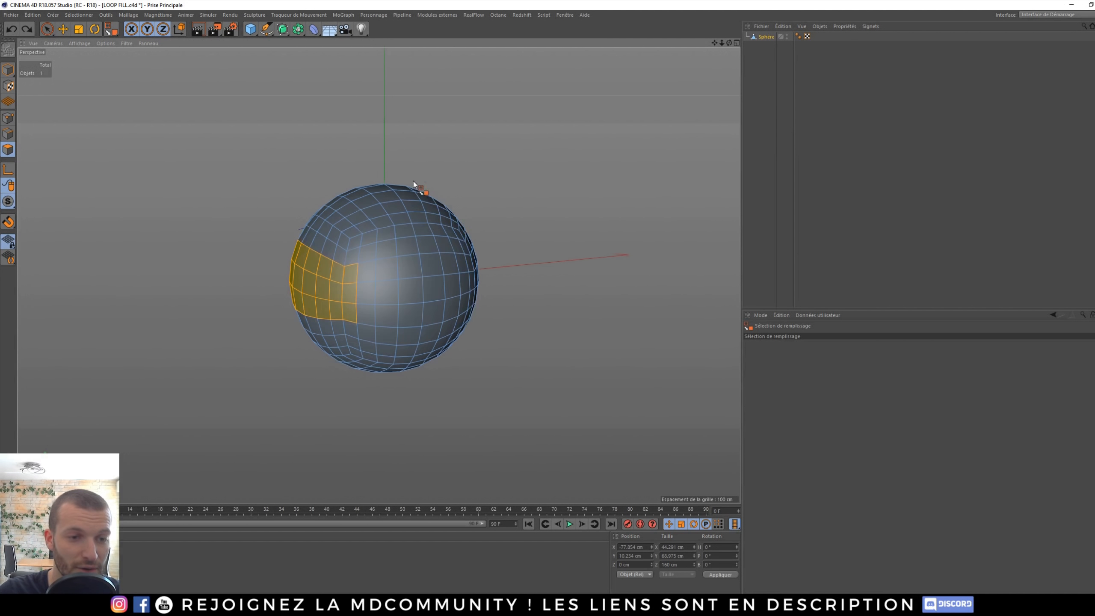
pyautogui.hotkey('ctrl', 'z')
# - Store the loop selection as a polygon selection tag, and fill-select and delete the left-hand side panel between the loops
pyautogui.click(78, 15)
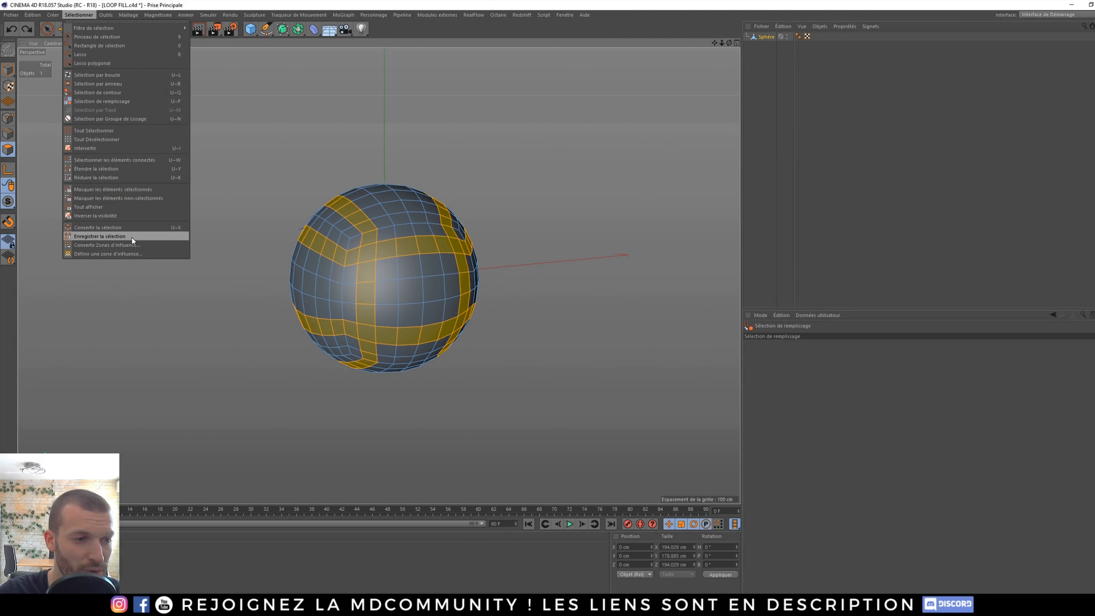
pyautogui.click(132, 238)
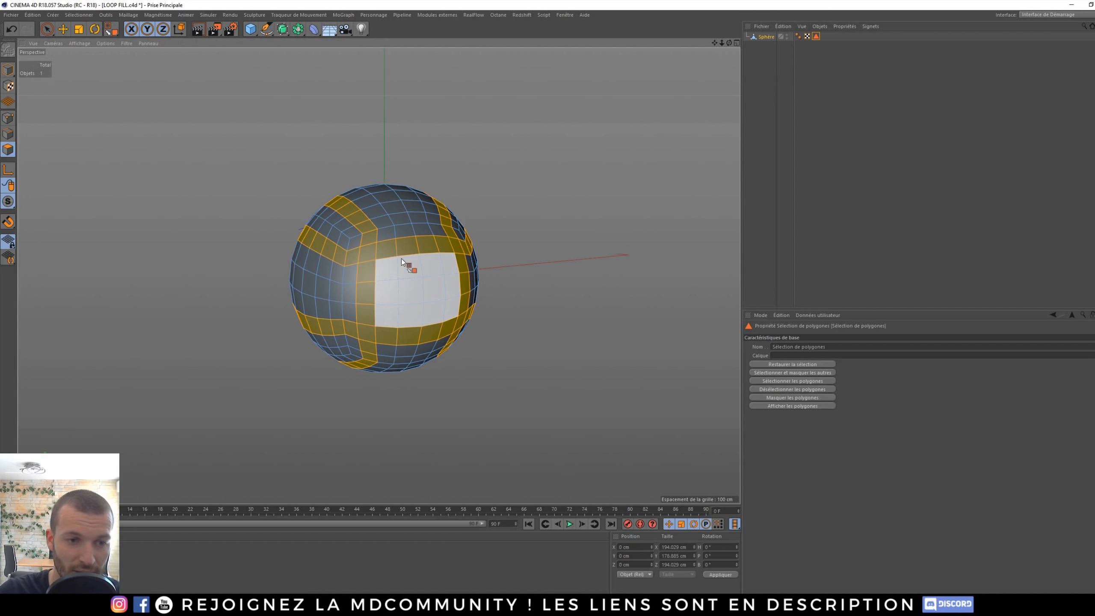
pyautogui.click(307, 283)
pyautogui.press('Delete')
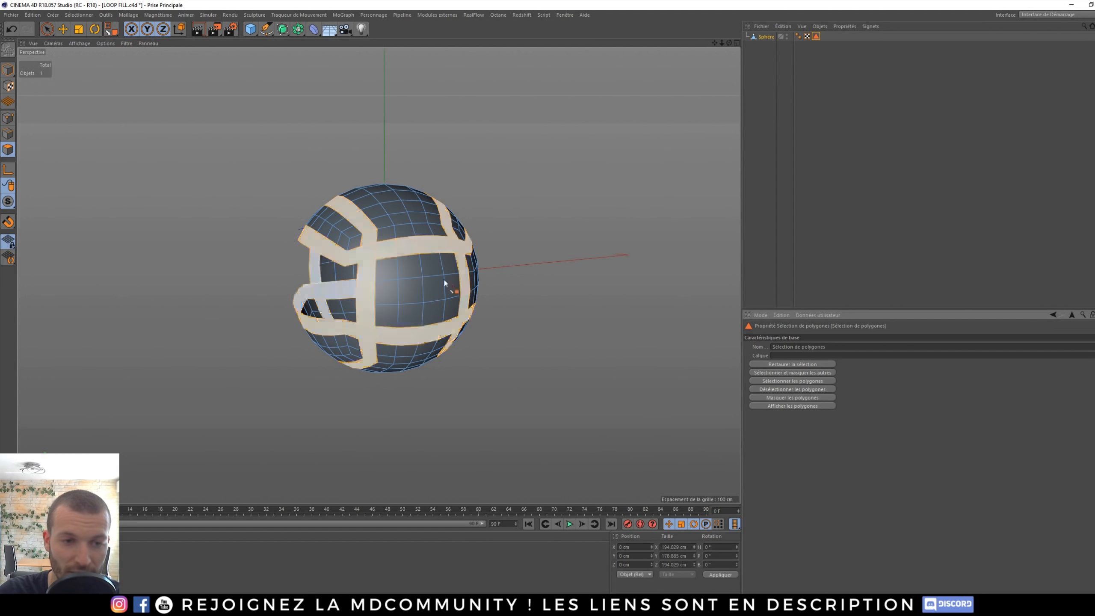
# - Fill-select and delete the three remaining panels between the horizontal loops, restoring the loop selection from its tag for the last one
pyautogui.click(424, 287)
pyautogui.press('Delete')
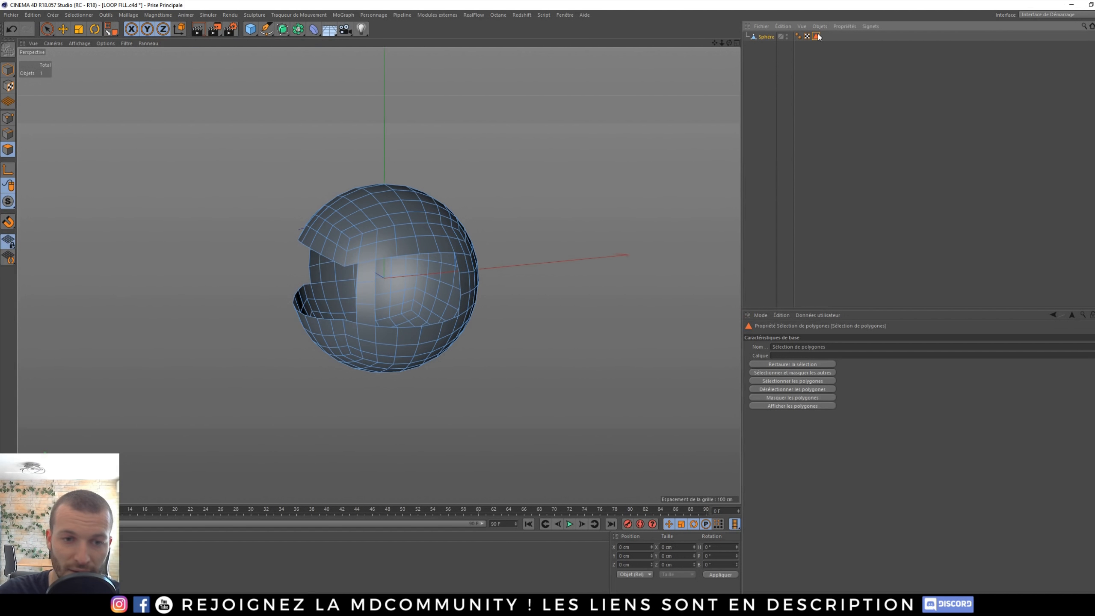
pyautogui.click(430, 276)
pyautogui.press('Delete')
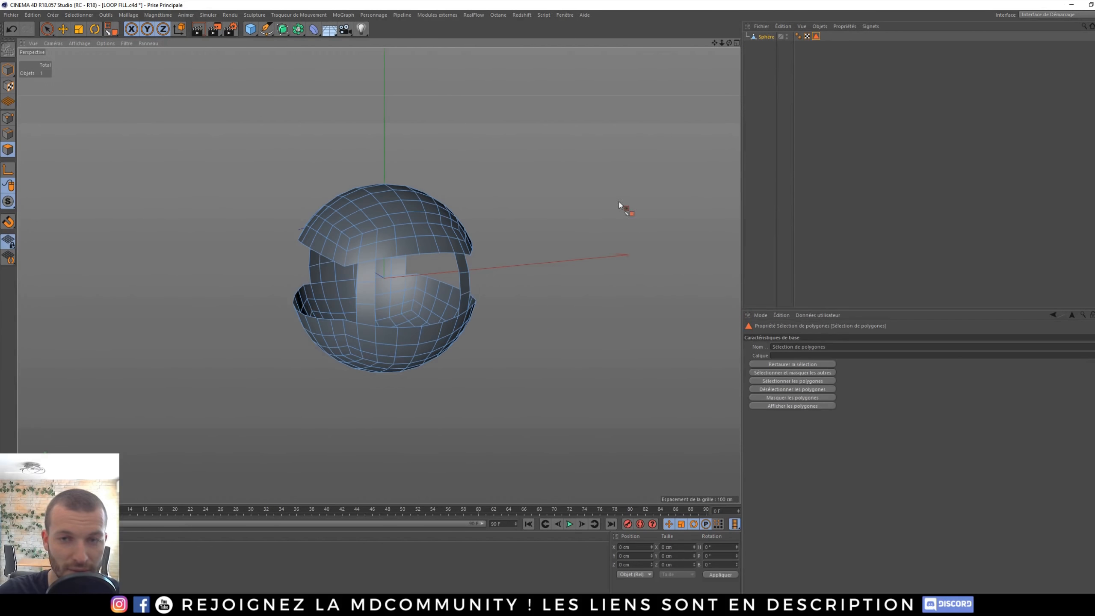
pyautogui.doubleClick(817, 38)
pyautogui.keyDown('alt'); pyautogui.moveTo(440, 284); pyautogui.dragTo(394, 283); pyautogui.keyUp('alt')
pyautogui.click(426, 281)
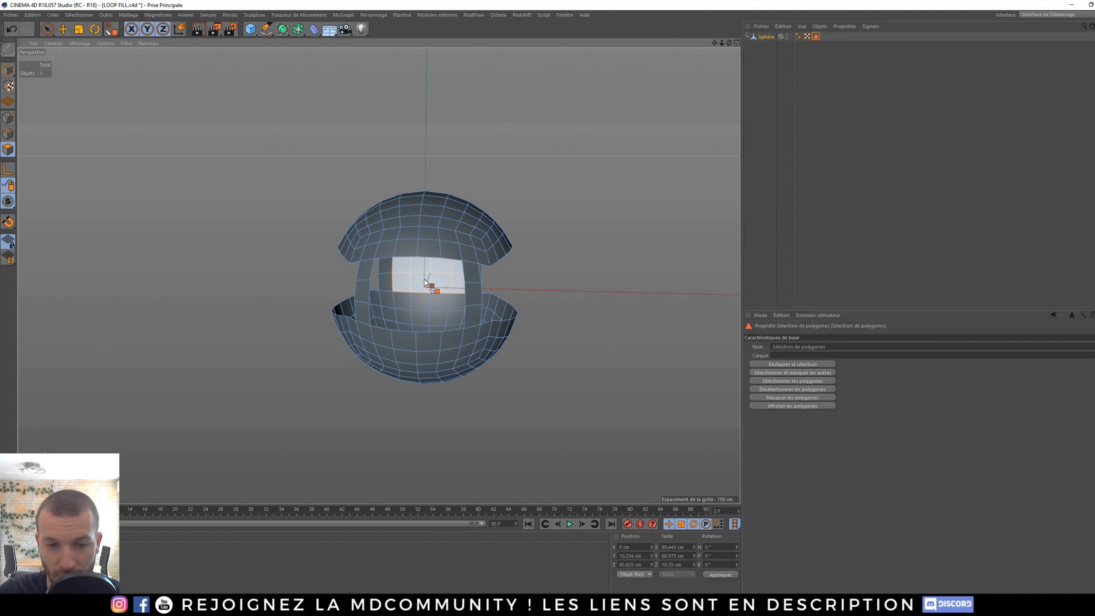
pyautogui.press('Delete')
pyautogui.keyDown('alt'); pyautogui.moveTo(469, 338); pyautogui.dragTo(402, 328); pyautogui.keyUp('alt')
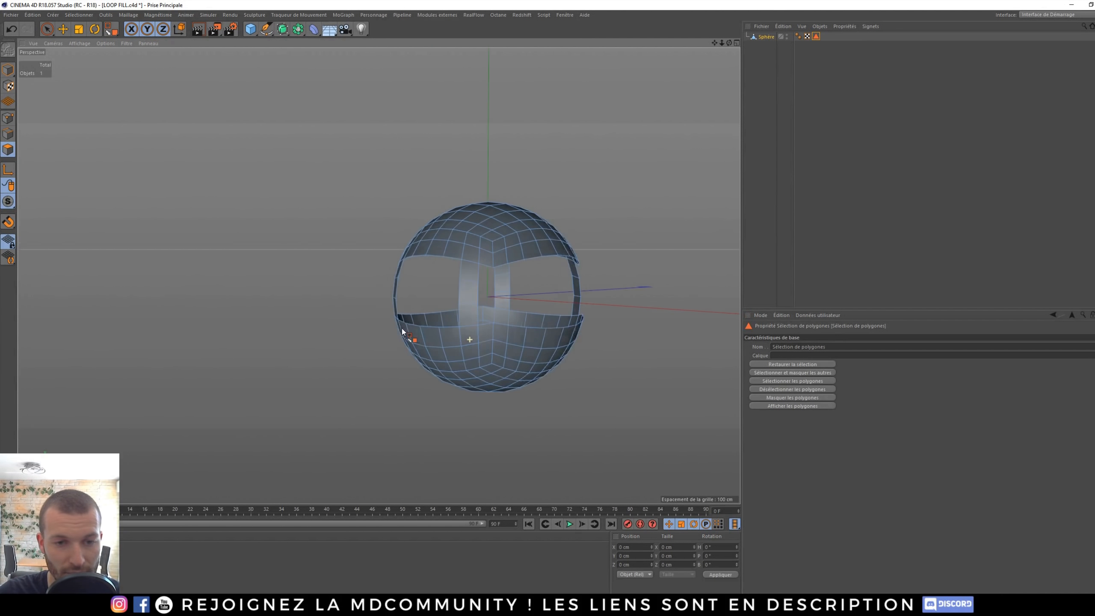
# - Examine the opened sphere from several sides, reselect it and preview Fill Selection on the whole mesh
pyautogui.click(789, 236)
pyautogui.keyDown('alt'); pyautogui.moveTo(509, 281); pyautogui.dragTo(426, 352); pyautogui.keyUp('alt')
pyautogui.keyDown('alt'); pyautogui.moveTo(374, 212); pyautogui.dragTo(434, 345); pyautogui.keyUp('alt')
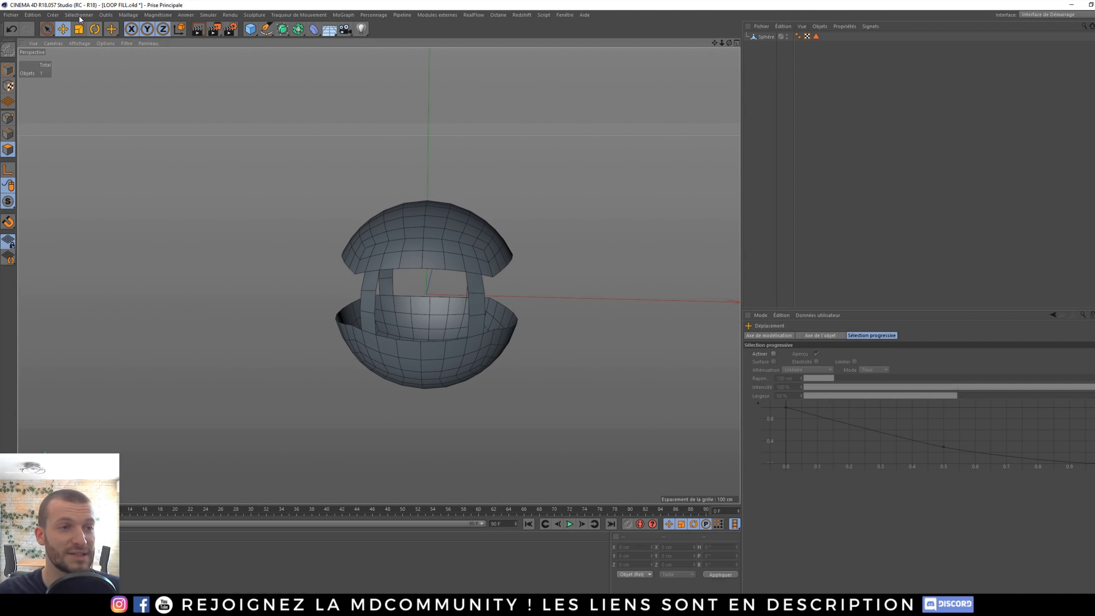
pyautogui.keyDown('alt'); pyautogui.moveTo(439, 243); pyautogui.dragTo(696, 180); pyautogui.keyUp('alt')
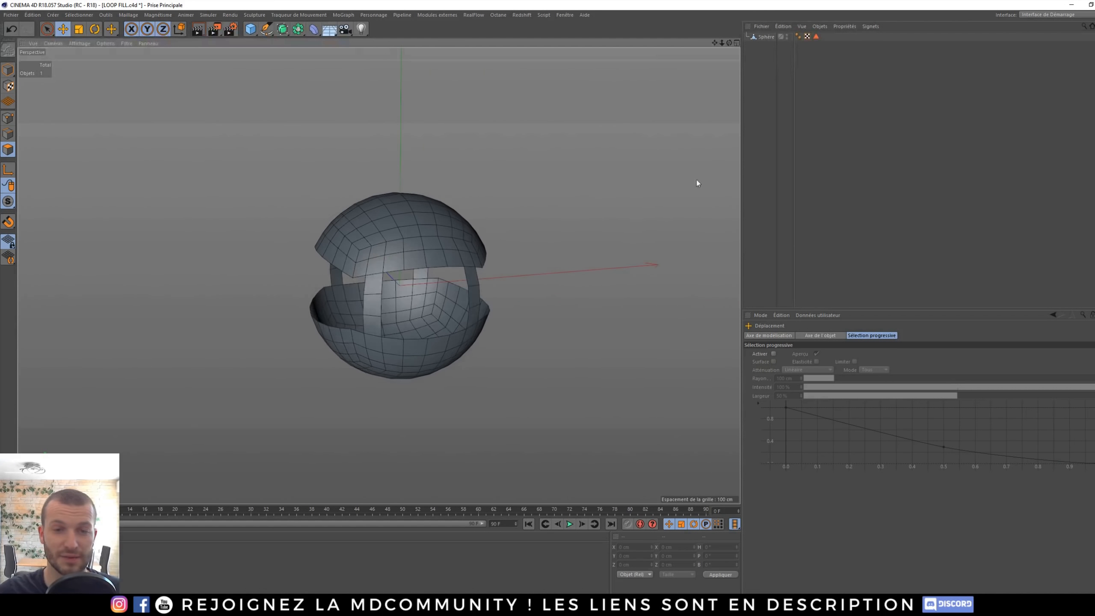
pyautogui.click(768, 38)
pyautogui.scroll(3, 422, 278)
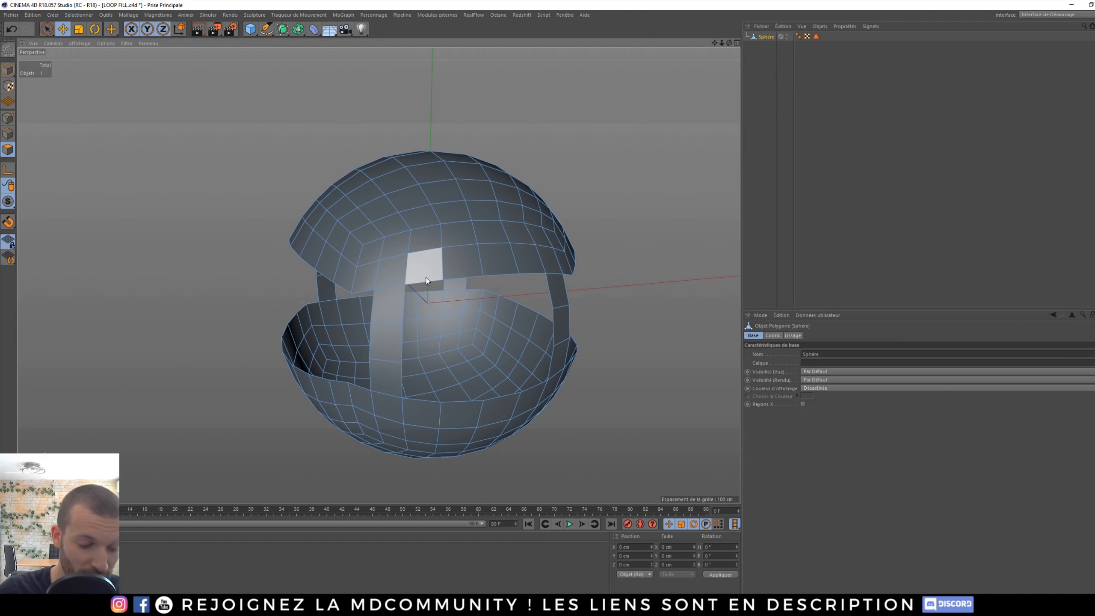
pyautogui.press('u')
pyautogui.press('f')
pyautogui.keyDown('alt'); pyautogui.moveTo(410, 246); pyautogui.dragTo(428, 232); pyautogui.keyUp('alt')
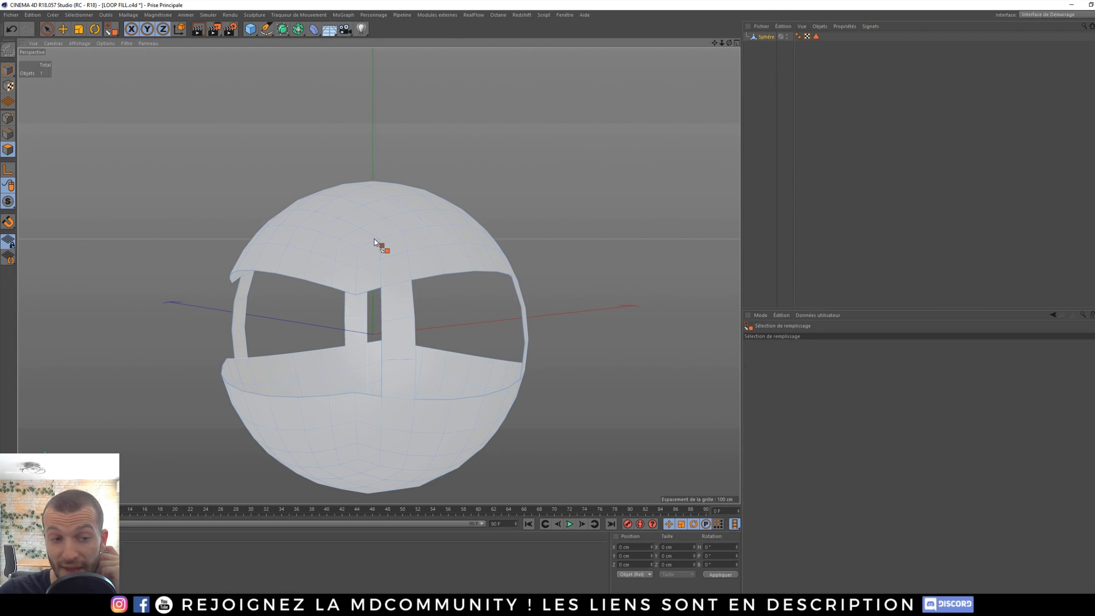
# - Select a single polygon on the upper cap above the front strip and try Fill Selection around it
pyautogui.press('e')
pyautogui.scroll(3, 379, 244)
pyautogui.click(410, 254)
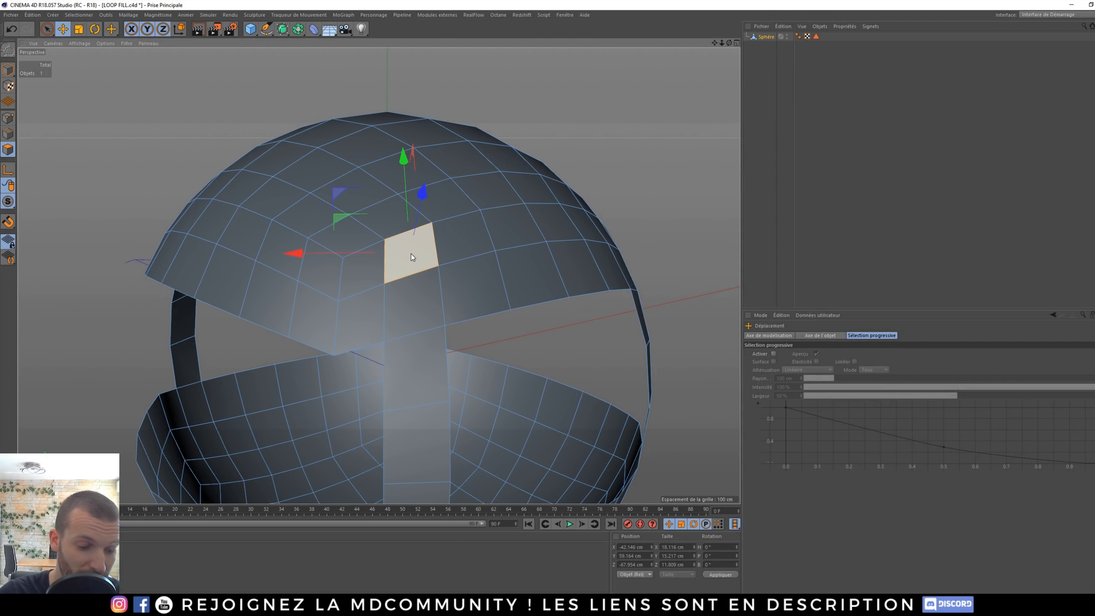
pyautogui.press('u')
pyautogui.press('f')
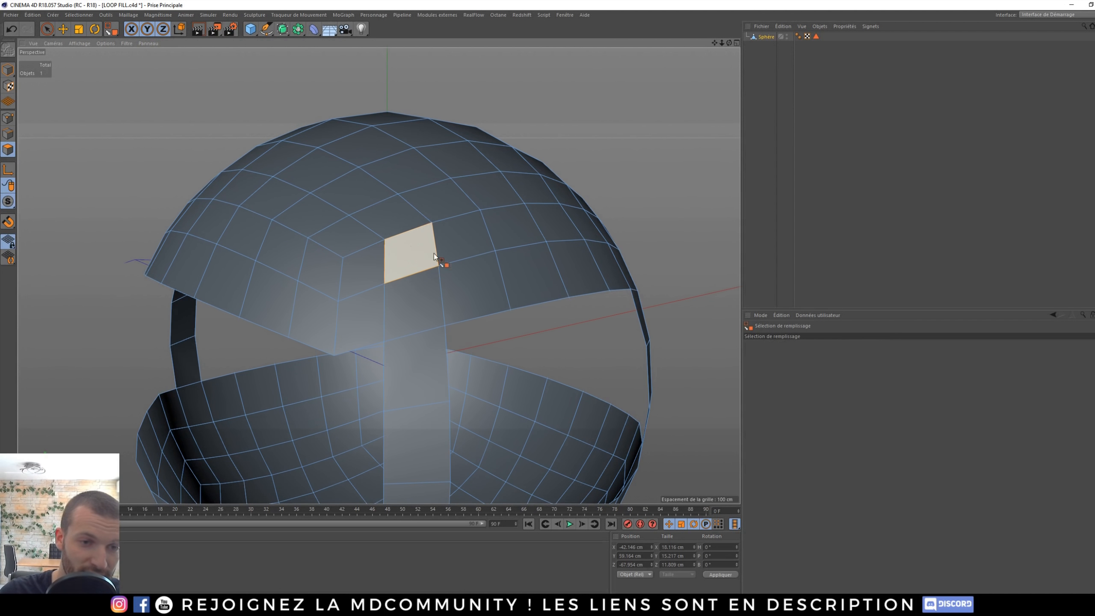
pyautogui.press('e')
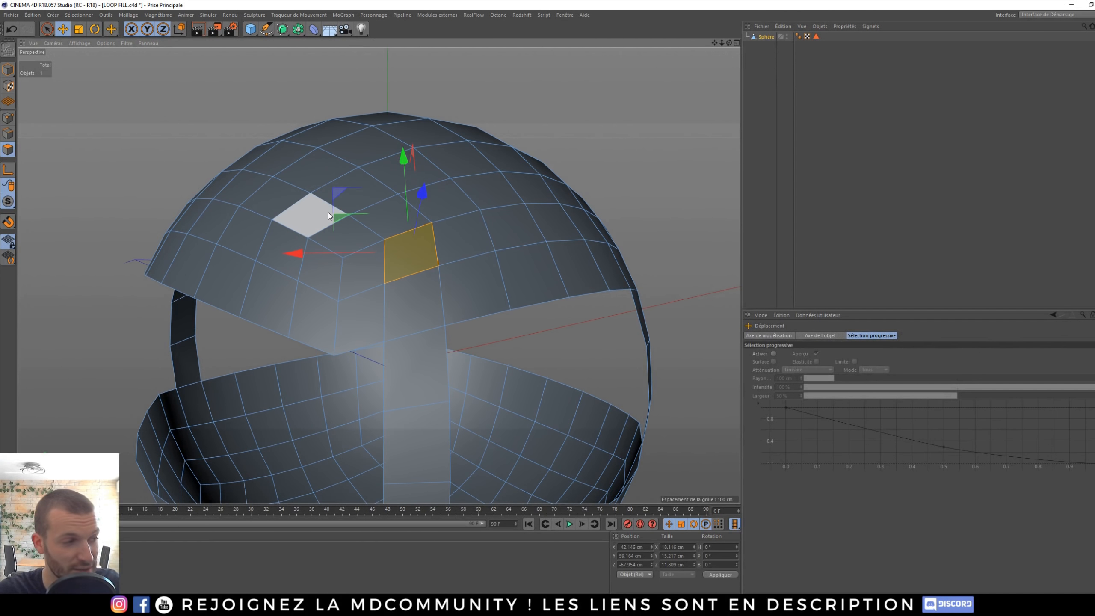
# - Try deleting the middle polygon of each vertical strip, preview Fill Selection on the separated halves, and undo the deletion
pyautogui.keyDown('alt'); pyautogui.moveTo(330, 212); pyautogui.dragTo(361, 344); pyautogui.keyUp('alt')
pyautogui.keyDown('shift'); pyautogui.click(361, 345); pyautogui.keyUp('shift')
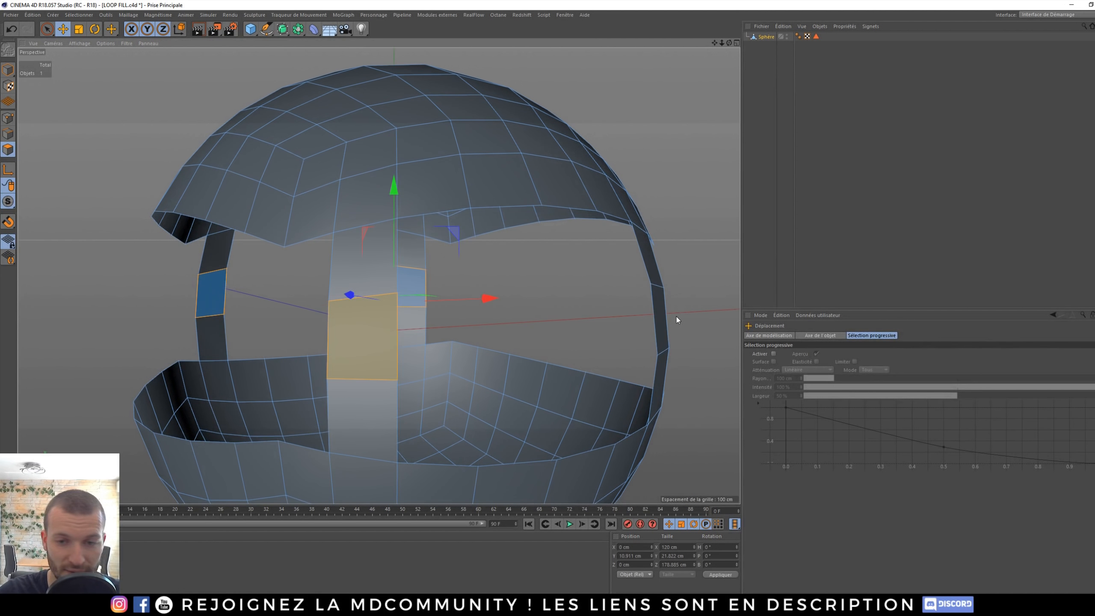
pyautogui.press('Delete')
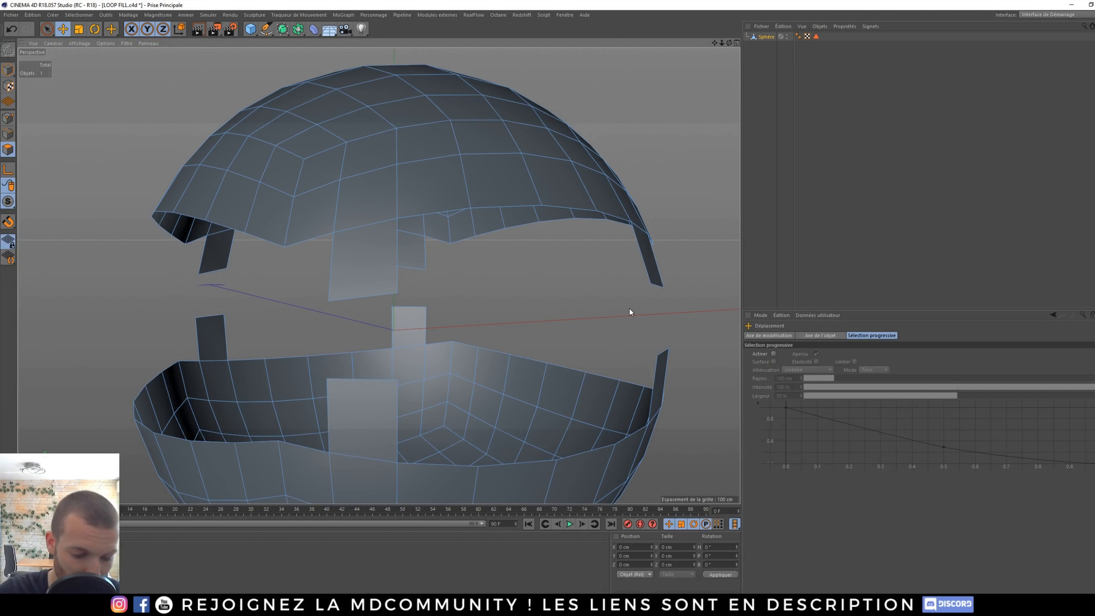
pyautogui.press('u')
pyautogui.press('f')
pyautogui.keyDown('alt'); pyautogui.moveTo(387, 187); pyautogui.dragTo(314, 221, button='right'); pyautogui.keyUp('alt')
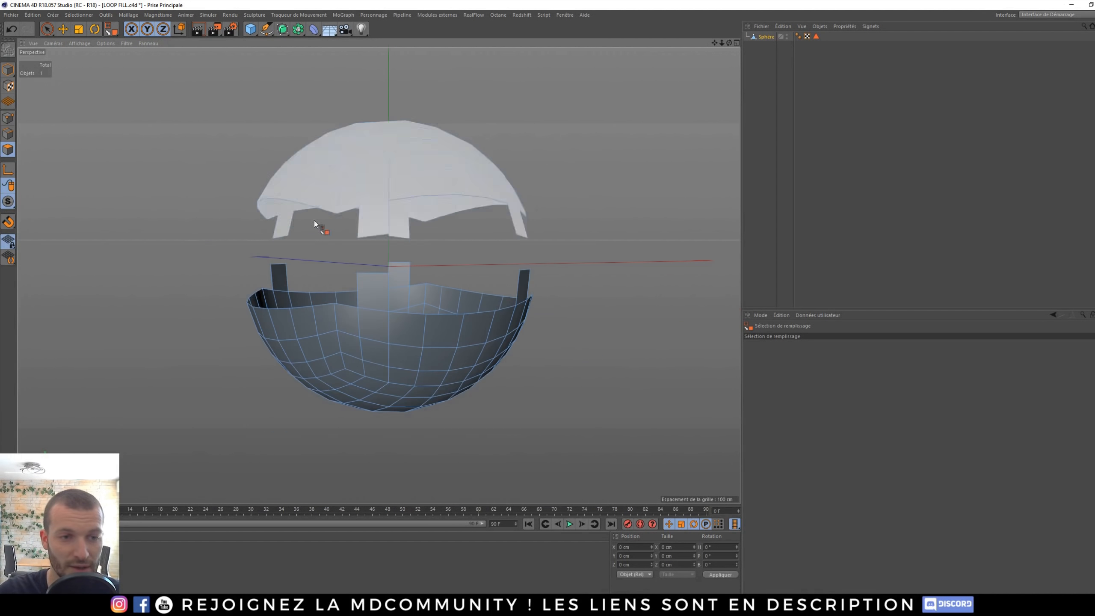
pyautogui.keyDown('alt'); pyautogui.moveTo(381, 350); pyautogui.dragTo(385, 354); pyautogui.keyUp('alt')
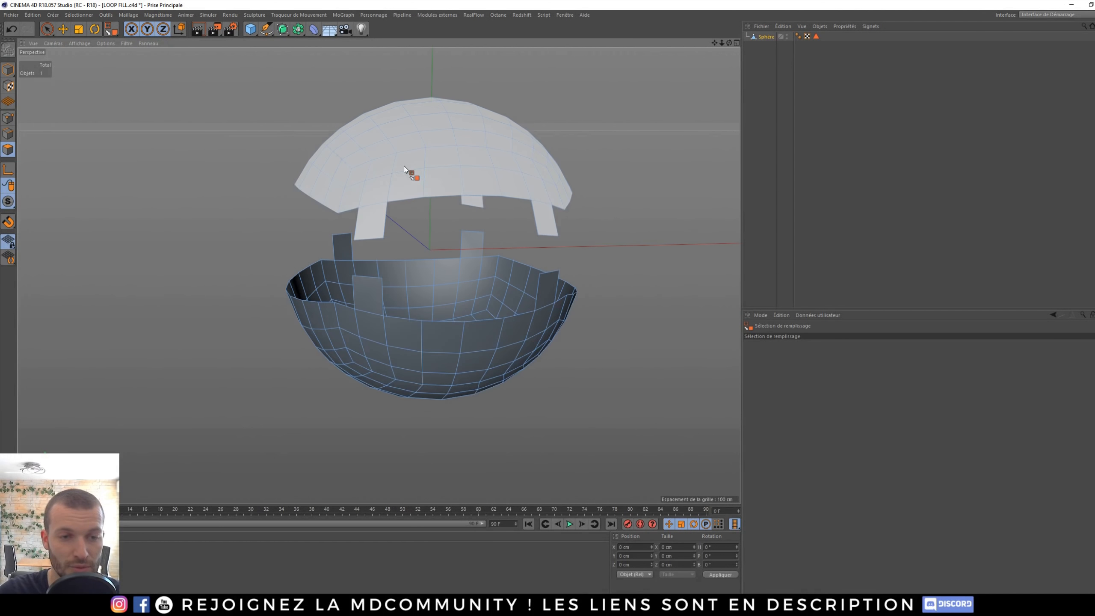
pyautogui.hotkey('ctrl', 'z')
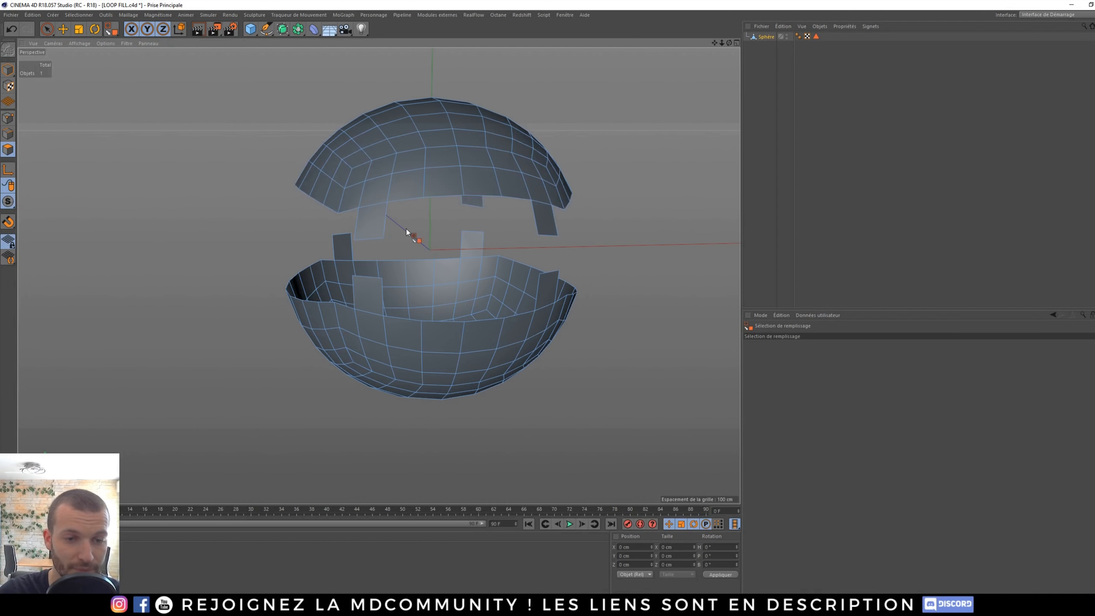
# - Select the middle polygon of all four vertical strips and preview with Fill Selection the half they close off
pyautogui.press('e')
pyautogui.keyDown('alt'); pyautogui.moveTo(477, 314); pyautogui.dragTo(427, 312); pyautogui.keyUp('alt')
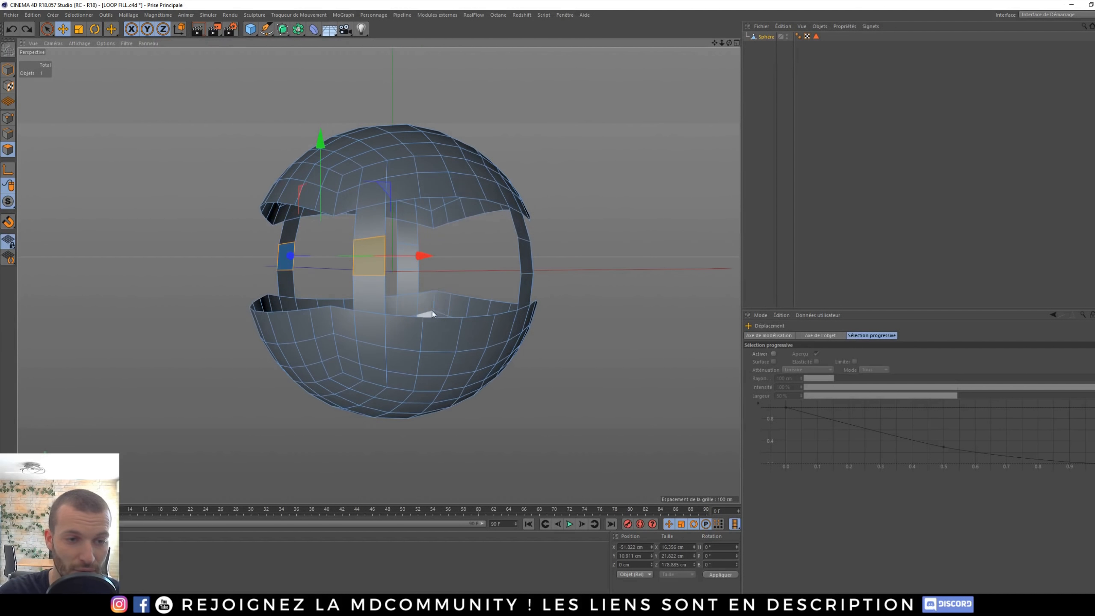
pyautogui.keyDown('shift'); pyautogui.click(412, 261); pyautogui.keyUp('shift')
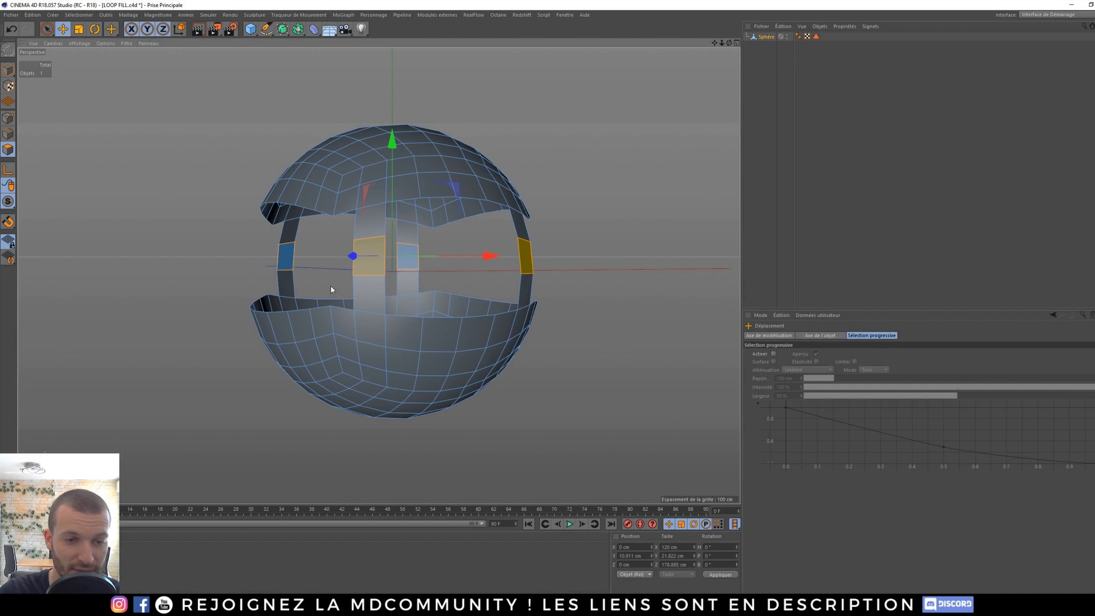
pyautogui.rightClick(400, 298)
pyautogui.click(427, 370)
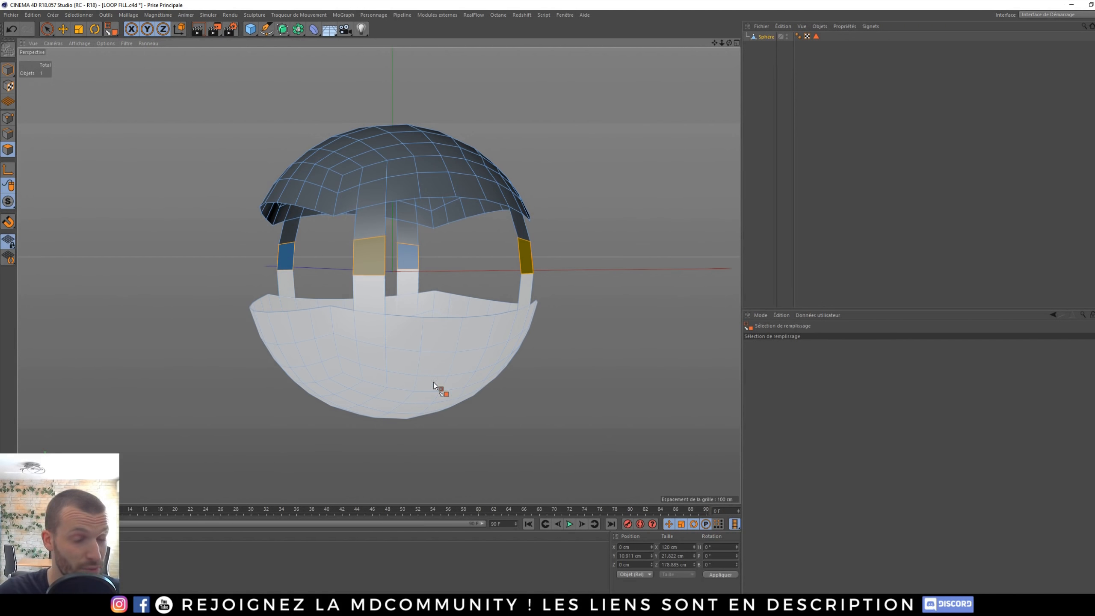
pyautogui.press('e')
pyautogui.keyDown('alt'); pyautogui.moveTo(563, 352); pyautogui.dragTo(521, 330); pyautogui.keyUp('alt')
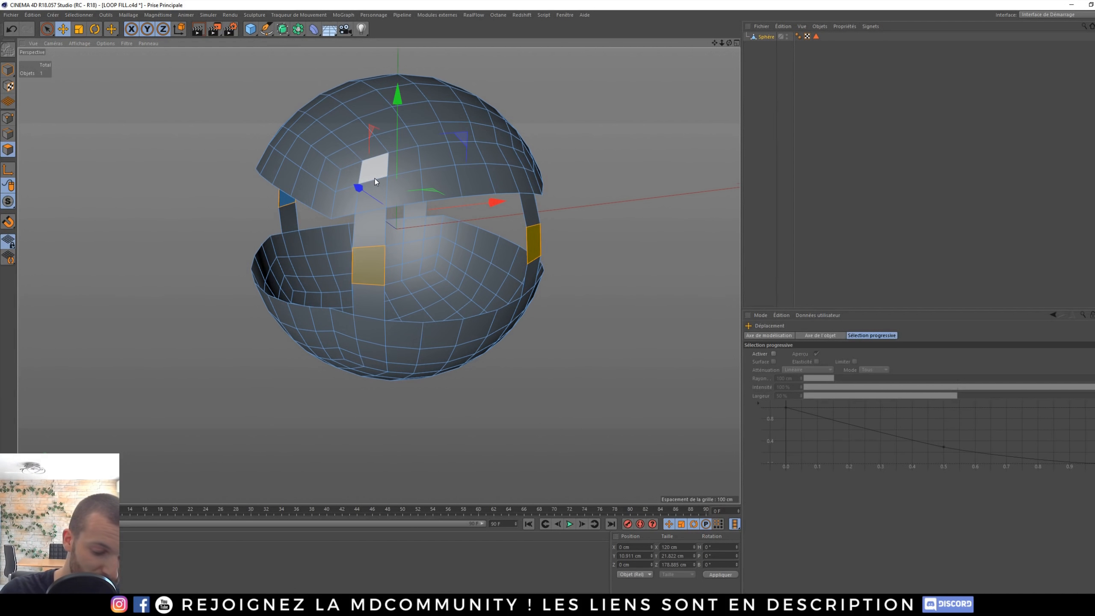
# - Add the second horizontal polygon loop above the upper cap's rim to the selection with Loop Selection
pyautogui.press('u')
pyautogui.press('l')
pyautogui.keyDown('shift'); pyautogui.click(388, 159); pyautogui.keyUp('shift')
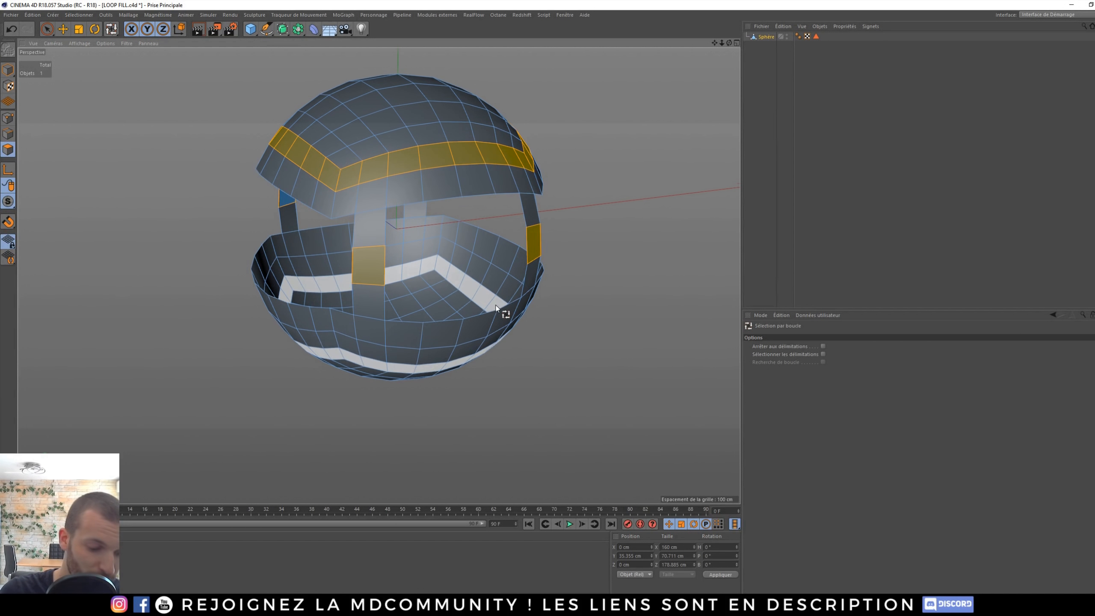
# - Fill-select the band enclosed between the upper horizontal loop and the selected strip polygons
pyautogui.press('u')
pyautogui.press('f')
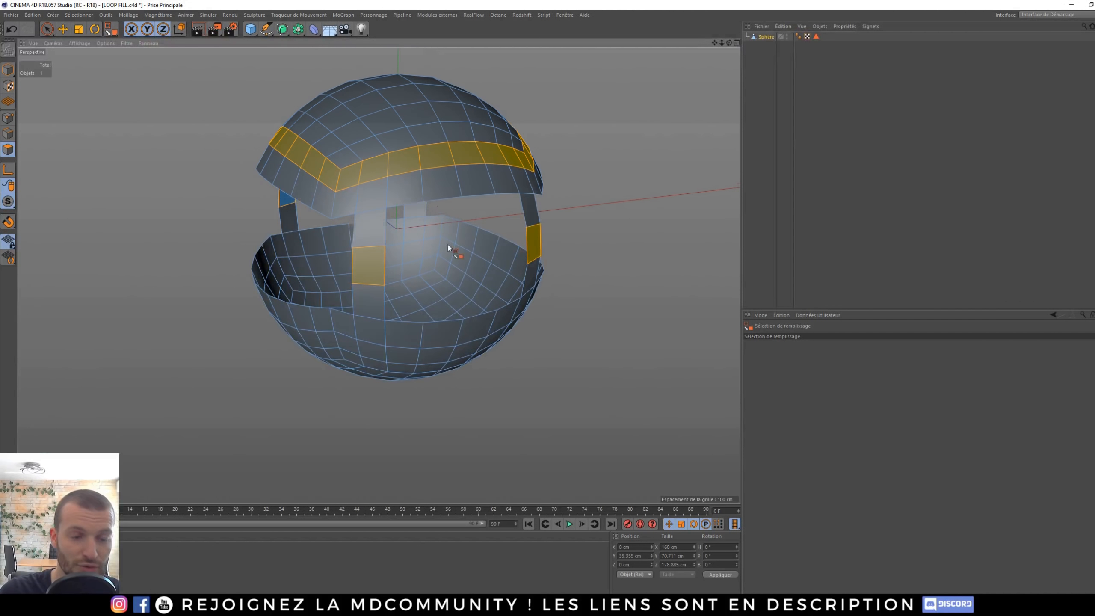
pyautogui.click(427, 190)
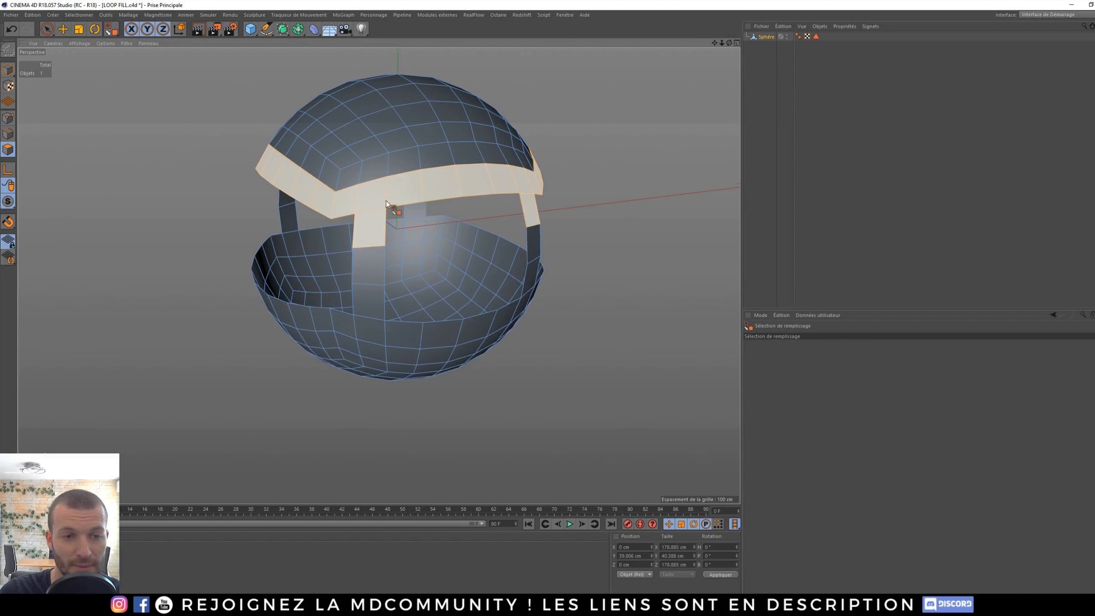
pyautogui.keyDown('alt'); pyautogui.moveTo(532, 315); pyautogui.dragTo(554, 305); pyautogui.keyUp('alt')
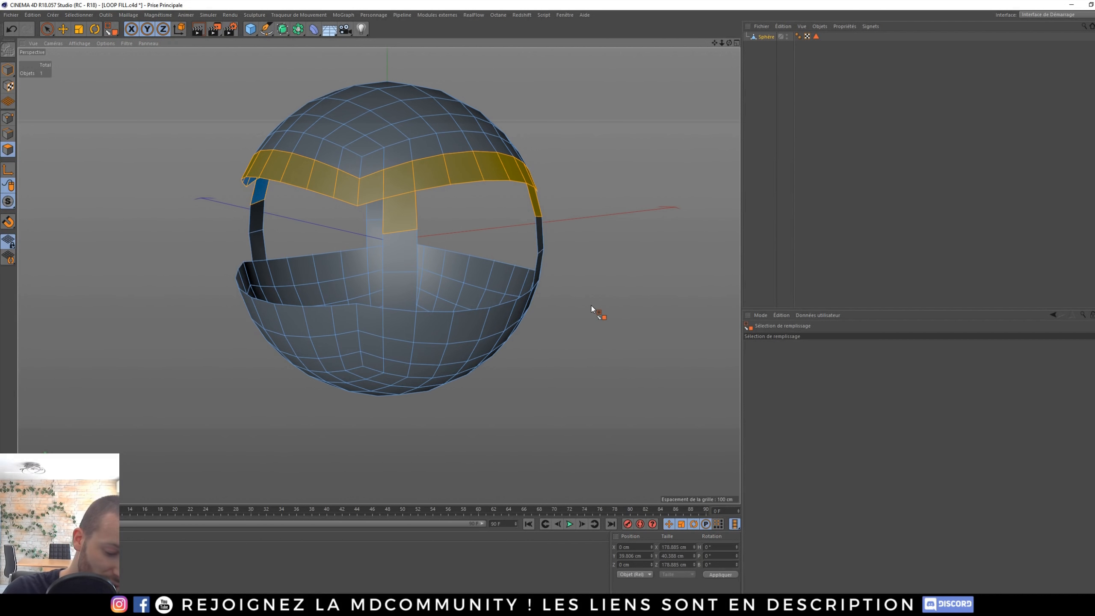
# - Invert the selection and delete all polygons outside the band with its four short strips
pyautogui.press('u')
pyautogui.press('i')
pyautogui.press('e')
pyautogui.moveTo(509, 340)
pyautogui.keyDown('alt'); pyautogui.mouseDown()
pyautogui.moveTo(255, 327)
pyautogui.moveTo(498, 341)
pyautogui.mouseUp(); pyautogui.keyUp('alt')
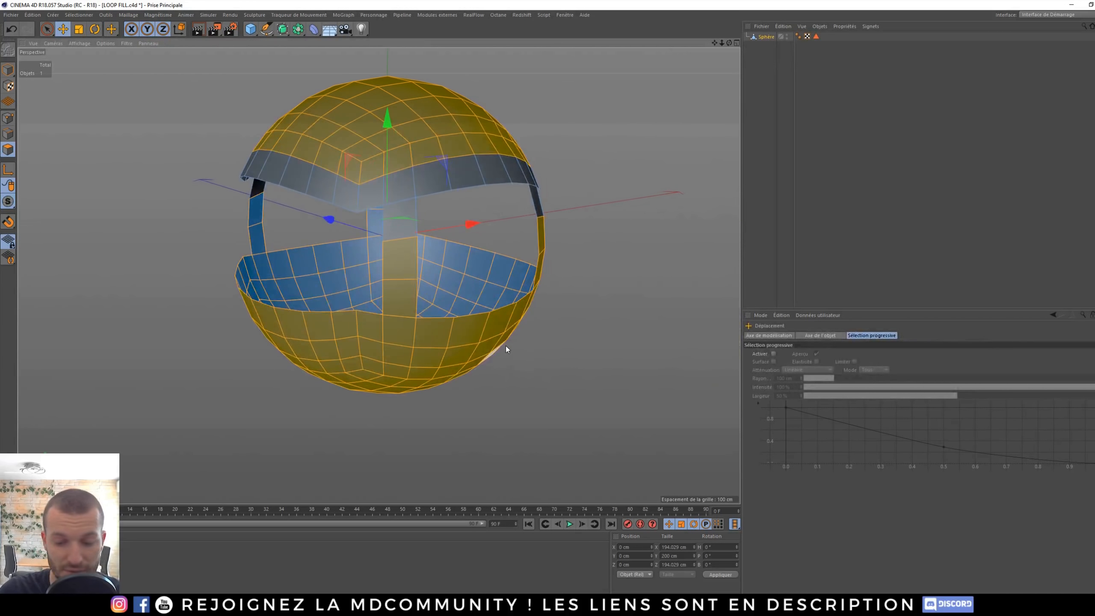
pyautogui.press('Delete')
pyautogui.keyDown('alt'); pyautogui.moveTo(382, 242); pyautogui.dragTo(399, 257); pyautogui.keyUp('alt')
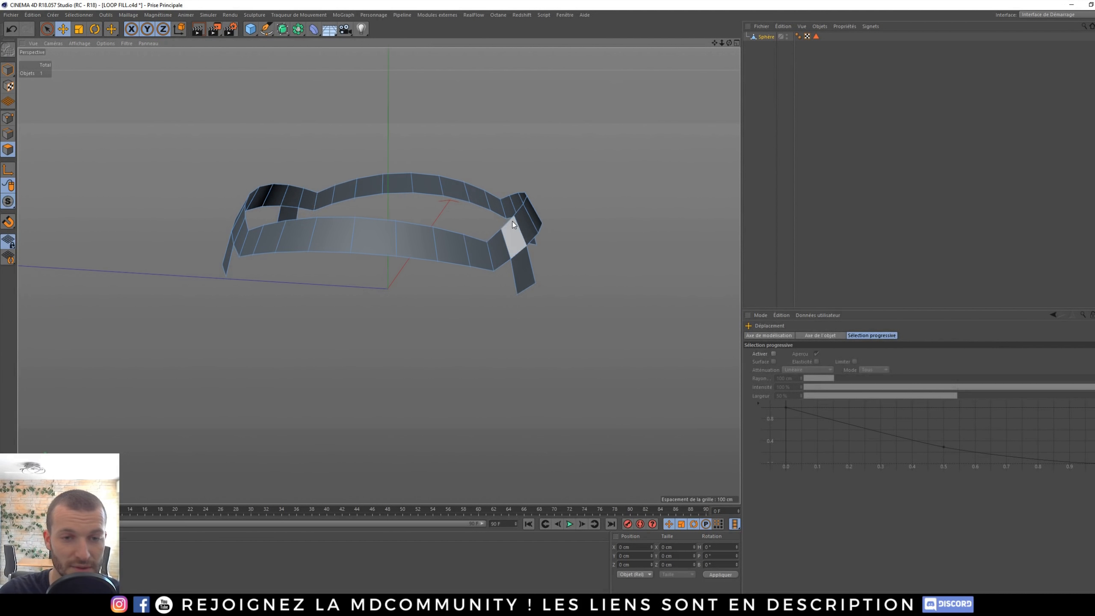
# - Examine the remaining band with its four short strips in edge mode from several angles, and return to polygon mode
pyautogui.click(8, 135)
pyautogui.keyDown('alt'); pyautogui.moveTo(215, 237); pyautogui.dragTo(175, 169); pyautogui.keyUp('alt')
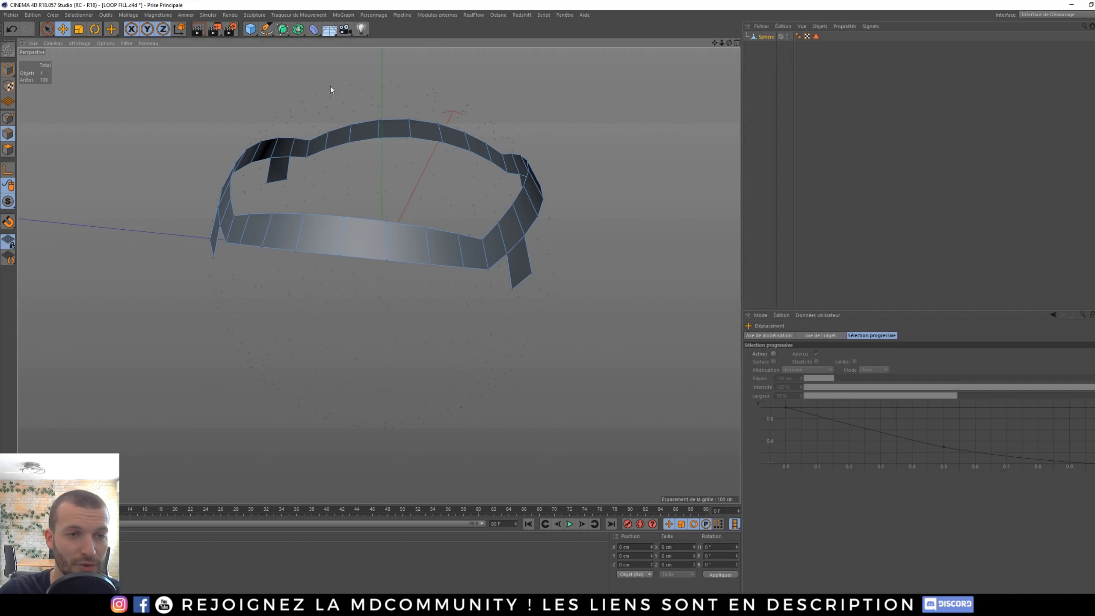
pyautogui.keyDown('alt'); pyautogui.moveTo(330, 89); pyautogui.dragTo(146, 146); pyautogui.keyUp('alt')
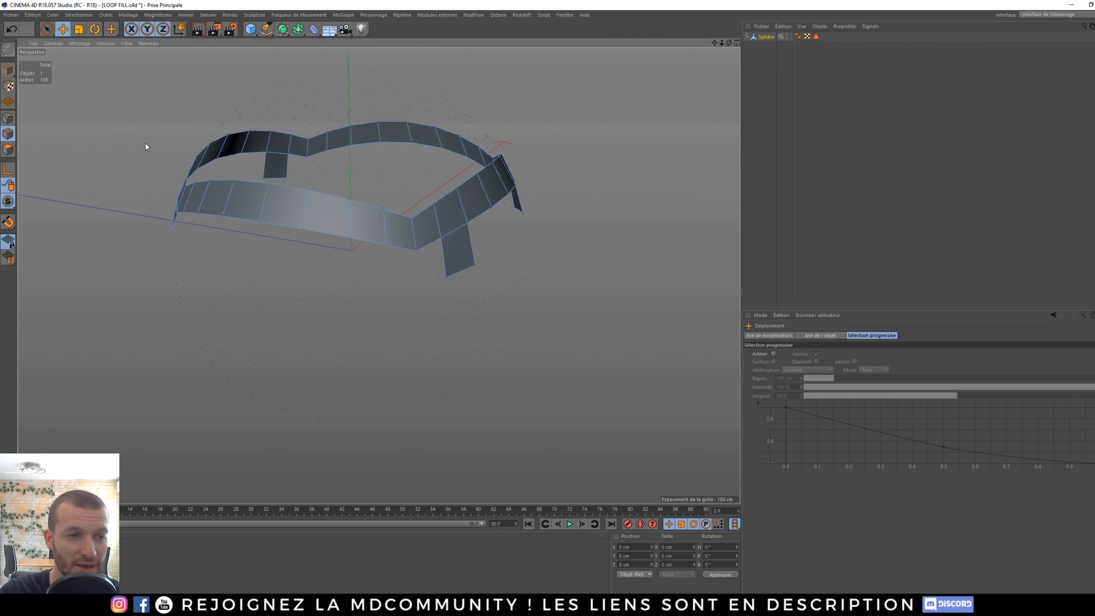
pyautogui.rightClick(146, 144)
pyautogui.click(167, 363)
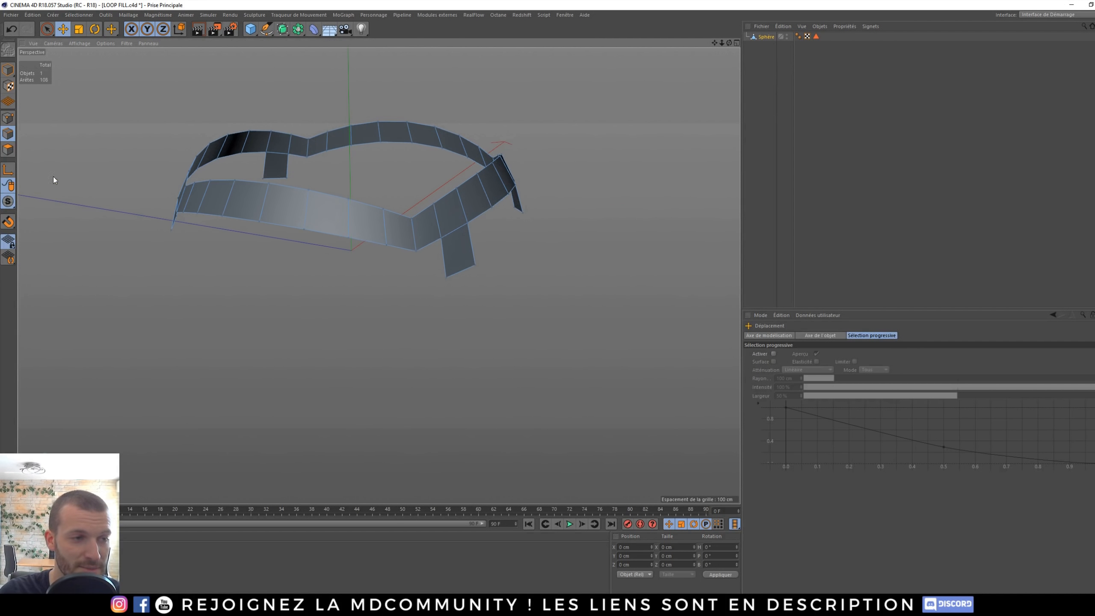
pyautogui.click(9, 150)
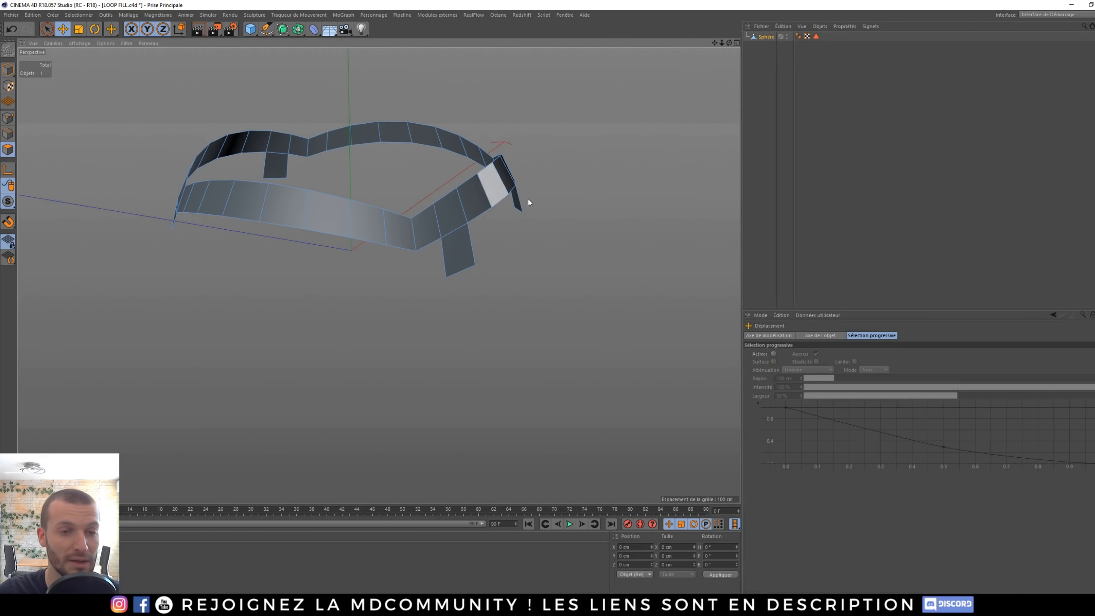
# - Deselect the sphere object and switch to the open scene "code couleur.c4d"
pyautogui.click(754, 190)
pyautogui.keyDown('alt'); pyautogui.moveTo(414, 236); pyautogui.dragTo(419, 305); pyautogui.keyUp('alt')
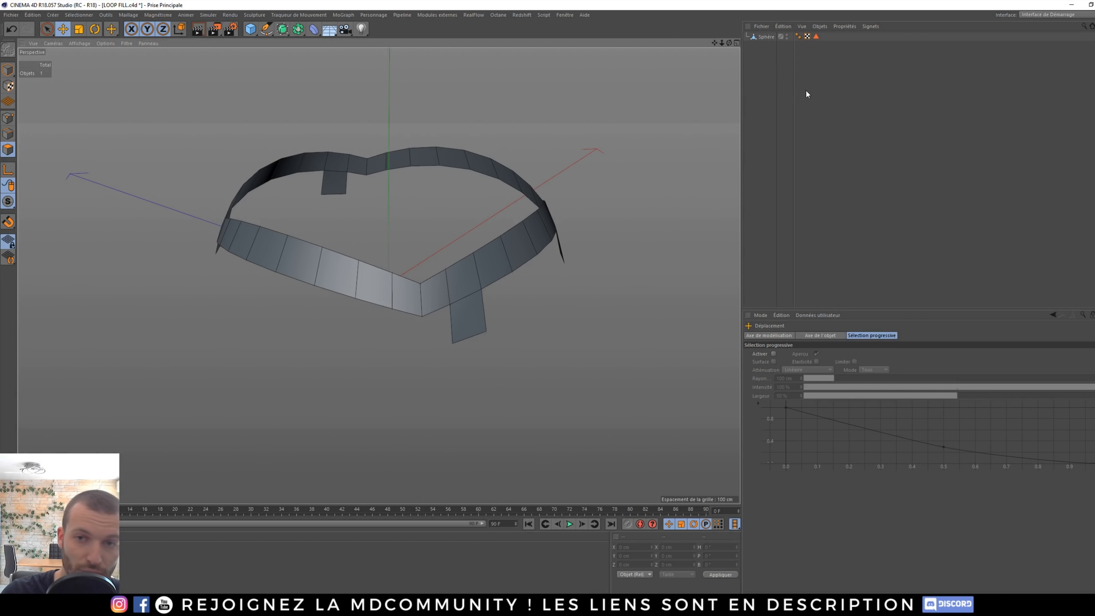
pyautogui.click(565, 15)
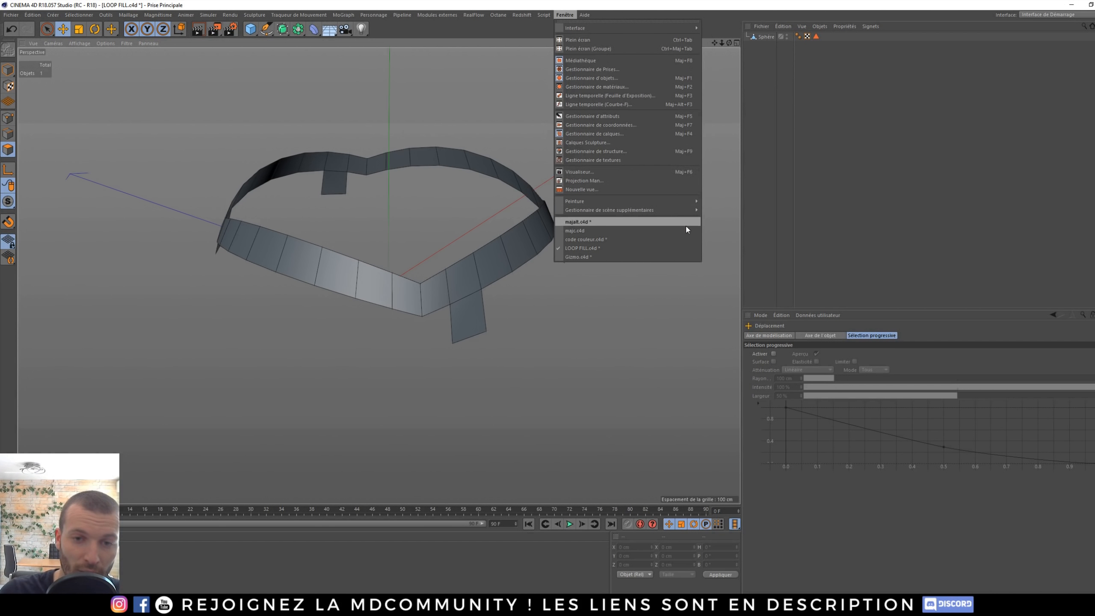
pyautogui.click(642, 240)
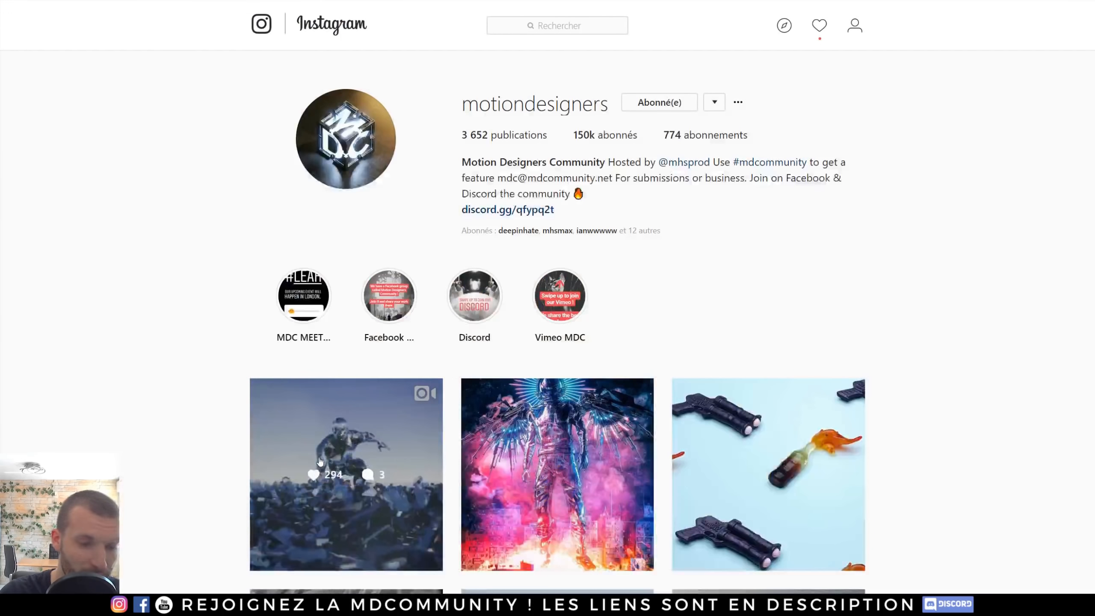
# - Open YouTube in a new browser tab and search for "blender guru composition"
pyautogui.hotkey('ctrl', 't')
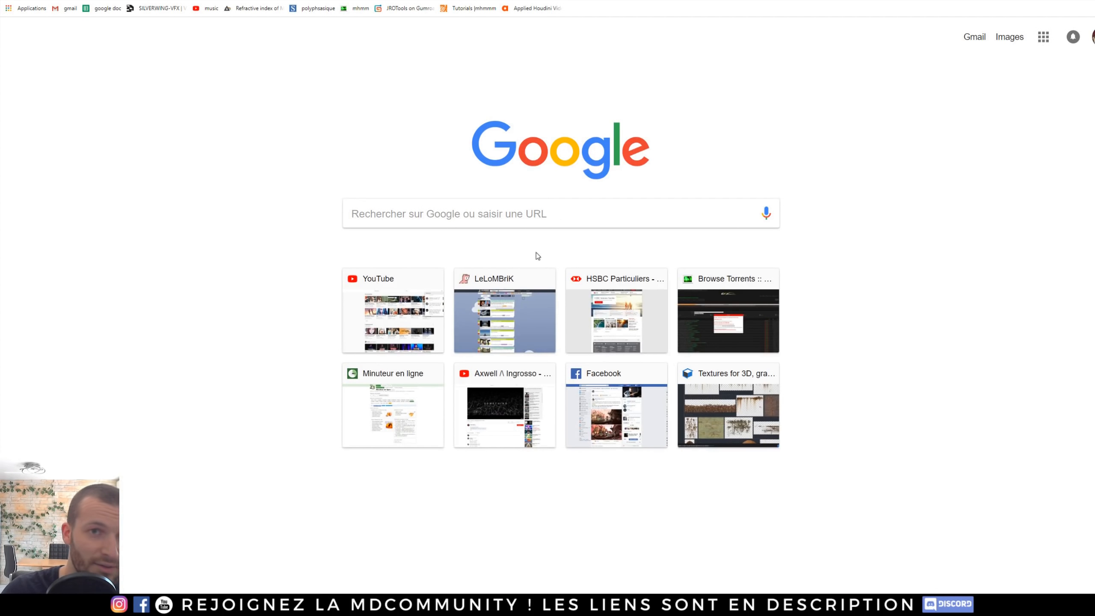
pyautogui.click(427, 294)
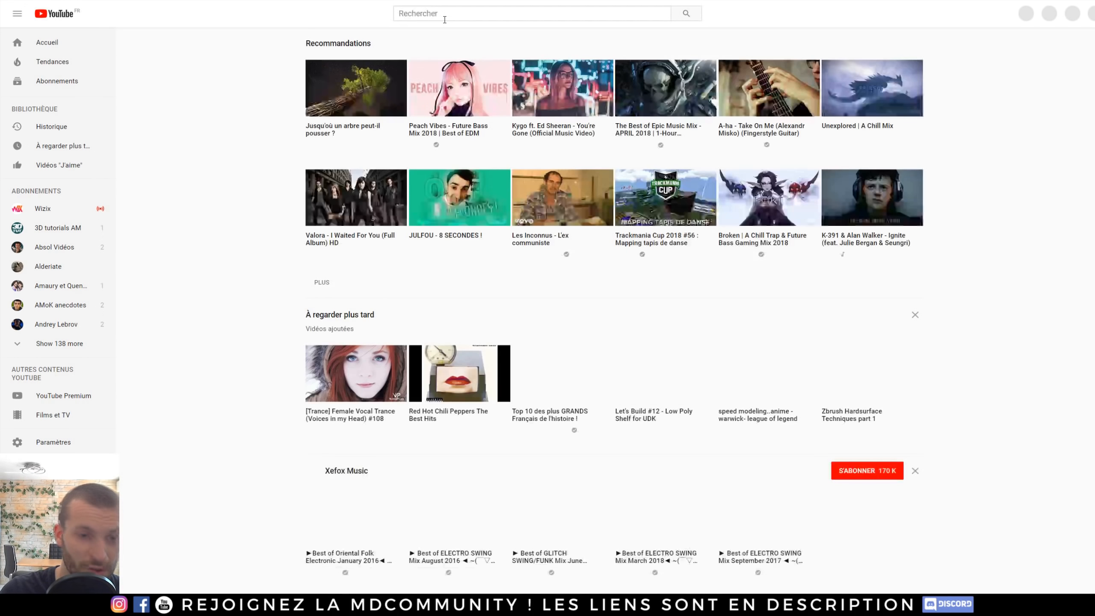
pyautogui.click(420, 12)
pyautogui.write('blen')
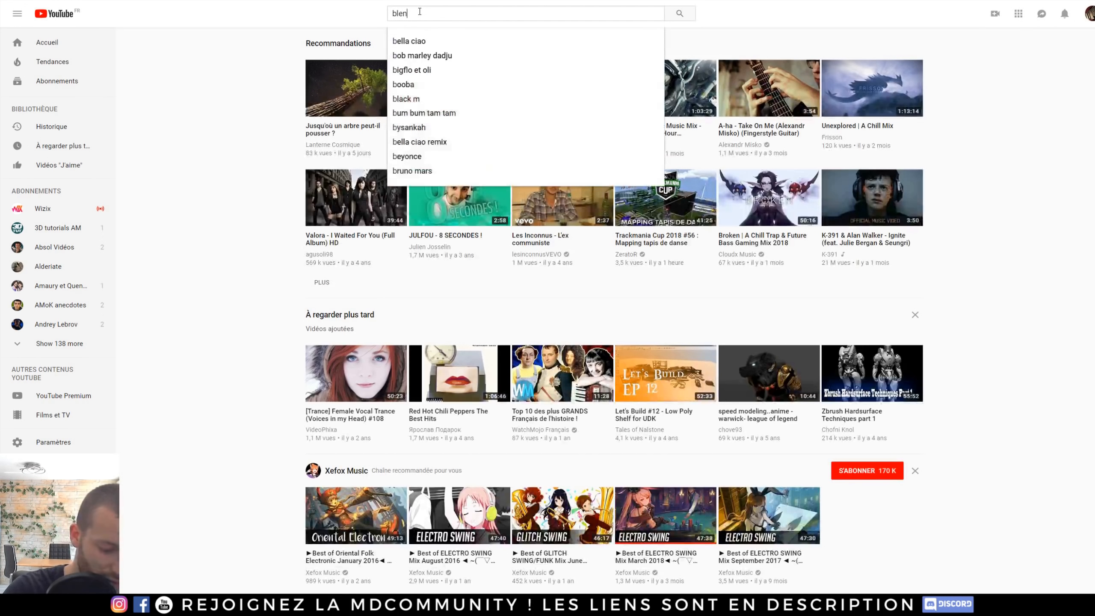
pyautogui.write('der guruyu')
pyautogui.press('Return')
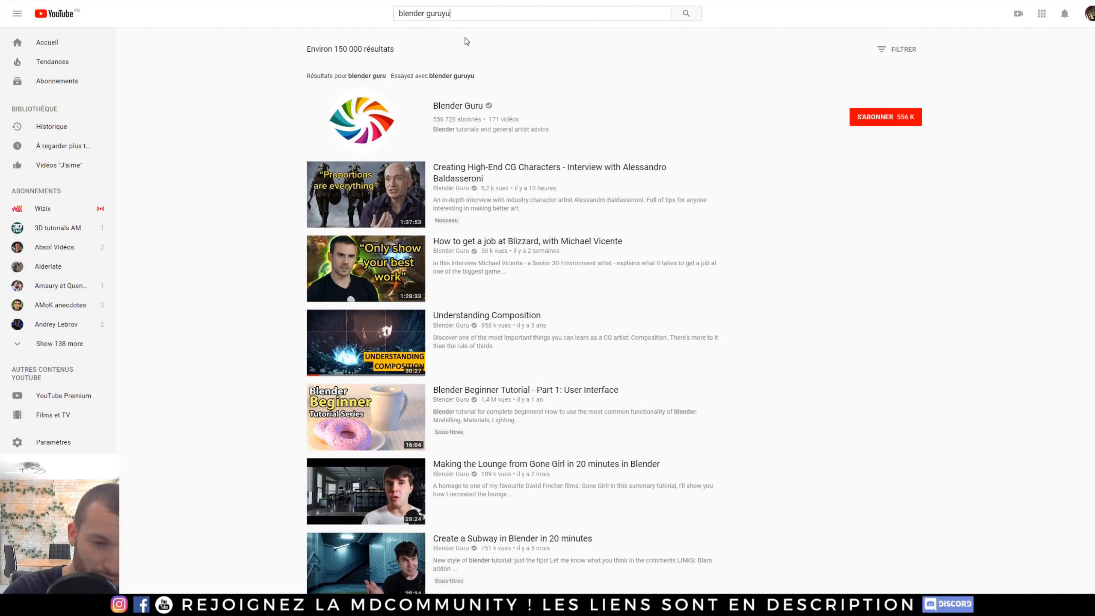
pyautogui.press('BackSpace')
pyautogui.press('BackSpace')
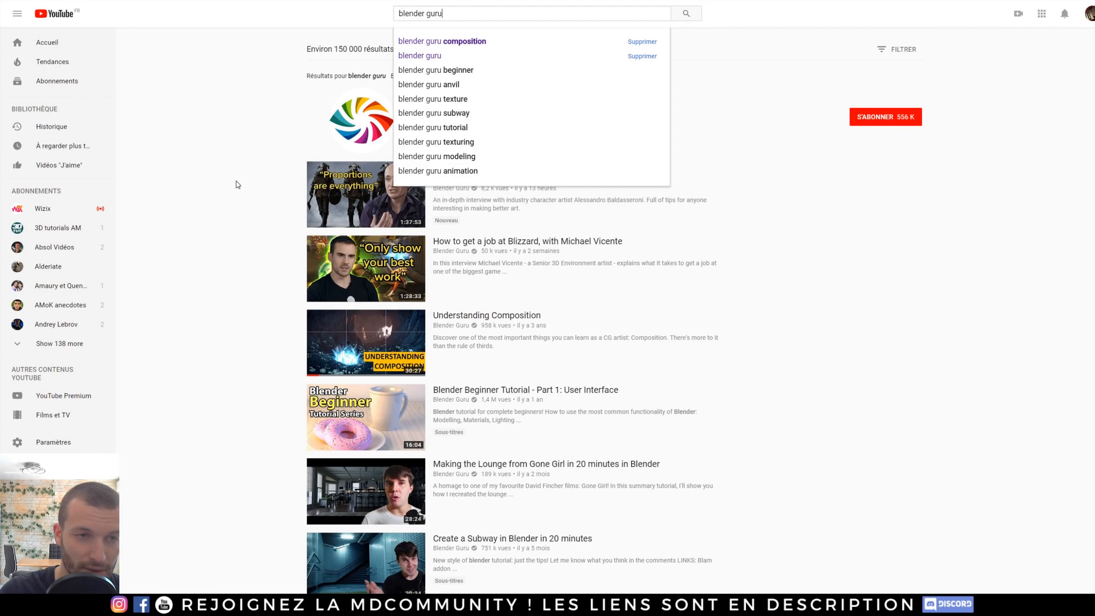
pyautogui.click(466, 42)
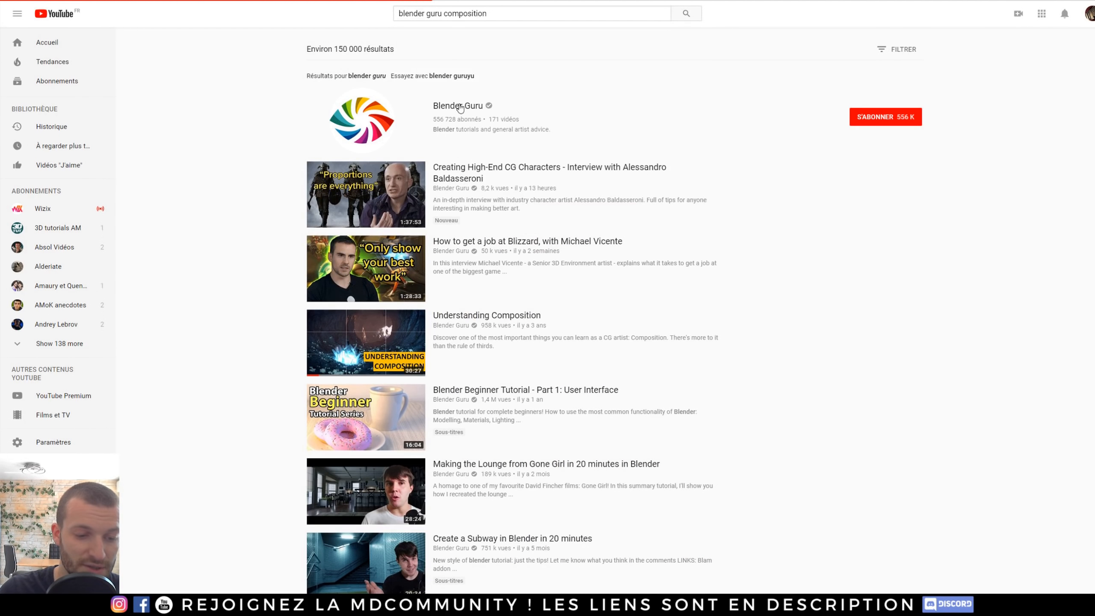
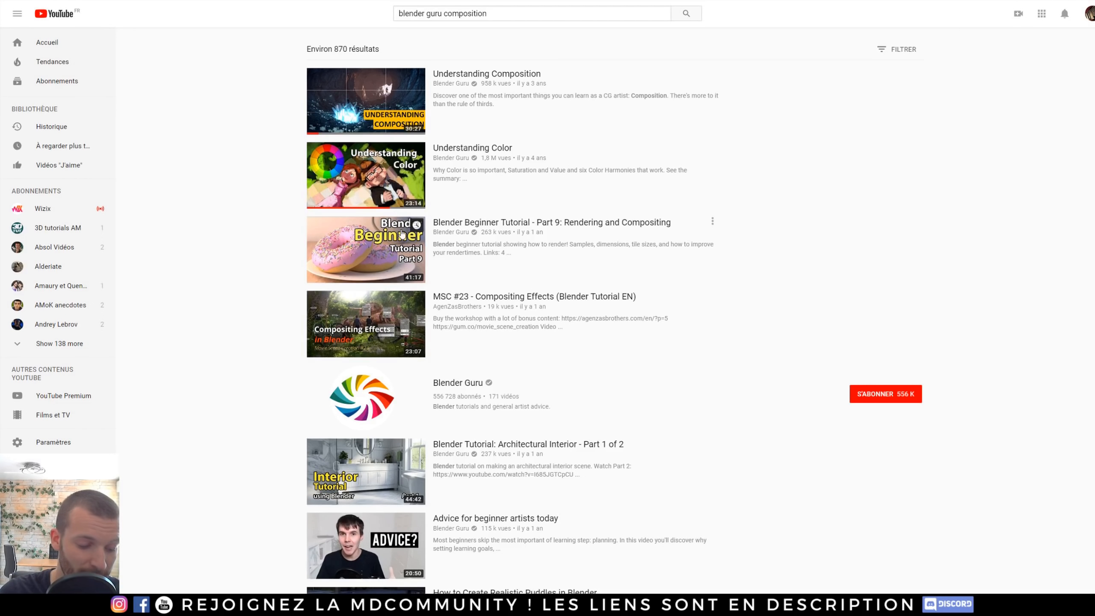
# - Switch back to CINEMA 4D and open the red material Mat.1 in the material editor, placed clear of the red sphere
pyautogui.hotkey('alt', 'Tab')
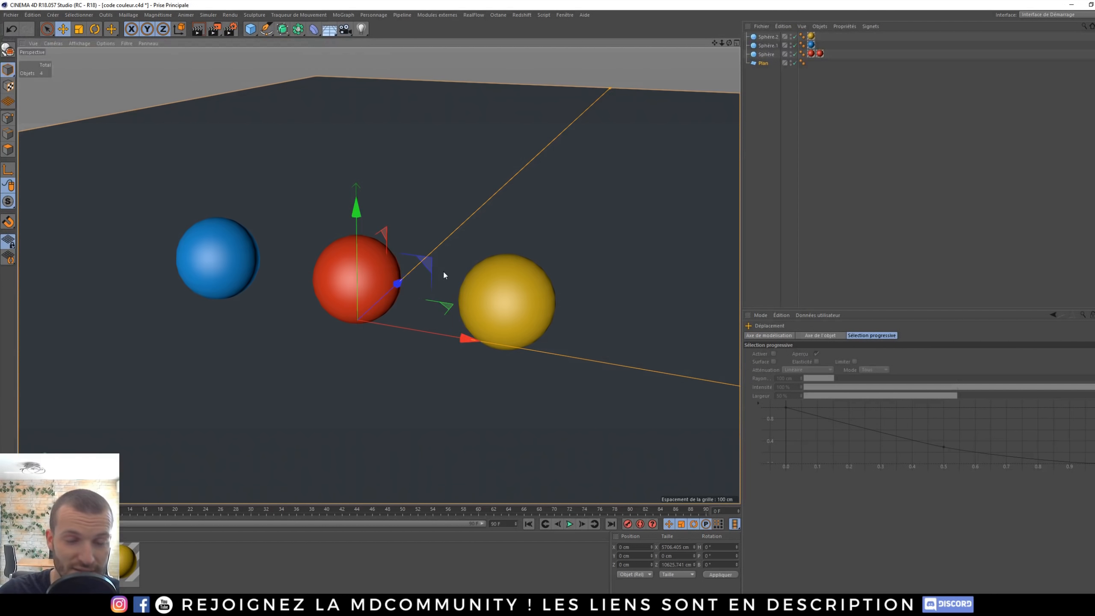
pyautogui.click(254, 547)
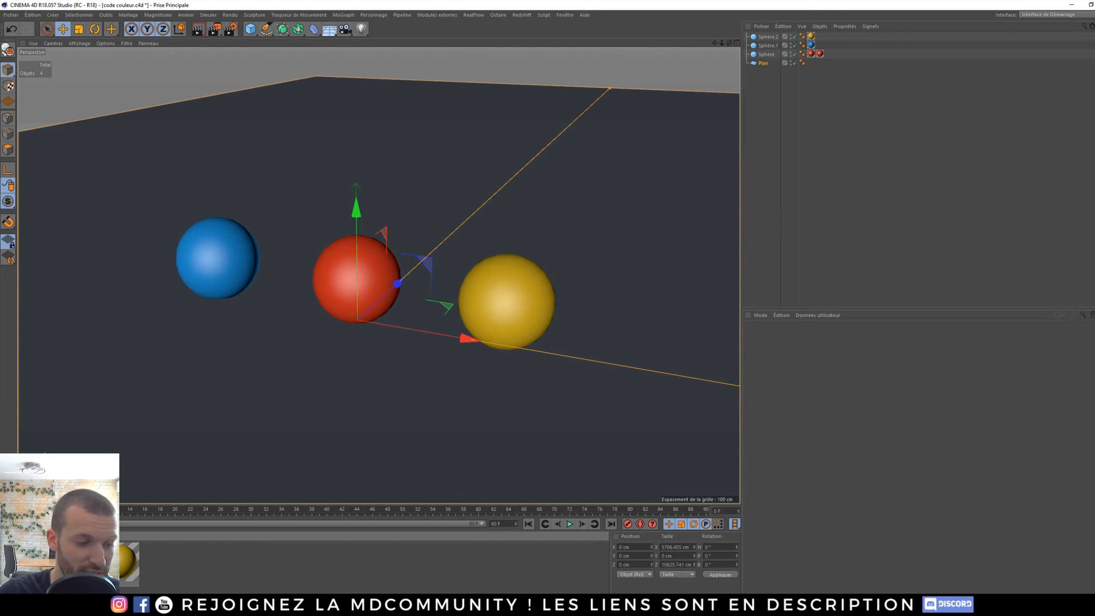
pyautogui.click(77, 563)
pyautogui.doubleClick(77, 563)
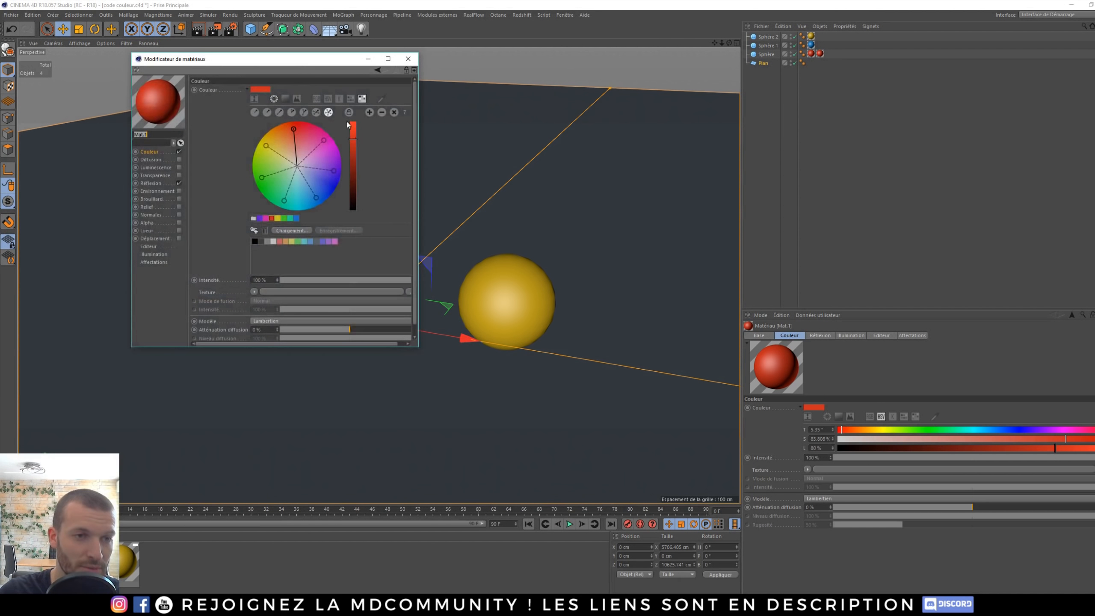
pyautogui.moveTo(298, 59); pyautogui.dragTo(581, 137)
# - Hide the material's colour wheel and swatches, and view its colour as hue-saturation sliders and as RGB sliders
pyautogui.click(556, 178)
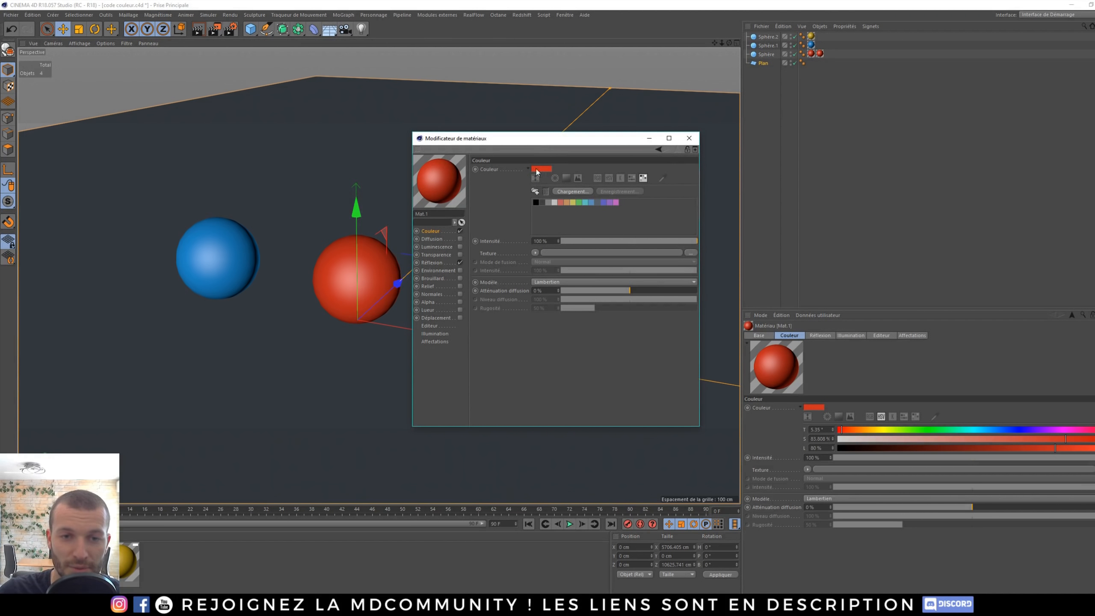
pyautogui.click(597, 178)
pyautogui.click(608, 178)
pyautogui.moveTo(605, 142); pyautogui.dragTo(706, 154)
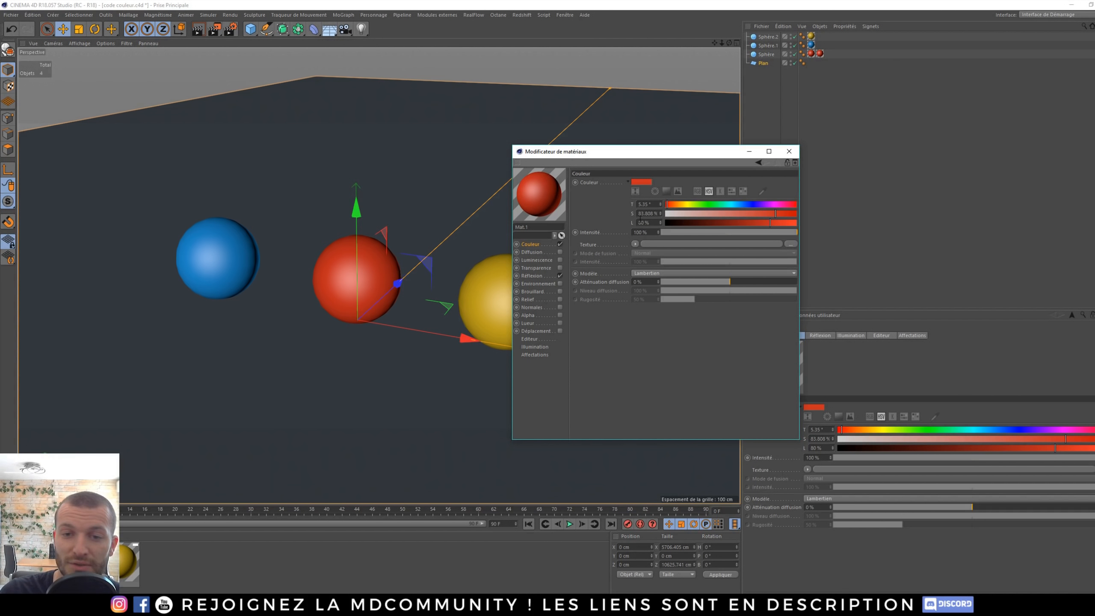
pyautogui.click(699, 195)
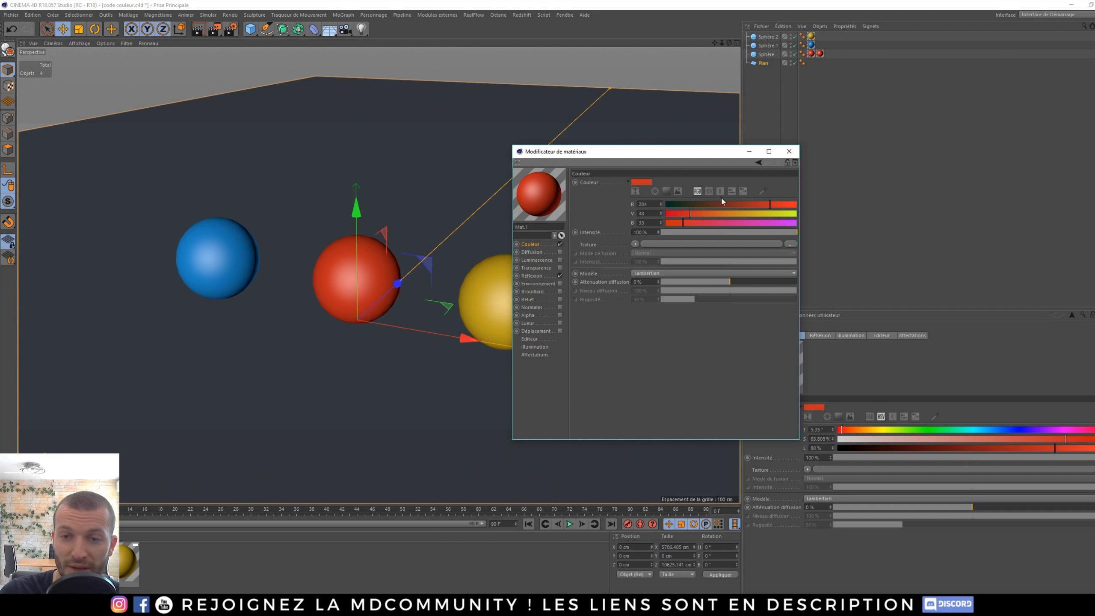
# - Change the material's colour mode to Kelvin temperature and set the temperature to about 5710
pyautogui.click(721, 193)
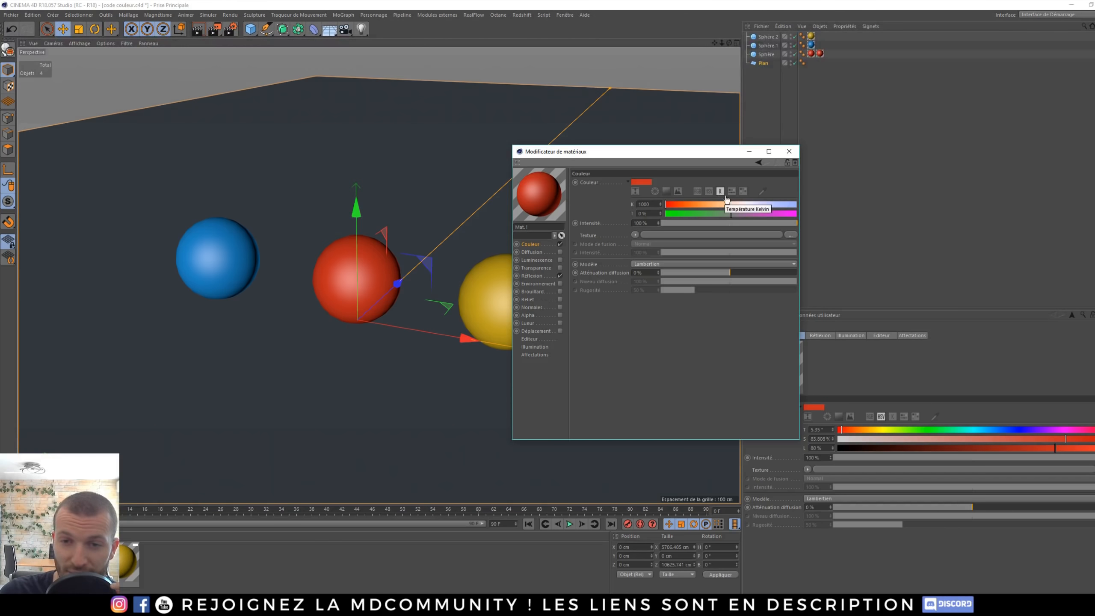
pyautogui.moveTo(747, 207); pyautogui.dragTo(746, 208)
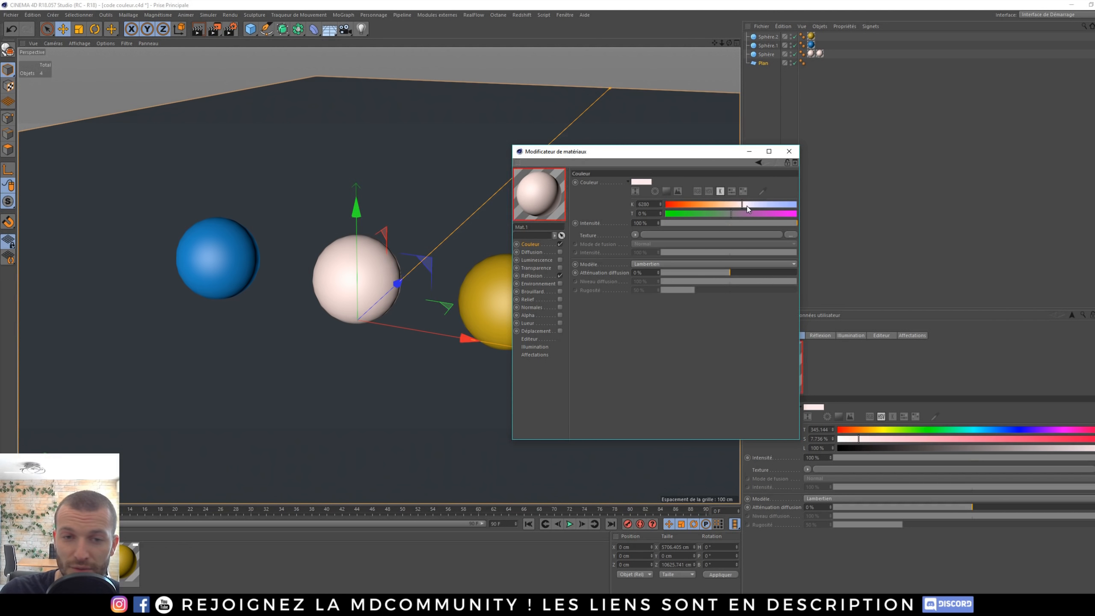
pyautogui.moveTo(739, 209); pyautogui.dragTo(733, 208)
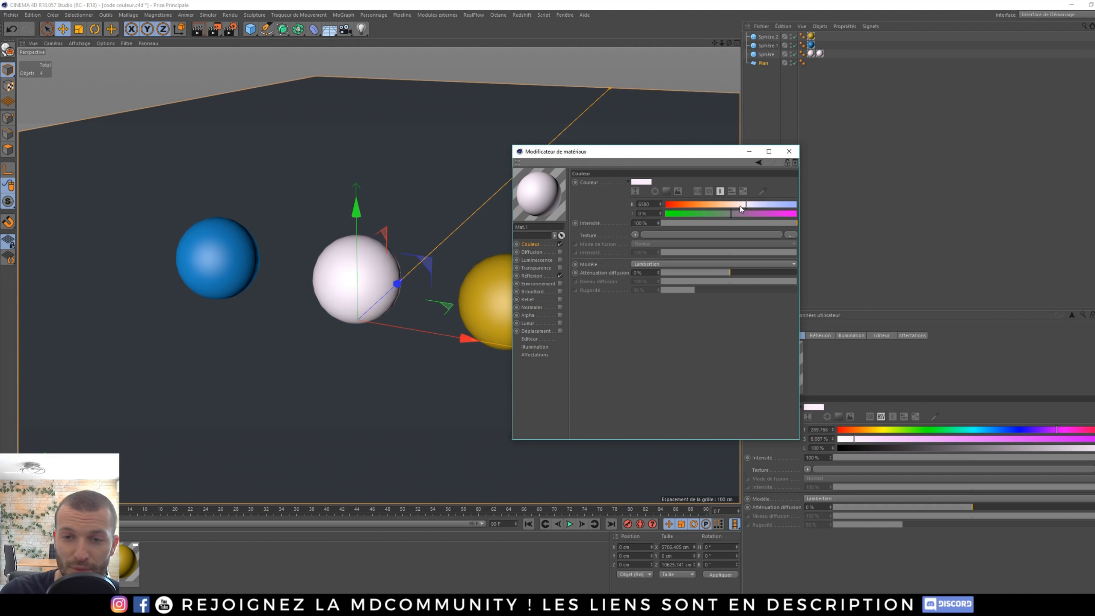
# - Choose a saturated red-orange on the colour wheel in monochromatic mode, and switch to the harmony with evenly spaced colours
pyautogui.click(655, 192)
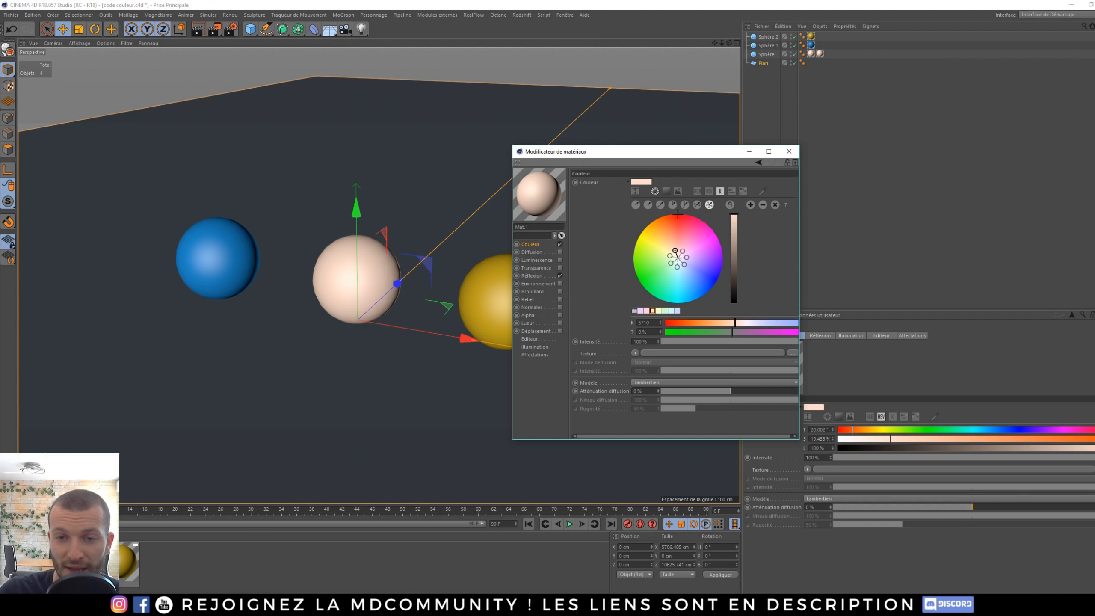
pyautogui.click(636, 204)
pyautogui.moveTo(675, 251); pyautogui.dragTo(674, 222)
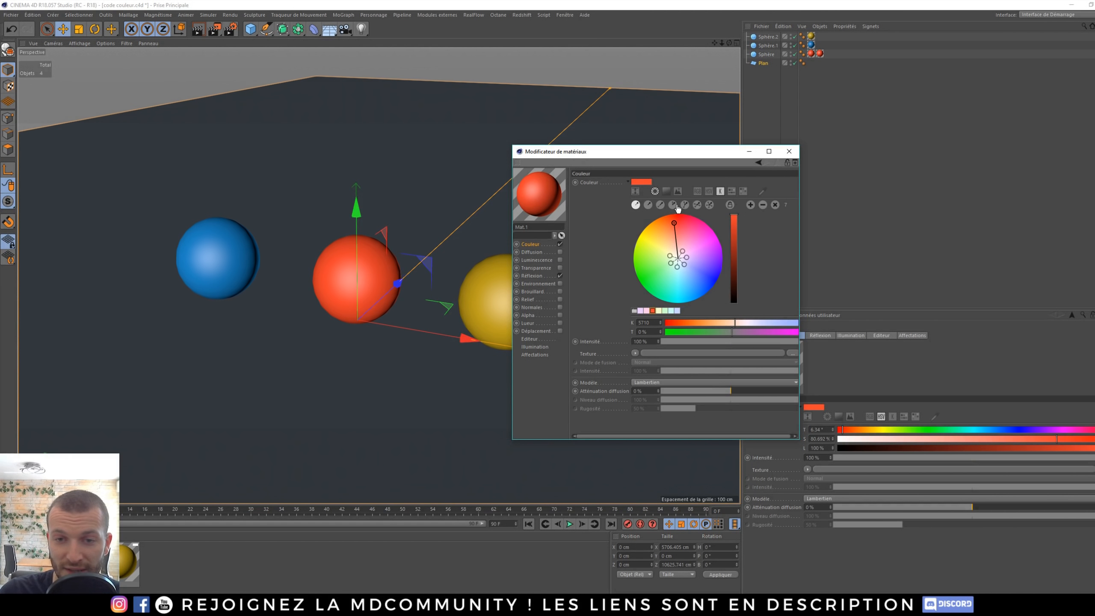
pyautogui.click(709, 205)
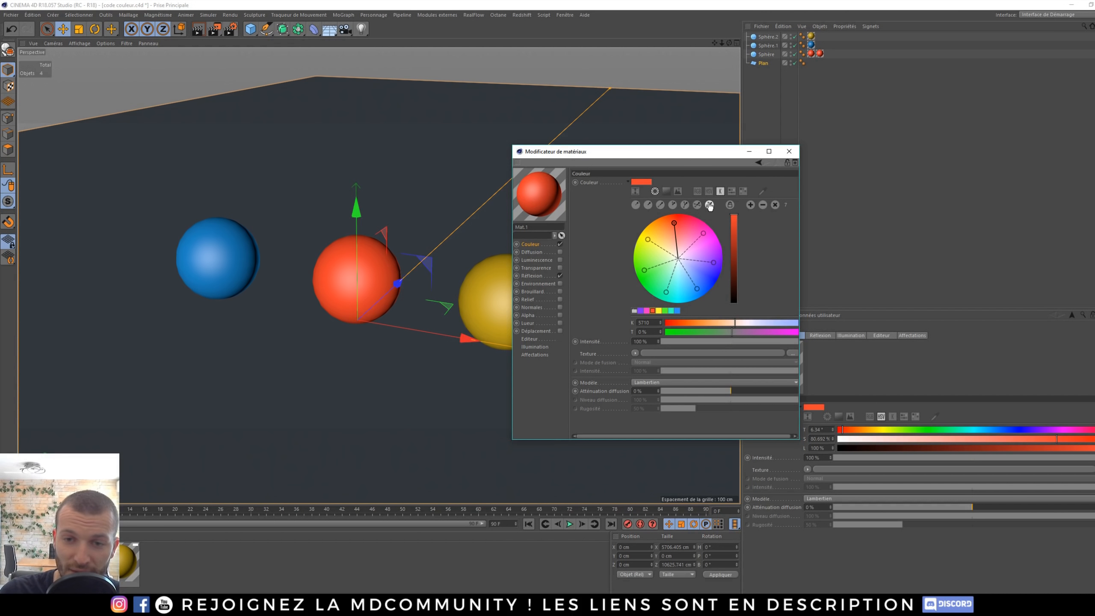
# - Remove colours from the wheel's harmony until only a single one remains
pyautogui.click(762, 205)
pyautogui.click(762, 205)
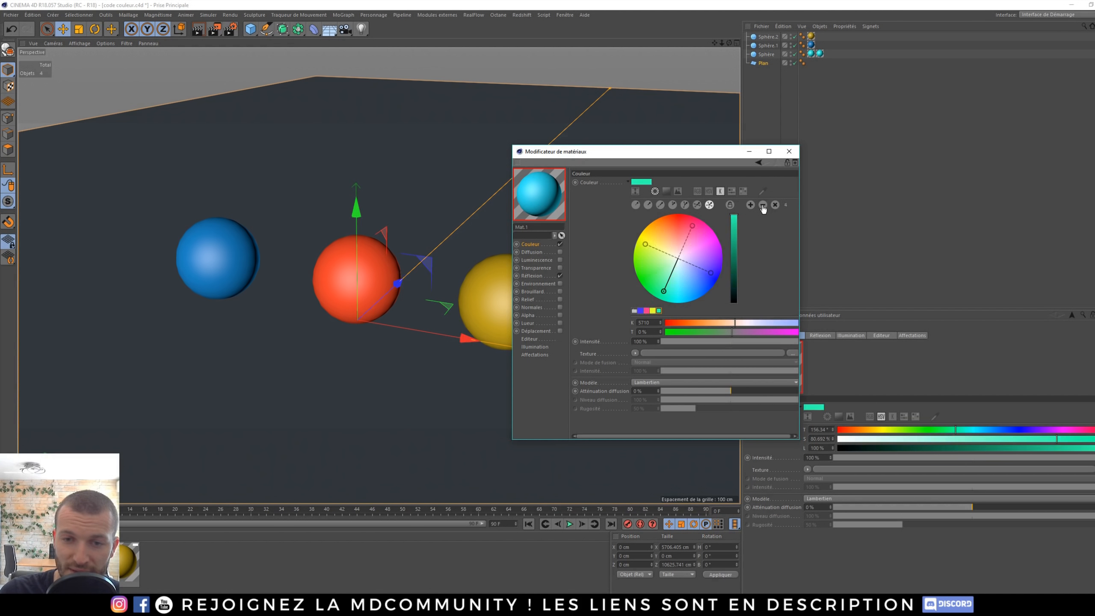
pyautogui.click(762, 205)
pyautogui.click(762, 206)
pyautogui.click(762, 206)
pyautogui.click(763, 206)
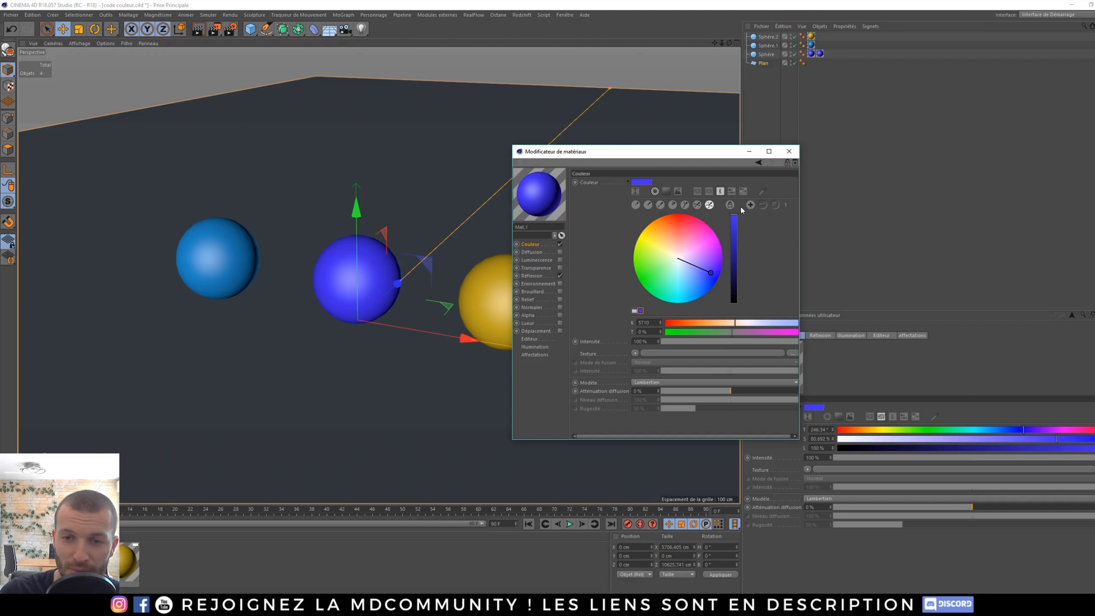
# - Add colours back to the wheel's harmony until it holds eight evenly spaced ones
pyautogui.click(750, 205)
pyautogui.click(751, 205)
pyautogui.click(750, 206)
pyautogui.click(750, 206)
pyautogui.click(750, 206)
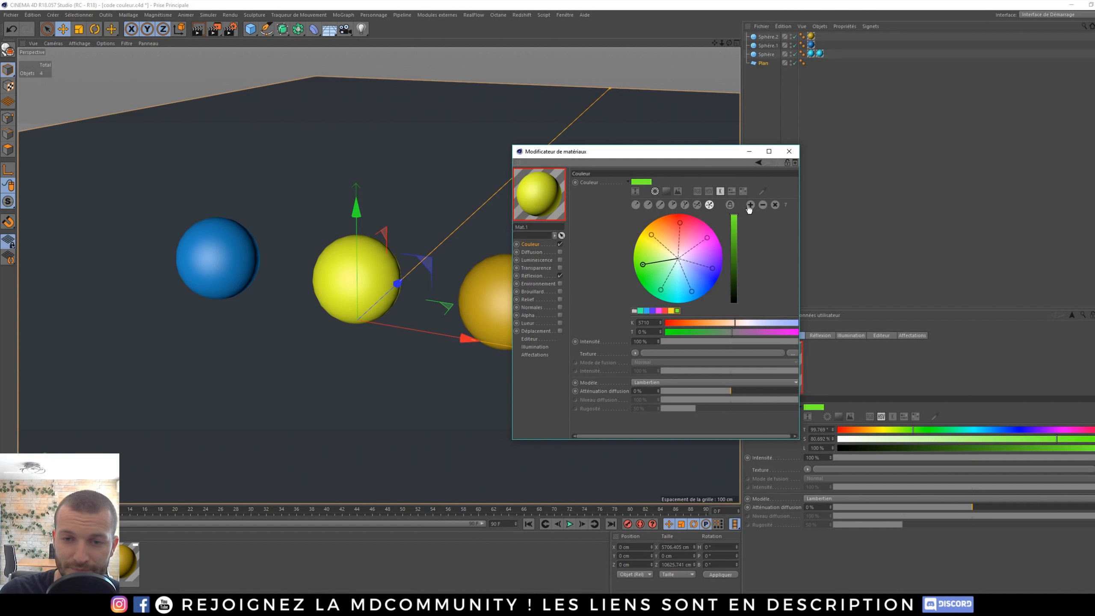
pyautogui.click(750, 205)
pyautogui.click(750, 205)
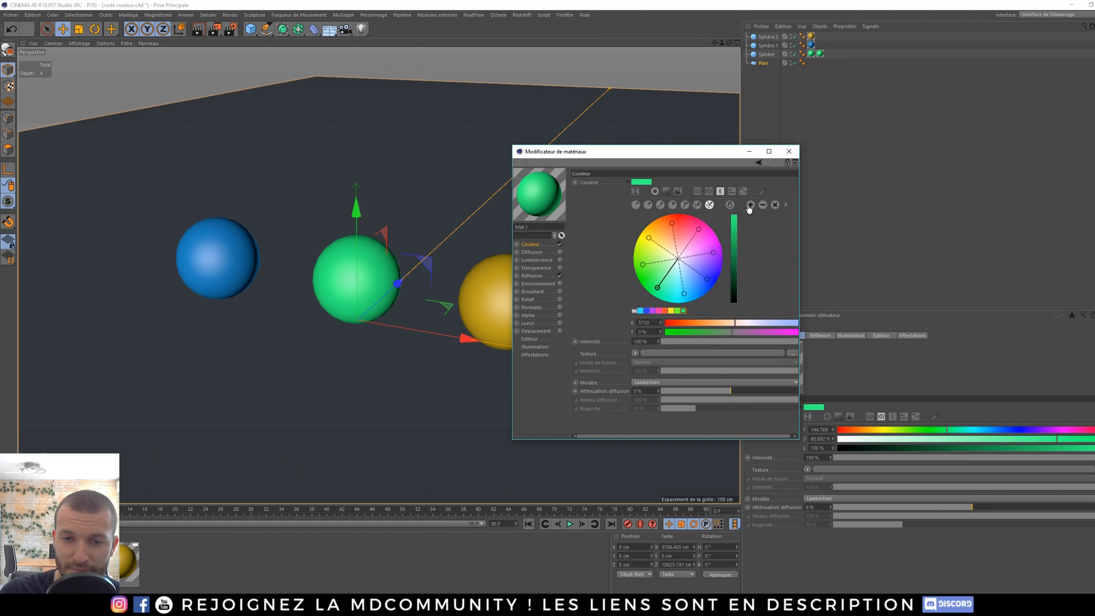
# - Adjust the yellow harmony colour on the wheel slightly, and apply the green, orange and pink ones to the material in turn
pyautogui.click(673, 222)
pyautogui.click(648, 238)
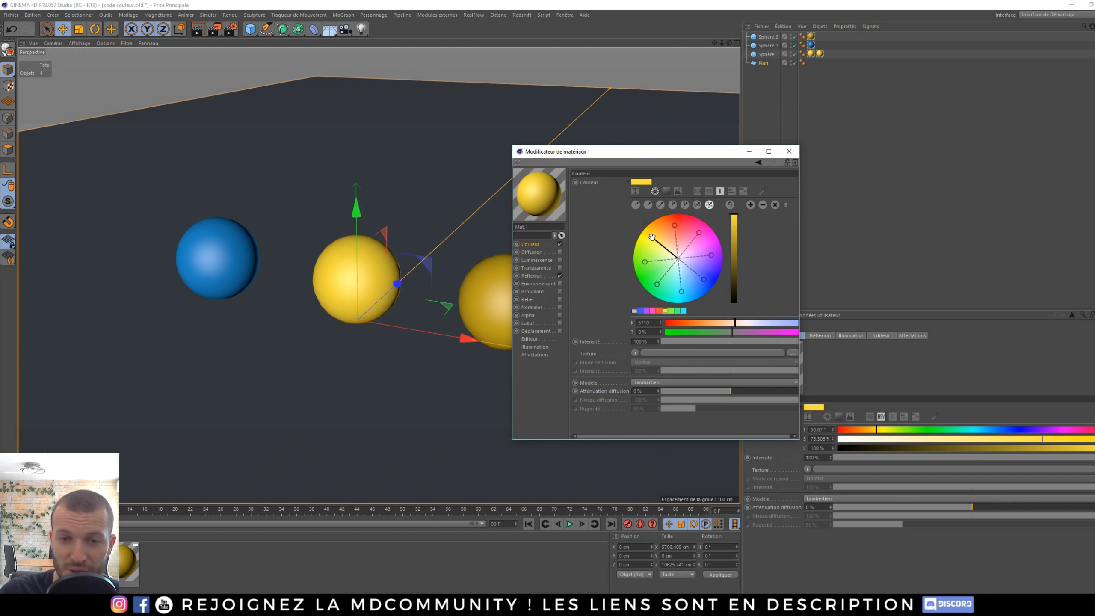
pyautogui.moveTo(646, 239); pyautogui.dragTo(649, 240)
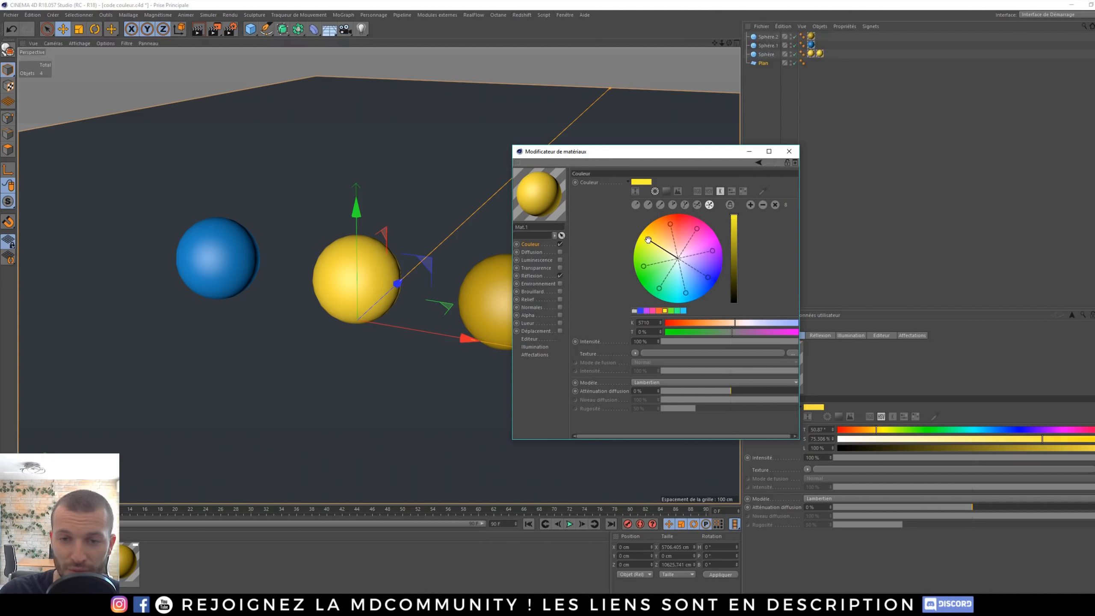
pyautogui.click(643, 265)
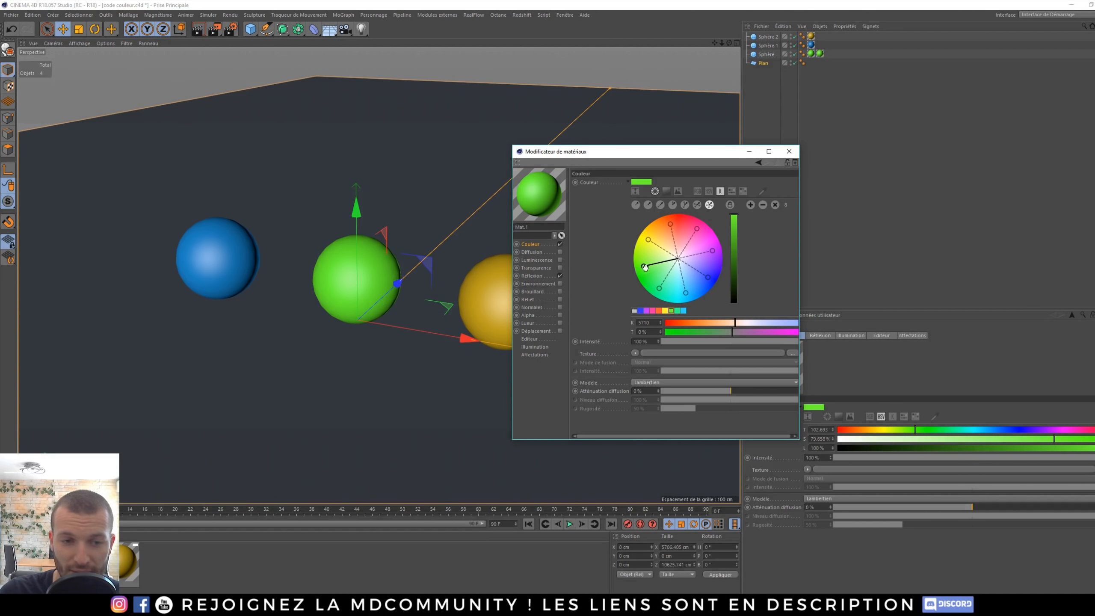
pyautogui.click(659, 287)
pyautogui.click(671, 223)
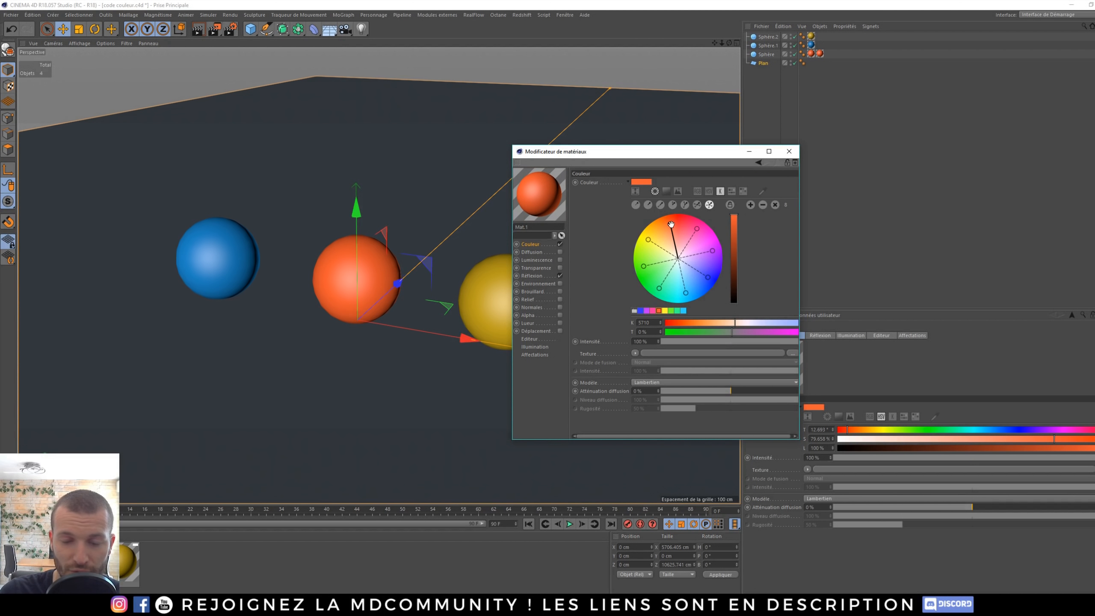
pyautogui.click(696, 228)
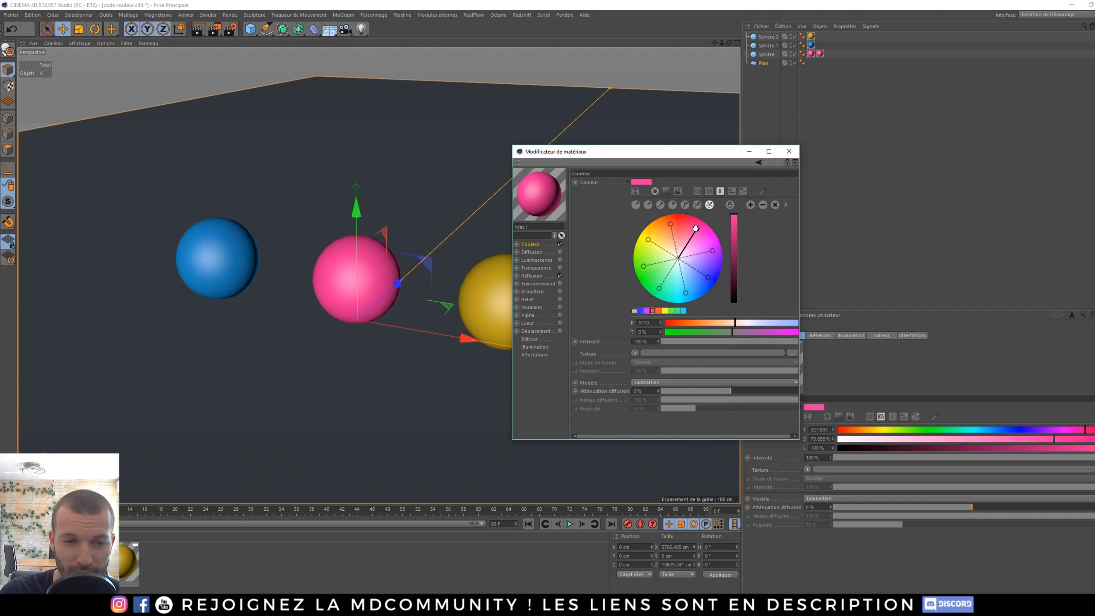
# - Apply the wheel's orange harmony colour to the material and save the eight harmony colours as a swatch group named tuto
pyautogui.click(670, 223)
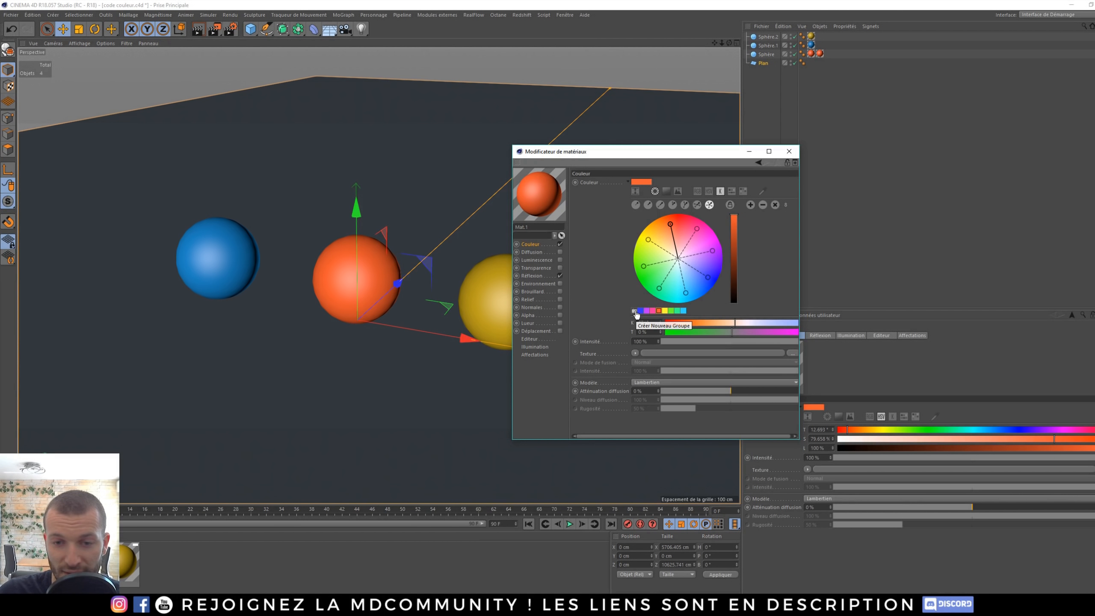
pyautogui.click(636, 311)
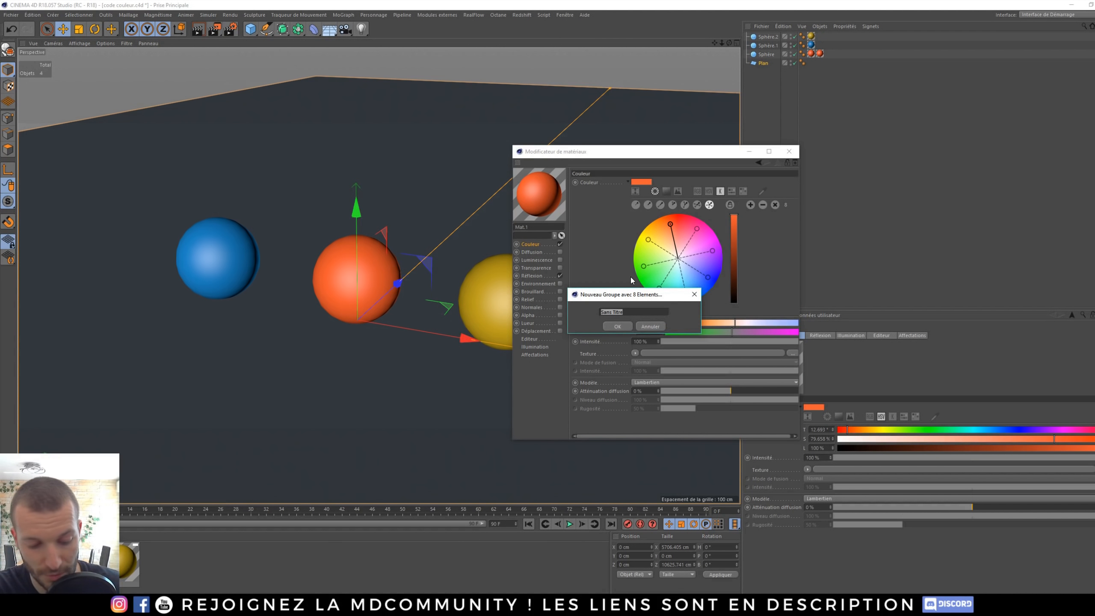
pyautogui.write('tuto')
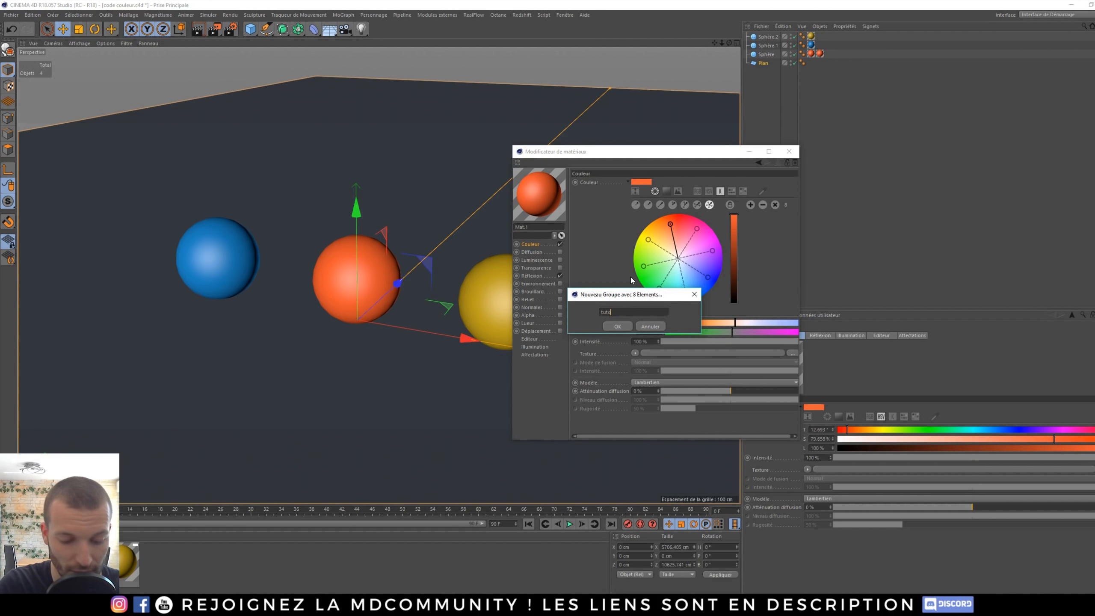
pyautogui.click(619, 326)
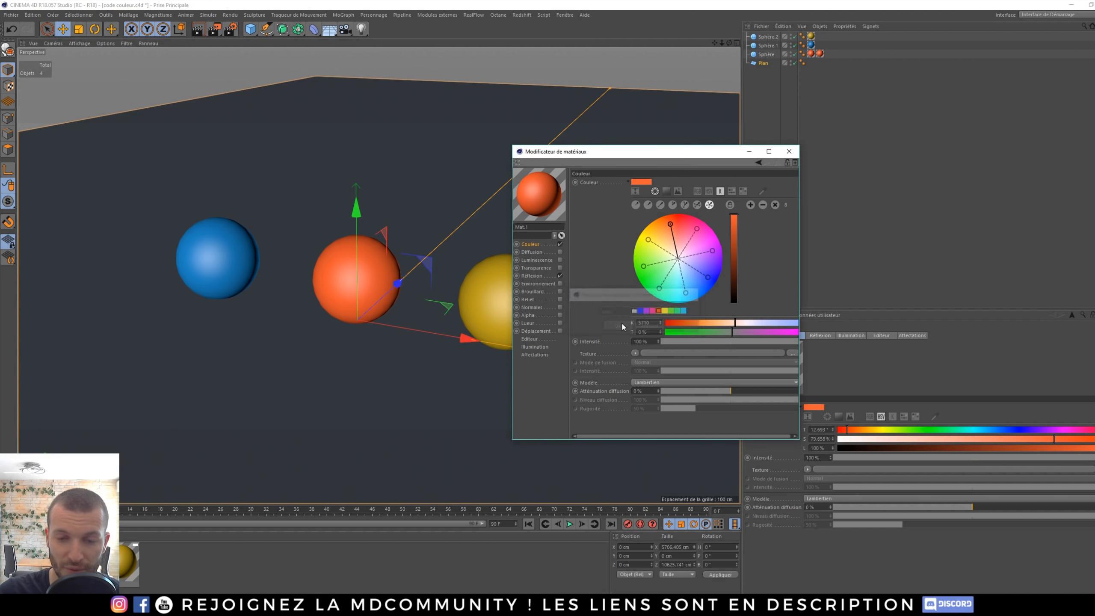
# - Create a new material, and browse the preset palettes available in its colour swatches mode
pyautogui.doubleClick(173, 561)
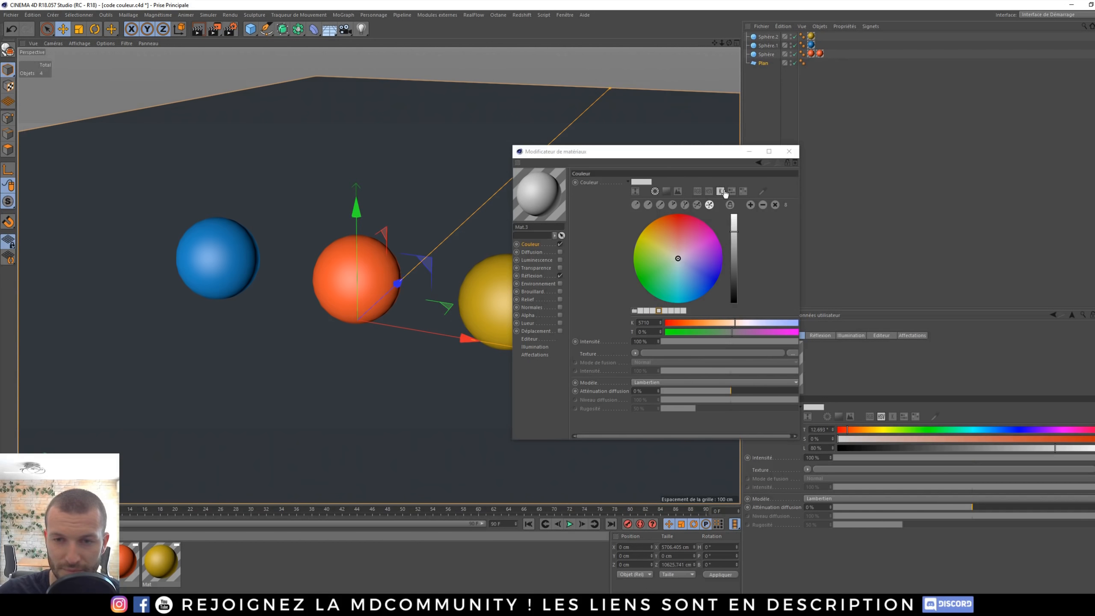
pyautogui.click(743, 192)
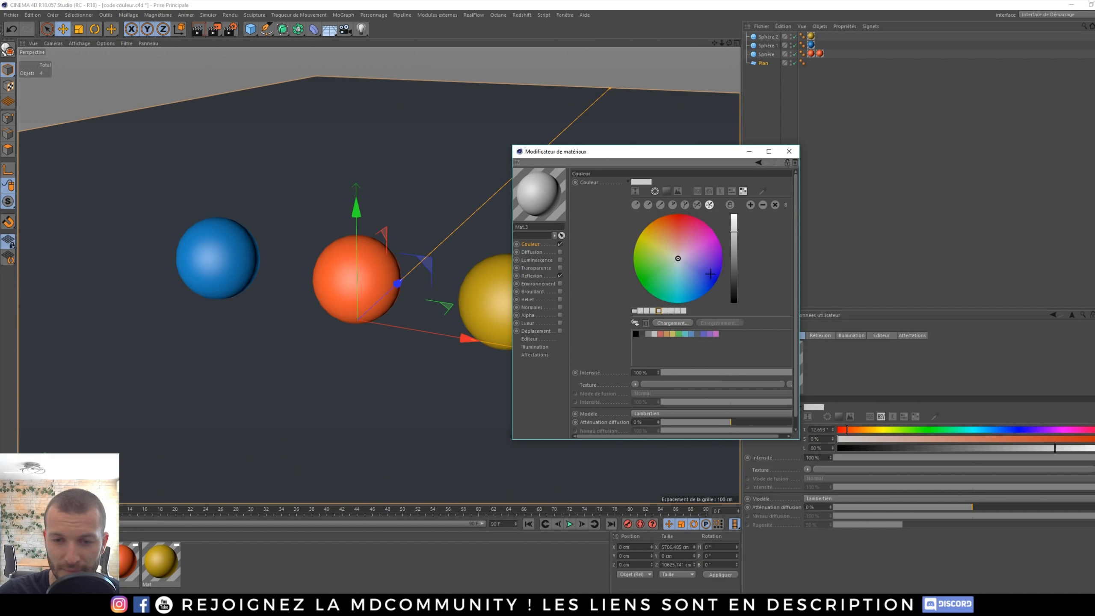
pyautogui.click(666, 323)
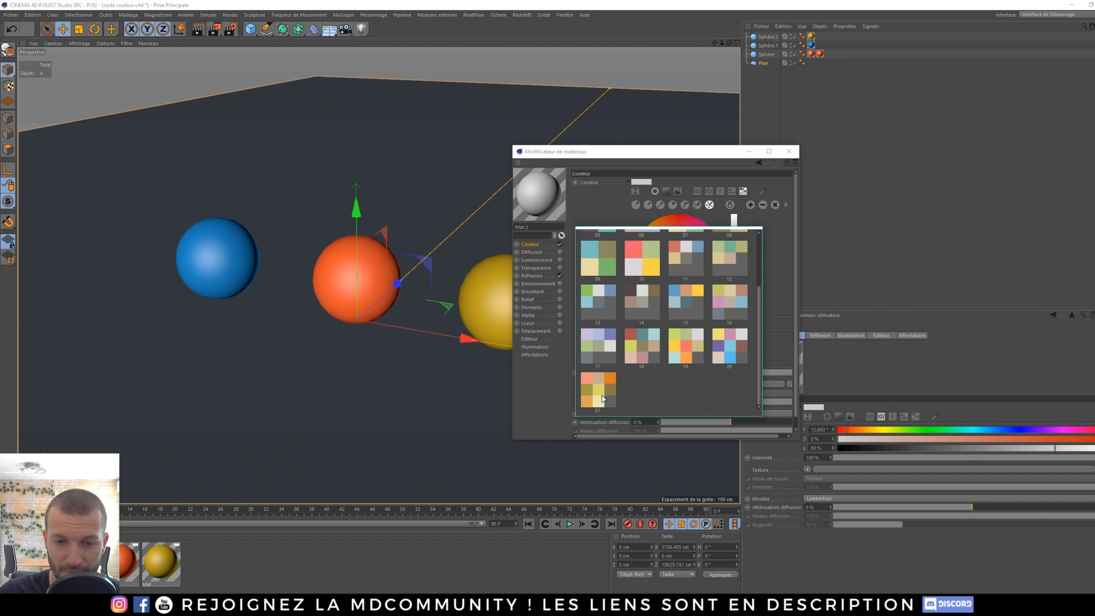
pyautogui.scroll(3, 644, 374)
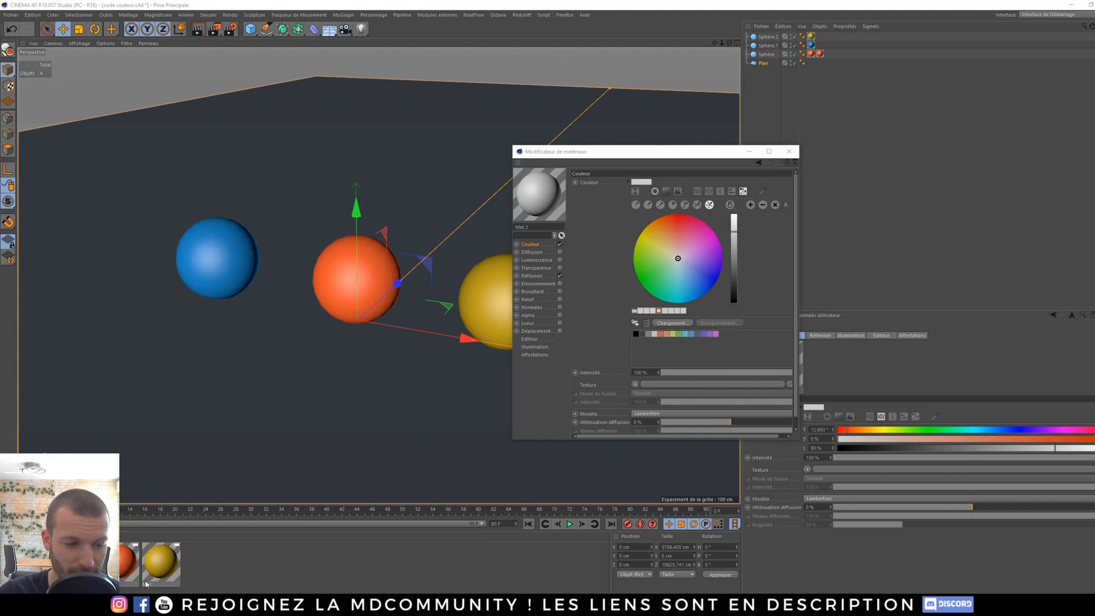
# - In the orange material's swatches, add an empty group and save the eight harmony colours as another group
pyautogui.click(129, 560)
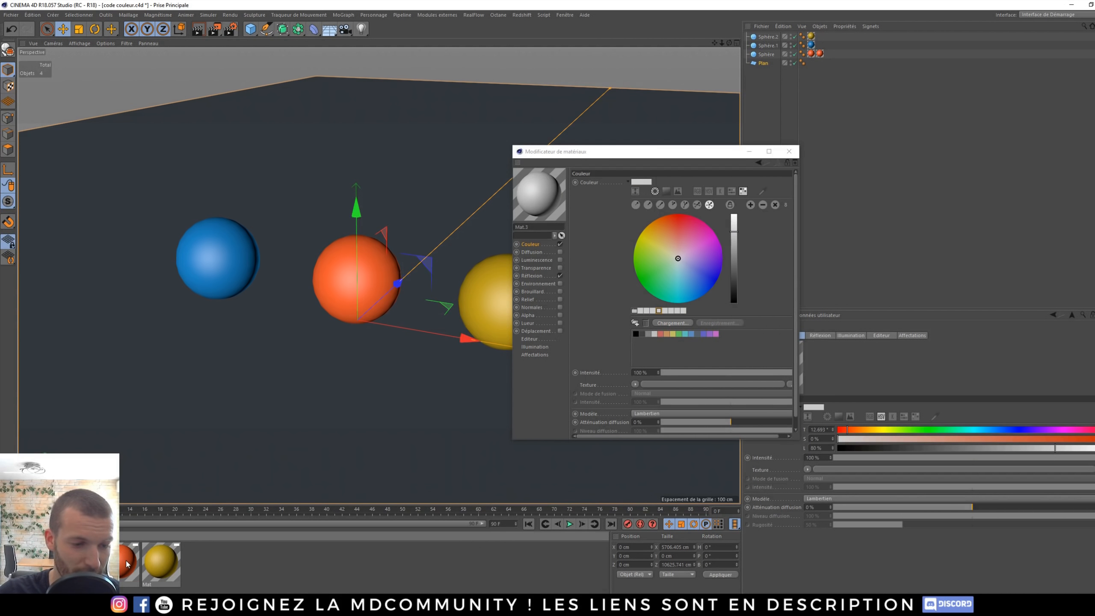
pyautogui.click(636, 323)
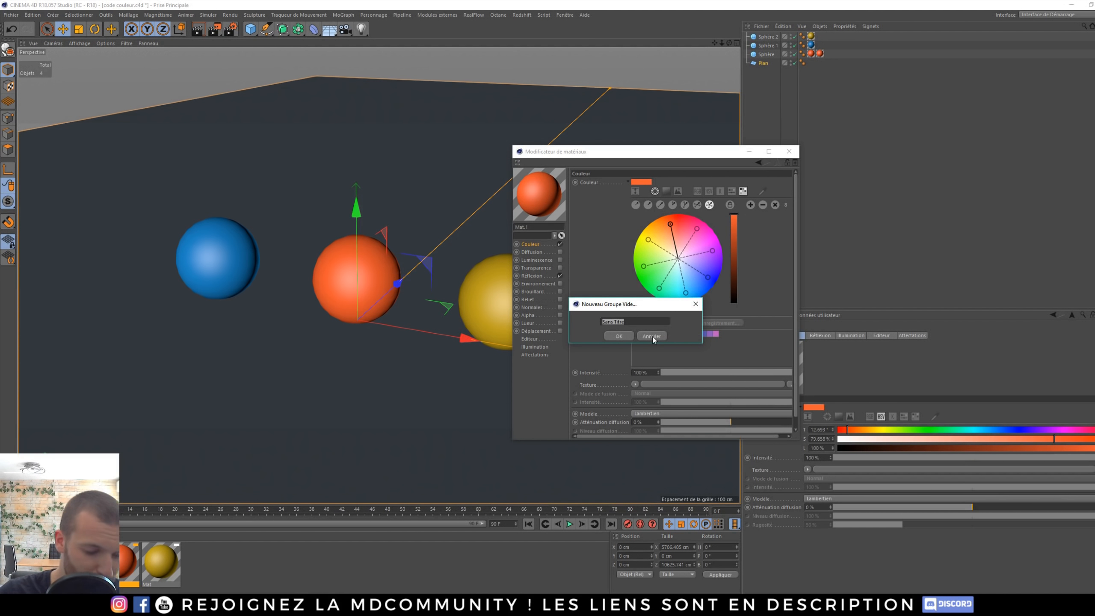
pyautogui.write('tuto')
pyautogui.click(651, 336)
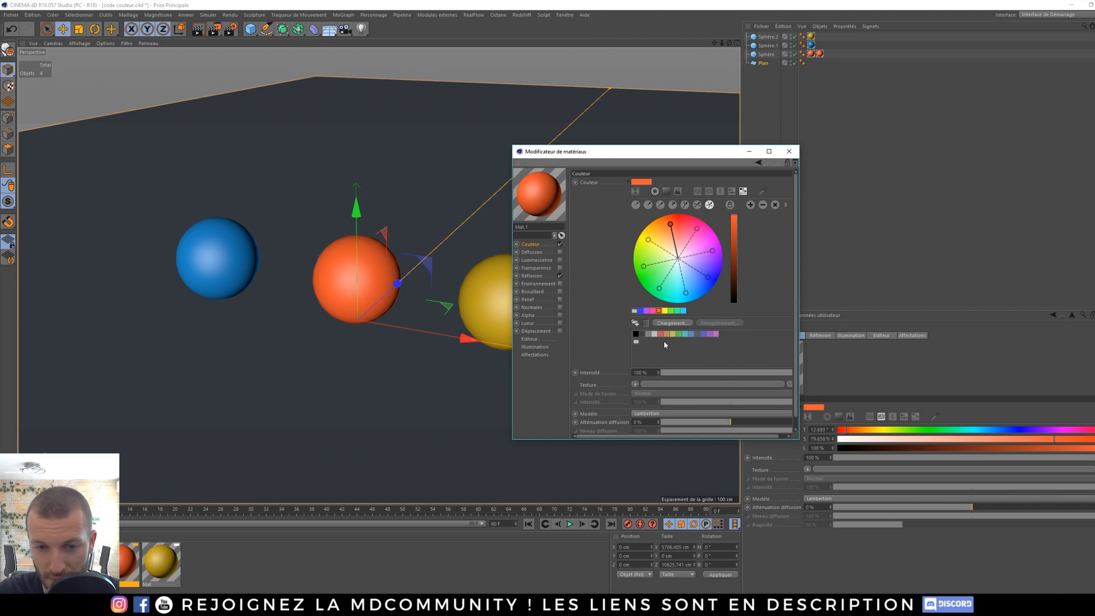
pyautogui.click(636, 319)
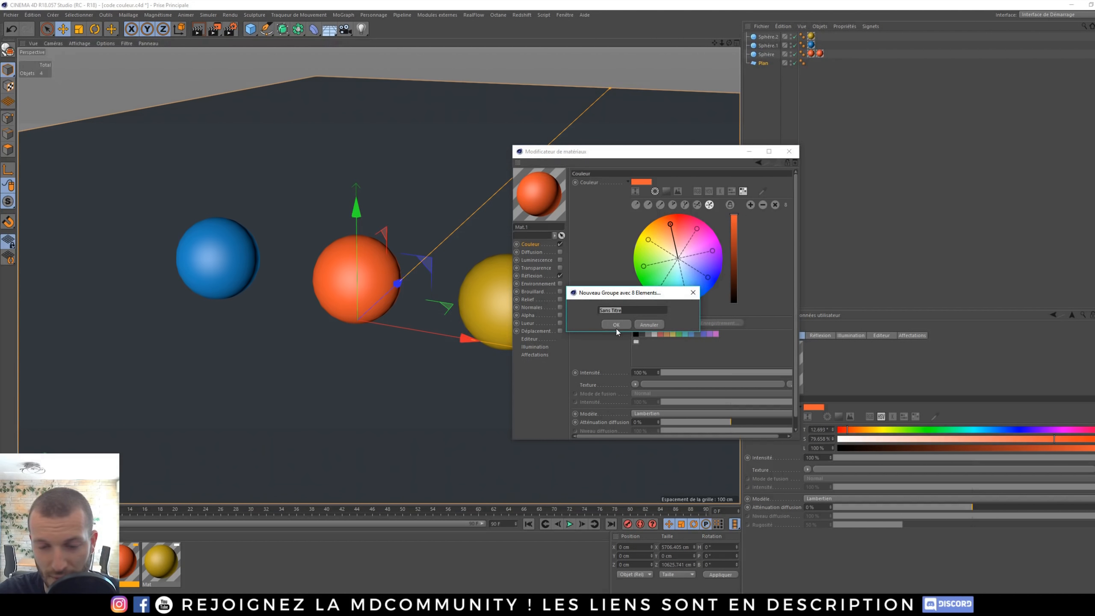
pyautogui.click(617, 325)
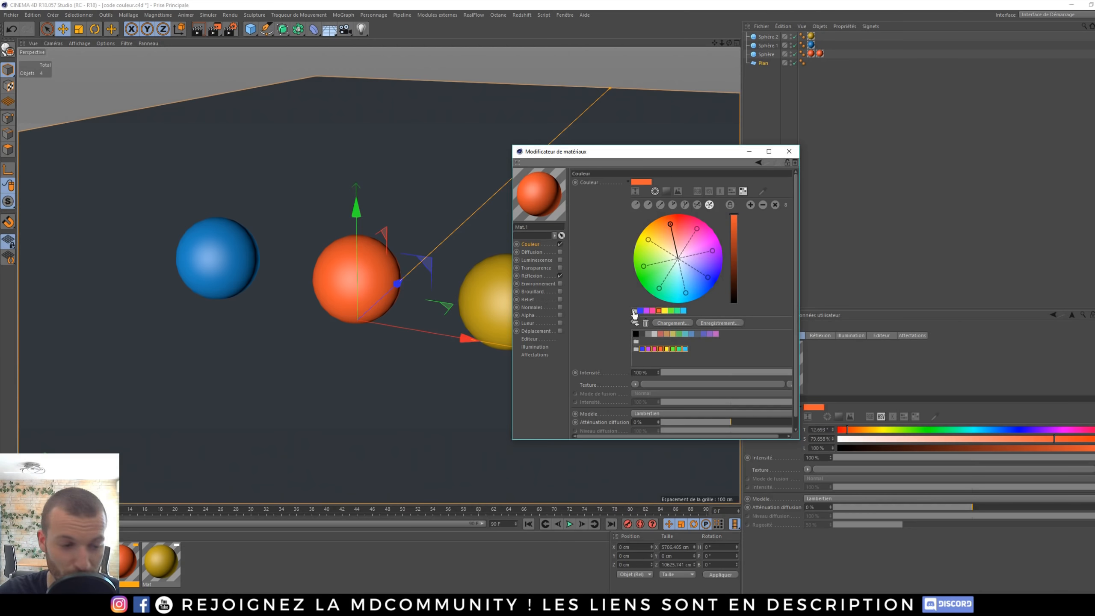
# - Delete the empty swatch group, keeping the one with the eight harmony colours
pyautogui.click(637, 341)
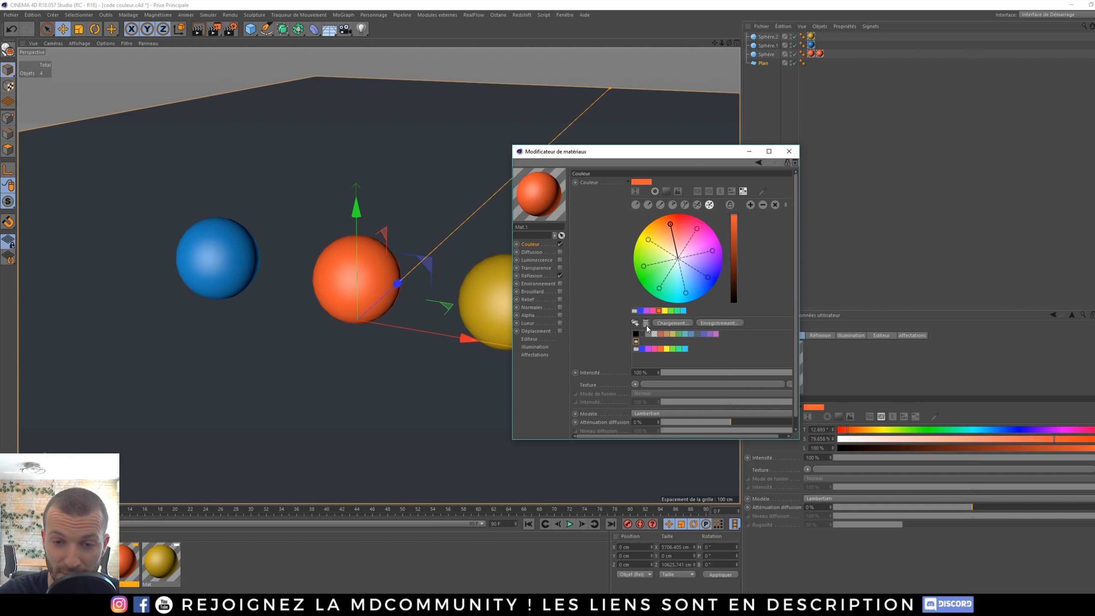
pyautogui.click(646, 325)
pyautogui.click(579, 344)
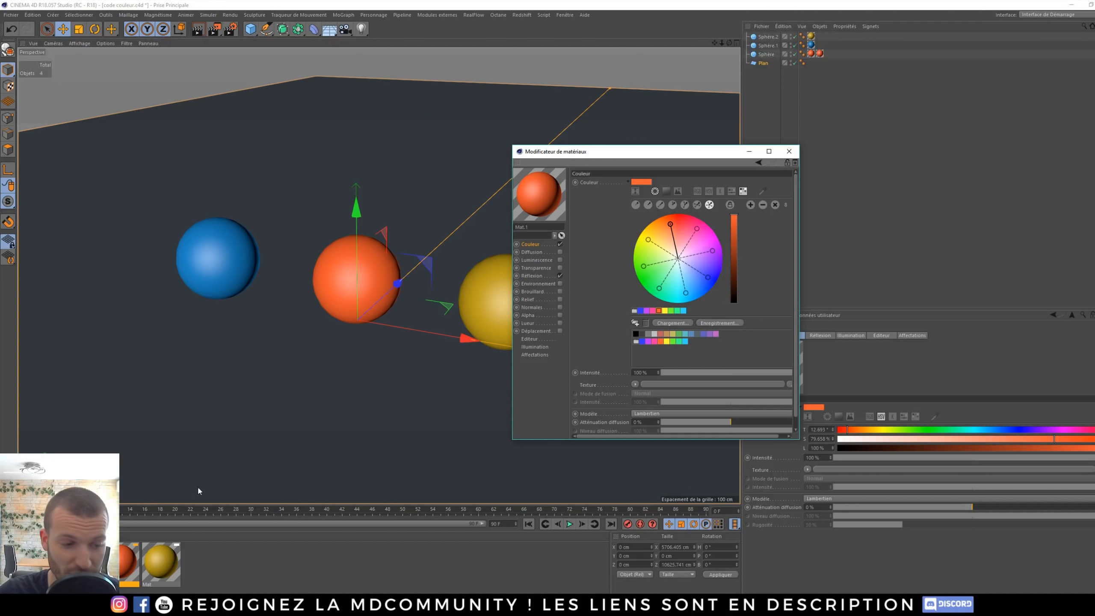
# - Try several colours from the saved swatch group on the grey Mat.2 material, finishing with the green one
pyautogui.click(38, 563)
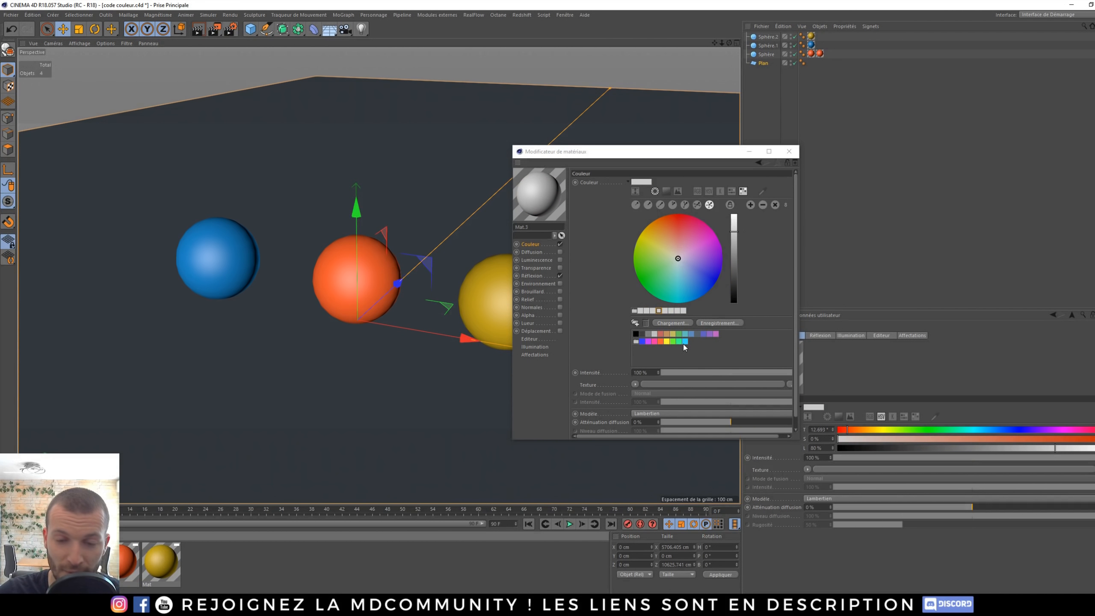
pyautogui.click(654, 343)
pyautogui.click(667, 342)
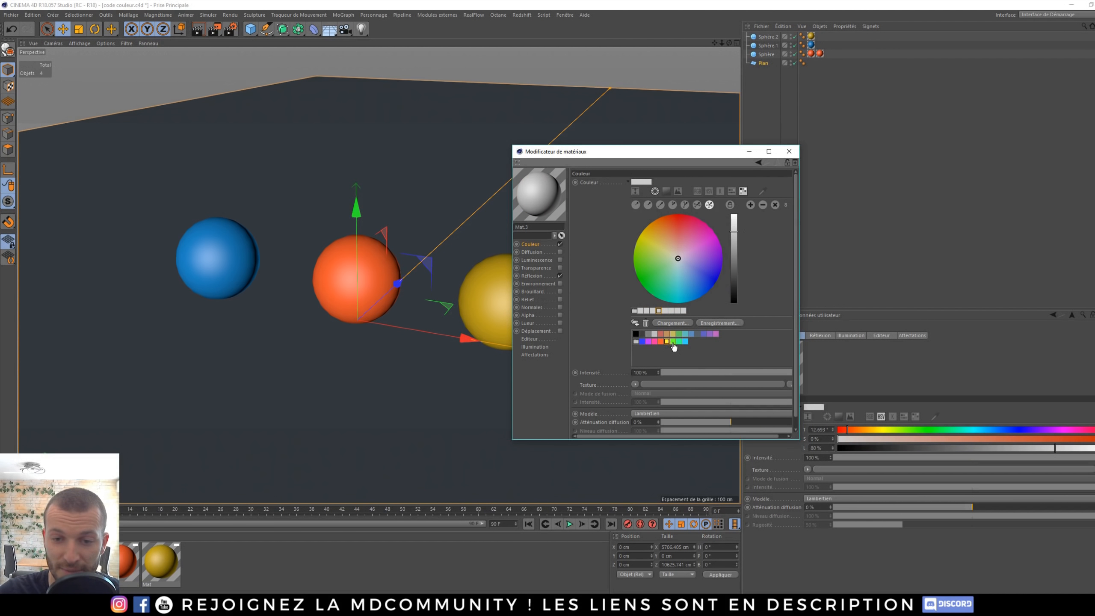
pyautogui.click(673, 342)
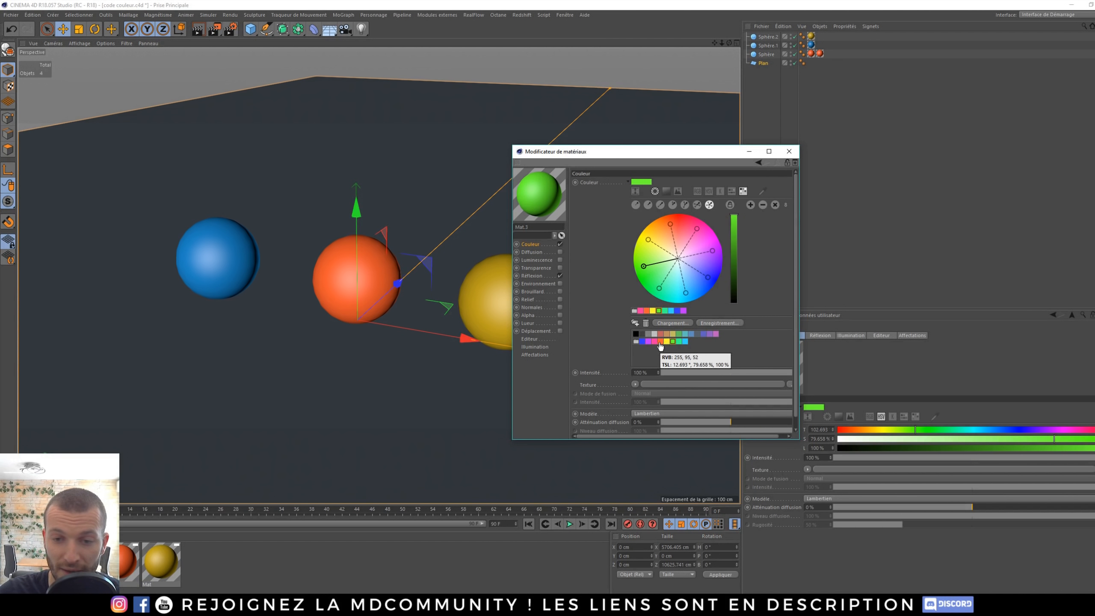
pyautogui.click(660, 342)
pyautogui.click(654, 342)
pyautogui.click(648, 343)
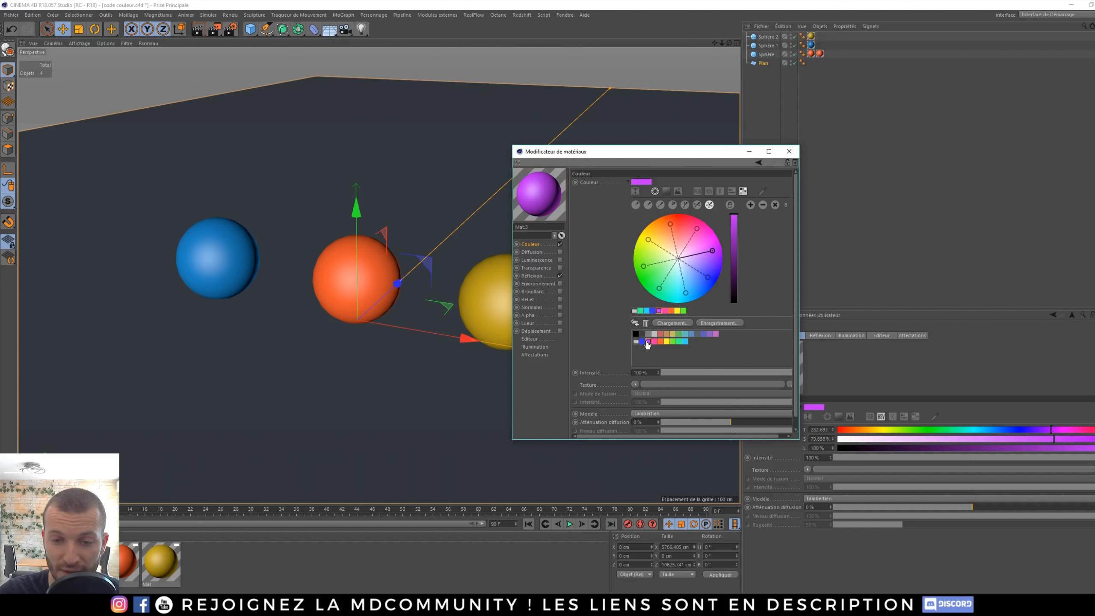
pyautogui.click(642, 342)
pyautogui.click(673, 342)
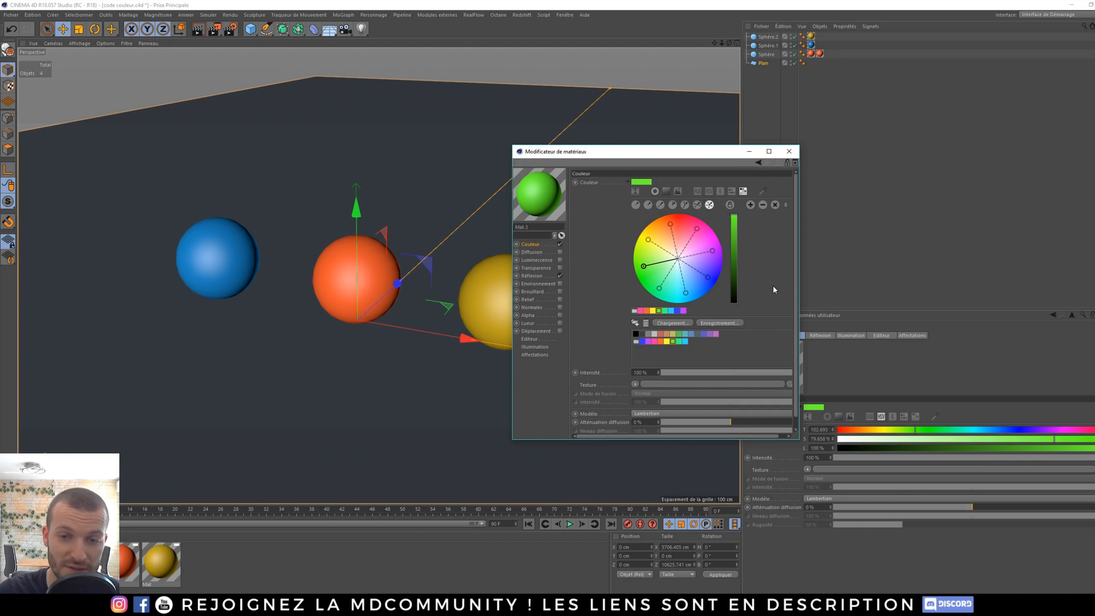
# - Rotate Mat.2's colour wheel harmony through pink to an orange of about 18° hue and 77% saturation, and close the material editor
pyautogui.moveTo(696, 229)
pyautogui.mouseDown()
pyautogui.moveTo(680, 223)
pyautogui.moveTo(688, 239)
pyautogui.mouseUp()
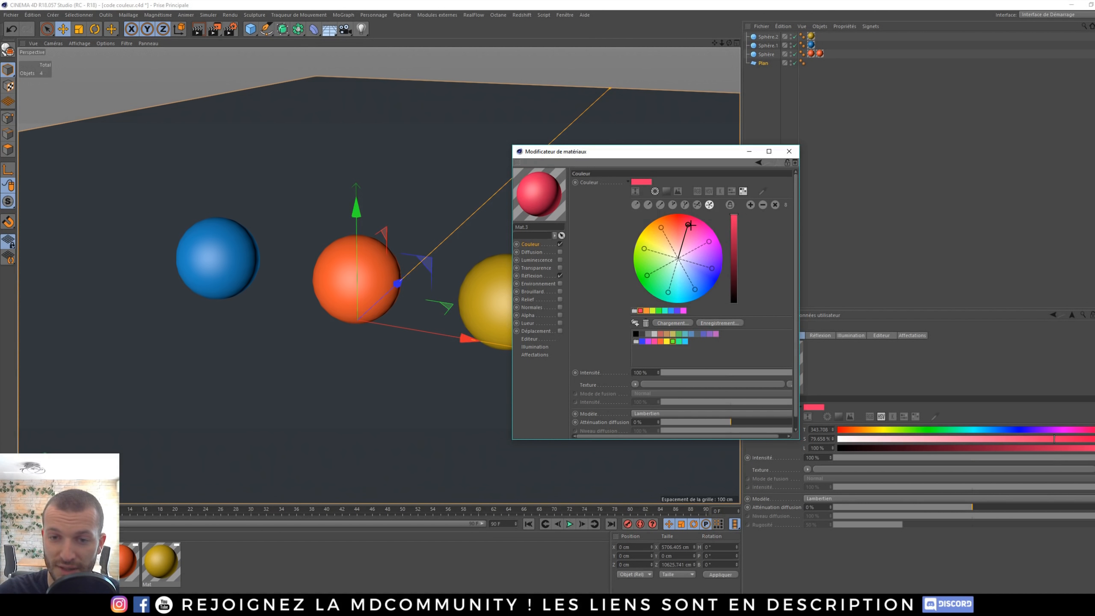
pyautogui.moveTo(688, 225); pyautogui.dragTo(665, 227)
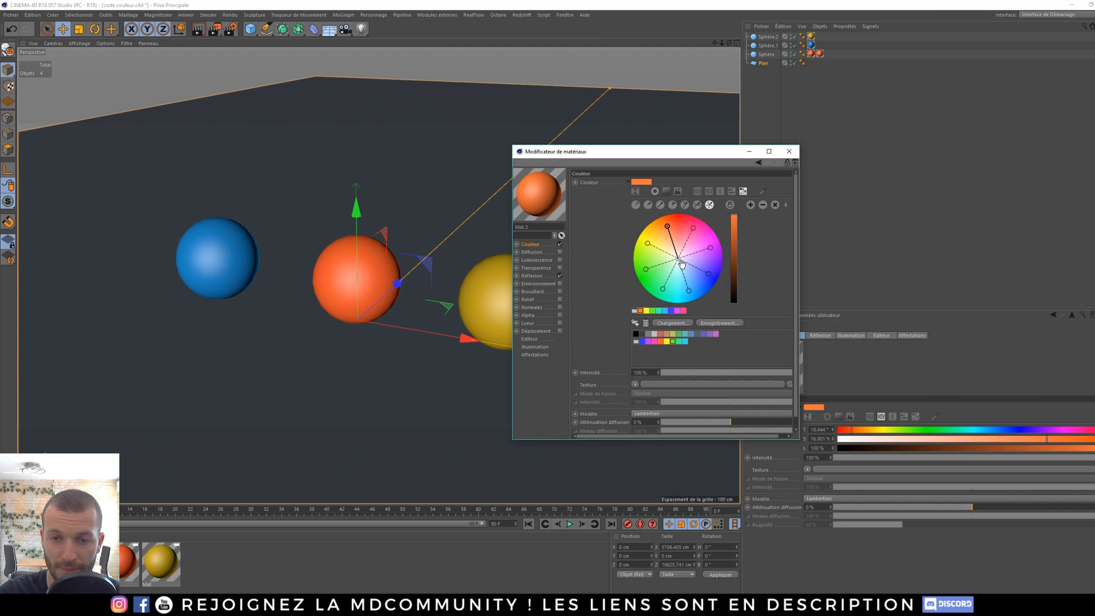
pyautogui.click(789, 151)
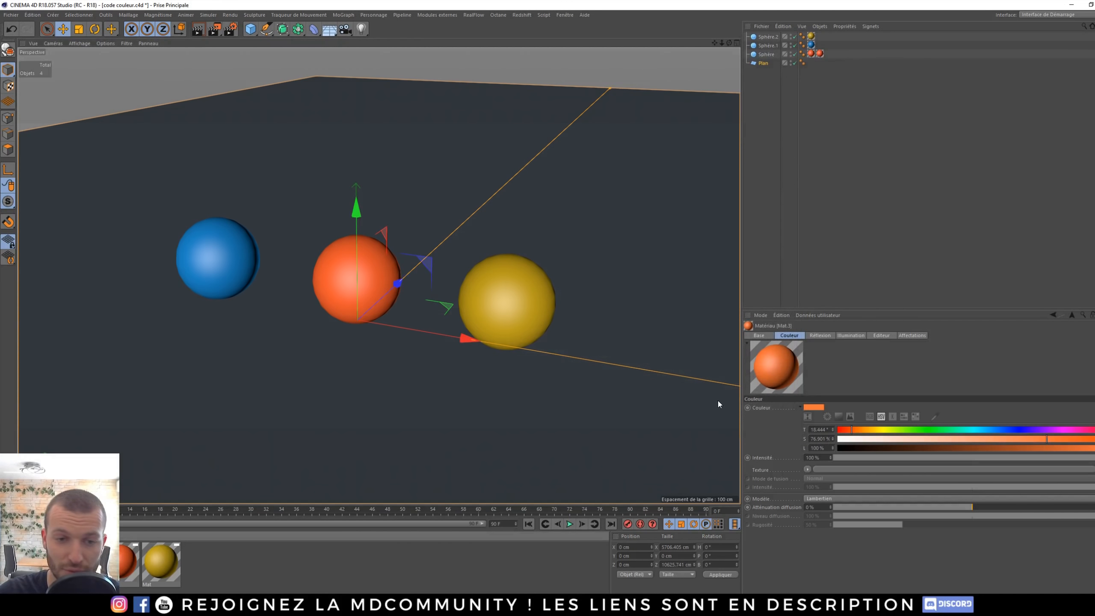
# - Reframe the three spheres in the perspective view and add a camera from that viewpoint
pyautogui.moveTo(485, 320)
pyautogui.keyDown('alt'); pyautogui.mouseDown(button='middle')
pyautogui.moveTo(457, 308)
pyautogui.moveTo(483, 329)
pyautogui.mouseUp(button='middle'); pyautogui.keyUp('alt')
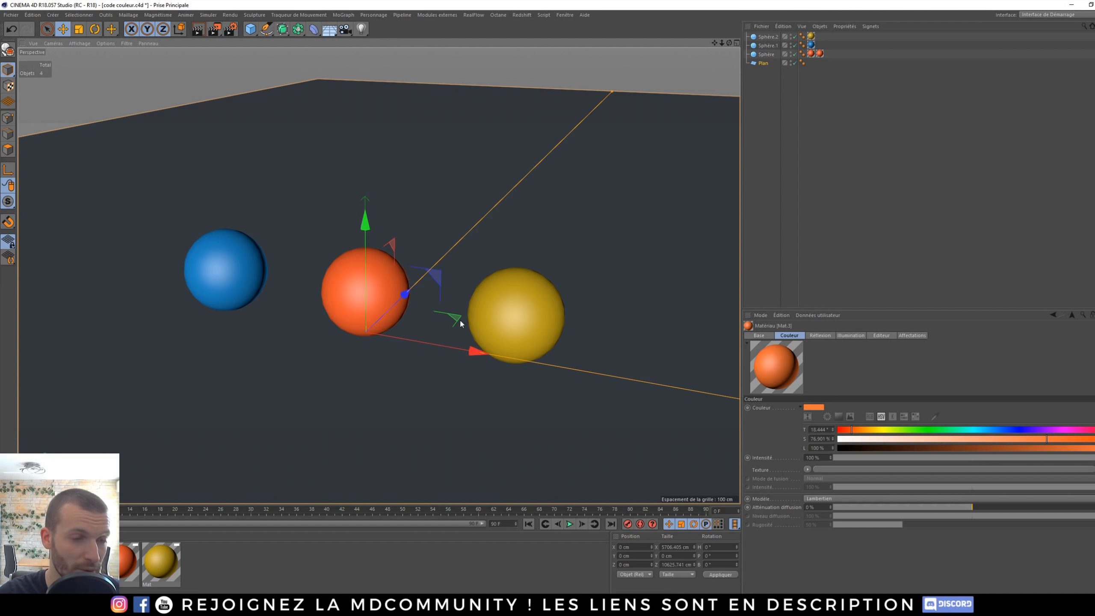
pyautogui.click(347, 29)
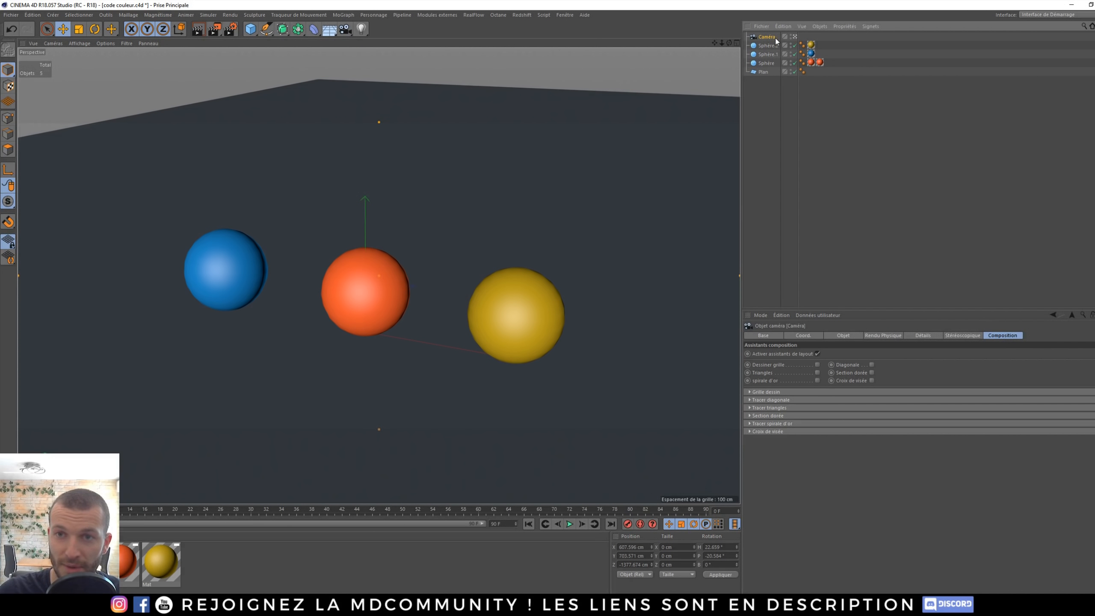
# - Toggle the camera's grid, triangles, golden spiral, diagonal, golden section and crosshair composition helpers on and off in turn
pyautogui.click(817, 364)
pyautogui.click(817, 365)
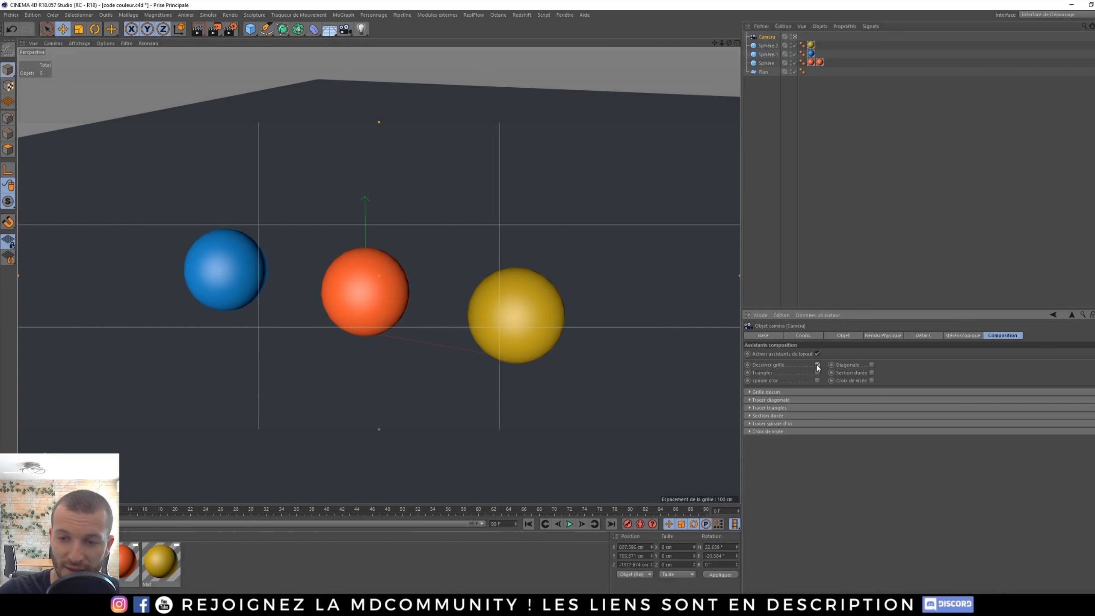
pyautogui.click(818, 372)
pyautogui.click(818, 372)
pyautogui.click(817, 379)
pyautogui.click(817, 379)
pyautogui.click(872, 364)
pyautogui.click(871, 364)
pyautogui.click(871, 372)
pyautogui.click(872, 380)
pyautogui.click(871, 372)
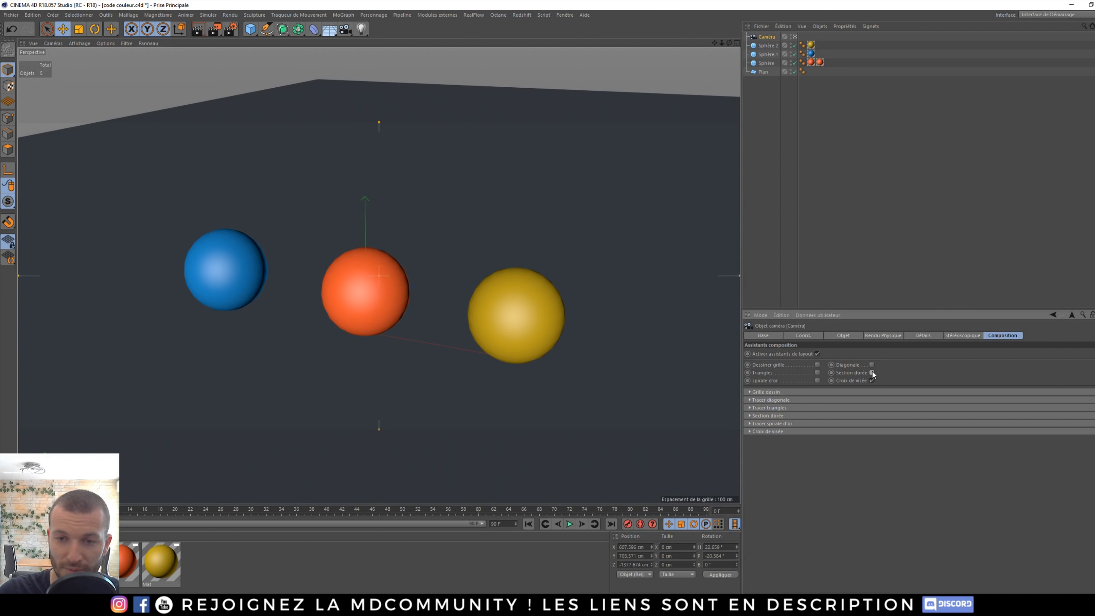
pyautogui.click(872, 380)
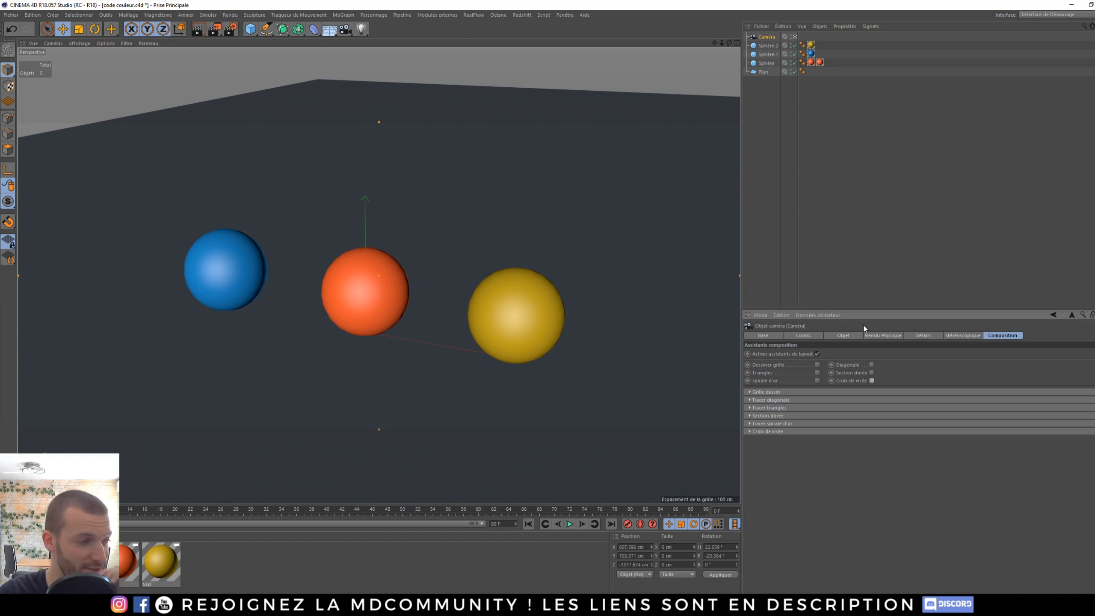
# - Switch to the open document majc.c4d and look at its cut-out sphere from a slightly different angle
pyautogui.click(565, 15)
pyautogui.click(599, 232)
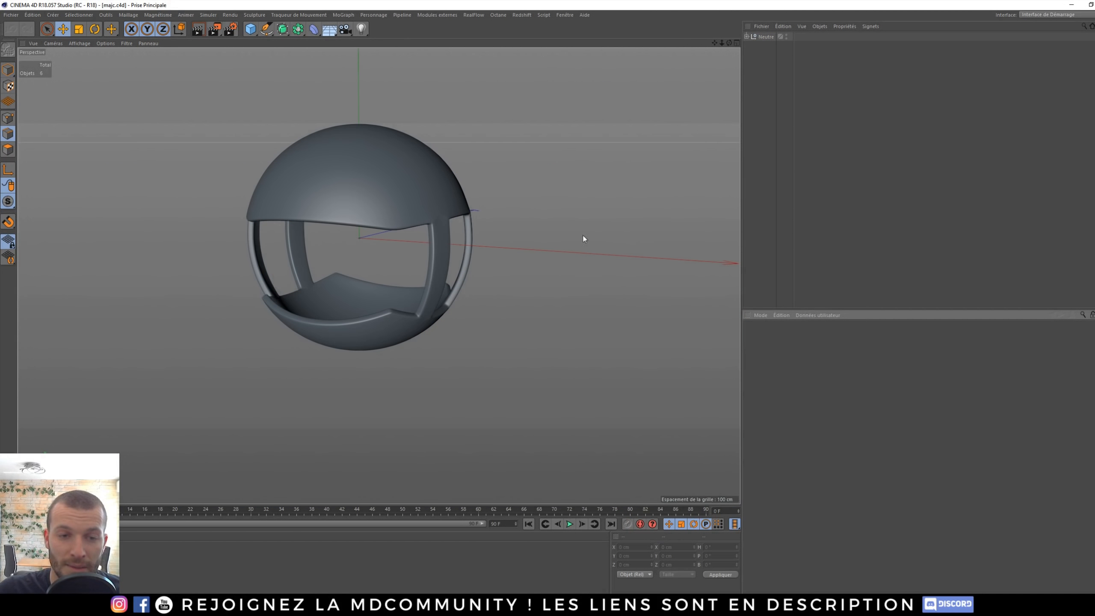
pyautogui.keyDown('alt'); pyautogui.moveTo(384, 195); pyautogui.dragTo(373, 206); pyautogui.keyUp('alt')
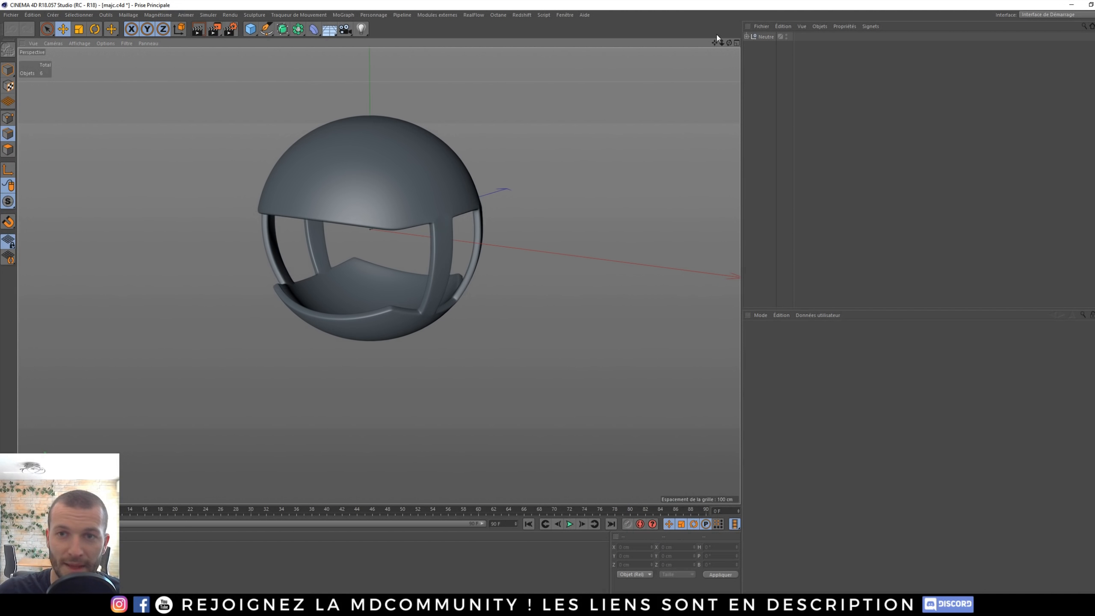
# - Expand the null's hierarchy, take the sphere out of it, and put it back under the Surface Tissu generator
pyautogui.click(746, 37)
pyautogui.click(767, 82)
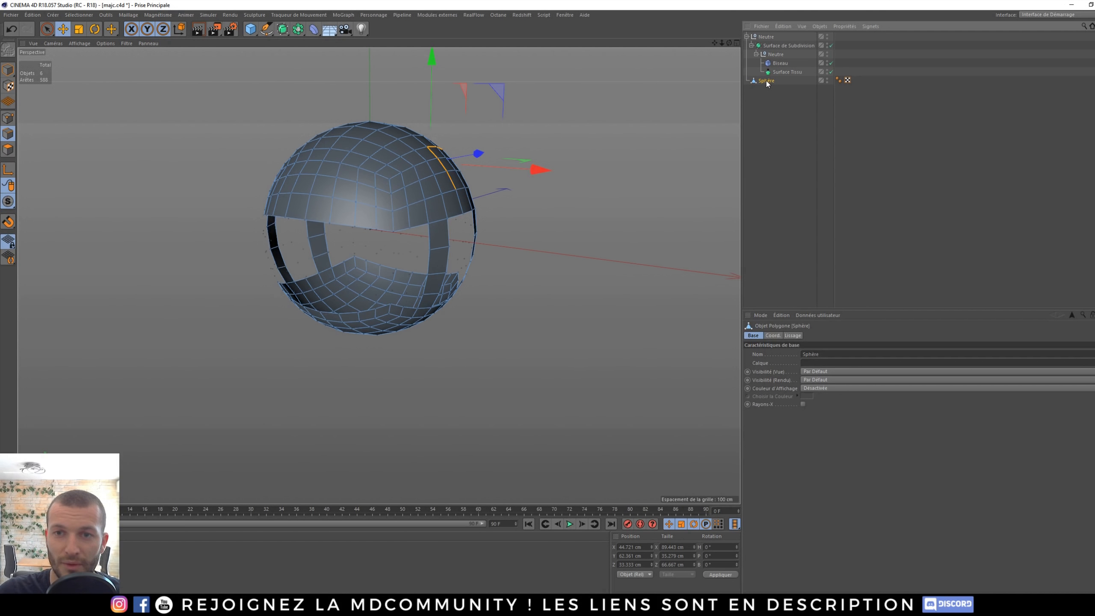
pyautogui.moveTo(766, 82); pyautogui.dragTo(787, 72)
pyautogui.click(501, 175)
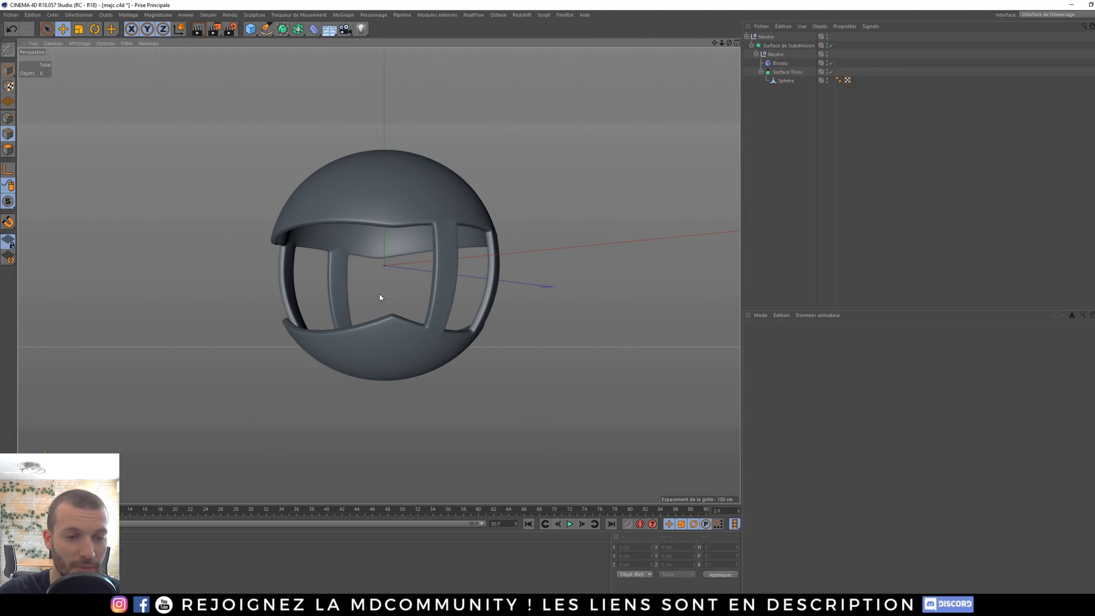
pyautogui.keyDown('alt'); pyautogui.moveTo(419, 282); pyautogui.dragTo(400, 255); pyautogui.keyUp('alt')
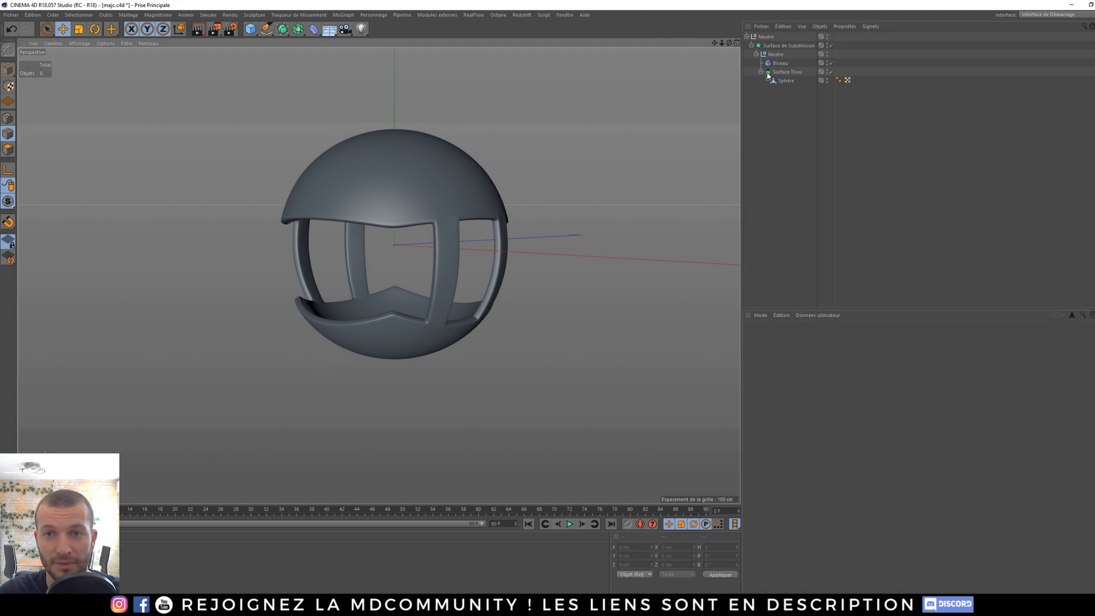
# - Move the sphere out of the hierarchy to the root level, delete the null with its generators, and select the sphere
pyautogui.moveTo(780, 85); pyautogui.dragTo(761, 89)
pyautogui.click(766, 38)
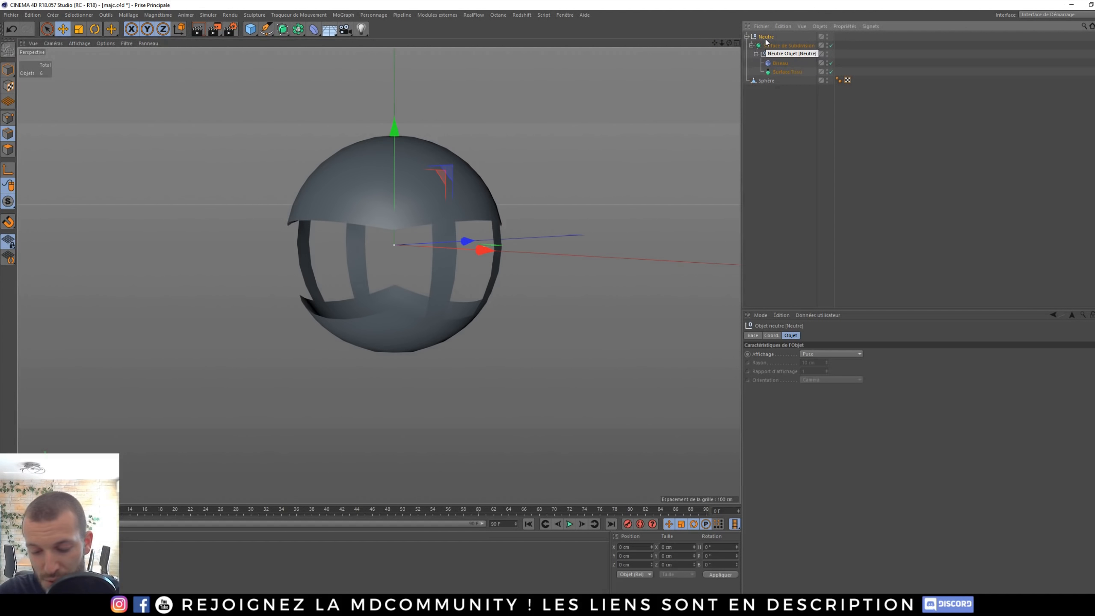
pyautogui.press('Delete')
pyautogui.click(762, 37)
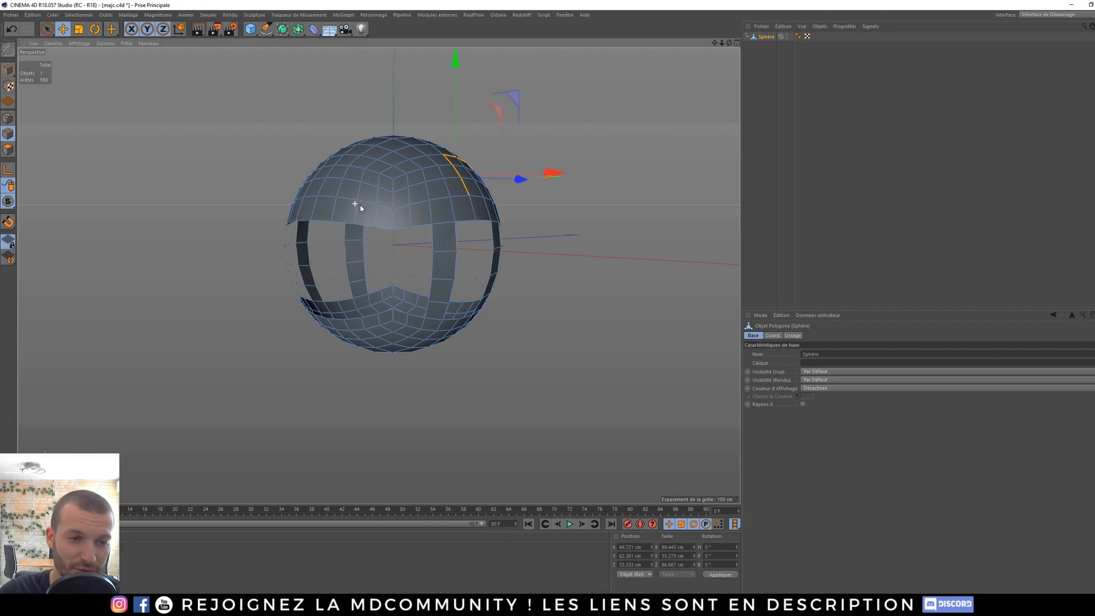
# - Select the cut-out sphere and switch from edge editing to Model mode
pyautogui.keyDown('alt'); pyautogui.moveTo(360, 206); pyautogui.dragTo(375, 217); pyautogui.keyUp('alt')
pyautogui.rightClick(174, 252)
pyautogui.click(215, 475)
pyautogui.keyDown('alt'); pyautogui.moveTo(351, 239); pyautogui.dragTo(384, 260, button='middle'); pyautogui.keyUp('alt')
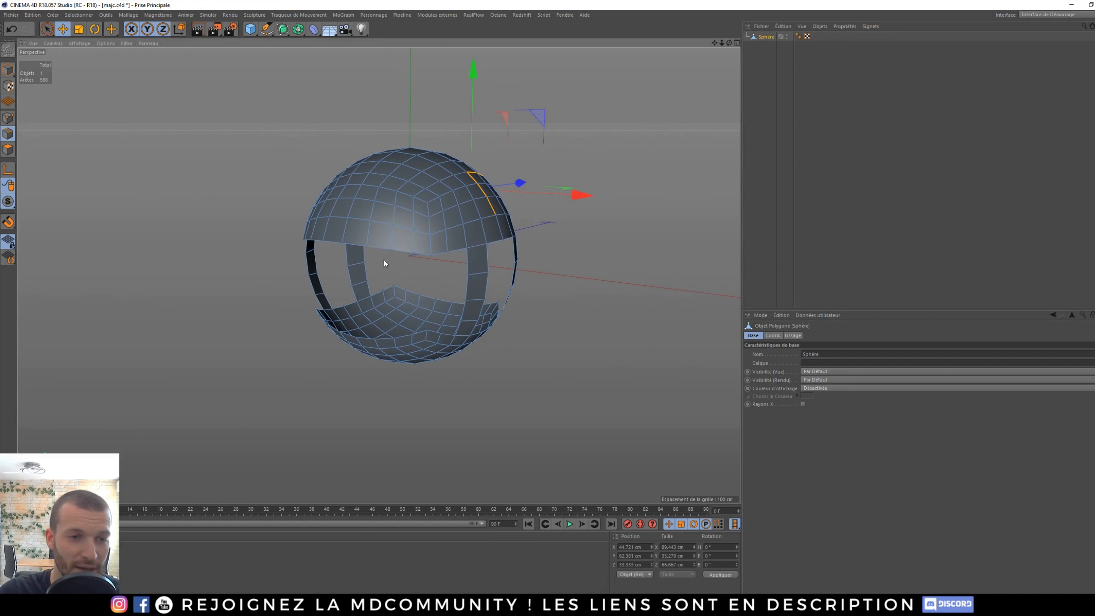
pyautogui.keyDown('alt'); pyautogui.moveTo(383, 260); pyautogui.dragTo(442, 230, button='right'); pyautogui.keyUp('alt')
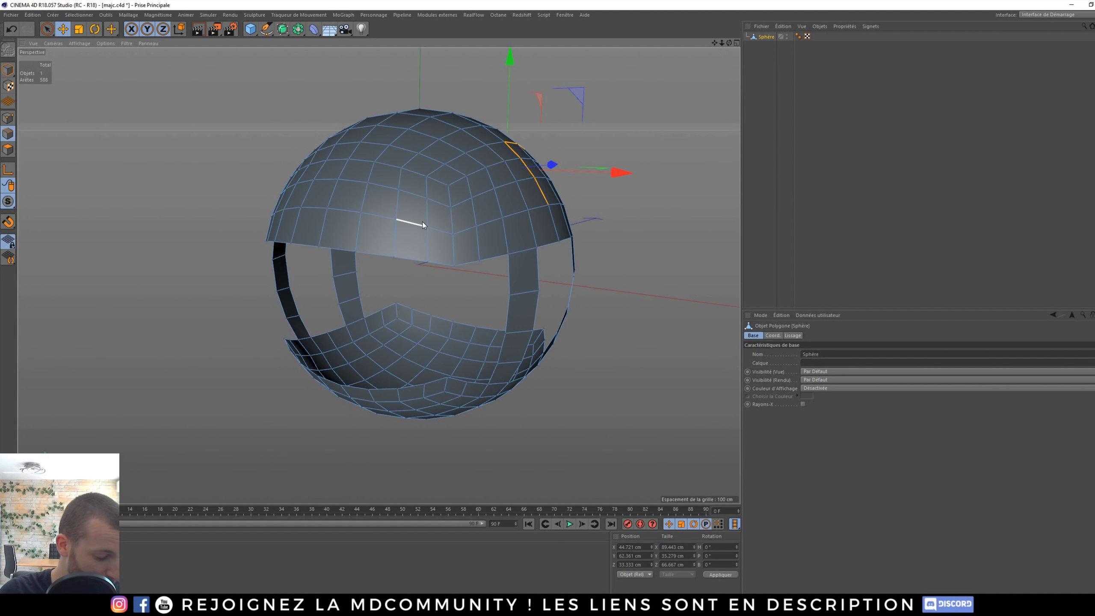
pyautogui.click(763, 98)
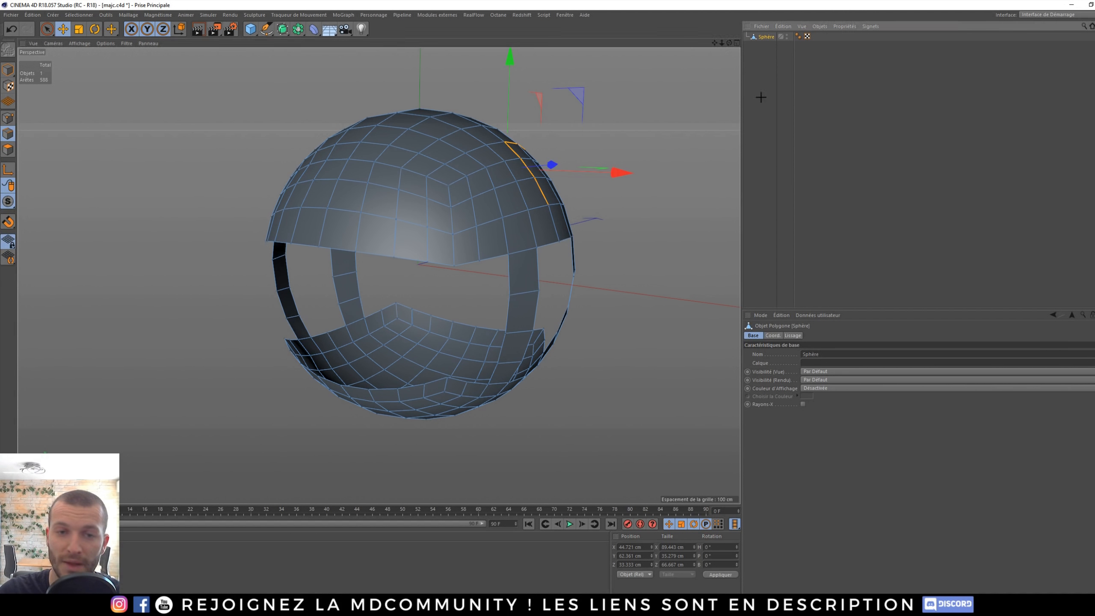
pyautogui.click(767, 38)
pyautogui.click(9, 70)
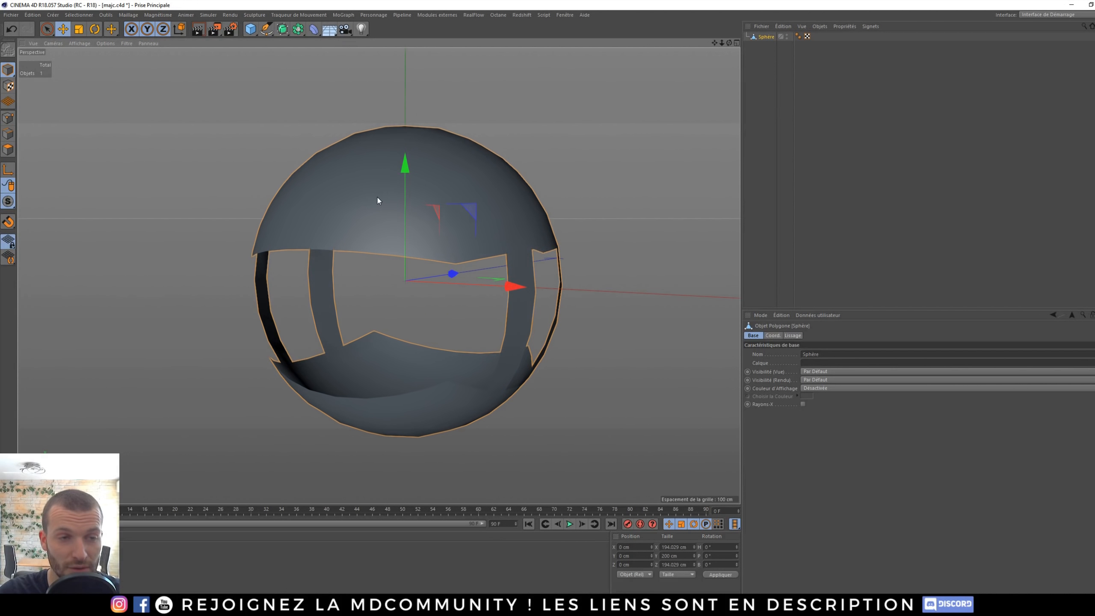
# - Create a Surface Tissu generator from the cloth simulation objects and place the sphere under it
pyautogui.click(208, 15)
pyautogui.moveTo(213, 28)
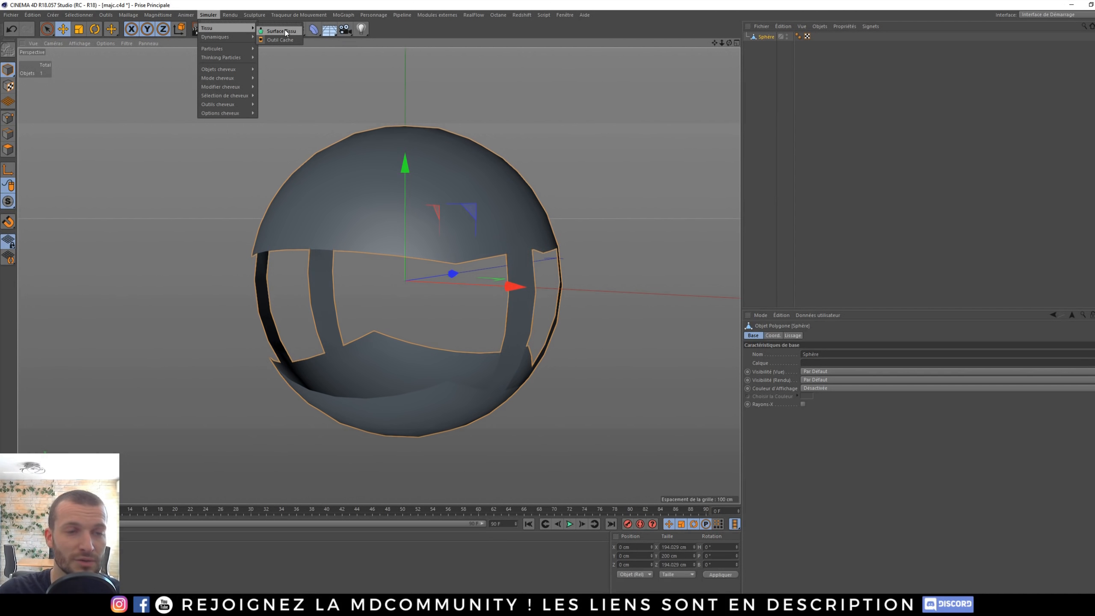
pyautogui.click(280, 28)
pyautogui.moveTo(768, 46); pyautogui.dragTo(769, 38)
pyautogui.click(772, 37)
# - Set the Surface Tissu generator to 0 subdivisions and 6 cm thickness, and place it under a new parent null
pyautogui.click(795, 371)
pyautogui.scroll(-4, 794, 372)
pyautogui.scroll(9, 794, 372)
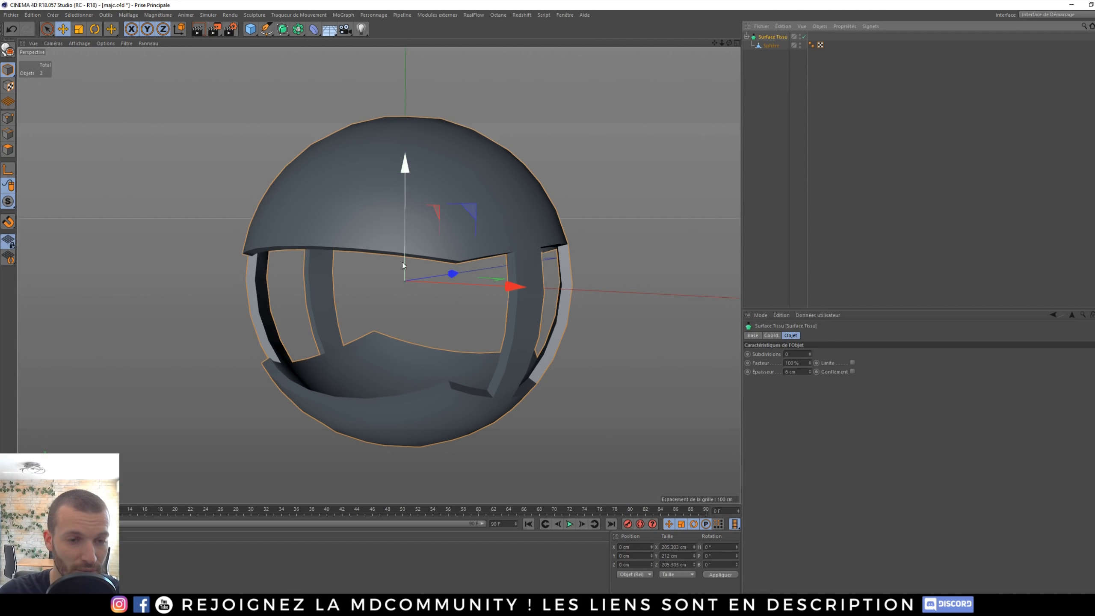
pyautogui.keyDown('alt'); pyautogui.moveTo(402, 262); pyautogui.dragTo(455, 237); pyautogui.keyUp('alt')
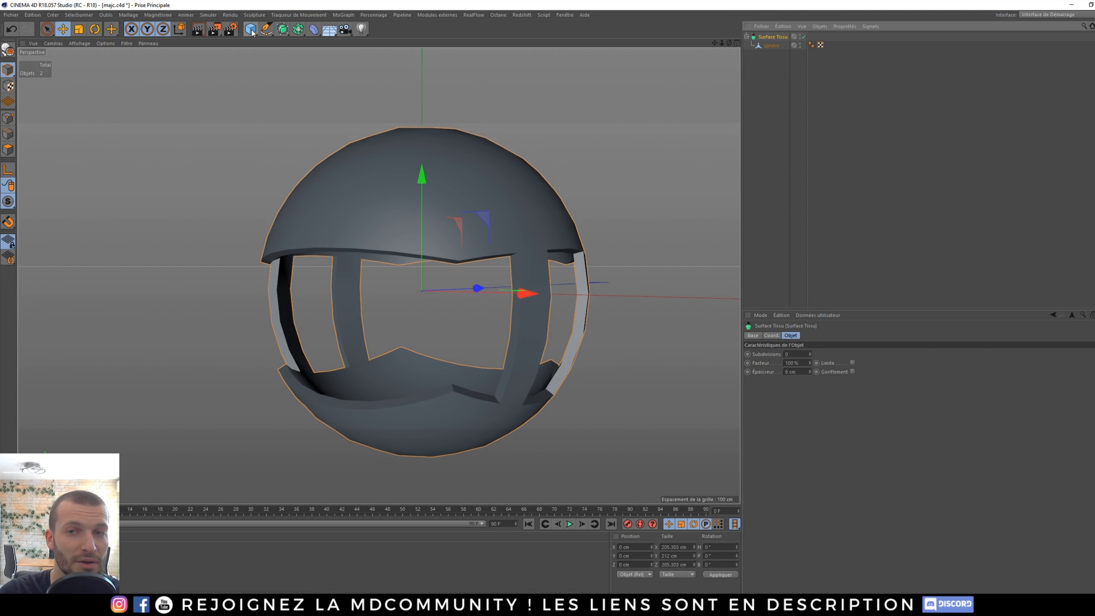
pyautogui.keyDown('alt'); pyautogui.moveTo(252, 32); pyautogui.dragTo(277, 43); pyautogui.keyUp('alt')
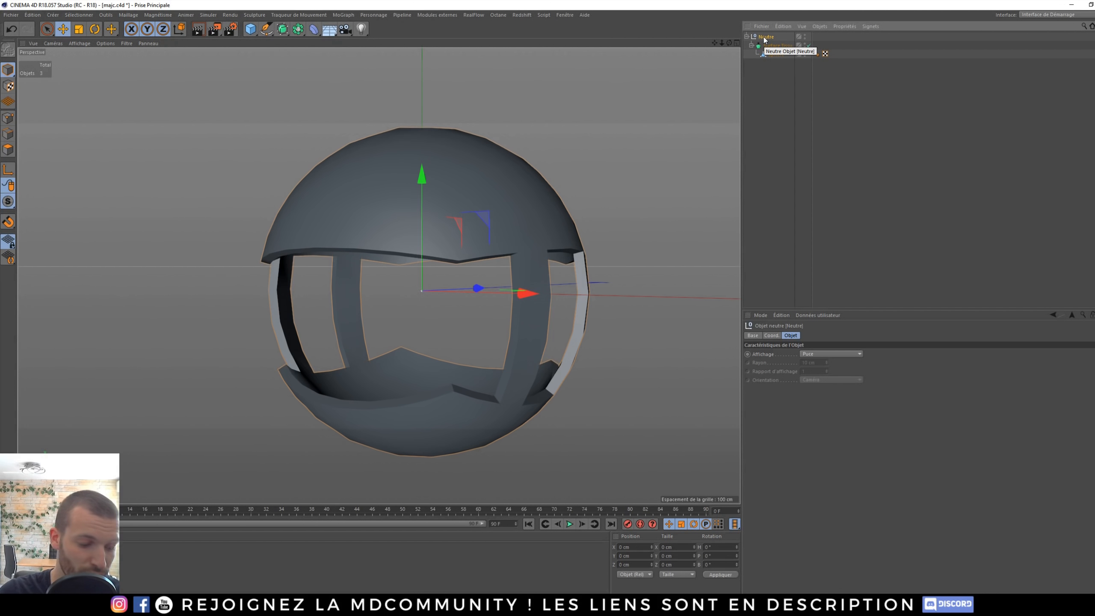
pyautogui.click(315, 29)
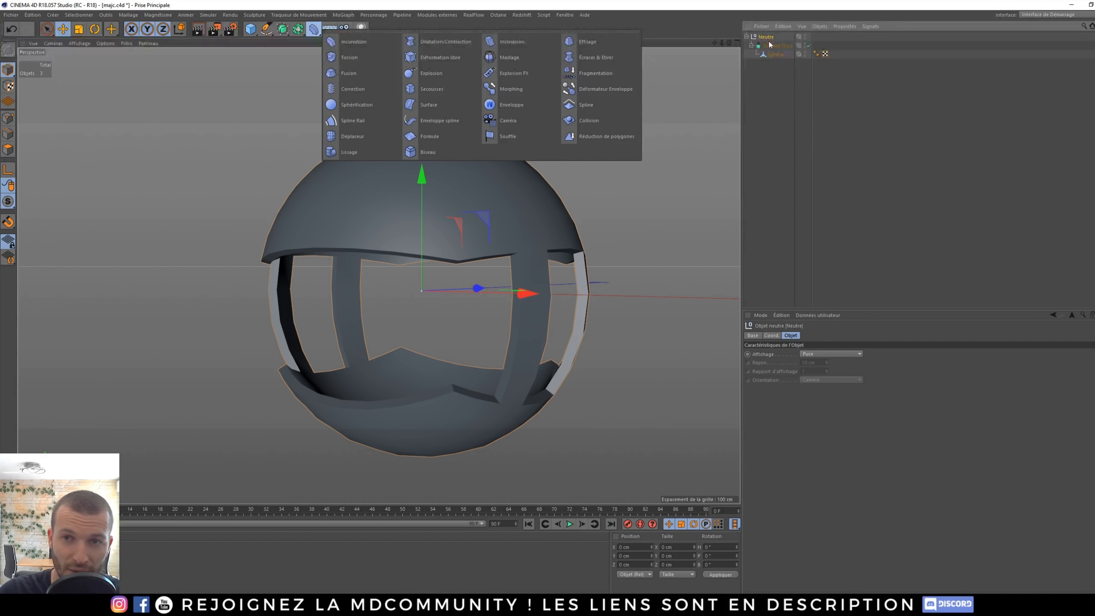
pyautogui.keyDown('alt'); pyautogui.click(446, 152); pyautogui.keyUp('alt')
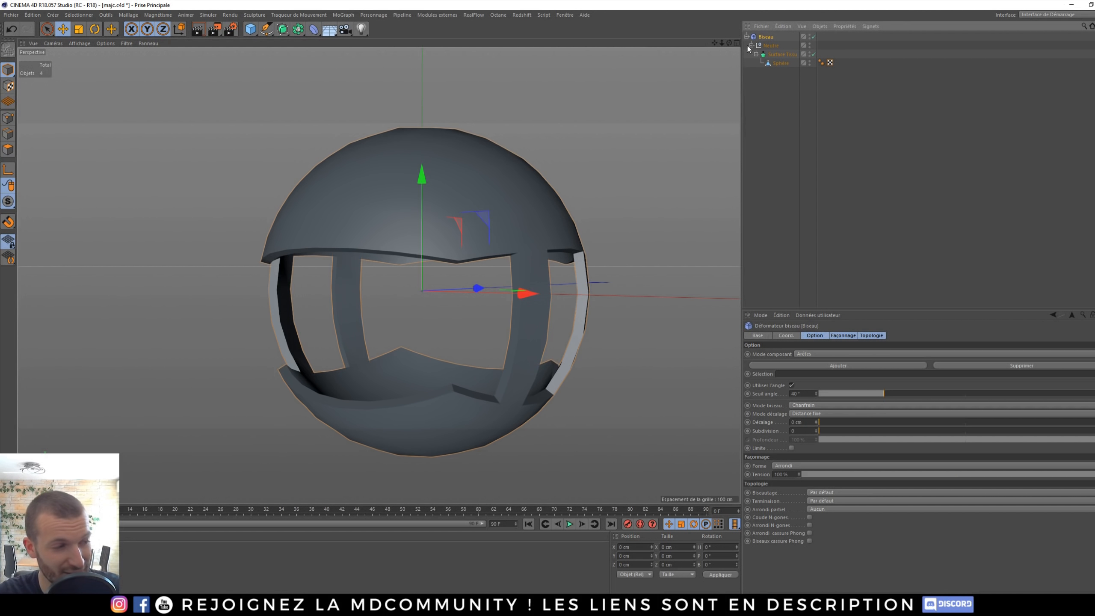
pyautogui.hotkey('ctrl', 'z')
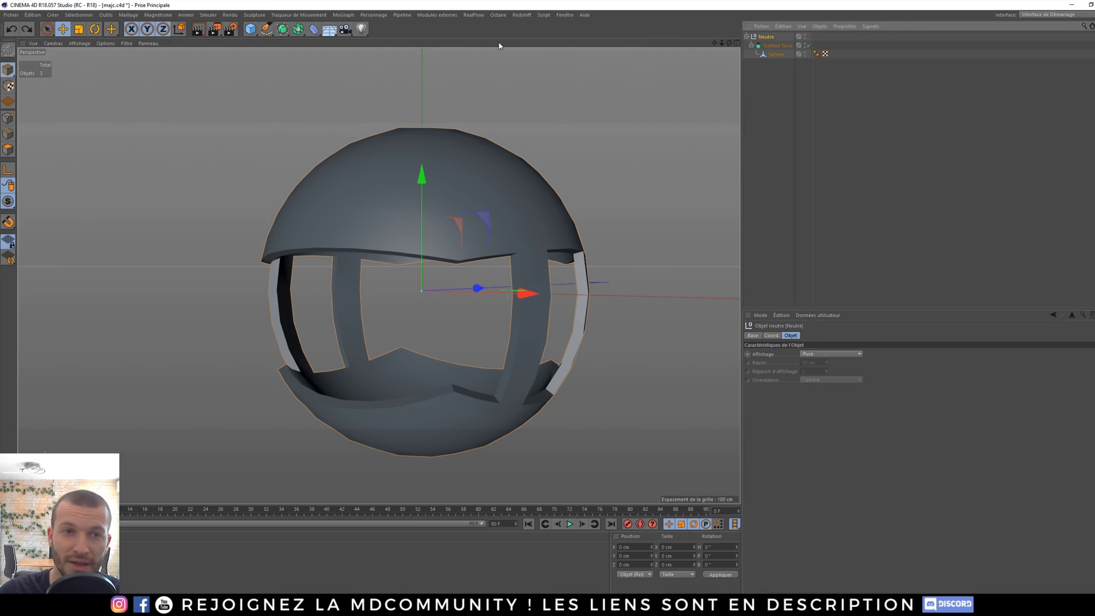
# - Add a Biseau deformer as a child of the null, above the Surface Tissu generator, and clear the selection
pyautogui.click(314, 29)
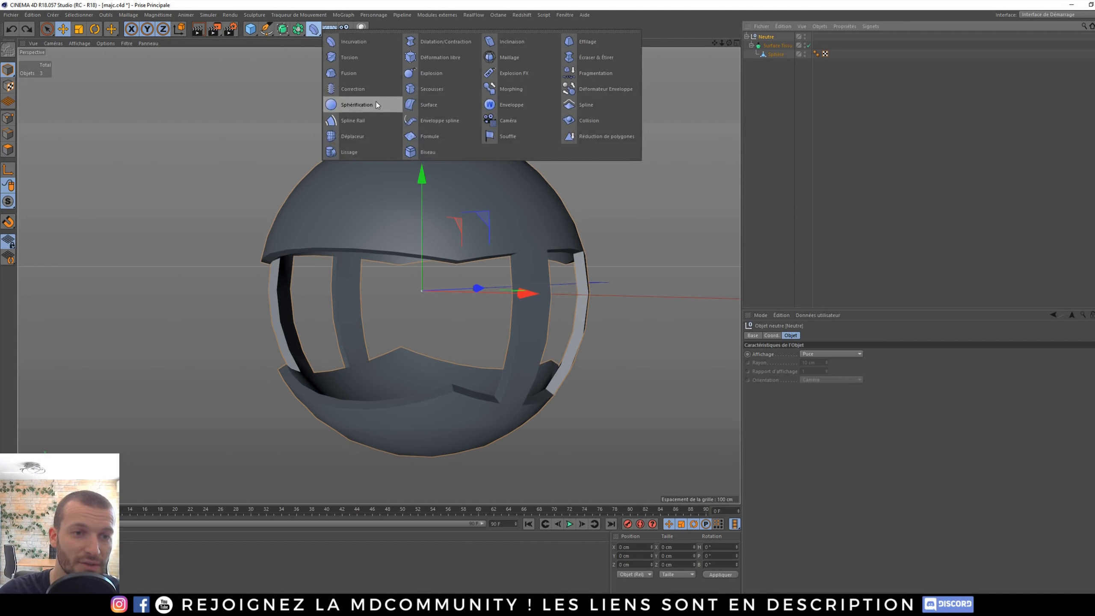
pyautogui.click(426, 153)
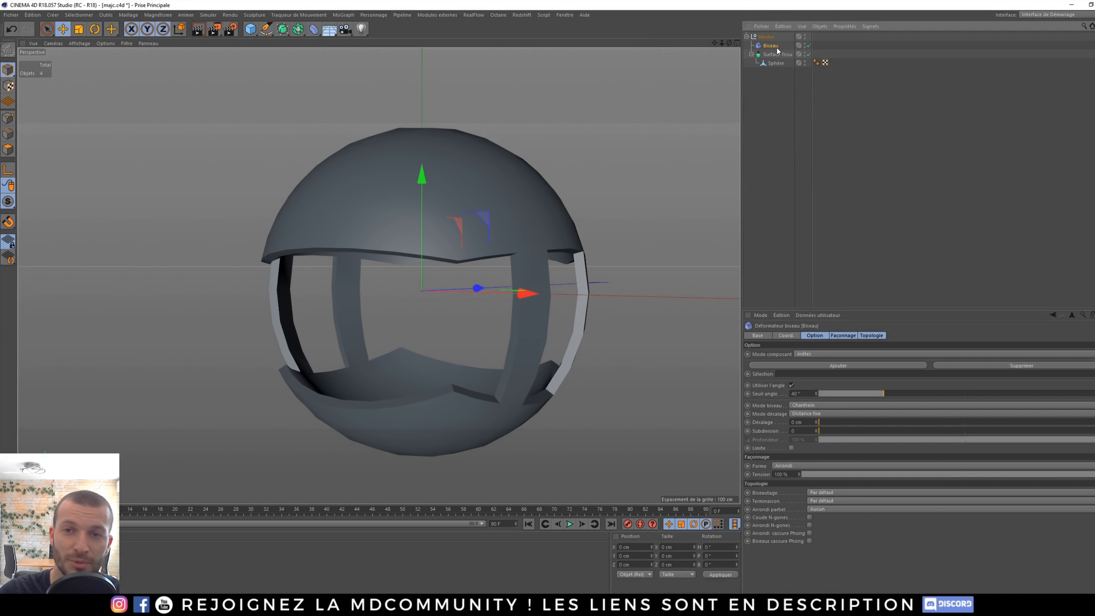
pyautogui.click(763, 235)
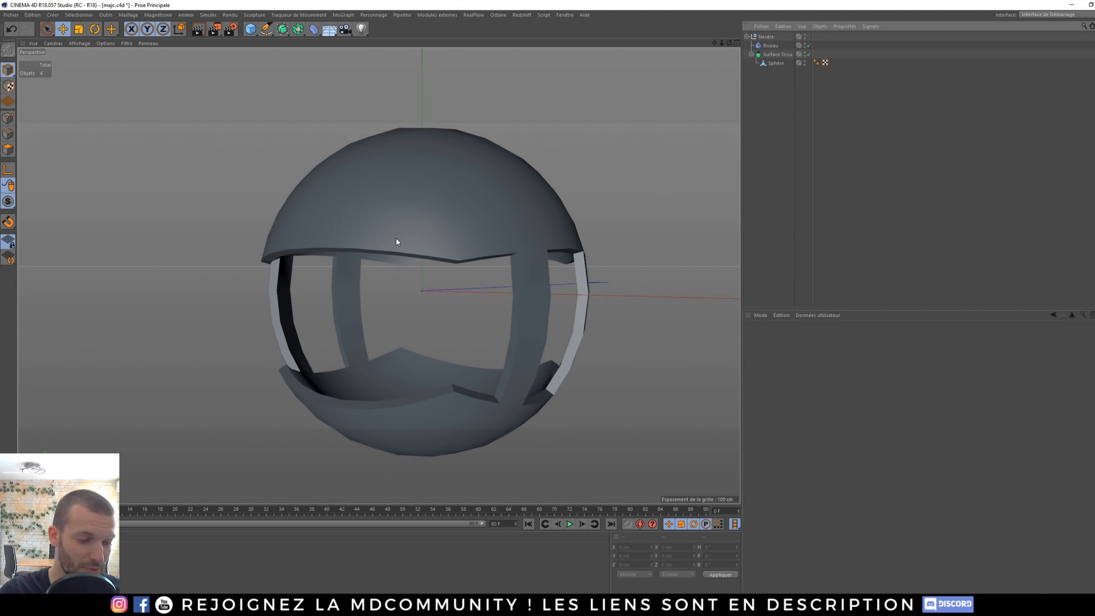
# - Select the Surface Tissu generator and set the preference for inserting new objects to Suivant
pyautogui.click(777, 54)
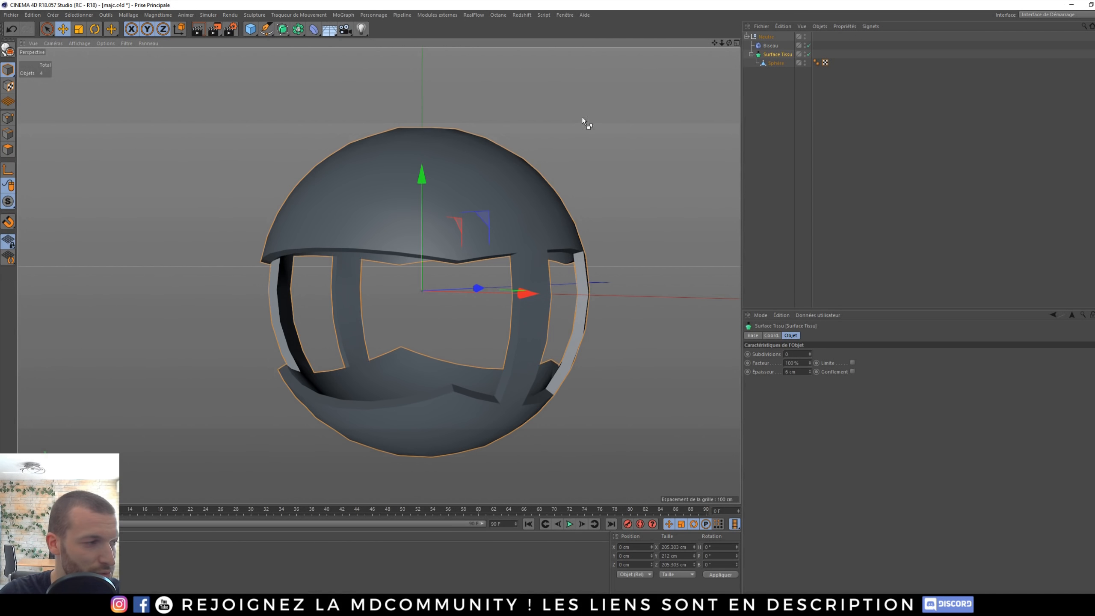
pyautogui.hotkey('ctrl', 'e')
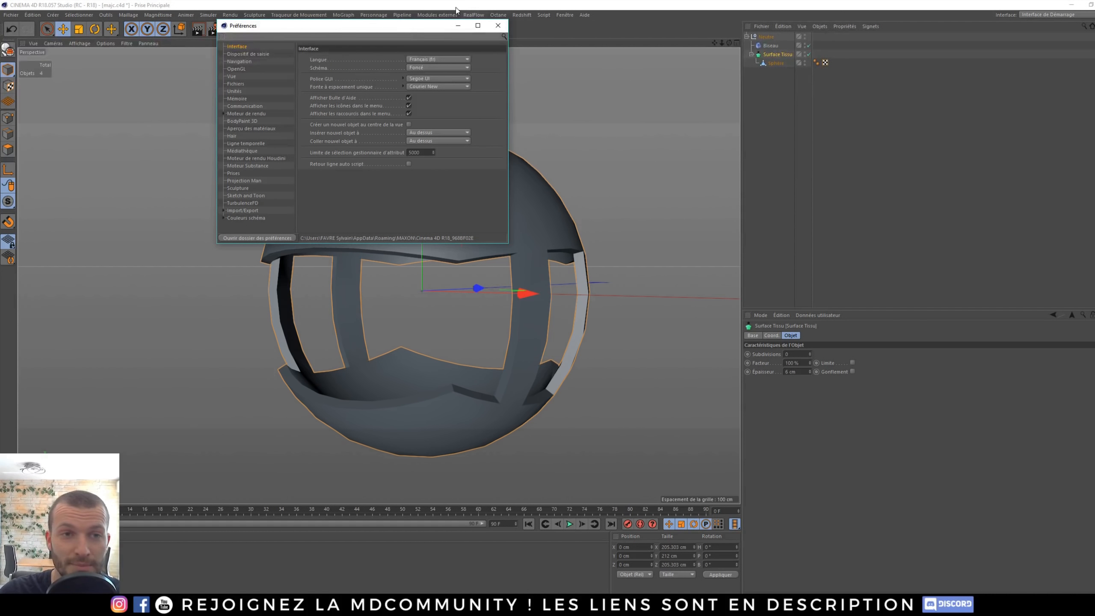
pyautogui.moveTo(395, 26); pyautogui.dragTo(408, 108)
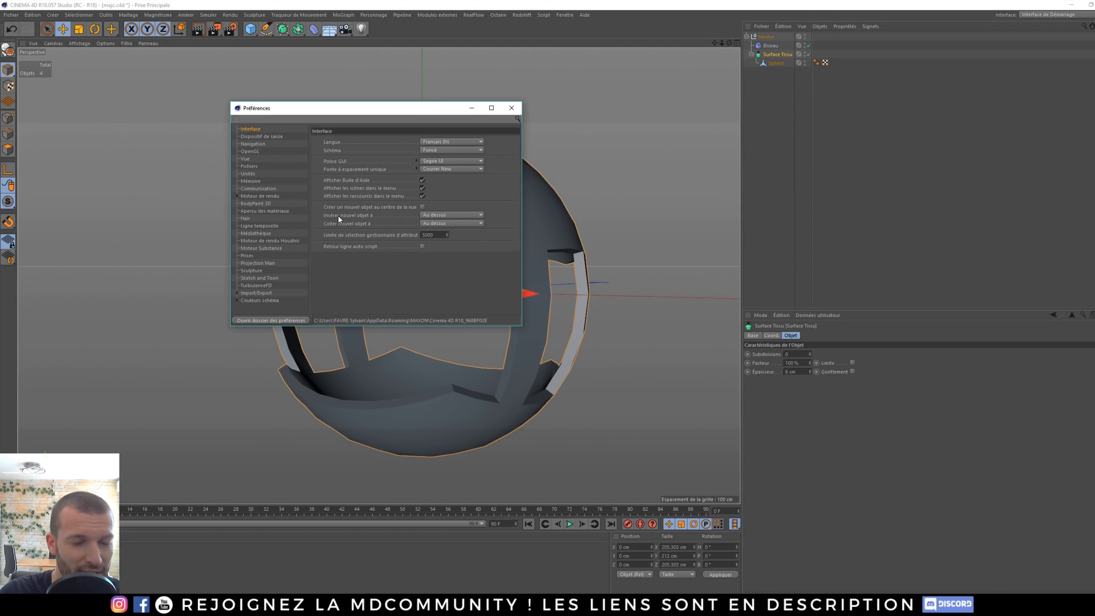
pyautogui.click(444, 215)
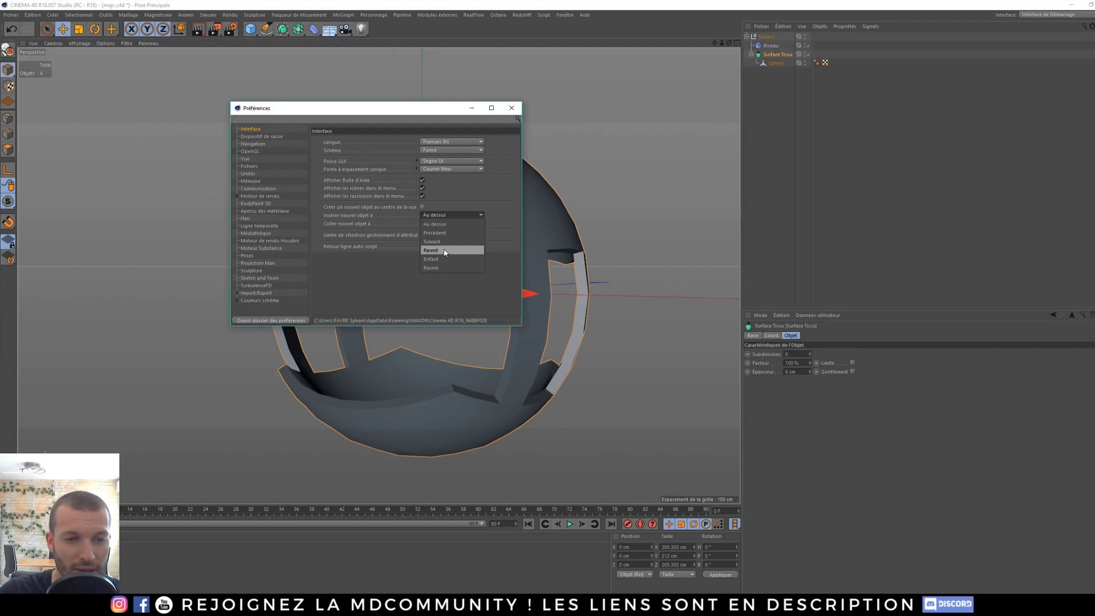
pyautogui.click(445, 242)
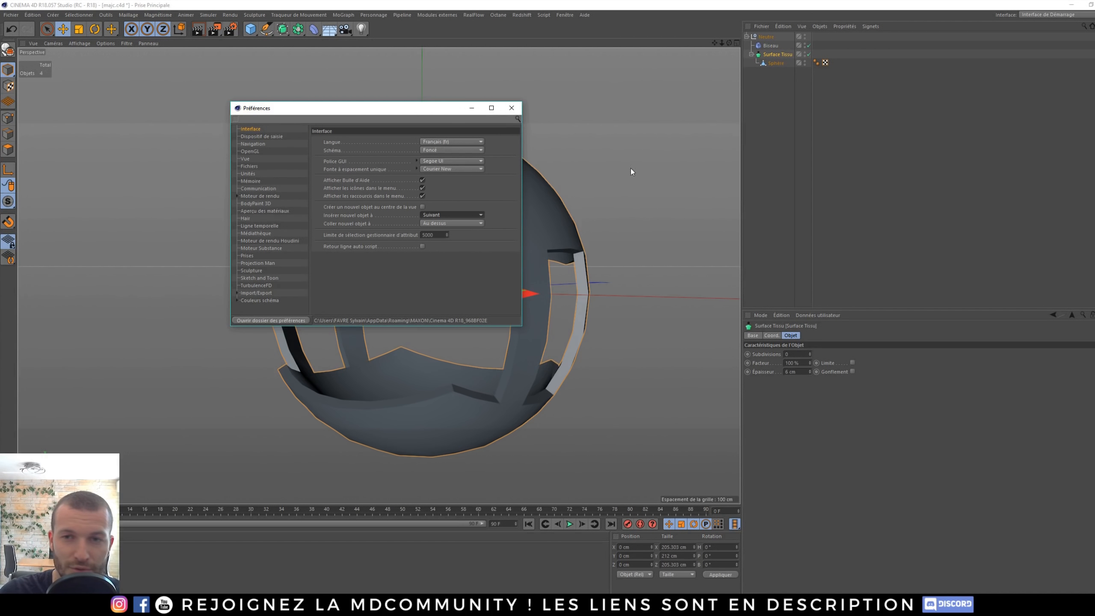
# - Test the insertion preference by adding four cubes, plus a sphere directly after the selected cube
pyautogui.click(747, 63)
pyautogui.click(251, 30)
pyautogui.click(251, 30)
pyautogui.click(251, 30)
pyautogui.click(251, 31)
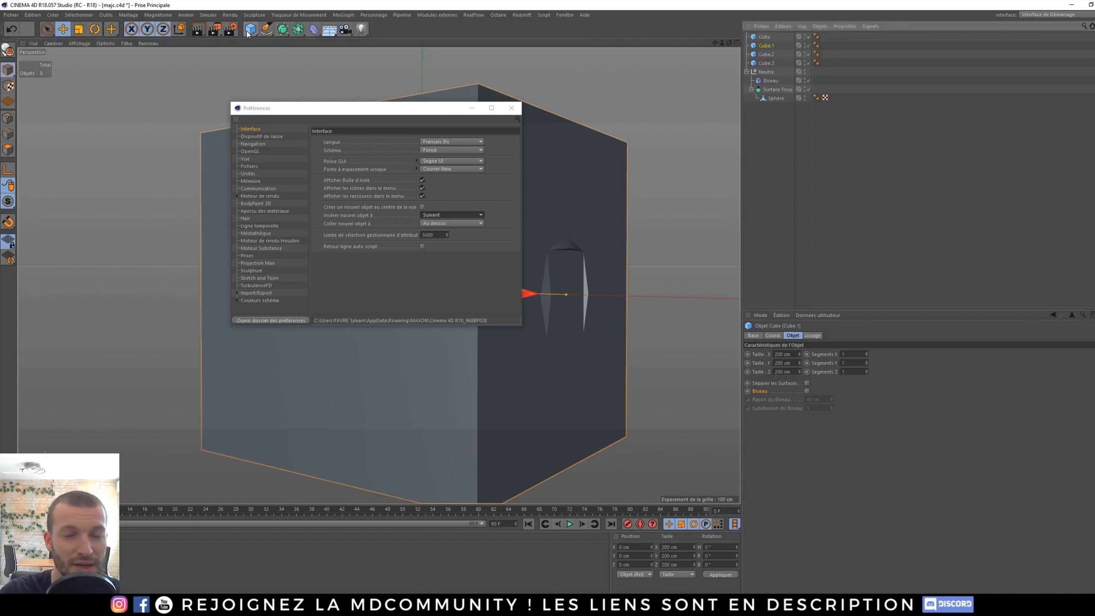
pyautogui.moveTo(247, 30); pyautogui.dragTo(483, 60)
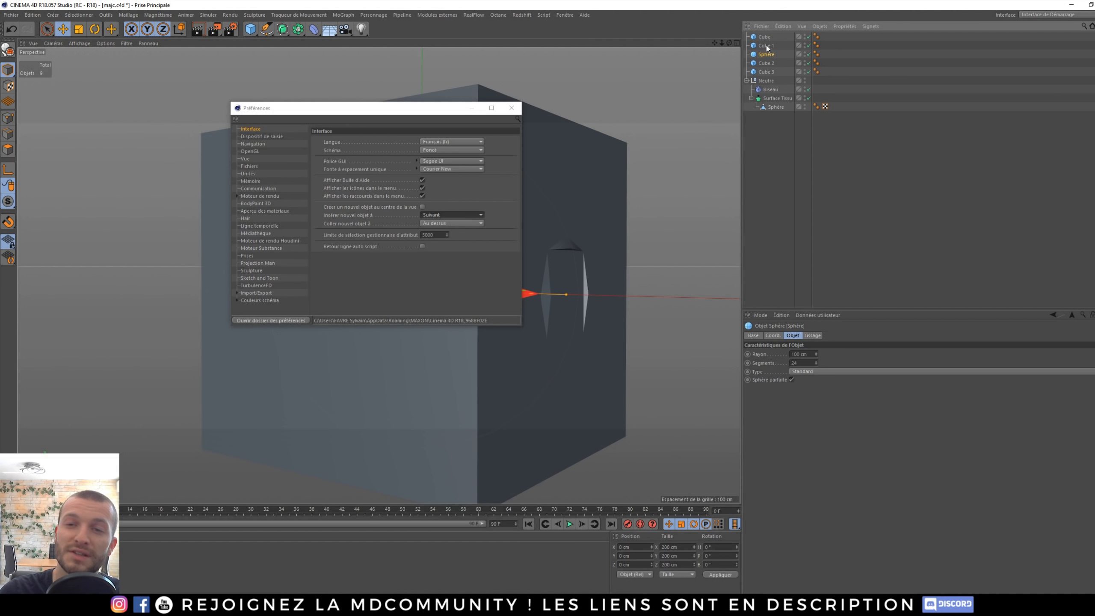
# - Insert another cube directly after the selected null and clear the selection
pyautogui.click(766, 80)
pyautogui.click(250, 30)
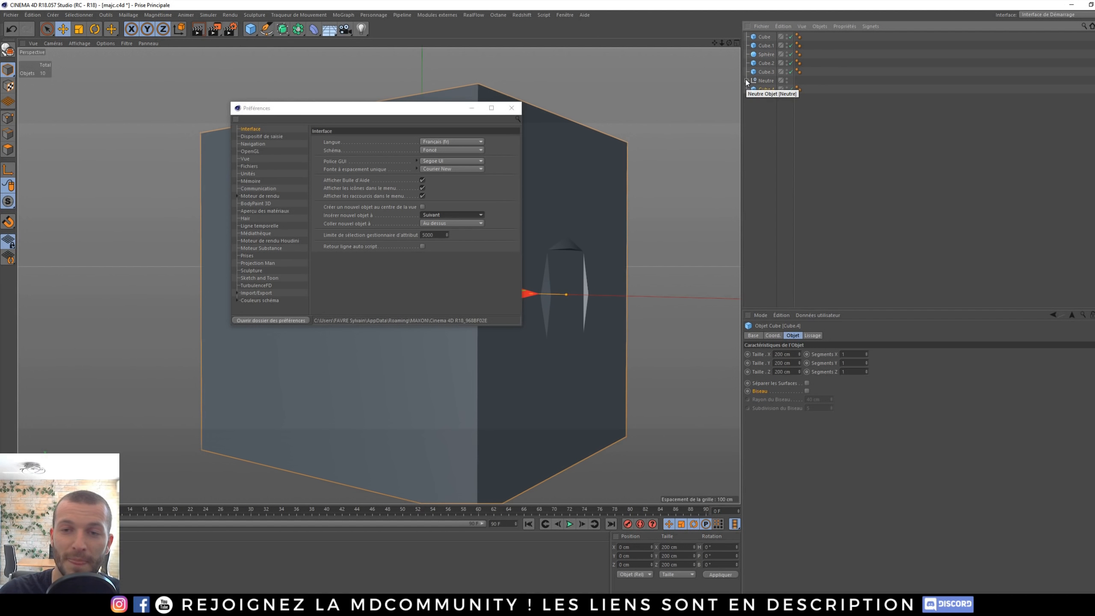
pyautogui.click(760, 195)
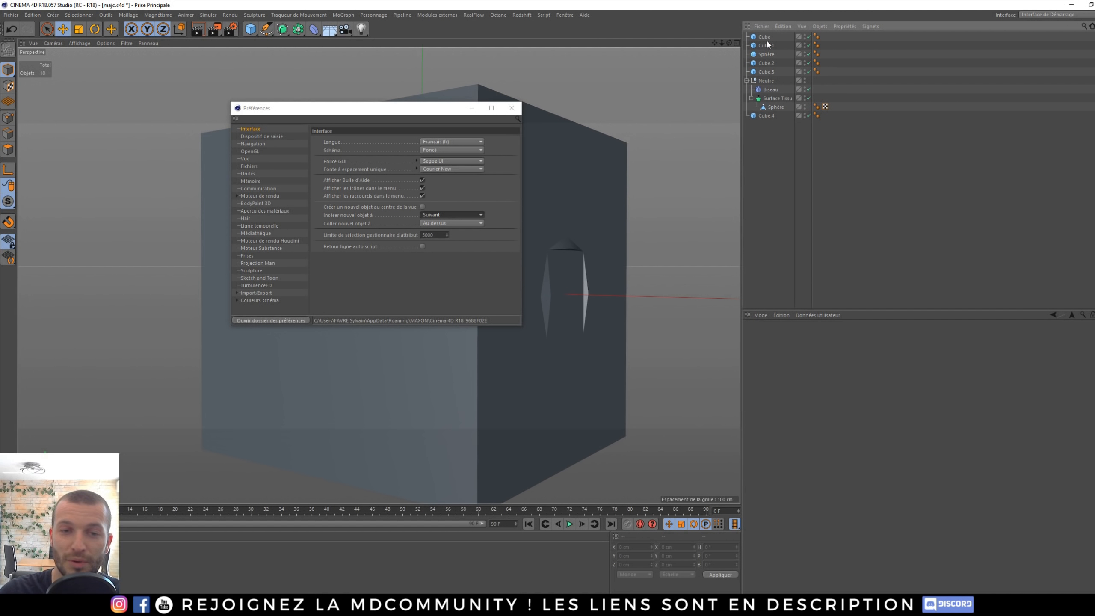
# - Set the new object insertion preference back to Au dessus and close the preferences
pyautogui.click(340, 220)
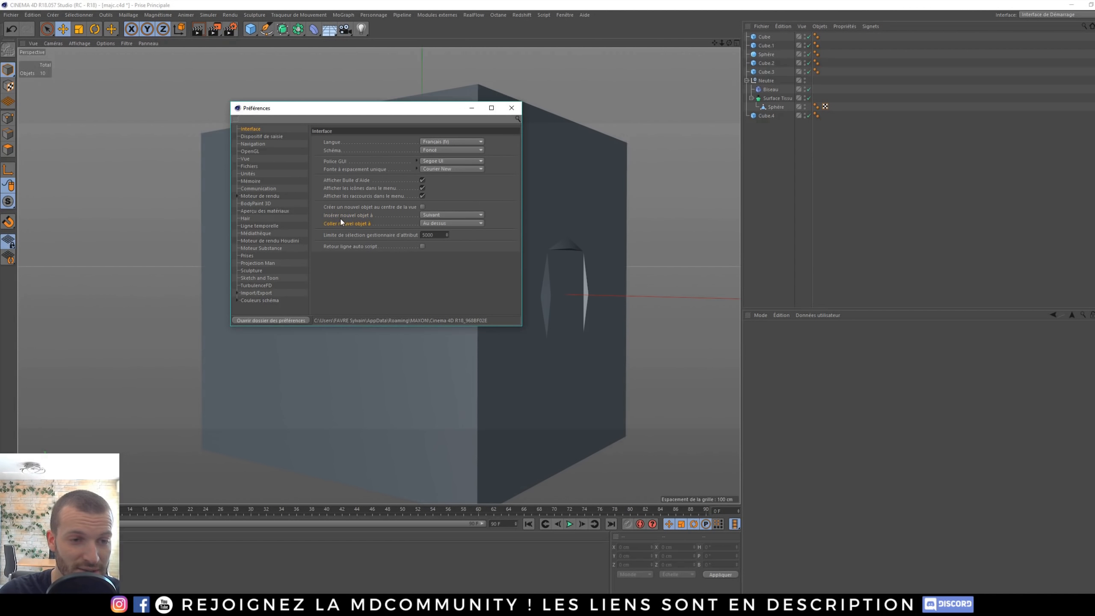
pyautogui.click(450, 214)
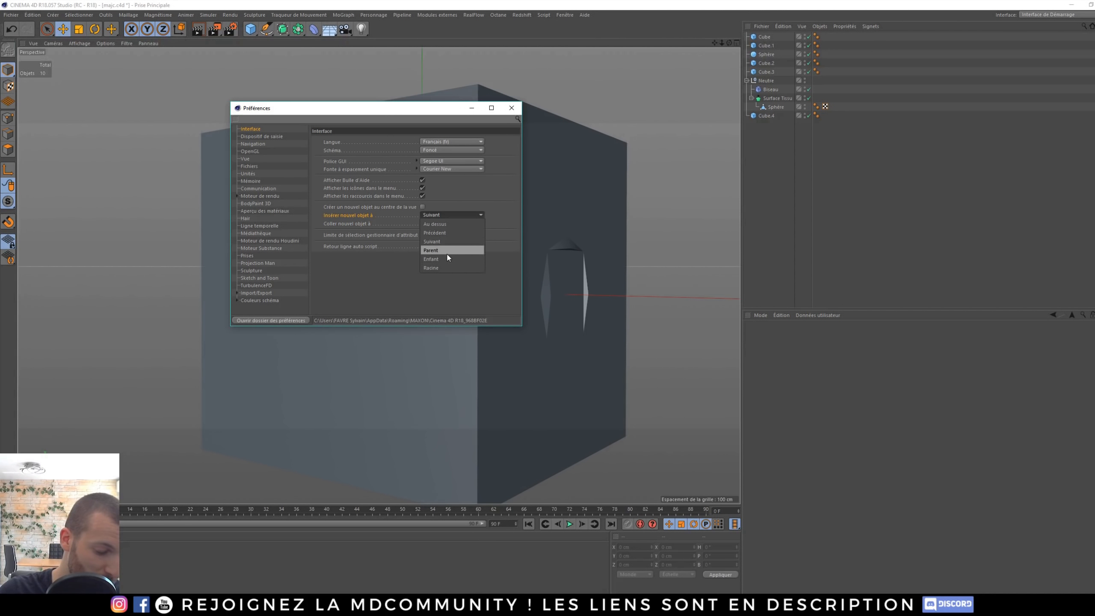
pyautogui.click(424, 295)
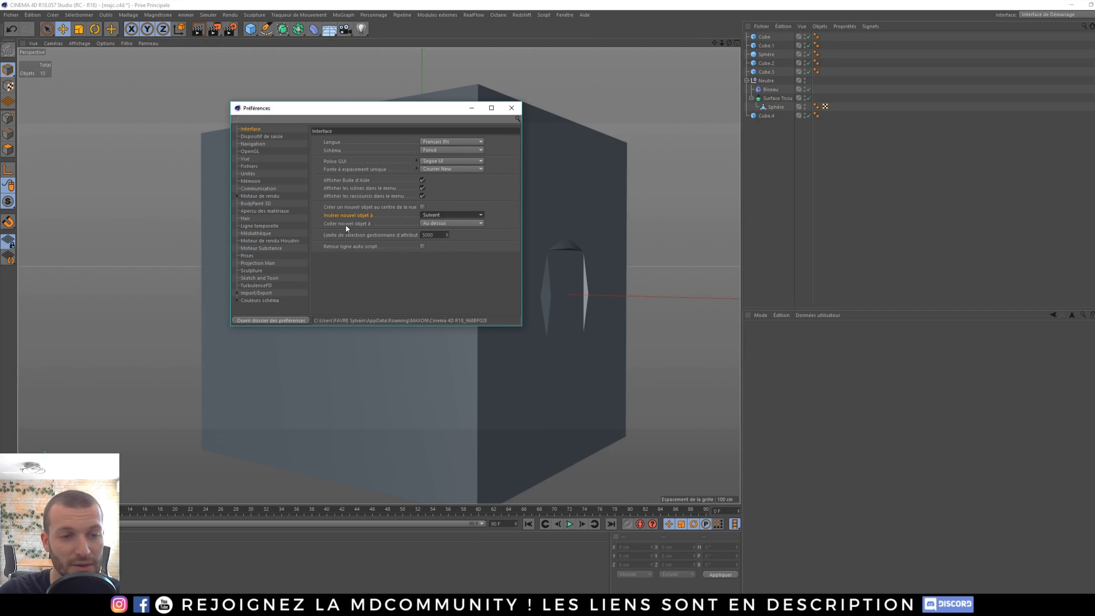
pyautogui.click(438, 216)
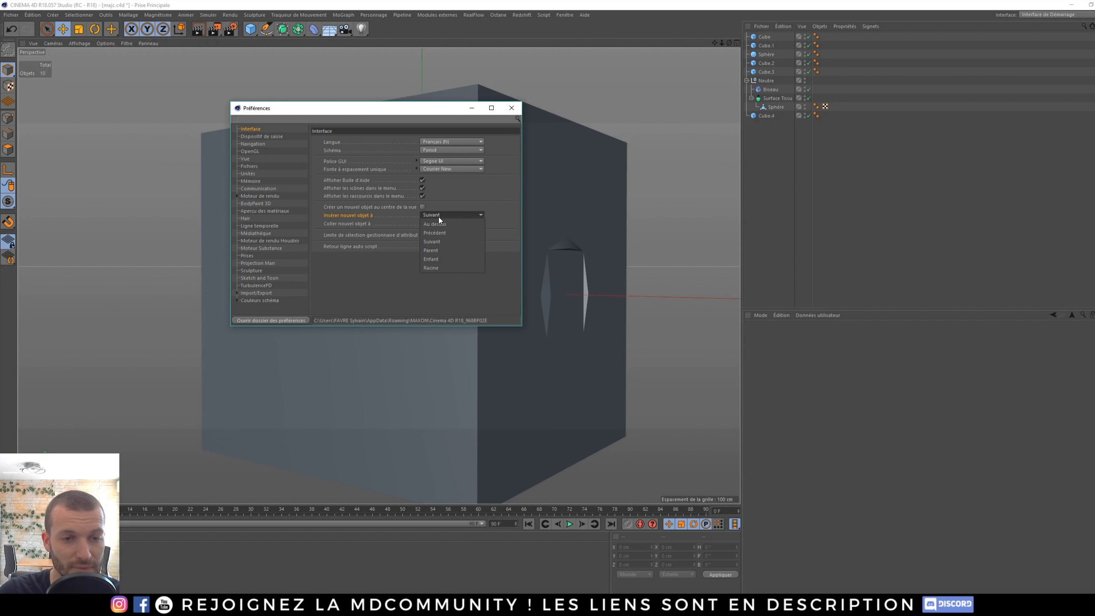
pyautogui.click(436, 222)
pyautogui.click(512, 109)
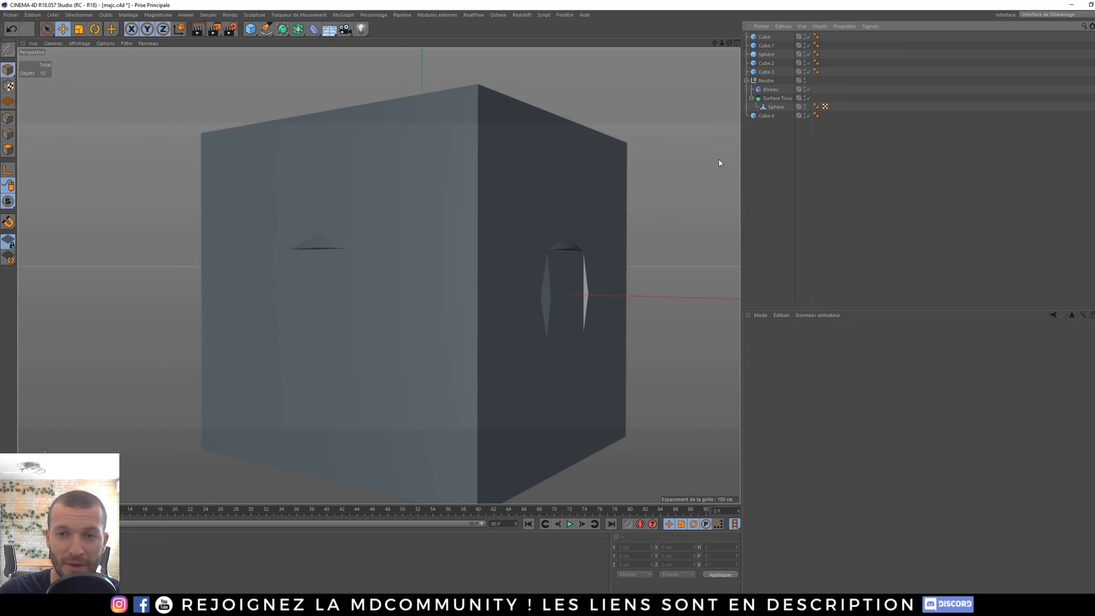
# - Delete all the test cubes and the test sphere, keeping only the null with its hierarchy
pyautogui.moveTo(765, 38); pyautogui.dragTo(759, 74)
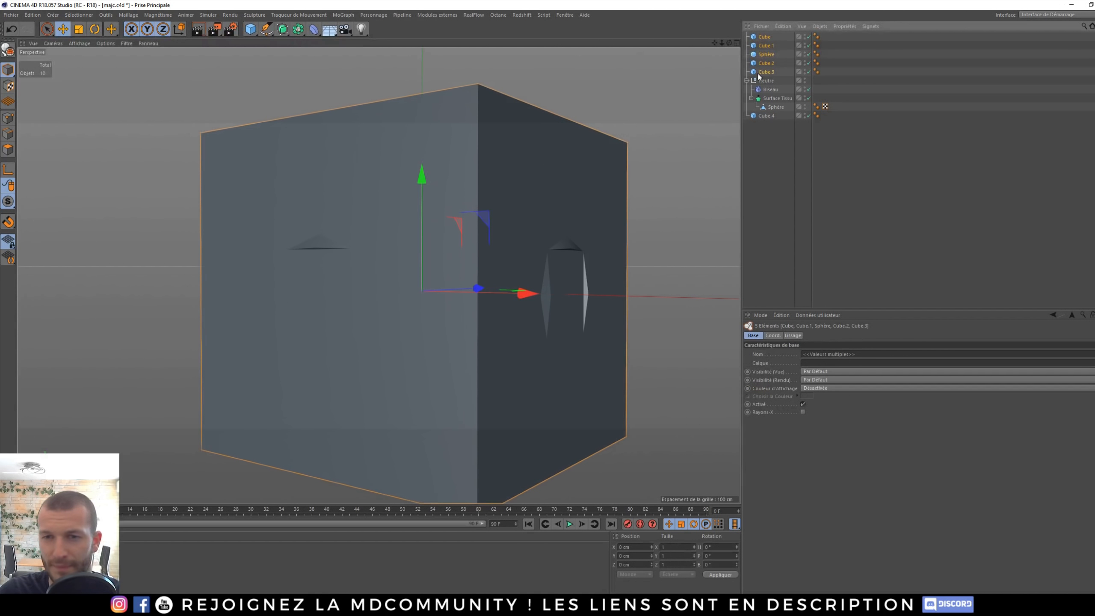
pyautogui.press('Delete')
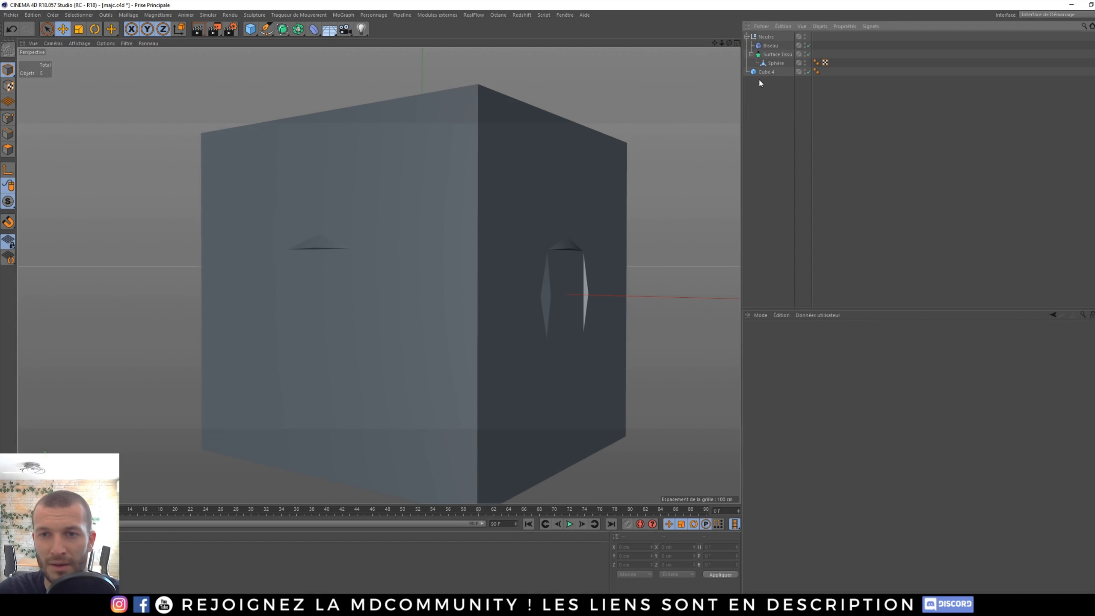
pyautogui.click(767, 74)
pyautogui.press('Delete')
# - Set the Biseau deformer's offset to 1 cm and its subdivision to 2
pyautogui.click(766, 46)
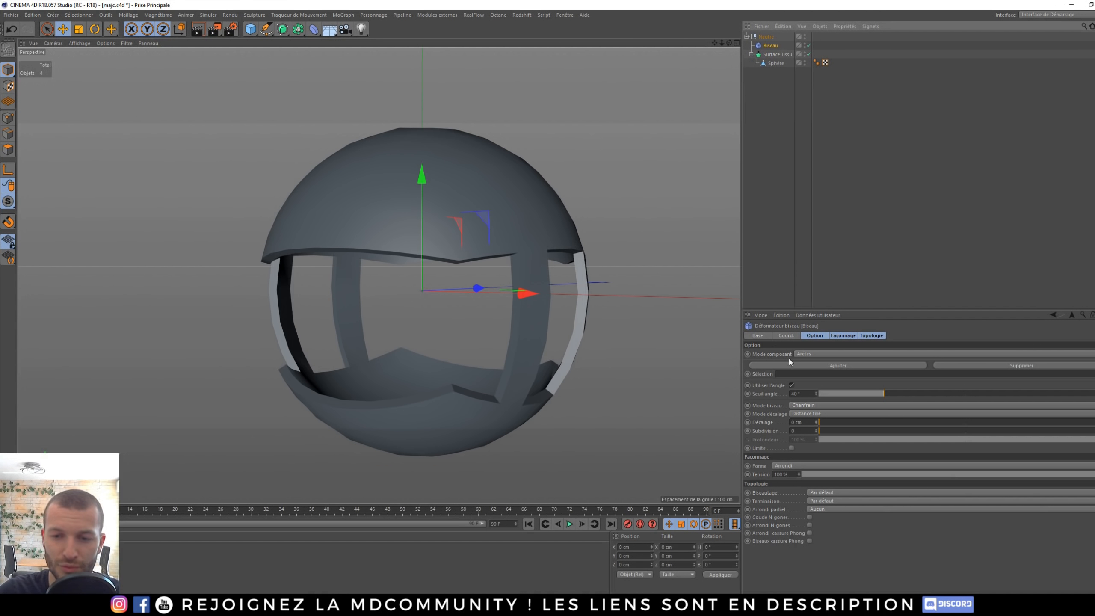
pyautogui.moveTo(818, 421); pyautogui.dragTo(835, 430)
pyautogui.keyDown('alt'); pyautogui.moveTo(472, 217); pyautogui.dragTo(439, 254); pyautogui.keyUp('alt')
pyautogui.keyDown('alt'); pyautogui.moveTo(358, 230); pyautogui.dragTo(397, 409); pyautogui.keyUp('alt')
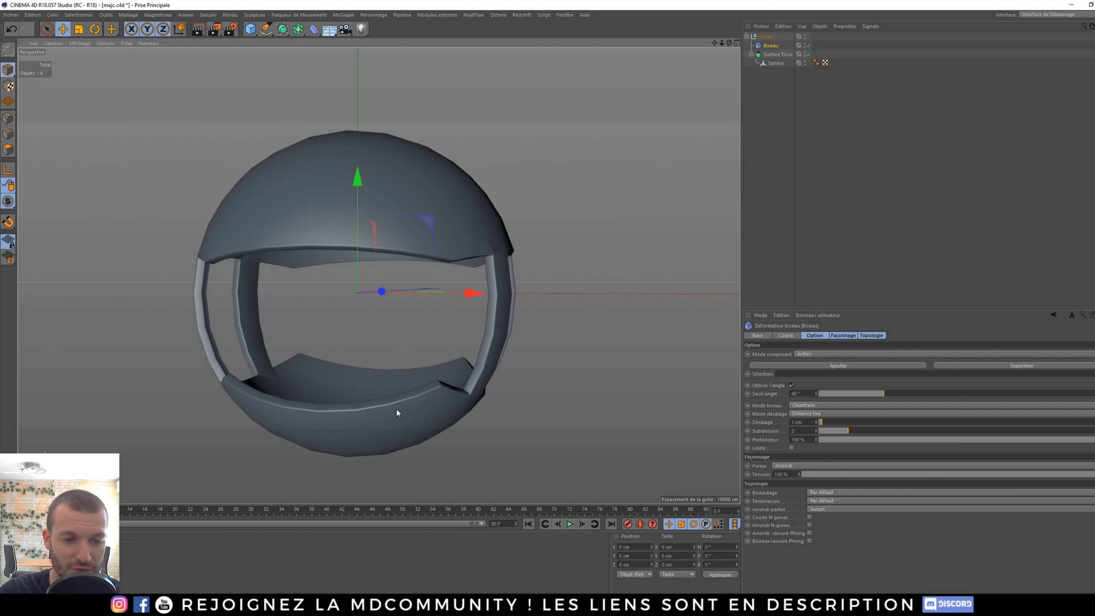
# - Add a subdivision surface generator as the parent of the null to smooth the cut-out sphere
pyautogui.click(766, 37)
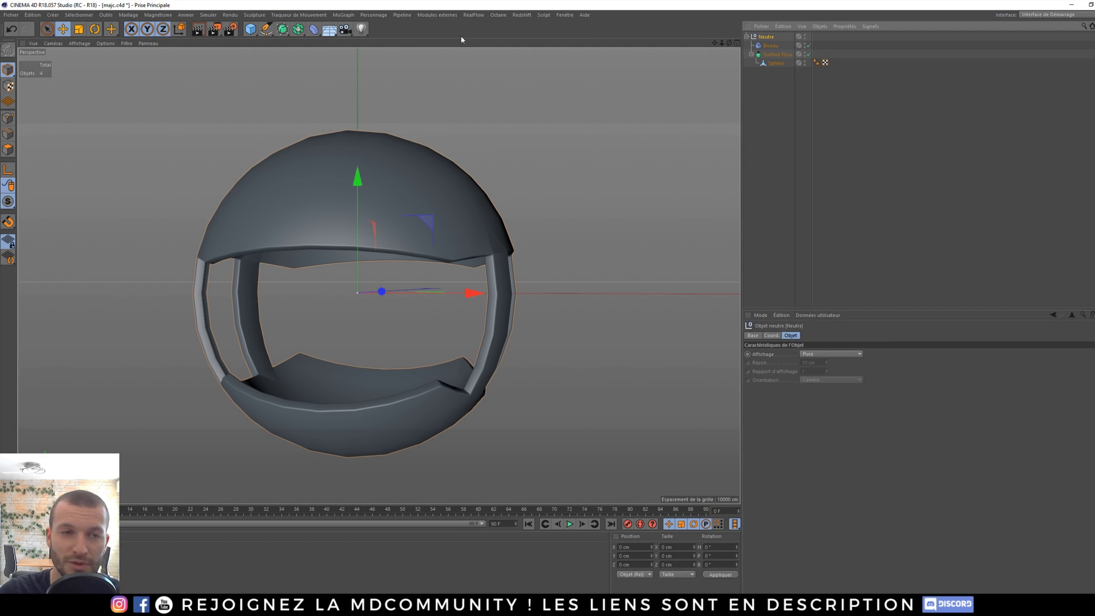
pyautogui.keyDown('alt'); pyautogui.click(283, 29); pyautogui.keyUp('alt')
pyautogui.keyDown('alt'); pyautogui.moveTo(435, 172); pyautogui.dragTo(397, 203); pyautogui.keyUp('alt')
# - Change the Biseau deformer's bevel mode to Solide
pyautogui.click(774, 54)
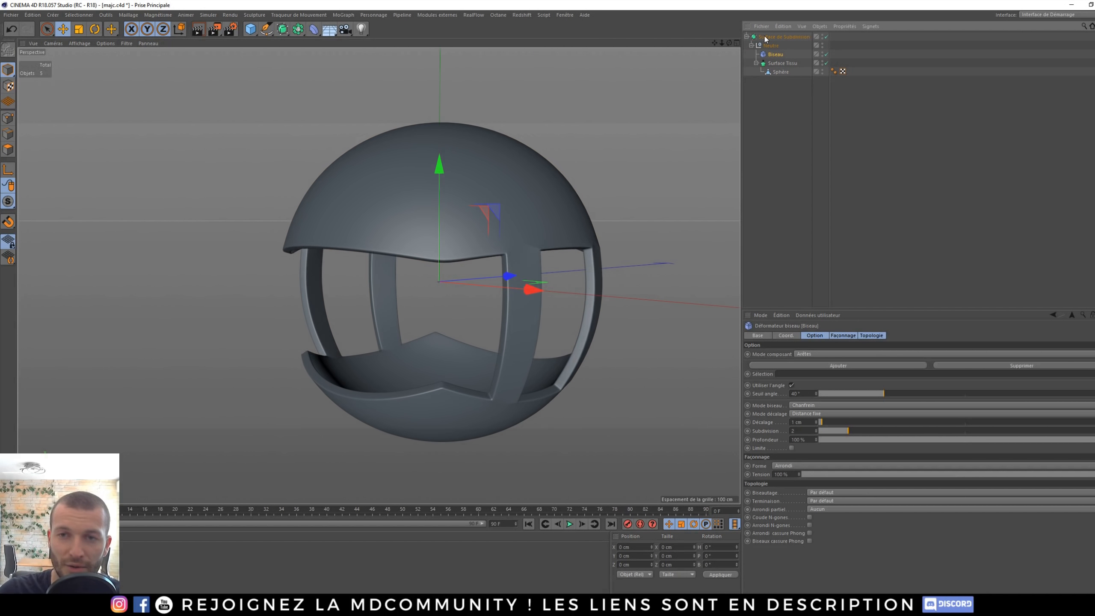
pyautogui.click(804, 406)
pyautogui.click(809, 422)
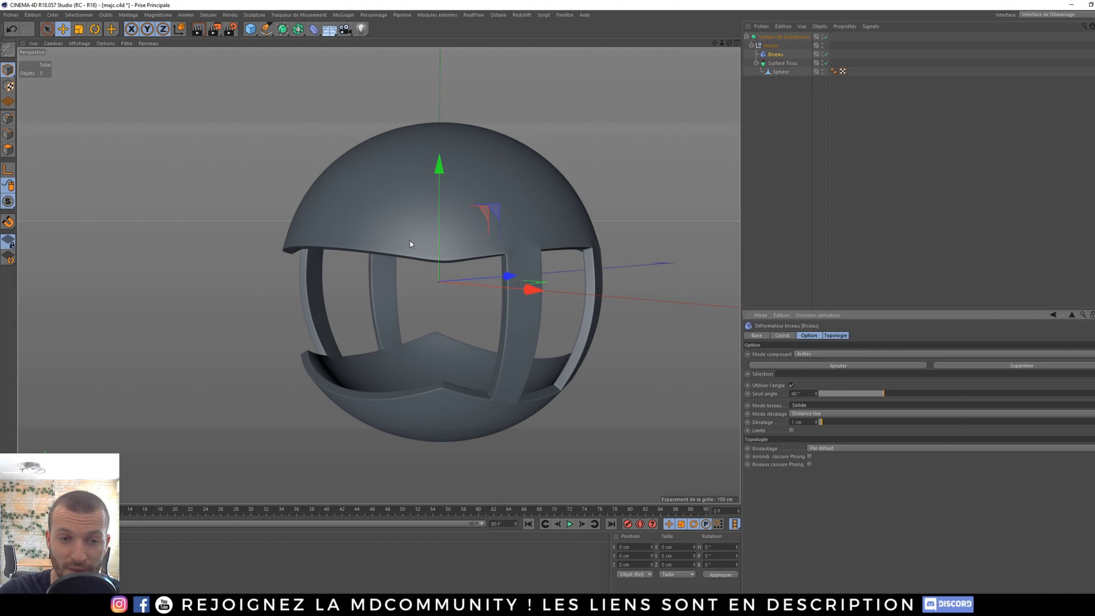
# - Turn off the subdivision surface on the cut-out sphere and display the mesh lines over the shading
pyautogui.keyDown('alt'); pyautogui.moveTo(419, 254); pyautogui.dragTo(570, 260, button='right'); pyautogui.keyUp('alt')
pyautogui.keyDown('alt'); pyautogui.moveTo(508, 268); pyautogui.dragTo(486, 295); pyautogui.keyUp('alt')
pyautogui.scroll(-5, 484, 254)
pyautogui.keyDown('alt'); pyautogui.moveTo(449, 235); pyautogui.dragTo(343, 229); pyautogui.keyUp('alt')
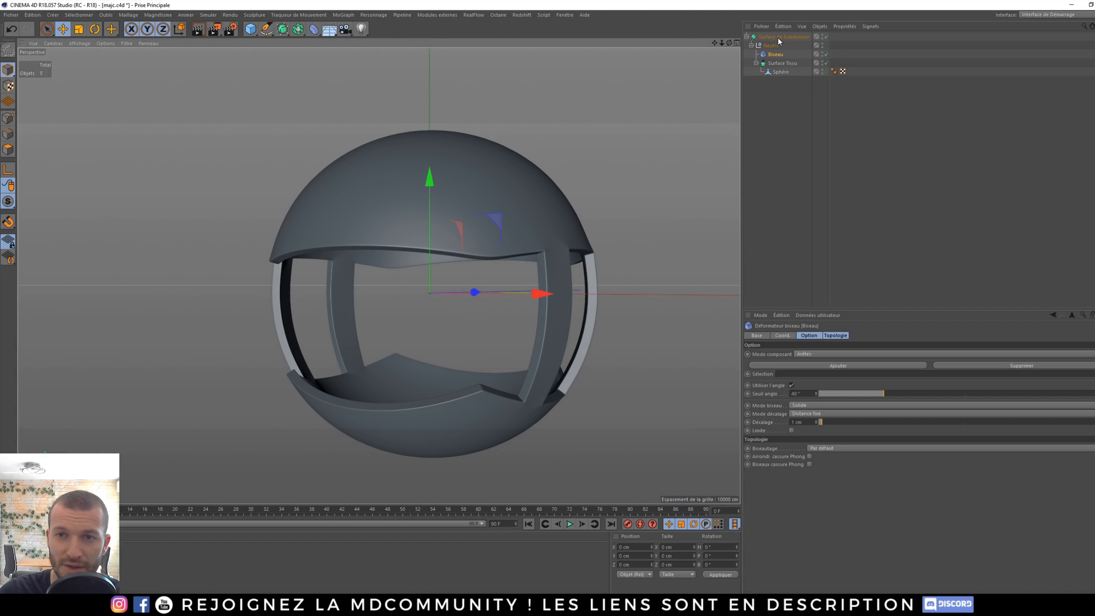
pyautogui.click(826, 37)
pyautogui.scroll(5, 465, 241)
pyautogui.keyDown('alt'); pyautogui.moveTo(492, 236); pyautogui.dragTo(555, 277); pyautogui.keyUp('alt')
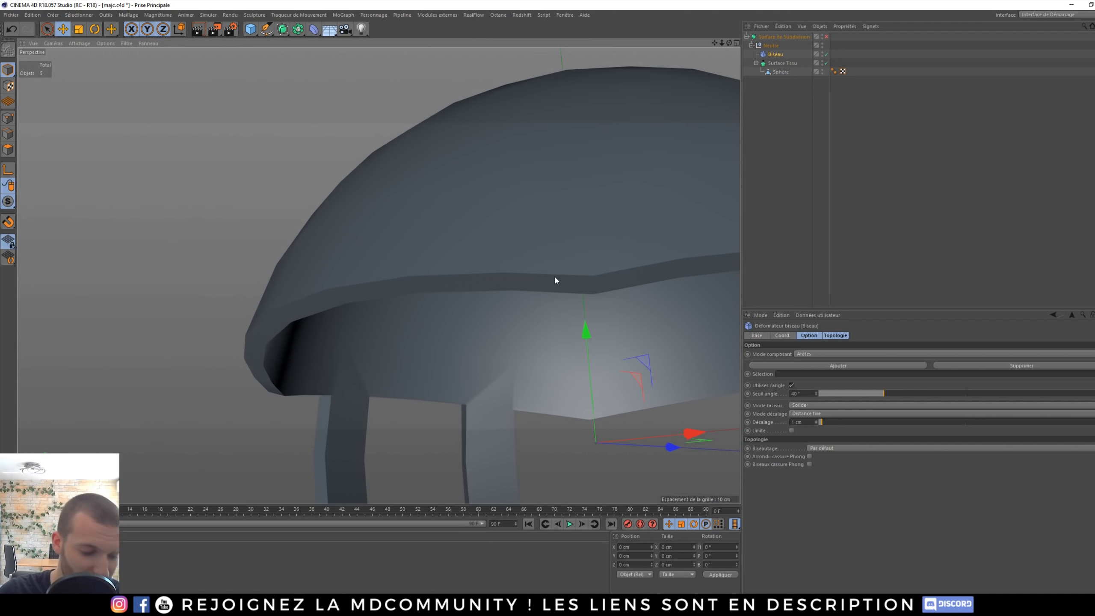
pyautogui.press('n')
pyautogui.press('b')
# - Examine the bevelled edge loops along the rim of the sphere's upper half and around the openings
pyautogui.moveTo(379, 276)
pyautogui.keyDown('alt'); pyautogui.mouseDown()
pyautogui.moveTo(422, 254)
pyautogui.moveTo(639, 304)
pyautogui.mouseUp(); pyautogui.keyUp('alt')
pyautogui.scroll(5, 448, 268)
pyautogui.scroll(2, 827, 424)
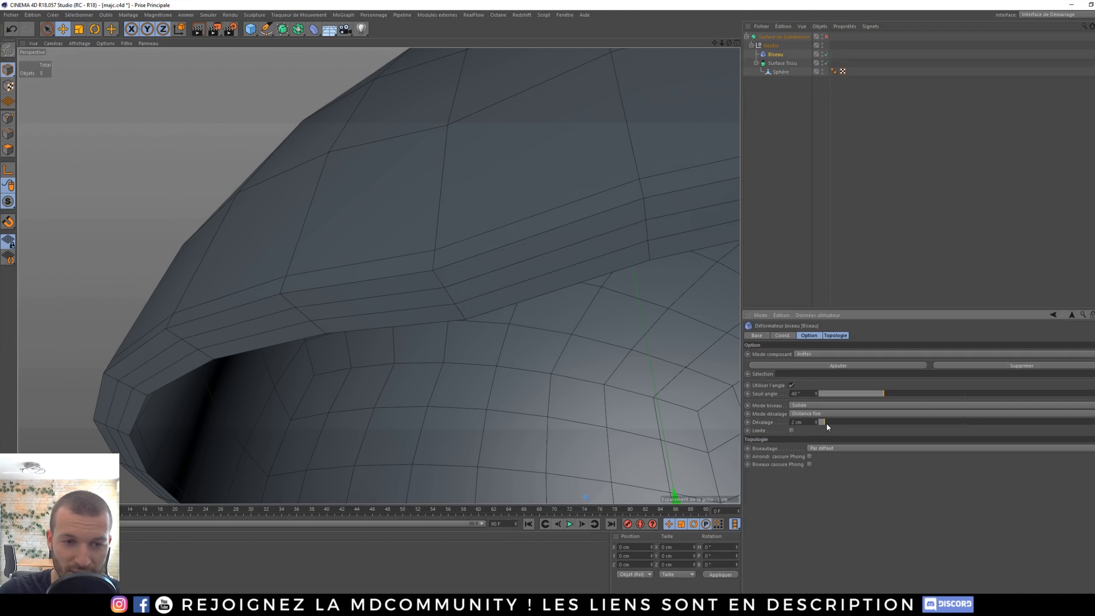
pyautogui.scroll(-3, 827, 425)
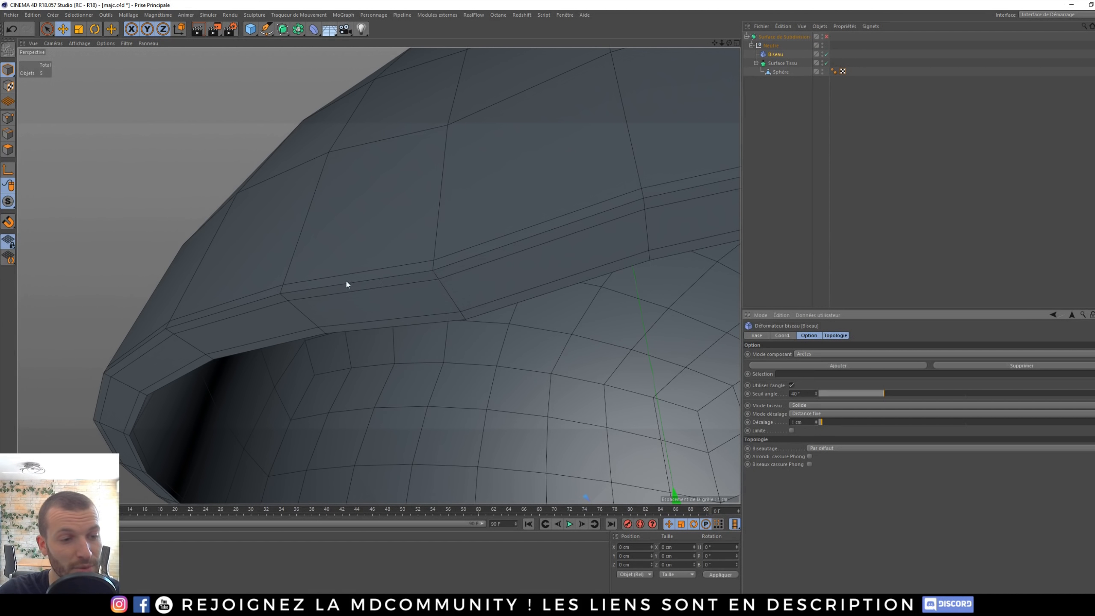
pyautogui.scroll(-3, 349, 287)
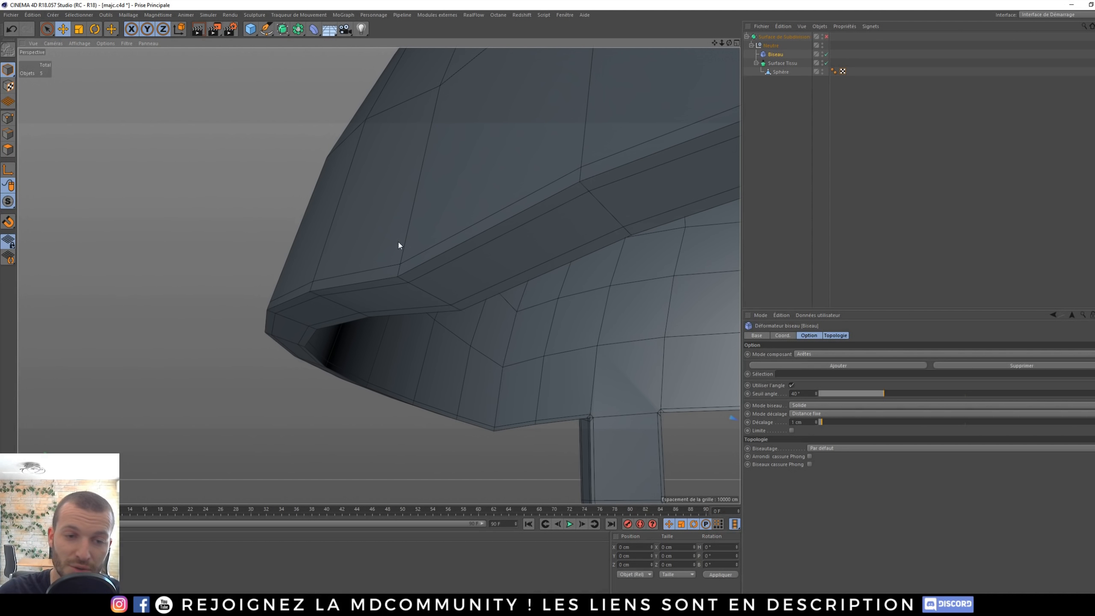
pyautogui.scroll(-5, 457, 150)
pyautogui.keyDown('alt'); pyautogui.moveTo(457, 151); pyautogui.dragTo(420, 205); pyautogui.keyUp('alt')
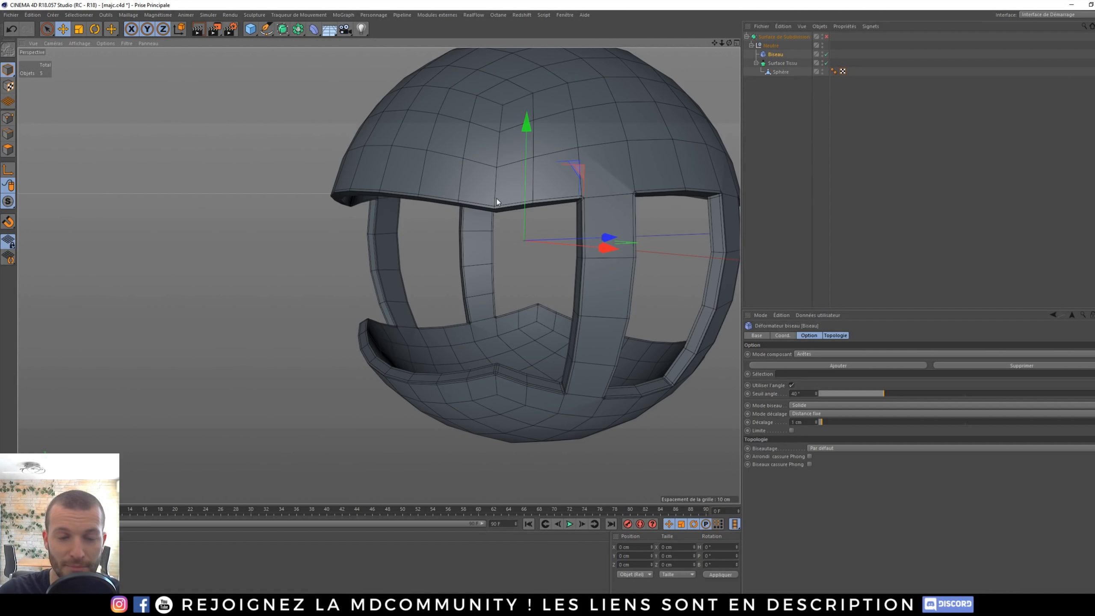
# - Turn the subdivision surface back on and return the viewport to Gouraud shading without mesh lines
pyautogui.click(826, 37)
pyautogui.click(789, 134)
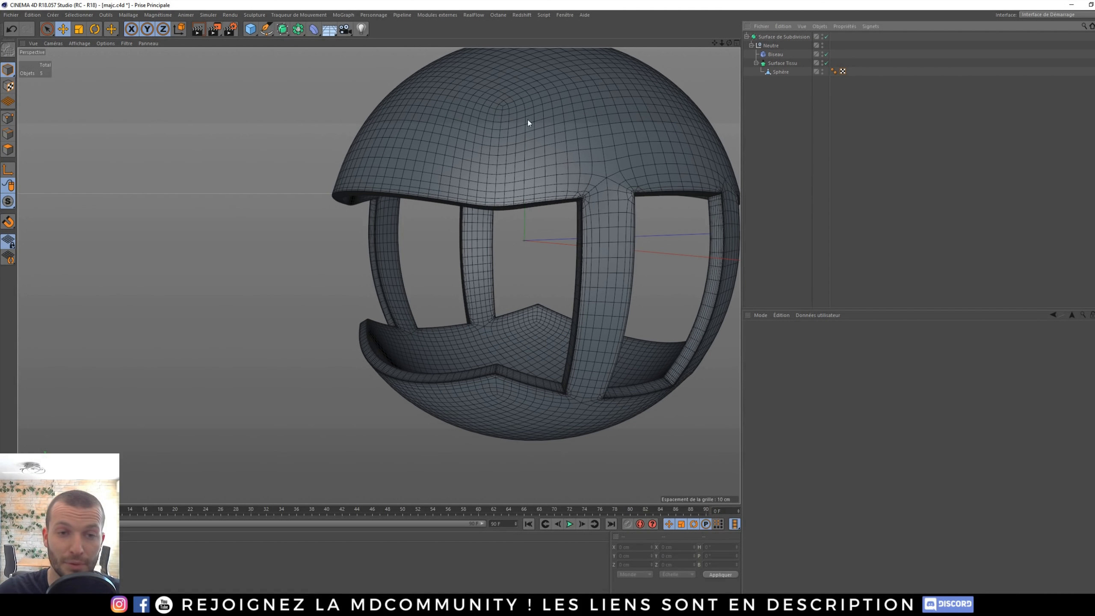
pyautogui.press('n')
pyautogui.press('a')
pyautogui.moveTo(499, 184)
pyautogui.keyDown('alt'); pyautogui.mouseDown()
pyautogui.moveTo(385, 174)
pyautogui.moveTo(474, 108)
pyautogui.mouseUp(); pyautogui.keyUp('alt')
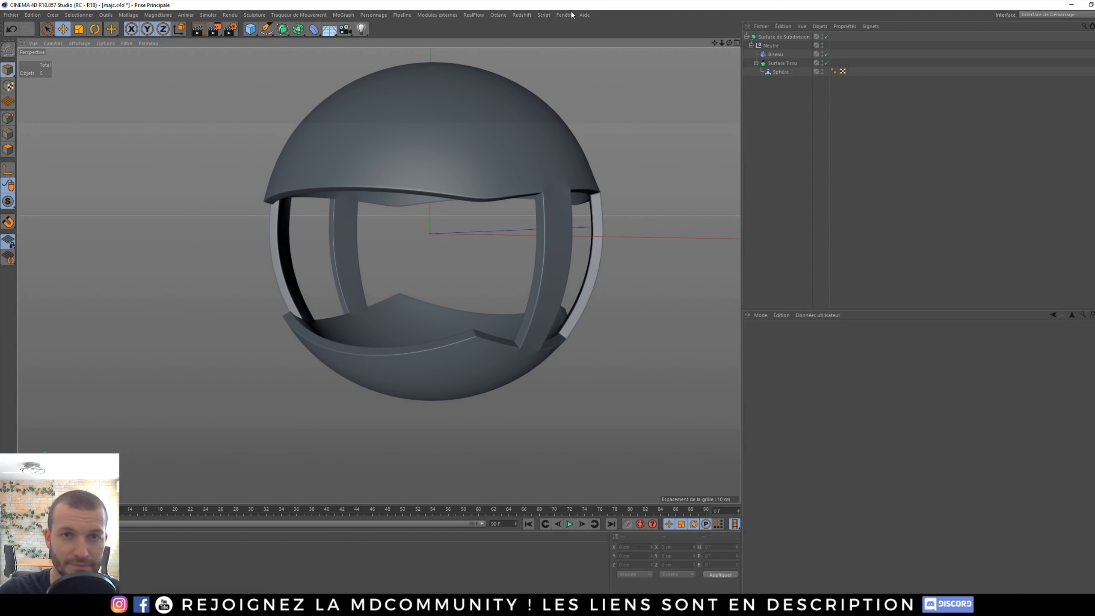
# - Switch to the open project majalt.c4d and expand the null's hierarchy
pyautogui.click(564, 15)
pyautogui.click(607, 221)
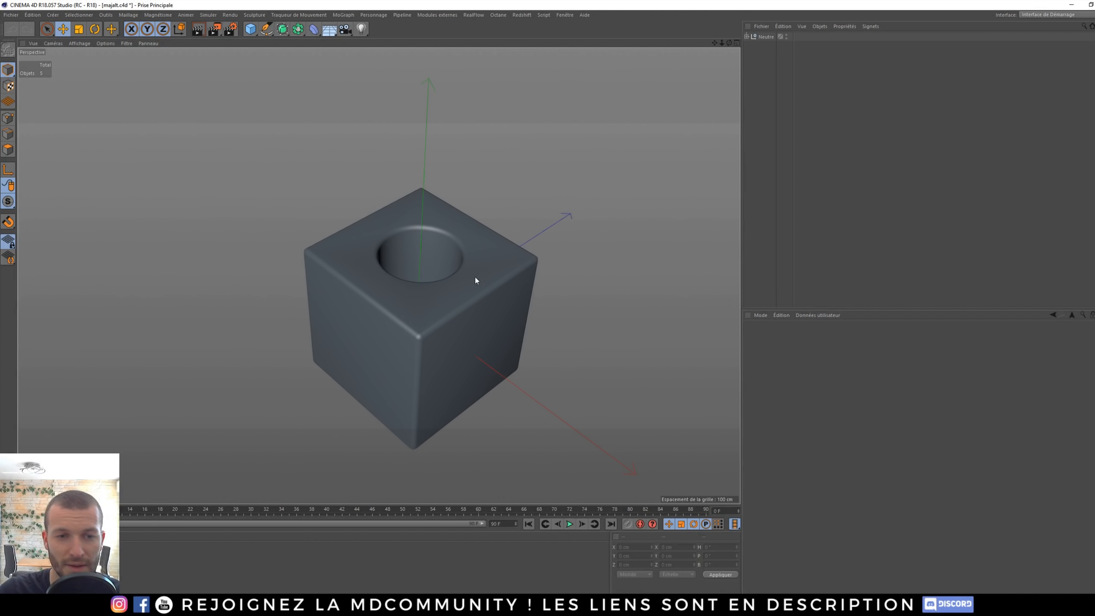
pyautogui.keyDown('alt'); pyautogui.moveTo(474, 275); pyautogui.dragTo(731, 59); pyautogui.keyUp('alt')
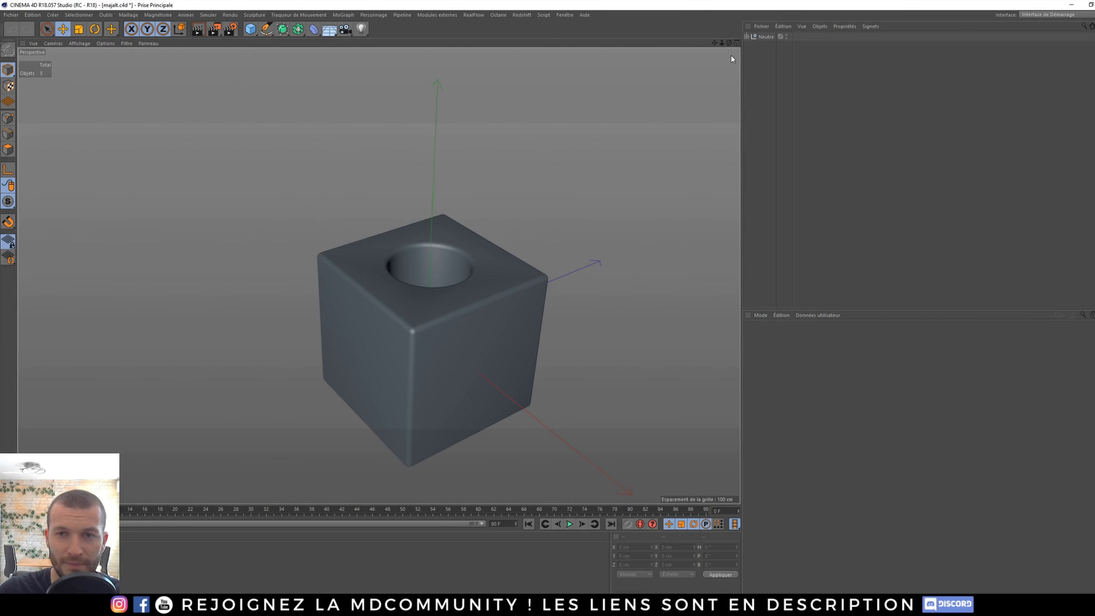
pyautogui.click(746, 37)
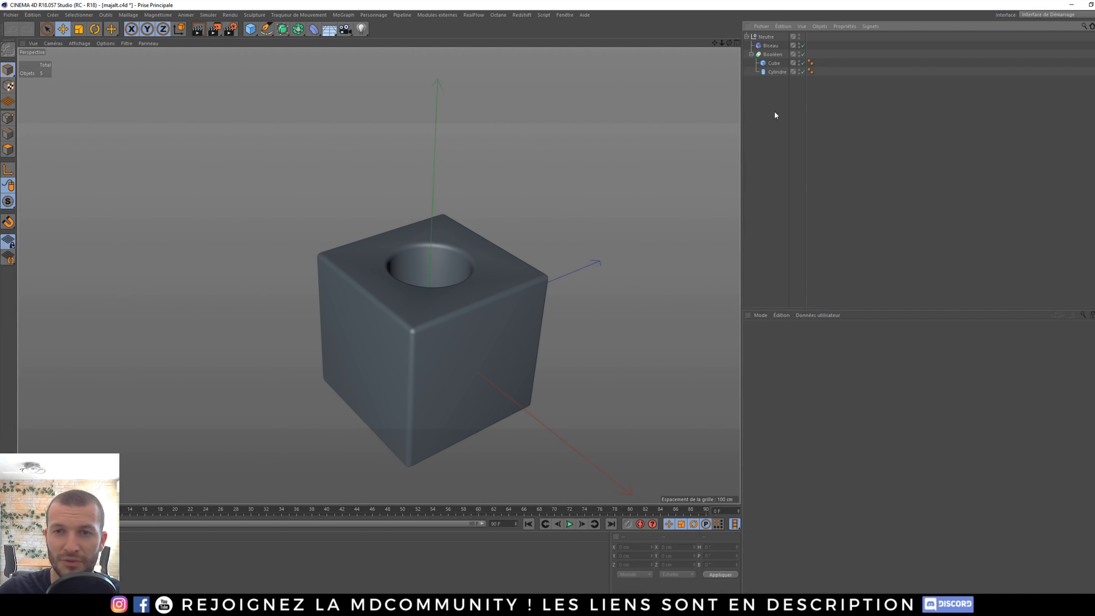
# - Examine the Biseau deformer's settings and its effect on the boolean cube with the cylindrical hole
pyautogui.click(770, 53)
pyautogui.click(765, 44)
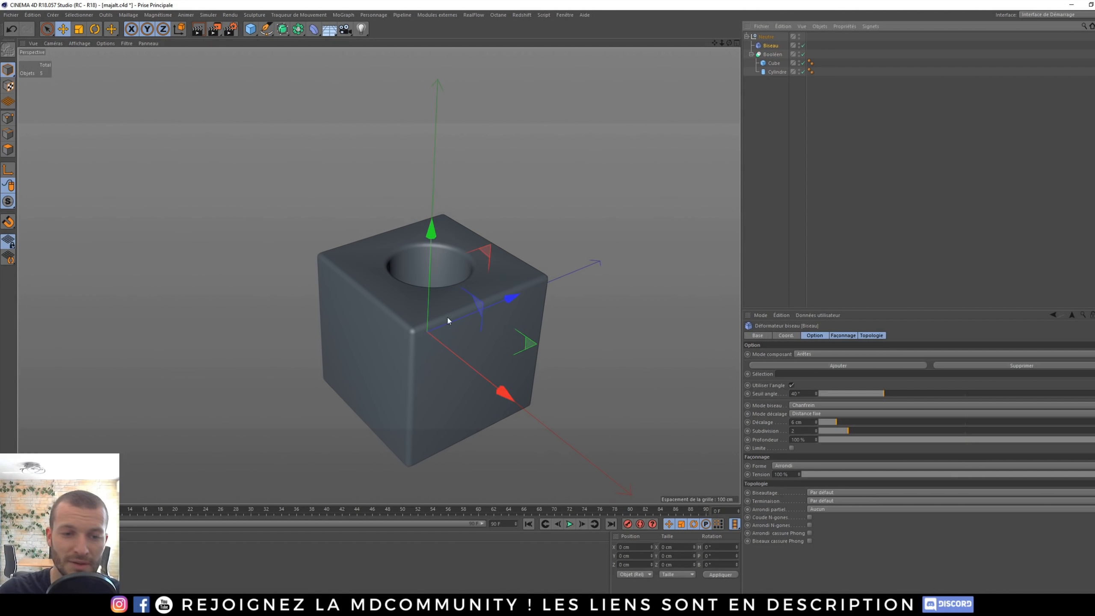
pyautogui.keyDown('alt'); pyautogui.moveTo(448, 320); pyautogui.dragTo(438, 355); pyautogui.keyUp('alt')
pyautogui.keyDown('alt'); pyautogui.moveTo(430, 286); pyautogui.dragTo(445, 223); pyautogui.keyUp('alt')
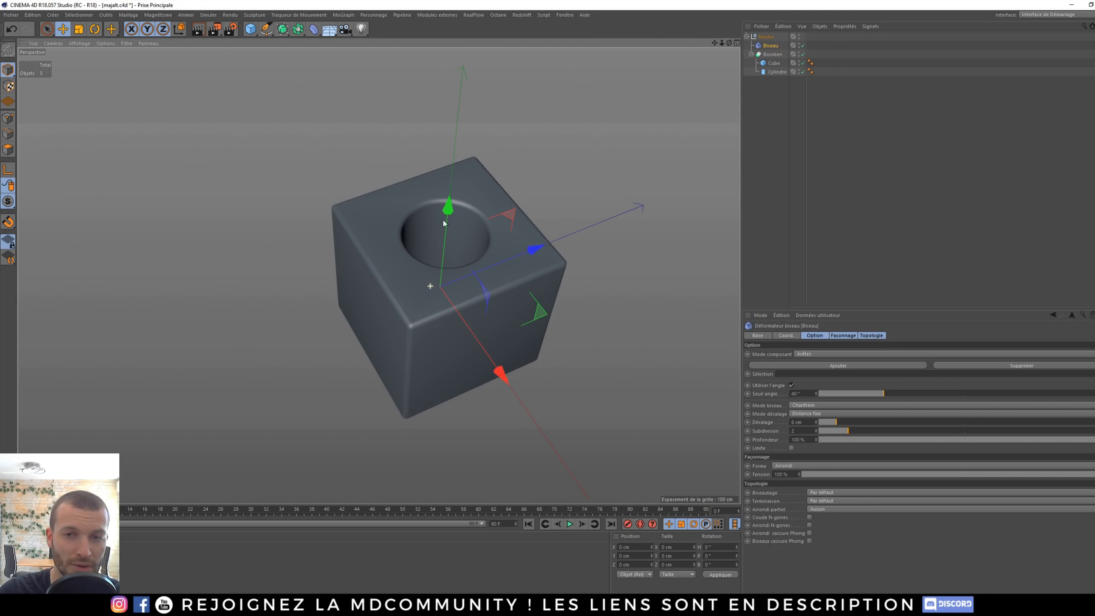
pyautogui.click(771, 55)
pyautogui.click(767, 62)
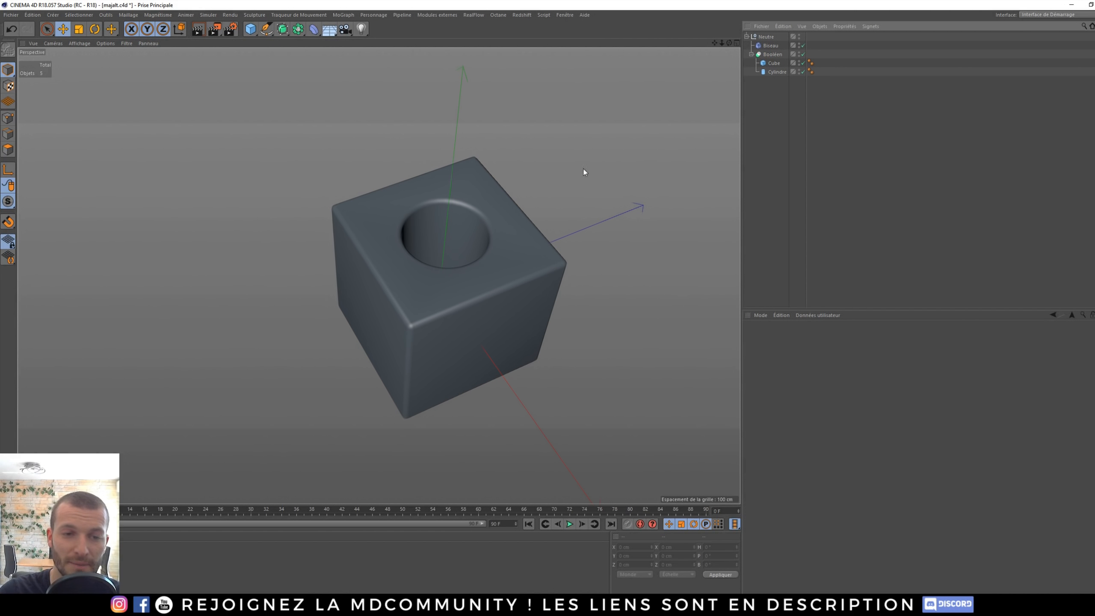
pyautogui.keyDown('alt'); pyautogui.moveTo(436, 321); pyautogui.dragTo(462, 302); pyautogui.keyUp('alt')
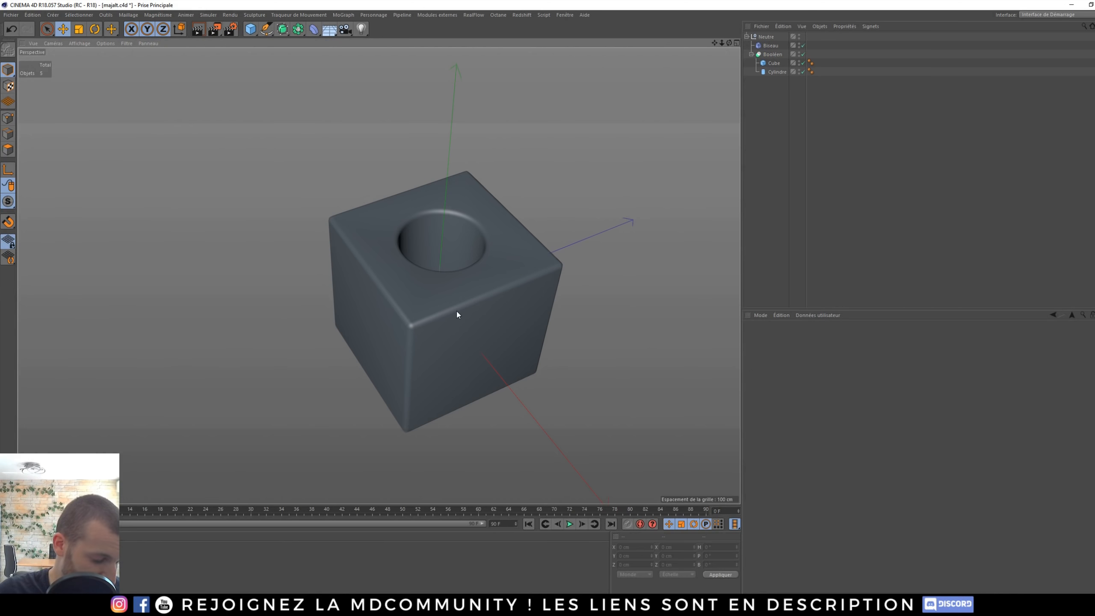
# - Delete the null with its Biseau deformer, boolean, cube and cylinder to empty the scene
pyautogui.moveTo(772, 108); pyautogui.dragTo(759, 3)
pyautogui.click(779, 107)
pyautogui.moveTo(779, 107); pyautogui.dragTo(753, 6)
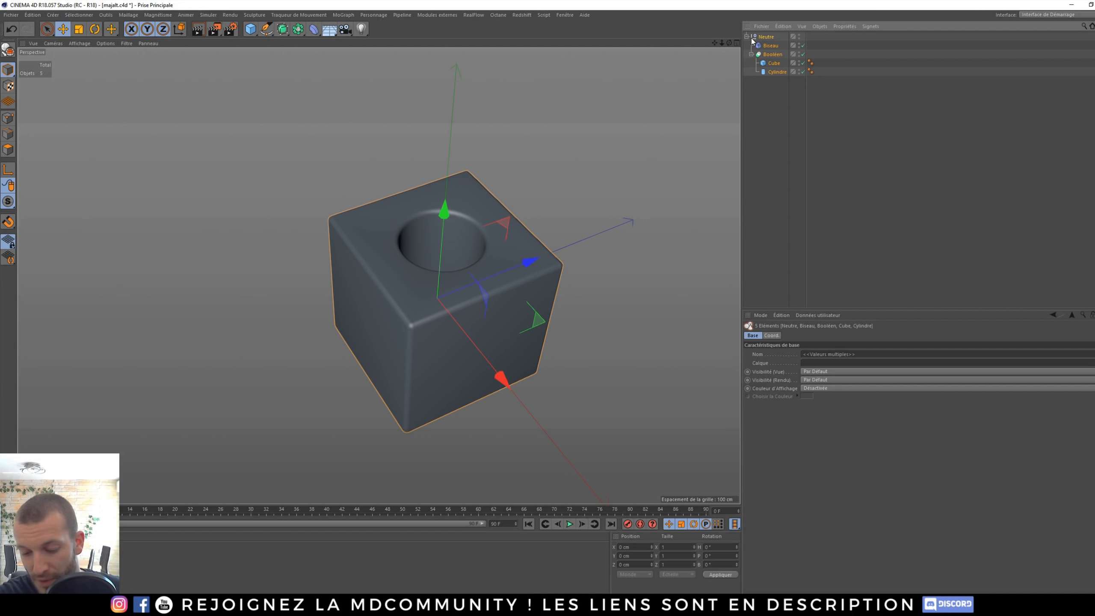
pyautogui.press('Delete')
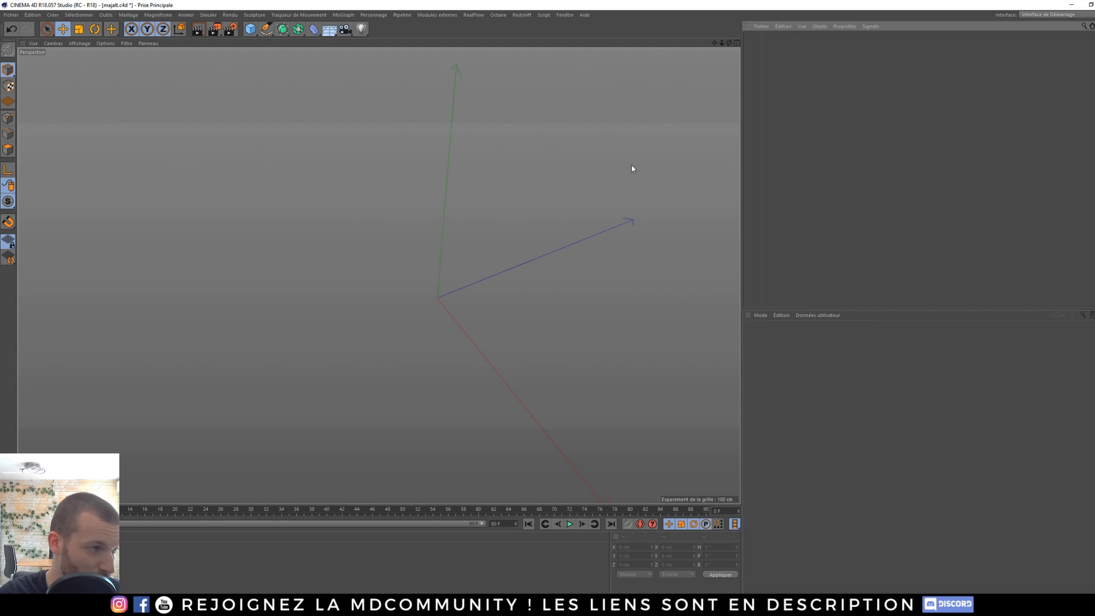
# - Add a cube, make it editable and shift its axis about 271 cm along negative X, outside the mesh
pyautogui.keyDown('alt'); pyautogui.moveTo(440, 318); pyautogui.dragTo(453, 239); pyautogui.keyUp('alt')
pyautogui.click(251, 29)
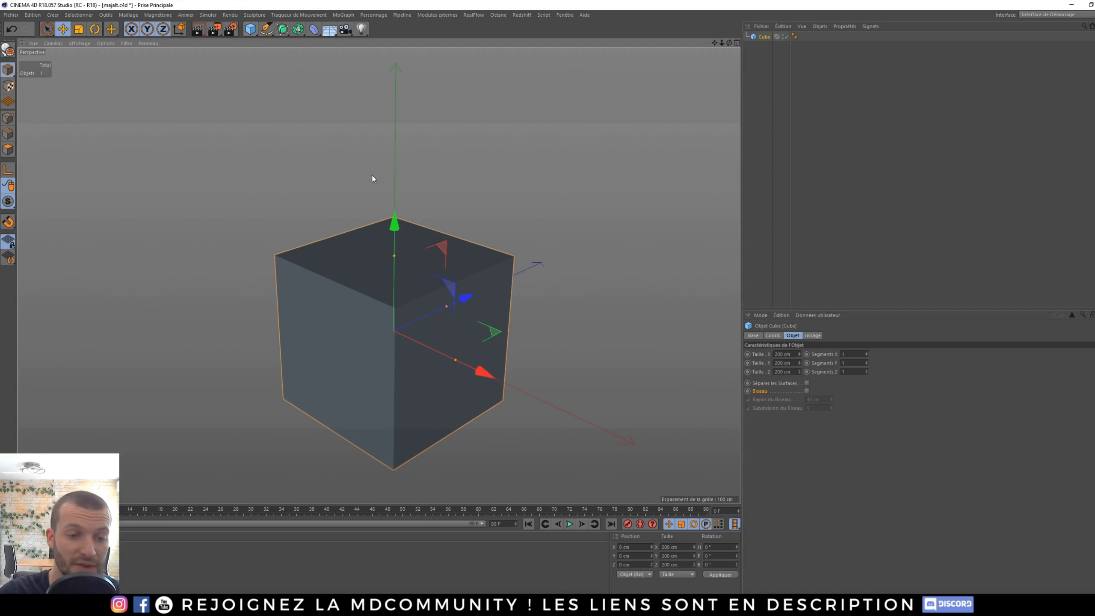
pyautogui.press('l')
pyautogui.moveTo(484, 372); pyautogui.dragTo(347, 314)
pyautogui.keyDown('alt'); pyautogui.moveTo(335, 335); pyautogui.dragTo(451, 277); pyautogui.keyUp('alt')
pyautogui.keyDown('alt'); pyautogui.moveTo(452, 277); pyautogui.dragTo(502, 240, button='middle'); pyautogui.keyUp('alt')
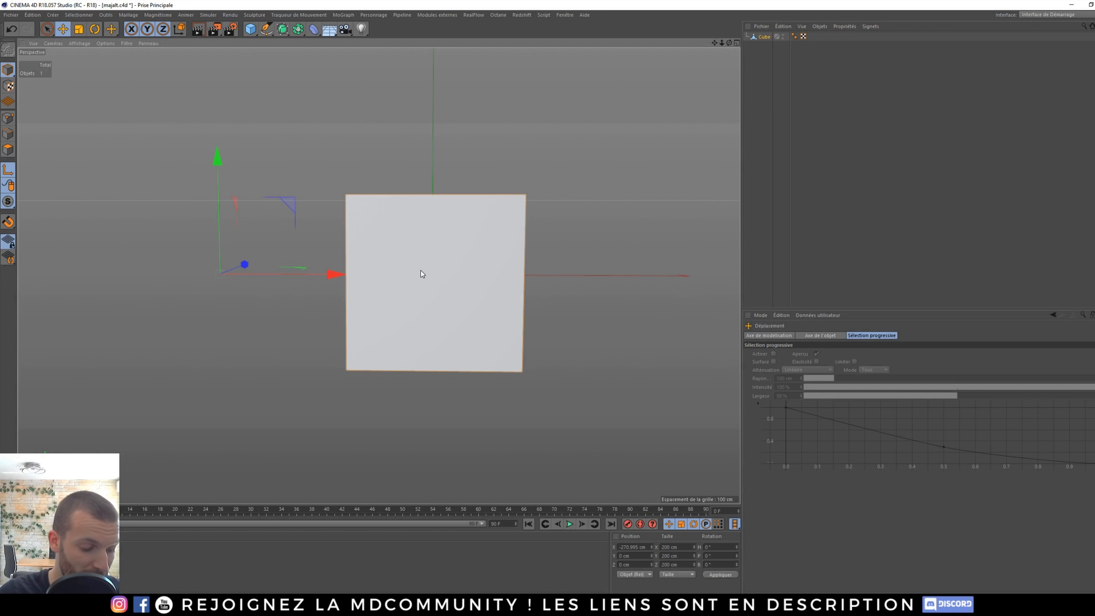
# - Recentre the cube's axis on its mesh by searching for the Centrer les axes sur command
pyautogui.hotkey('shift', 'c')
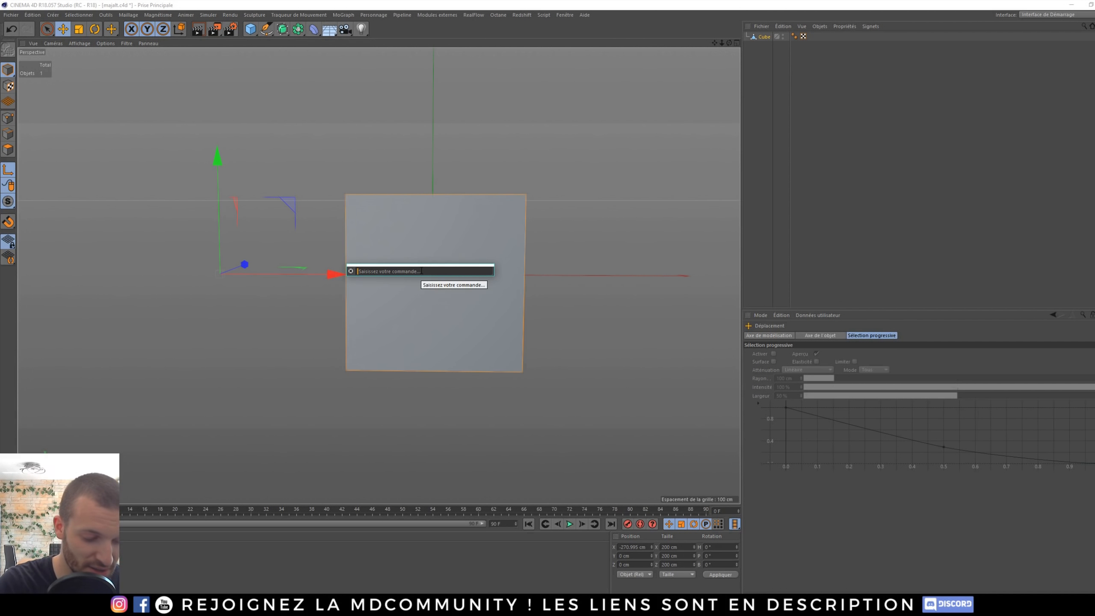
pyautogui.write('centr')
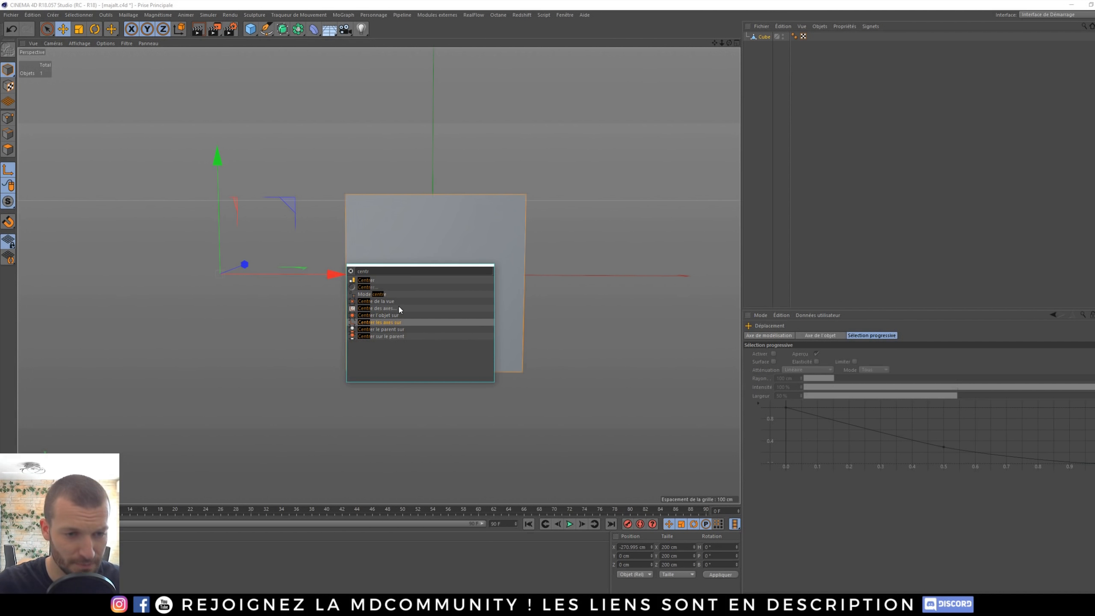
pyautogui.click(378, 324)
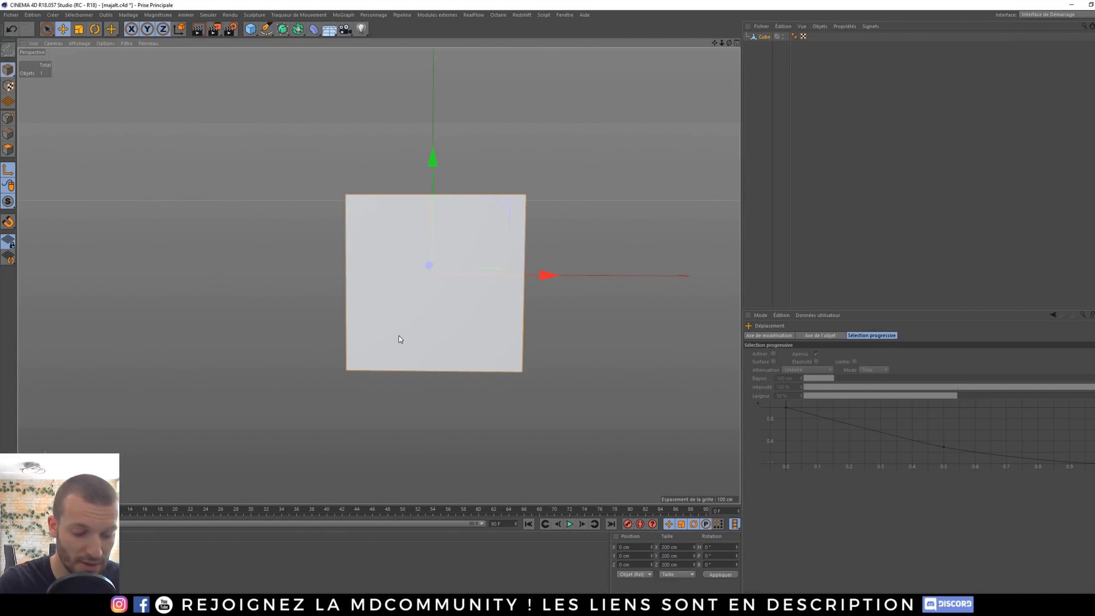
# - Place the cube's axis at the base of the mesh with Centre des axes, using Y -100%
pyautogui.hotkey('shift', 'c')
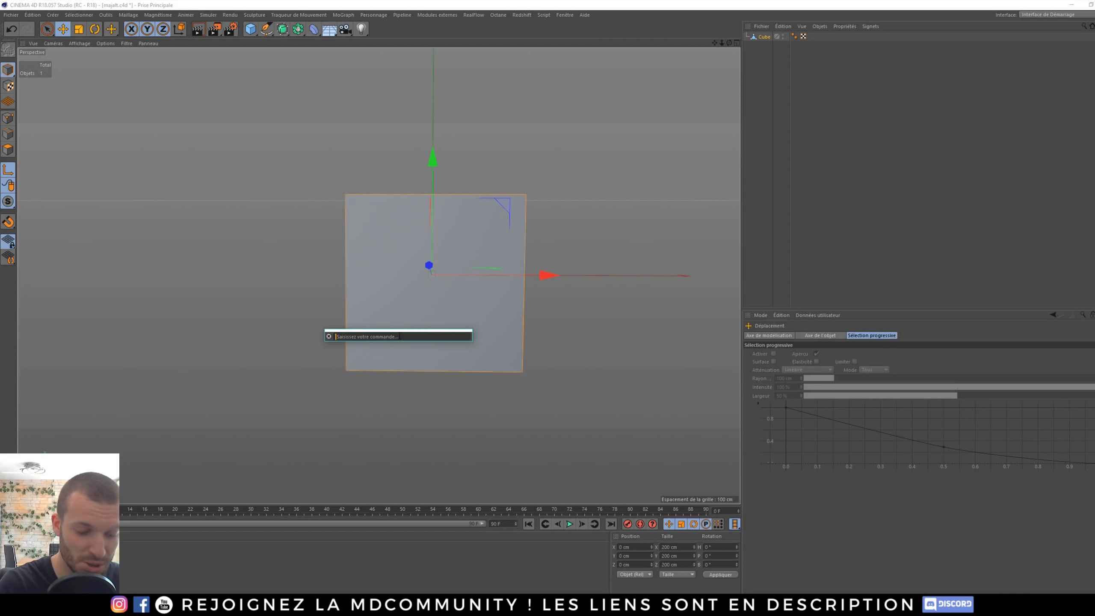
pyautogui.write('centre')
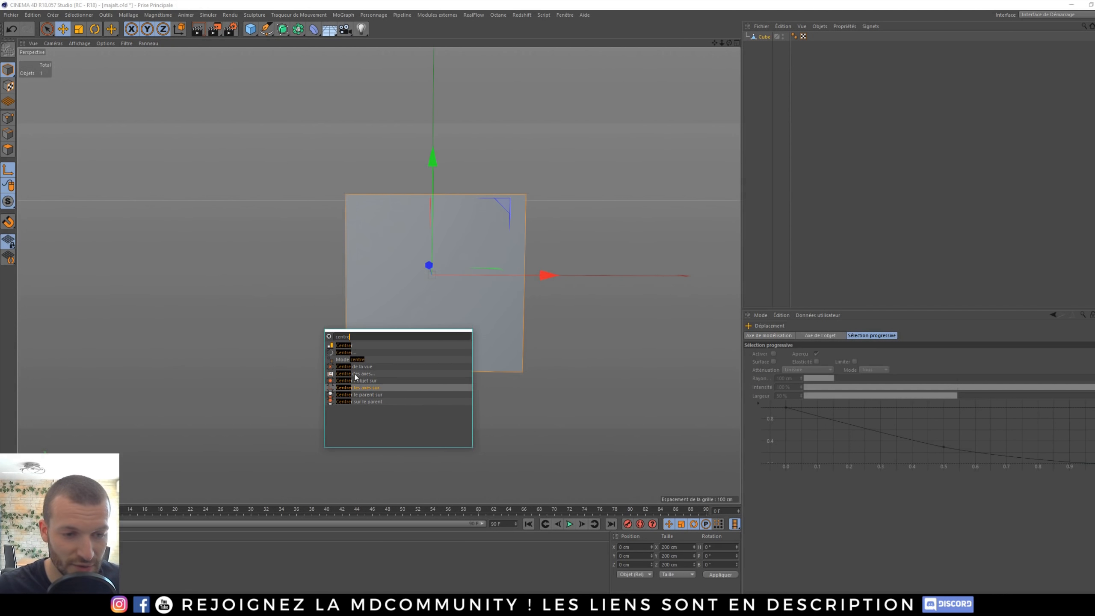
pyautogui.click(354, 373)
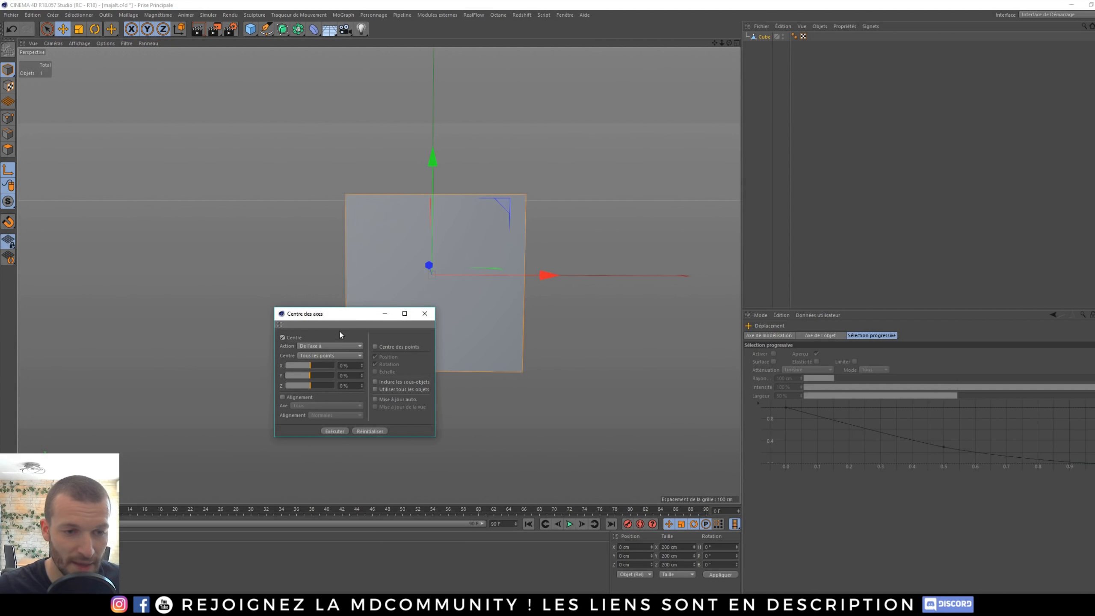
pyautogui.moveTo(339, 315); pyautogui.dragTo(690, 317)
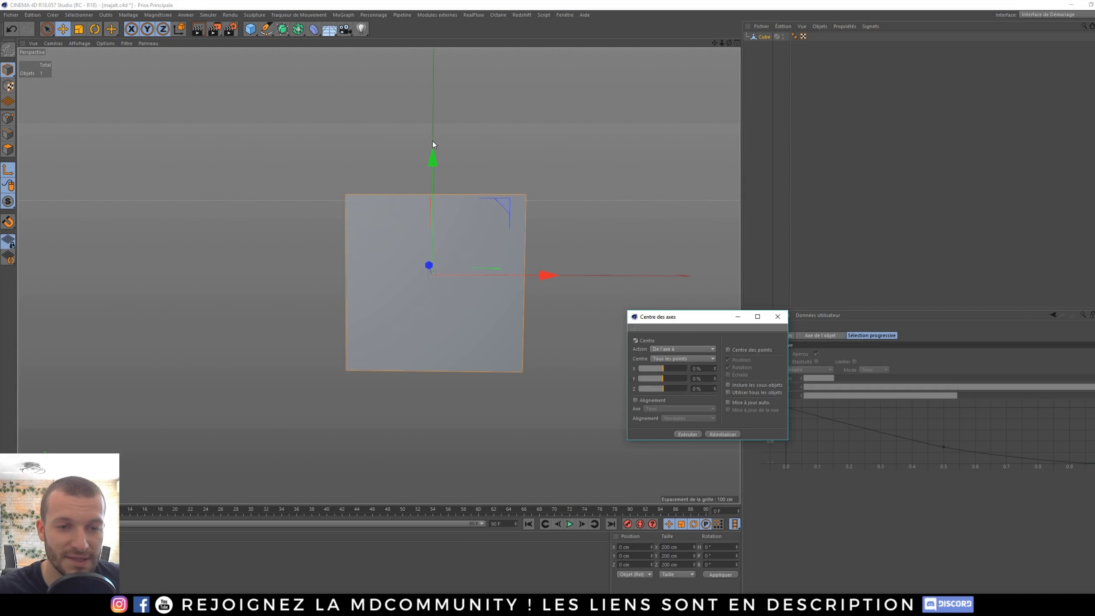
pyautogui.moveTo(656, 379); pyautogui.dragTo(626, 387)
pyautogui.click(688, 434)
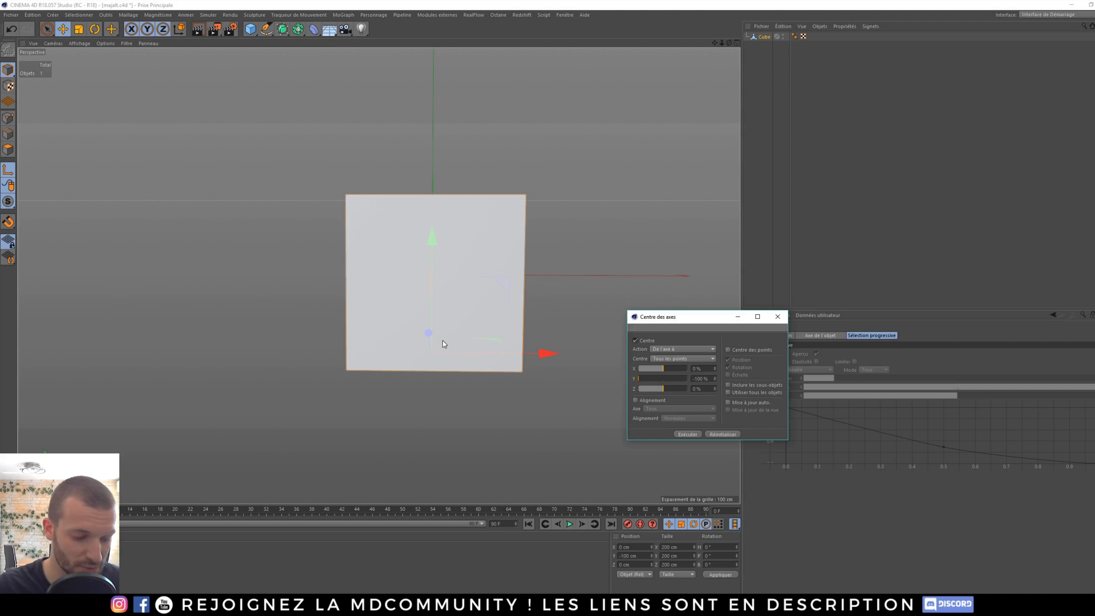
# - Move the cube's axis to the lower side edge by applying X -100% in Centre des axes, and close the dialog
pyautogui.keyDown('alt'); pyautogui.moveTo(442, 343); pyautogui.dragTo(349, 298); pyautogui.keyUp('alt')
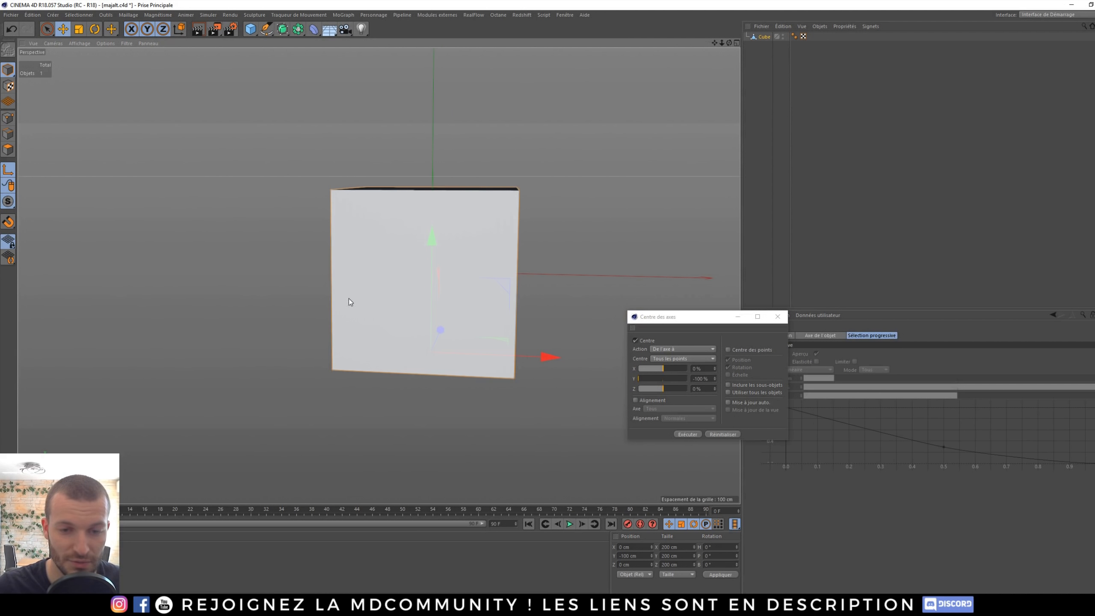
pyautogui.moveTo(662, 368); pyautogui.dragTo(639, 370)
pyautogui.click(695, 434)
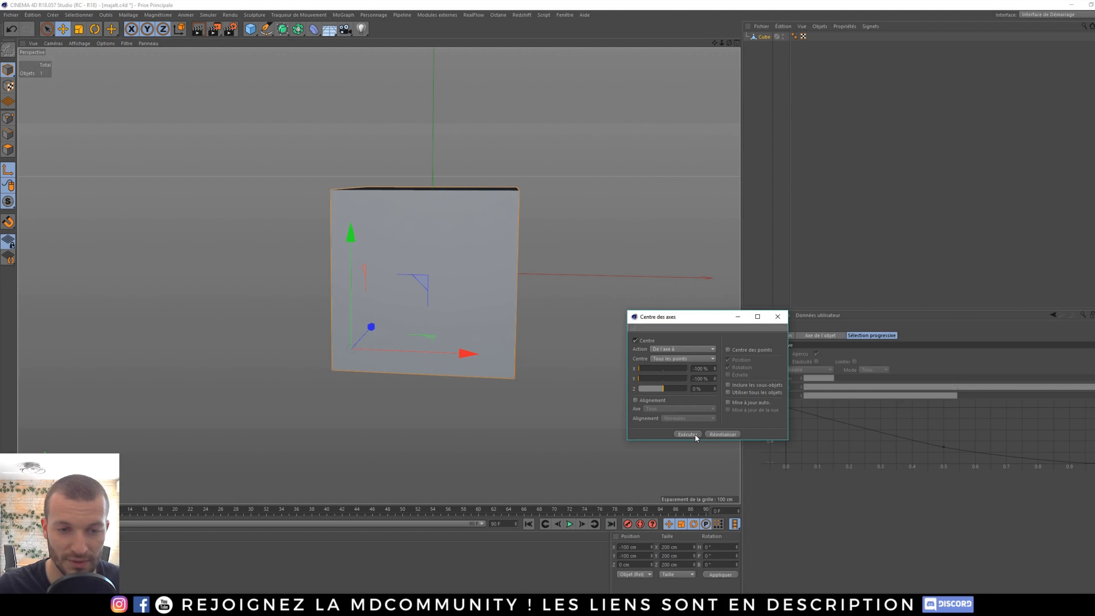
pyautogui.click(777, 316)
# - Scale the cube's front and back faces together along Z into a panel about 6.2 cm thick, and return to model mode
pyautogui.click(8, 150)
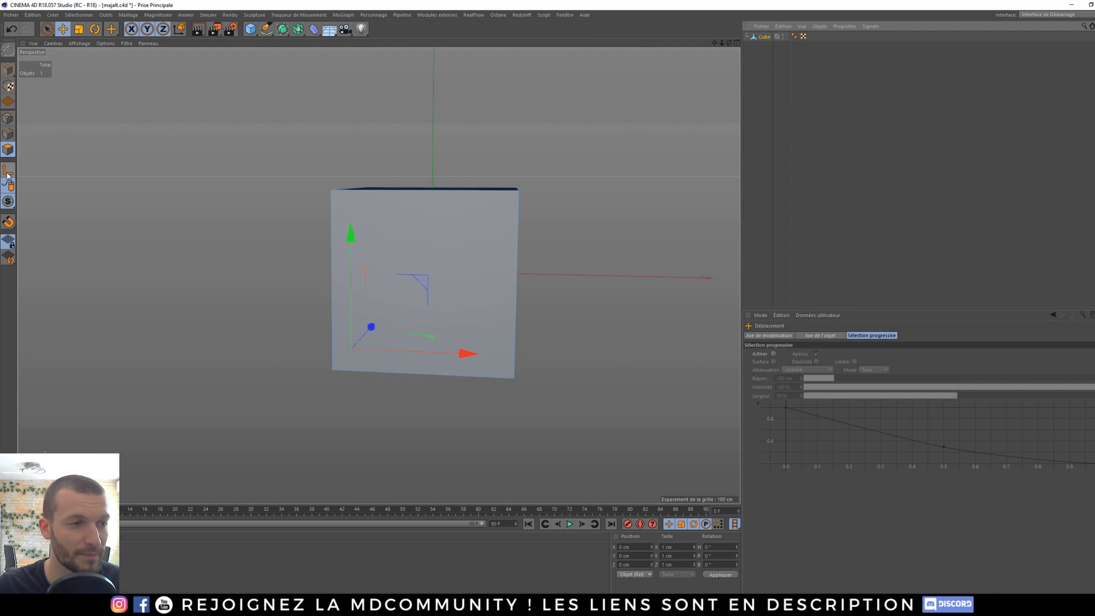
pyautogui.moveTo(311, 264)
pyautogui.keyDown('alt'); pyautogui.mouseDown()
pyautogui.moveTo(541, 285)
pyautogui.moveTo(309, 278)
pyautogui.mouseUp(); pyautogui.keyUp('alt')
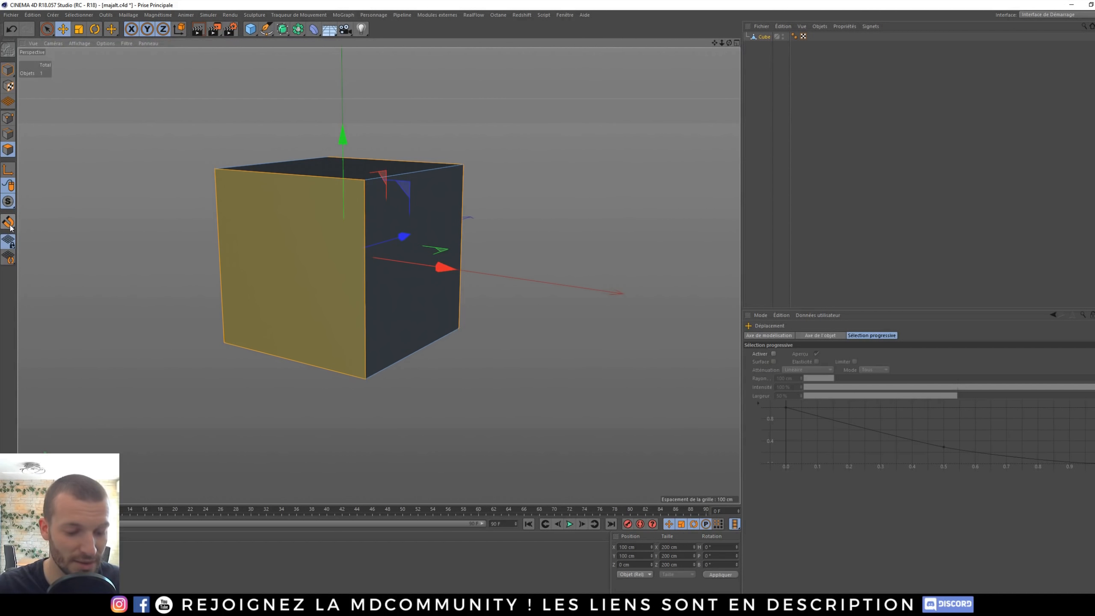
pyautogui.press('t')
pyautogui.moveTo(397, 237); pyautogui.dragTo(331, 249)
pyautogui.click(7, 69)
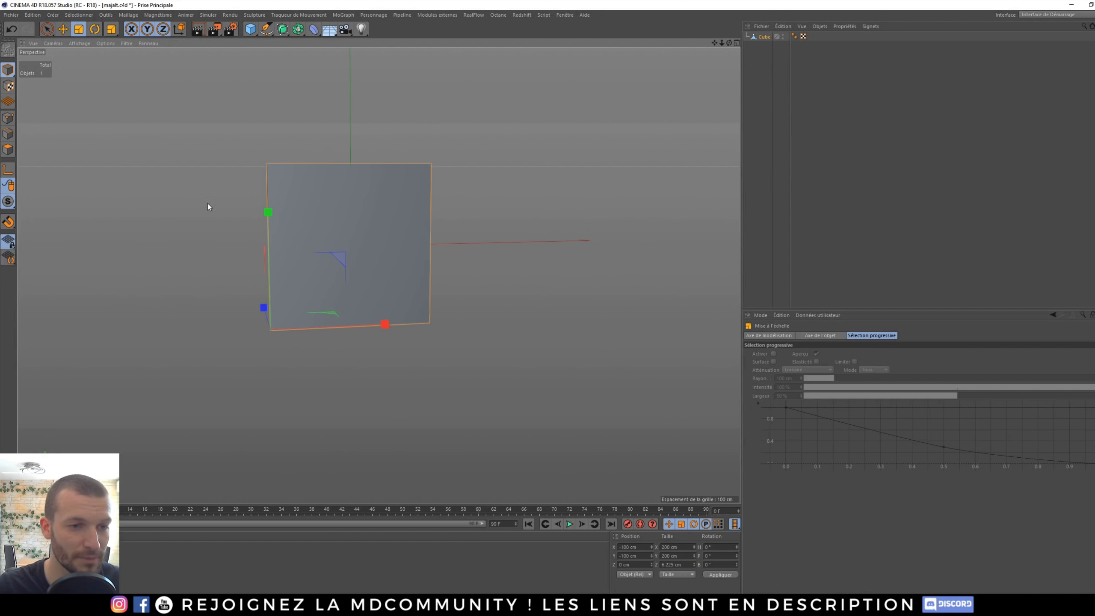
# - Try rotating the panel around its offset axis like a door, and undo the rotations
pyautogui.press('r')
pyautogui.moveTo(307, 341)
pyautogui.mouseDown()
pyautogui.moveTo(296, 346)
pyautogui.moveTo(332, 341)
pyautogui.moveTo(224, 359)
pyautogui.moveTo(288, 376)
pyautogui.moveTo(318, 327)
pyautogui.mouseUp()
pyautogui.hotkey('ctrl', 'z')
pyautogui.keyDown('alt'); pyautogui.moveTo(329, 288); pyautogui.dragTo(270, 370); pyautogui.keyUp('alt')
pyautogui.hotkey('ctrl', 'z')
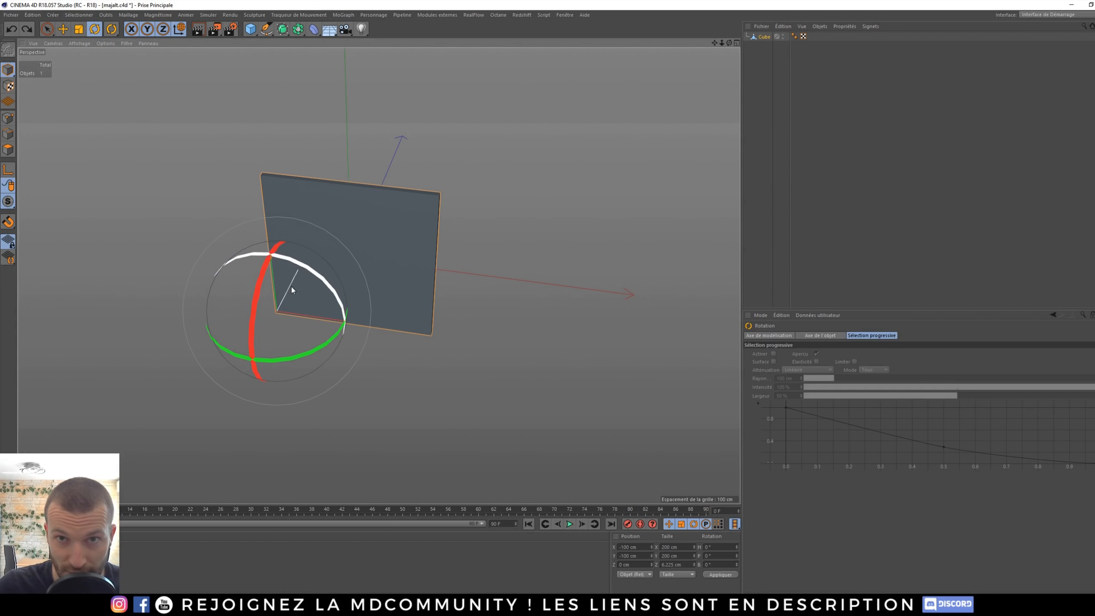
# - Deselect the panel and switch to the web browser to show the trainer's course list on the Tuto site
pyautogui.click(760, 157)
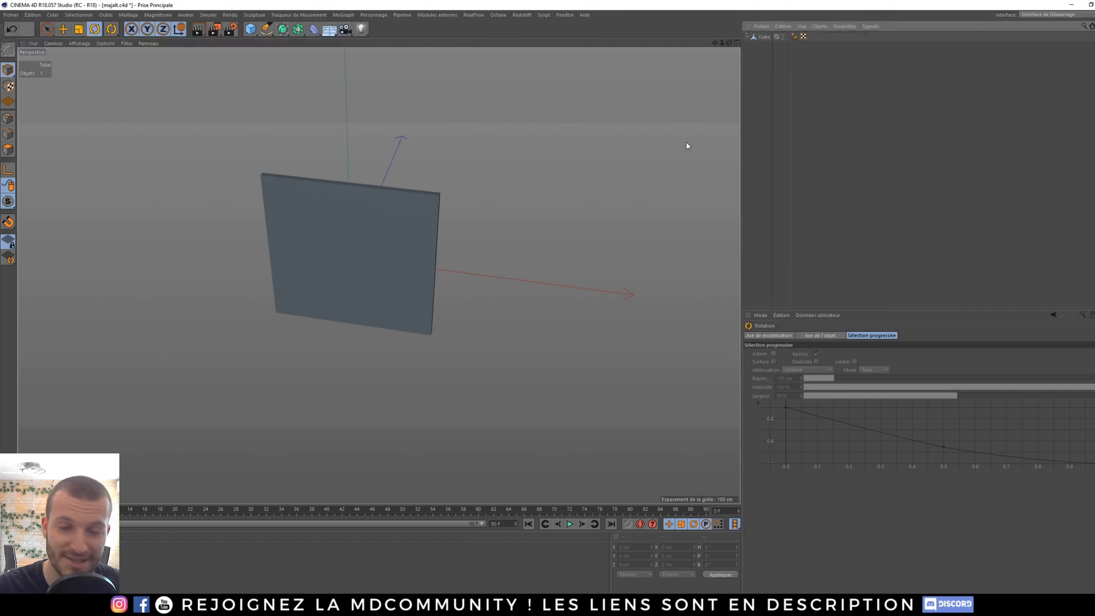
pyautogui.hotkey('alt', 'Tab')
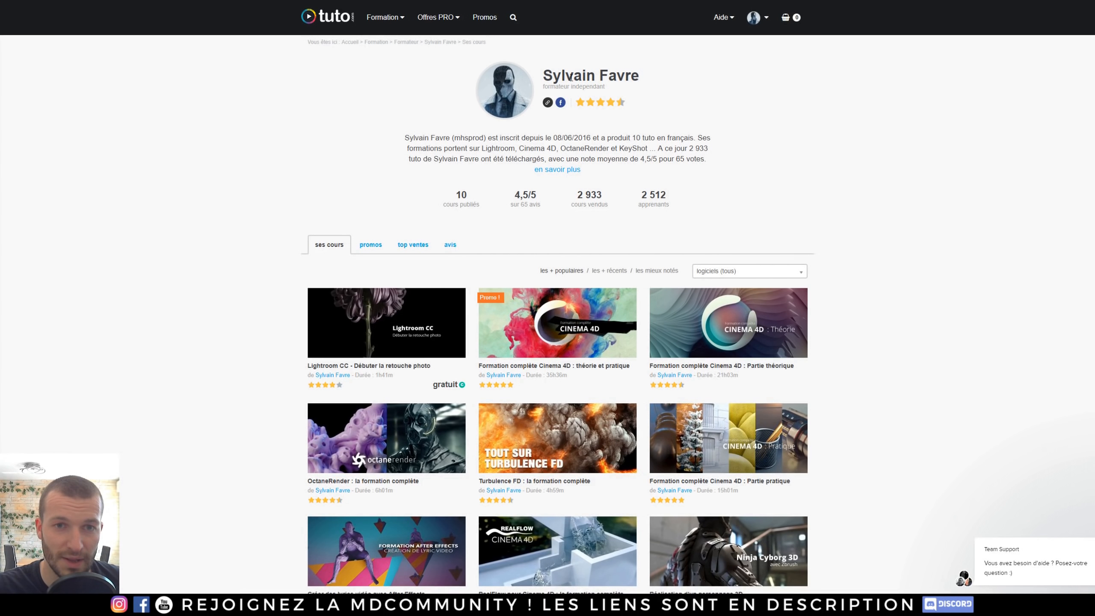
# - Open the course page "Formation complète Cinema 4D : Partie pratique" and go to its image gallery and table of contents
pyautogui.scroll(-3, 625, 151)
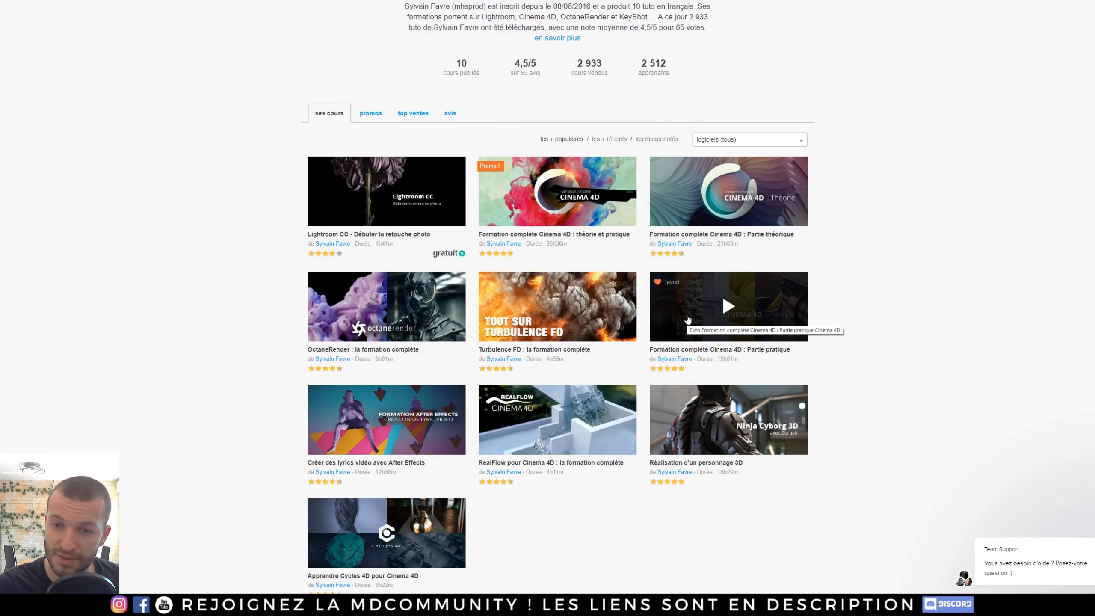
pyautogui.click(774, 302)
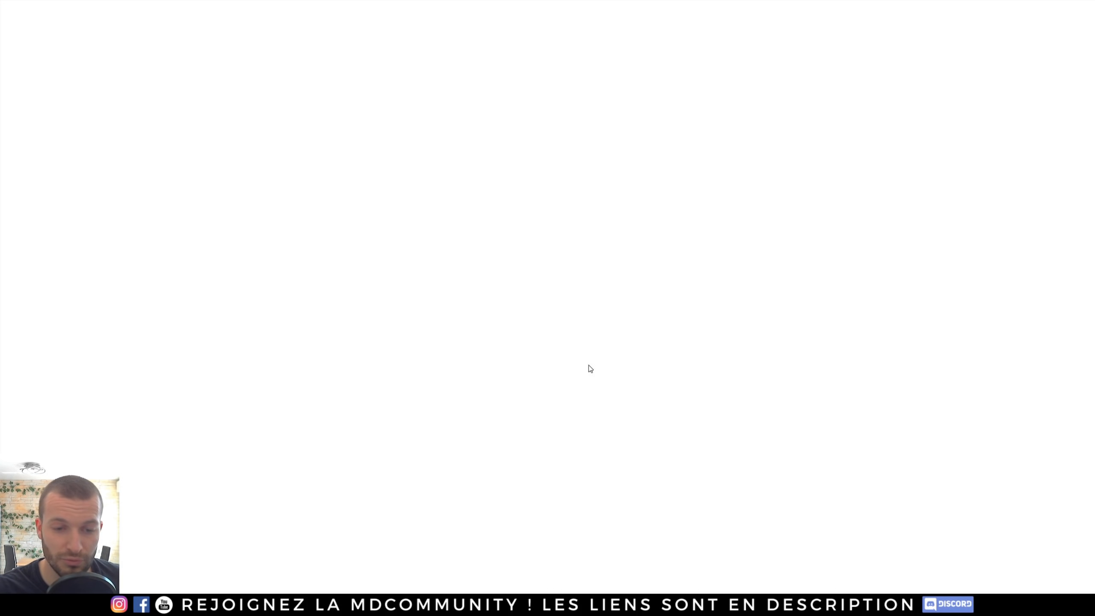
pyautogui.scroll(-20, 547, 344)
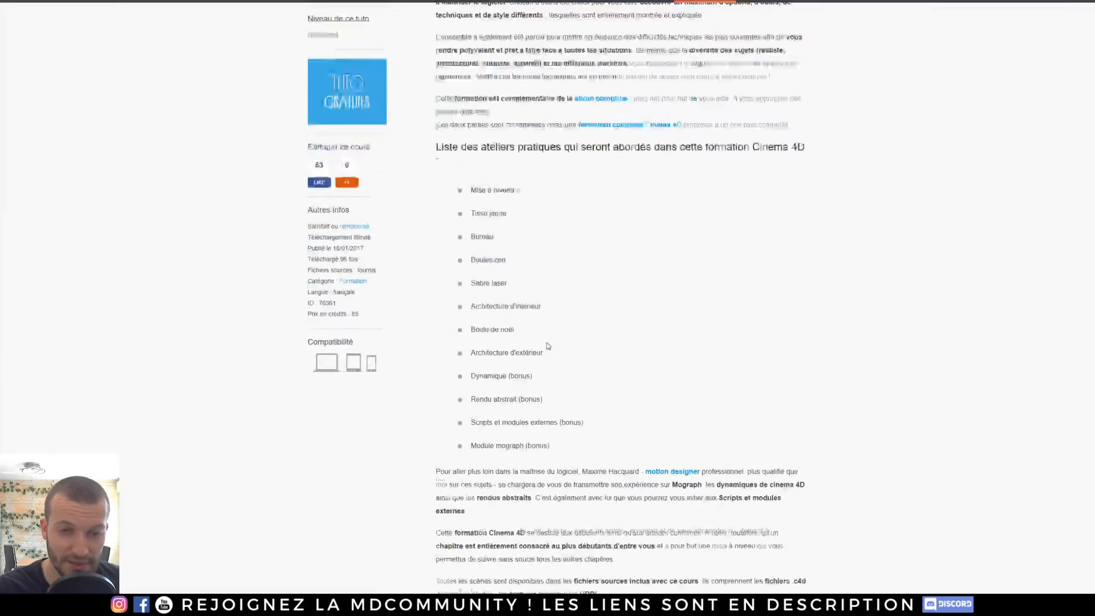
pyautogui.scroll(1, 646, 347)
pyautogui.scroll(2, 645, 347)
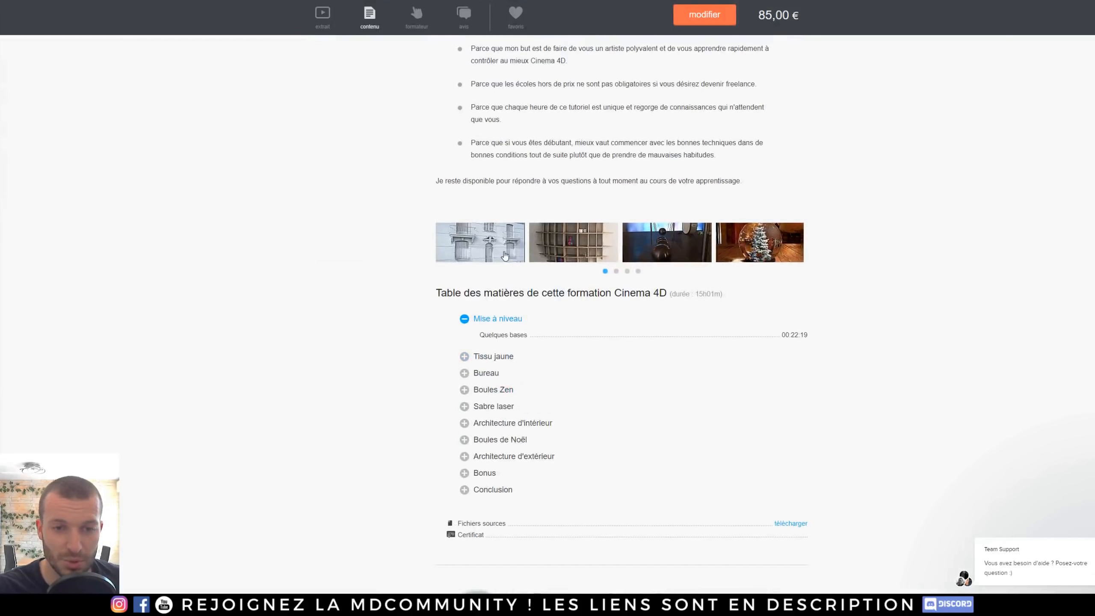
# - View the course's gallery renders enlarged one after another from the round wooden shelf, close the viewer and return to the course summary
pyautogui.click(578, 245)
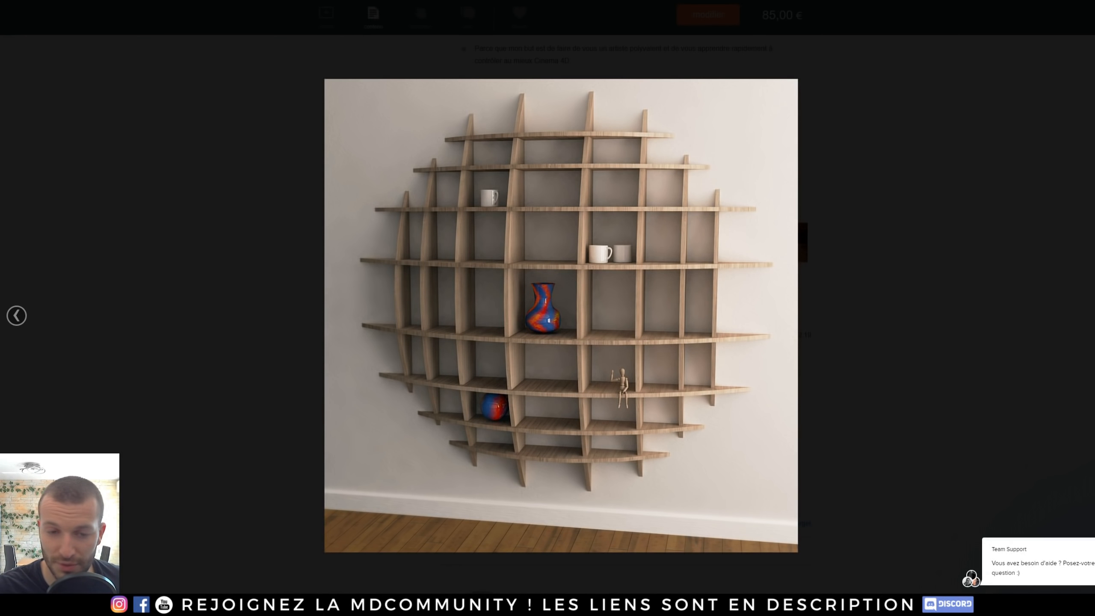
pyautogui.press('Right')
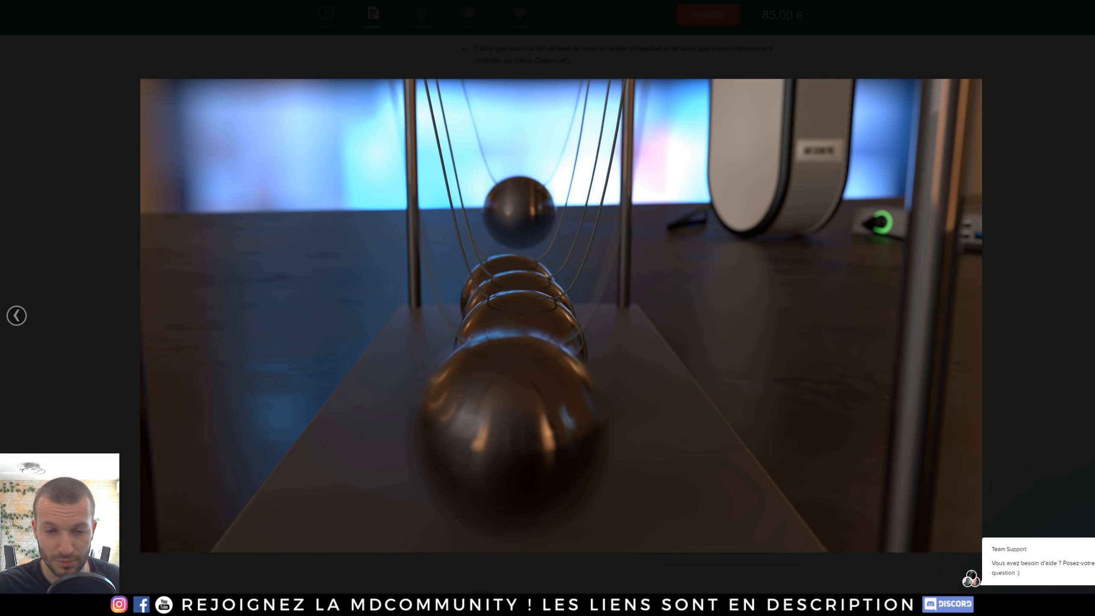
pyautogui.press('Right')
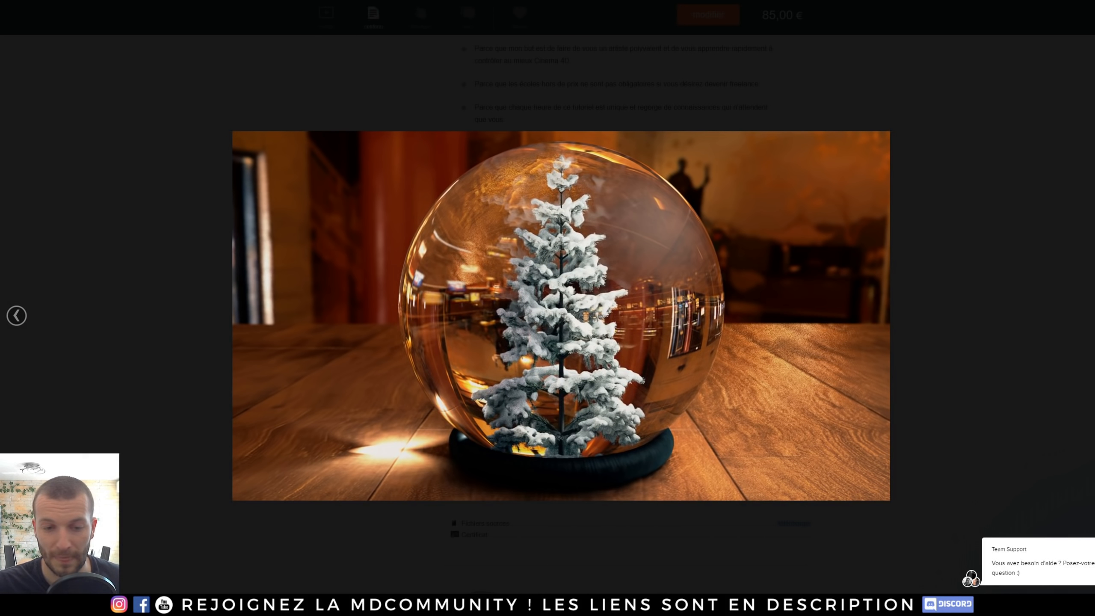
pyautogui.press('Right')
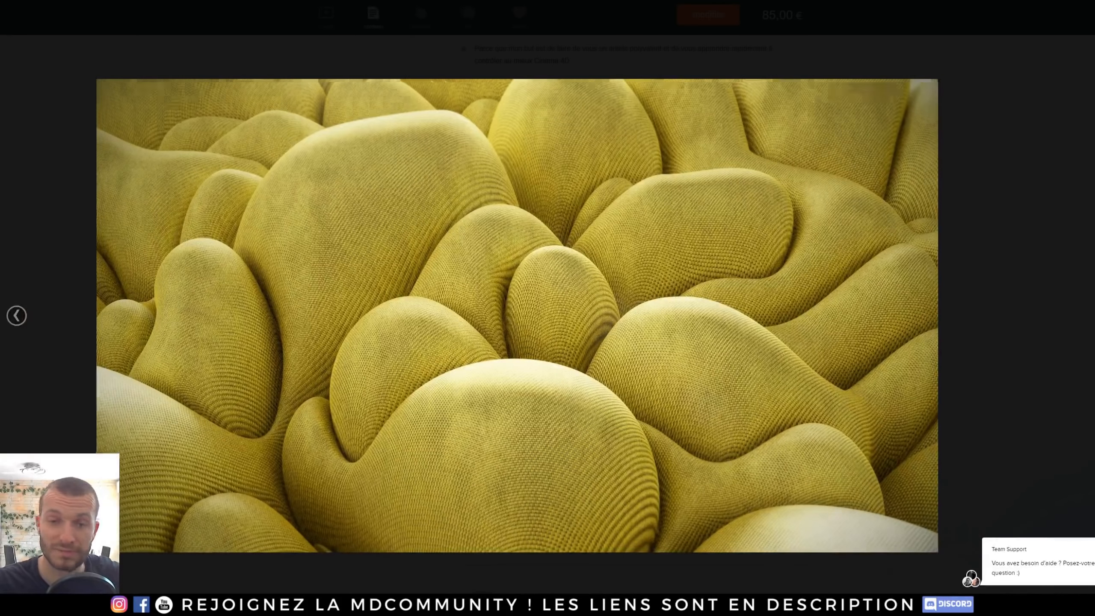
pyautogui.press('Right')
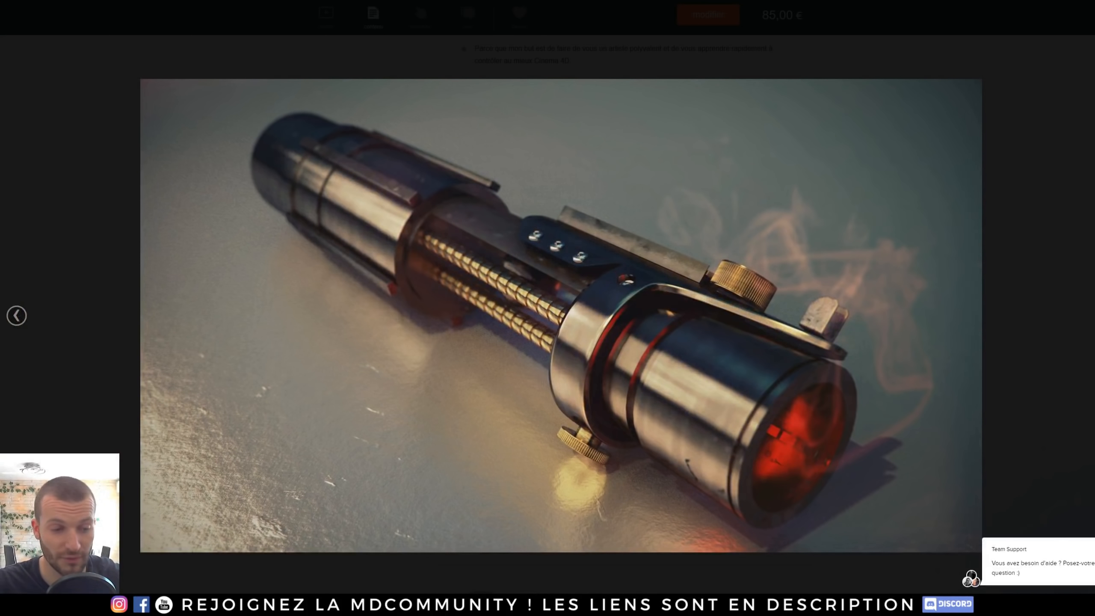
pyautogui.press('Right')
pyautogui.press('Right')
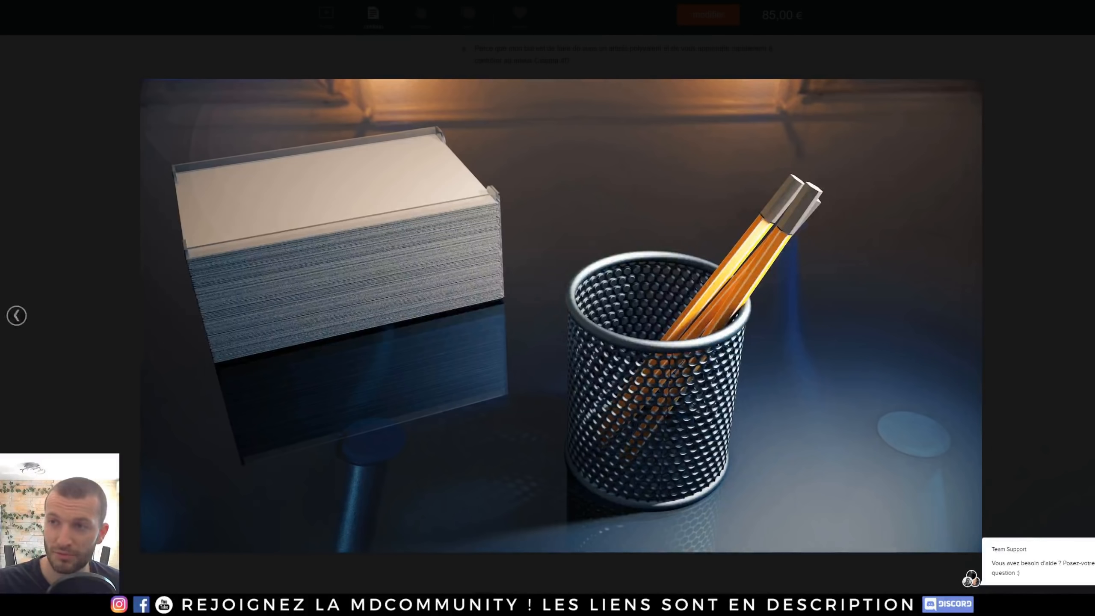
pyautogui.click(965, 106)
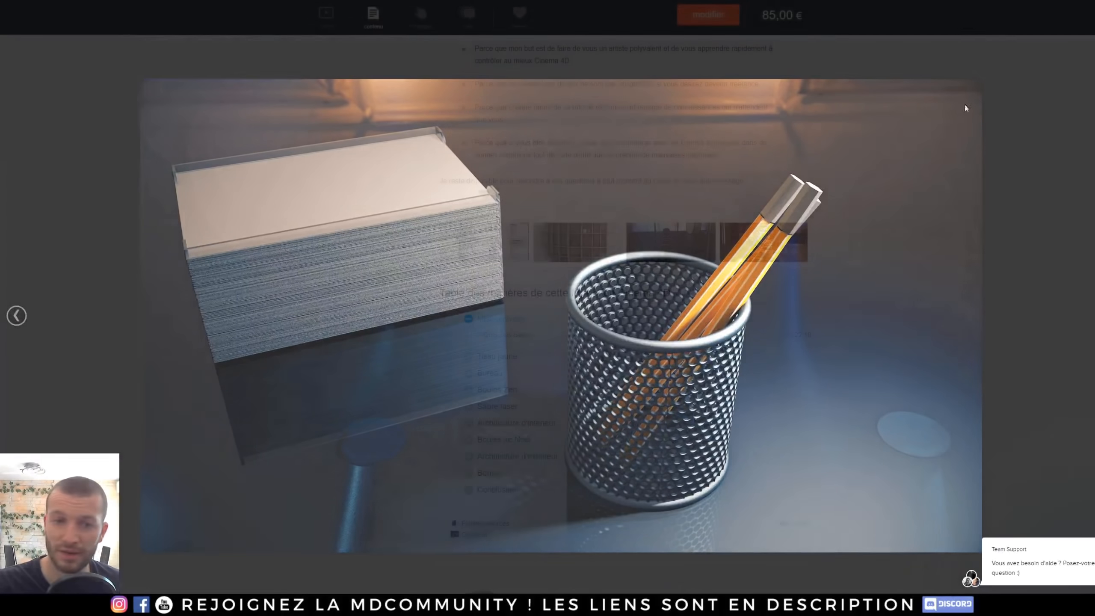
pyautogui.scroll(9, 307, 253)
pyautogui.scroll(8, 309, 258)
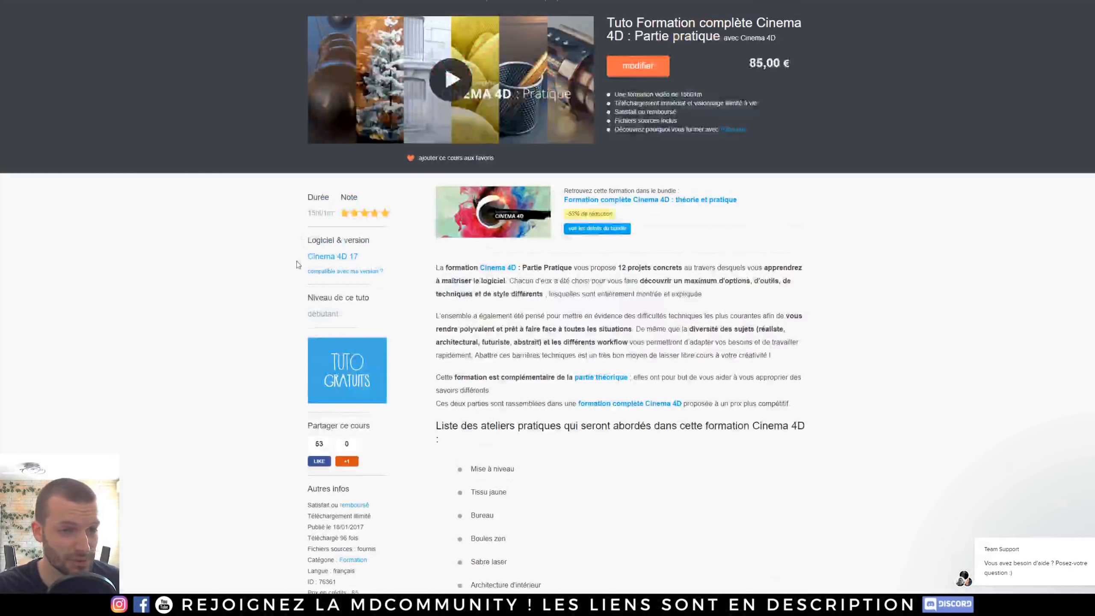